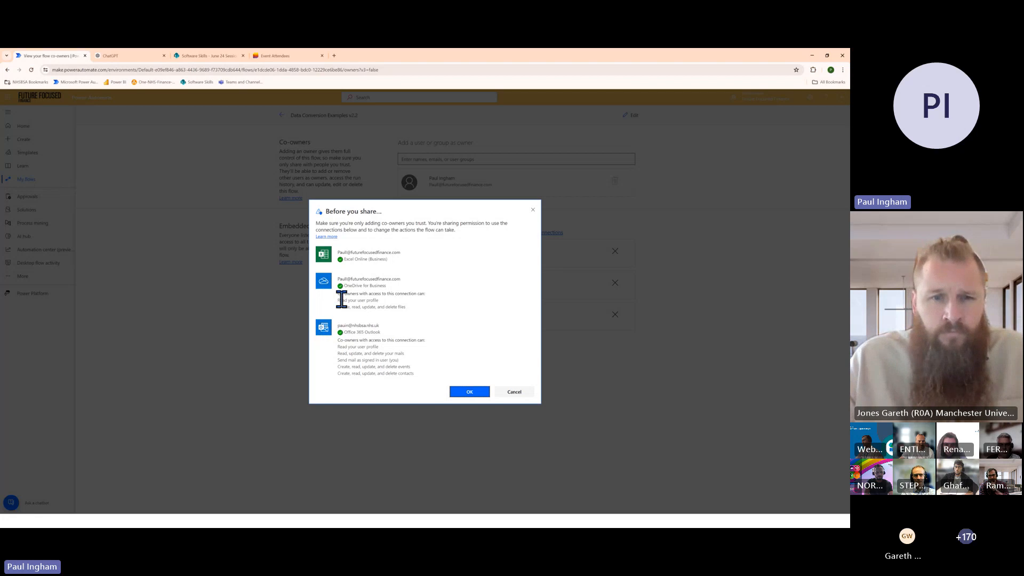
Review the connection permissions in the co-owner sharing prompt, cancel it, and return to the list of flows
mouse_move(340, 270)
left_mouse_down()
mouse_move(384, 322)
mouse_move(401, 374)
mouse_move(344, 299)
mouse_move(343, 278)
left_mouse_up()
left_click(413, 372)
left_click(346, 279)
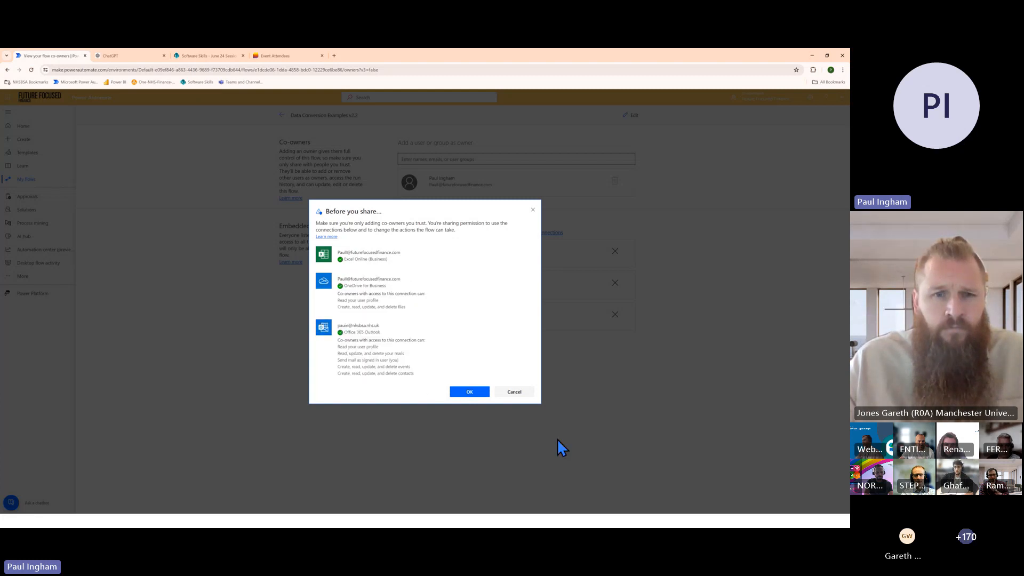
left_click(514, 393)
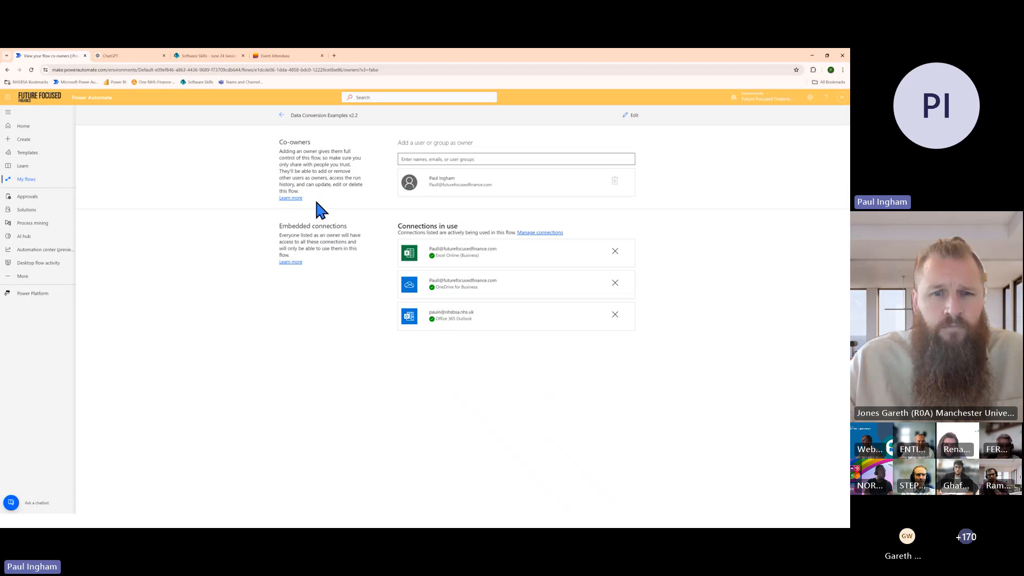
left_click(282, 115)
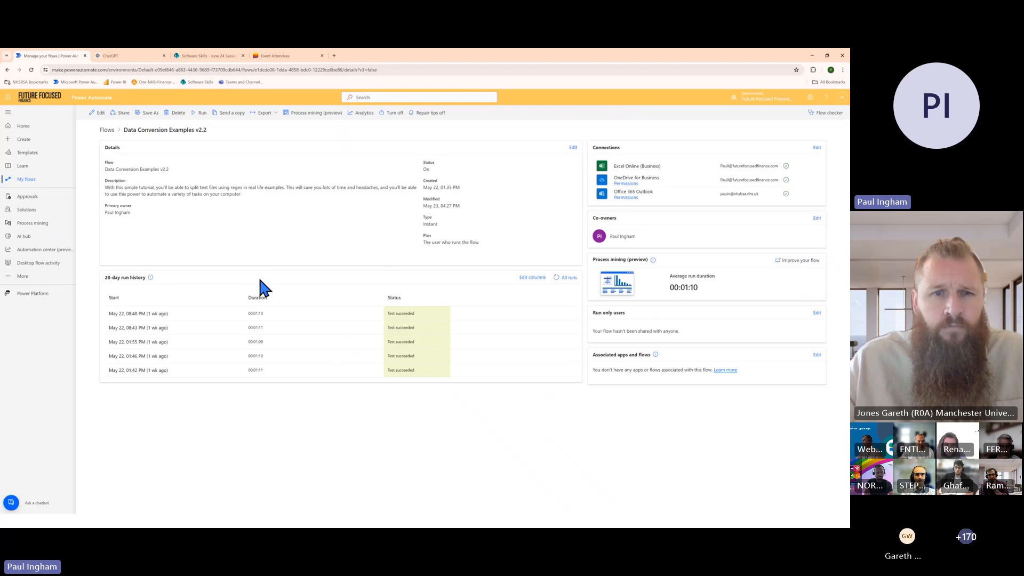
left_click(103, 127)
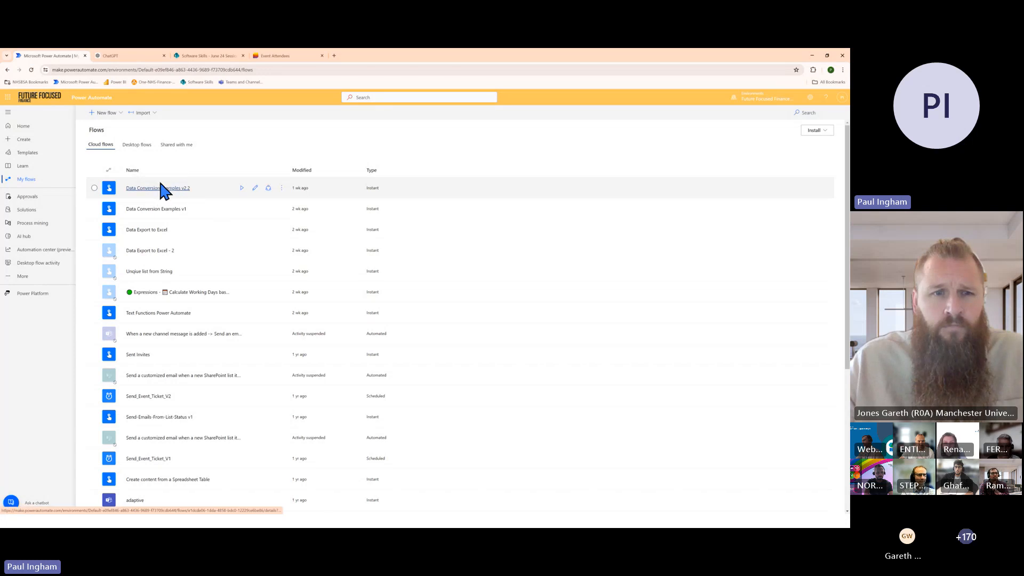
Start a legacy package export of the Data Conversion Examples v2.2 flow and name the package "test"
left_click(283, 188)
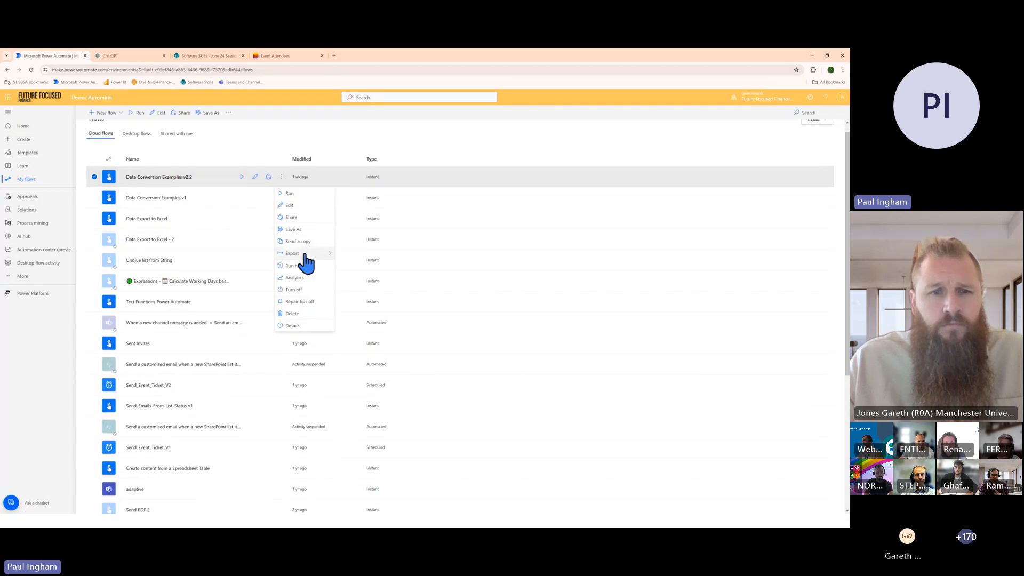
mouse_move(302, 254)
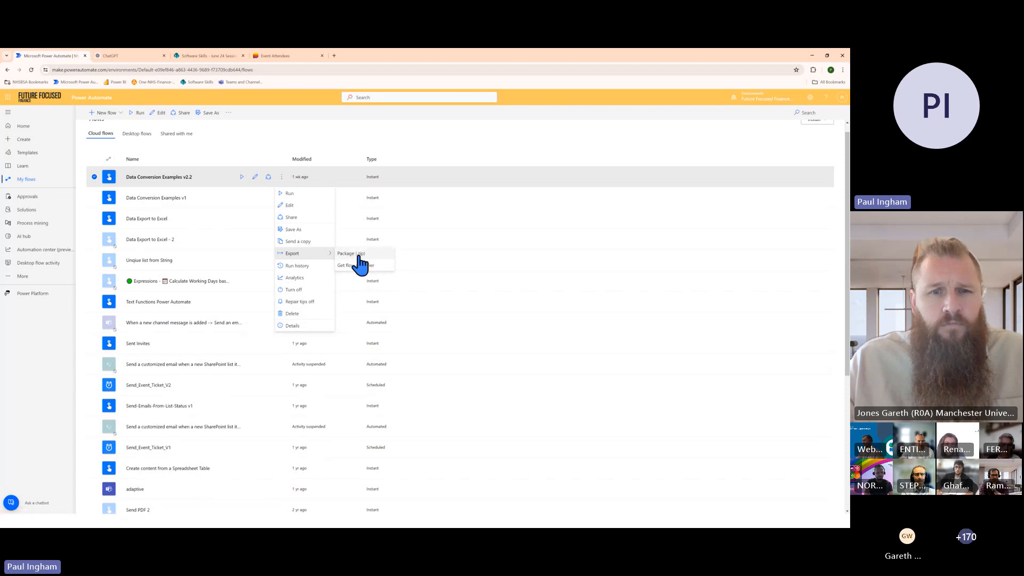
left_click(358, 256)
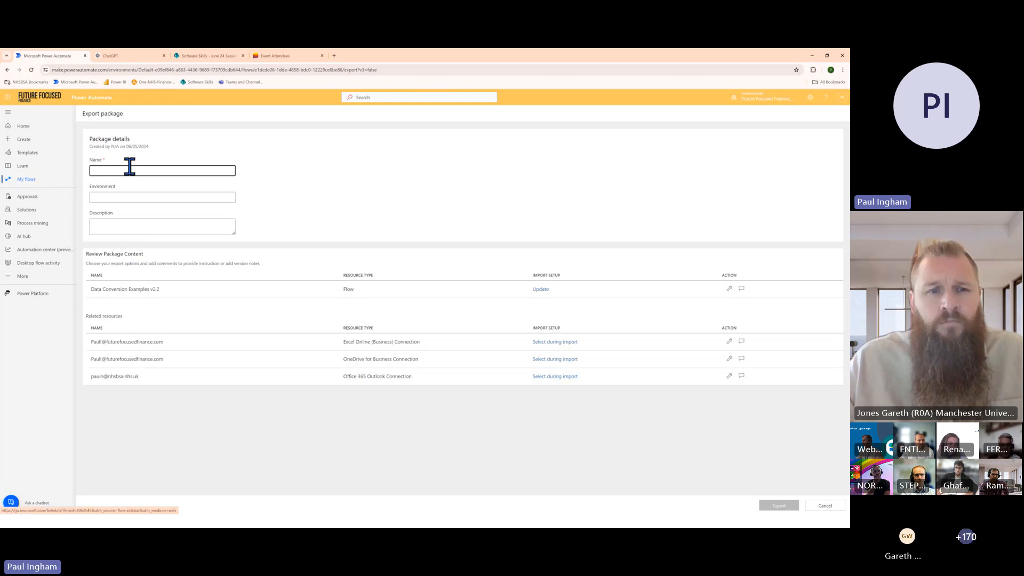
type("test")
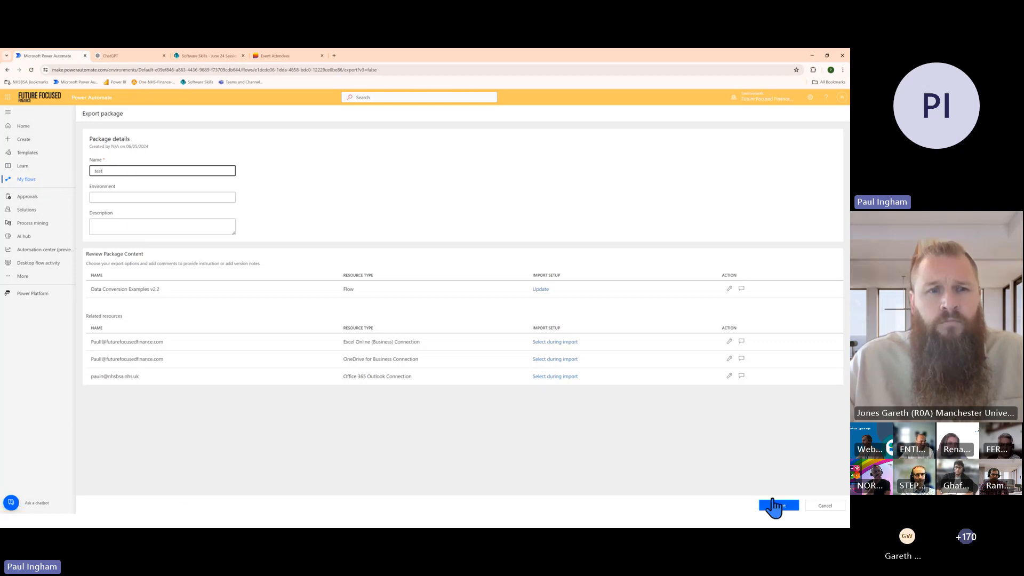
Set the flow's import setup to Create as new and export the package
left_click(729, 289)
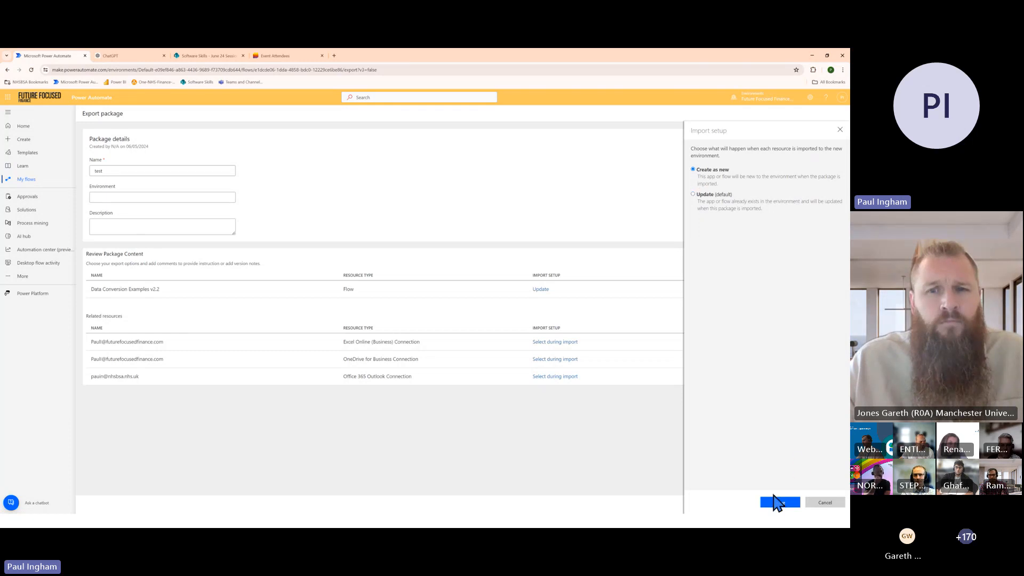
left_click(780, 502)
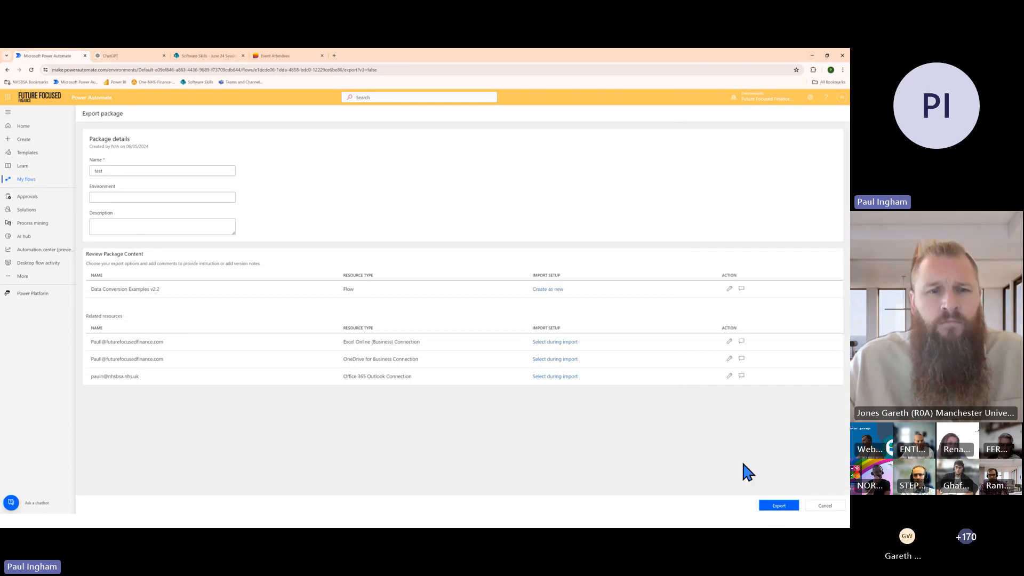
left_click(779, 505)
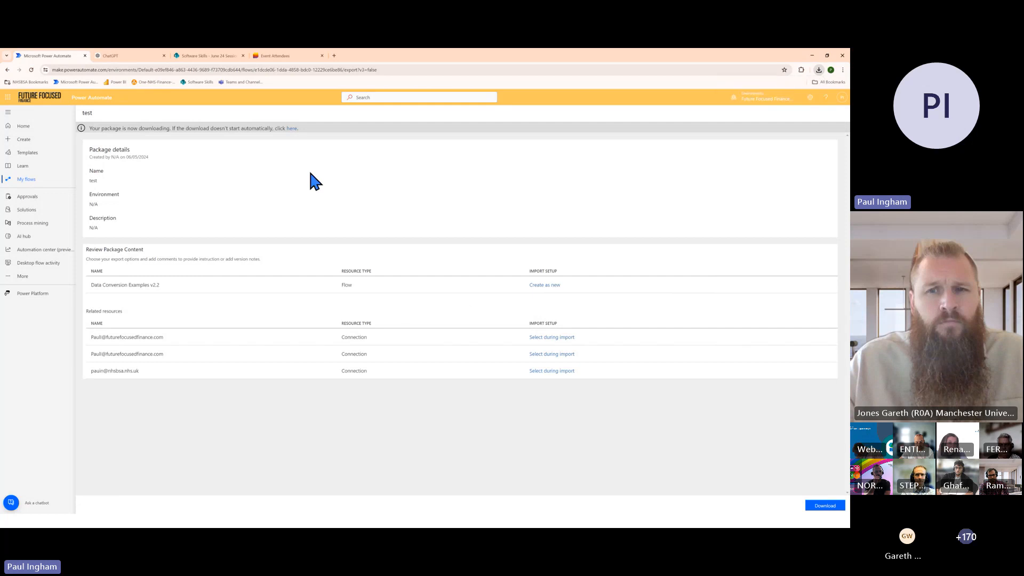
Start a legacy package import from My flows and upload the Power_automate_DataConversionExamplesv2.3 zip file
left_click(28, 181)
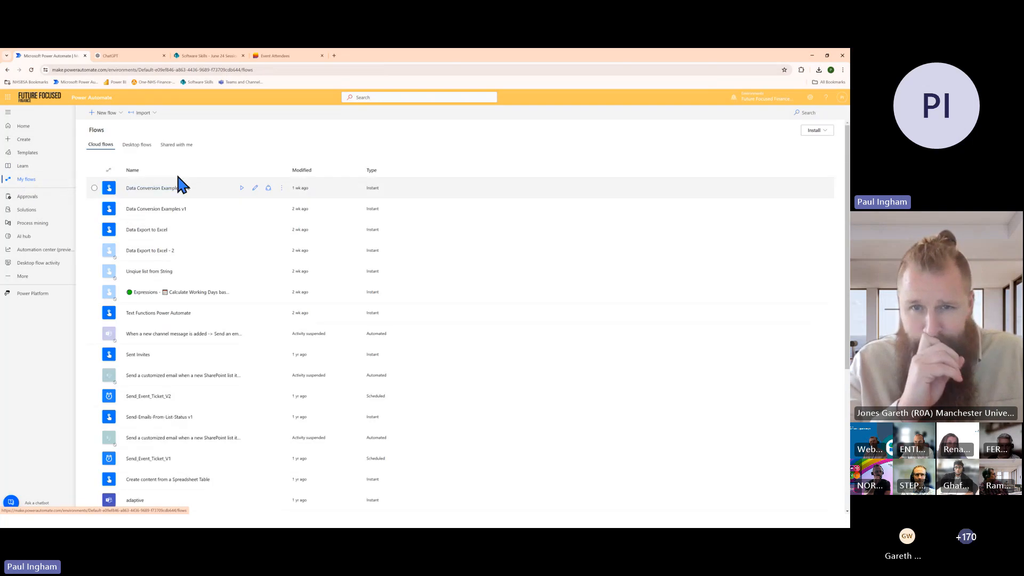
left_click(149, 116)
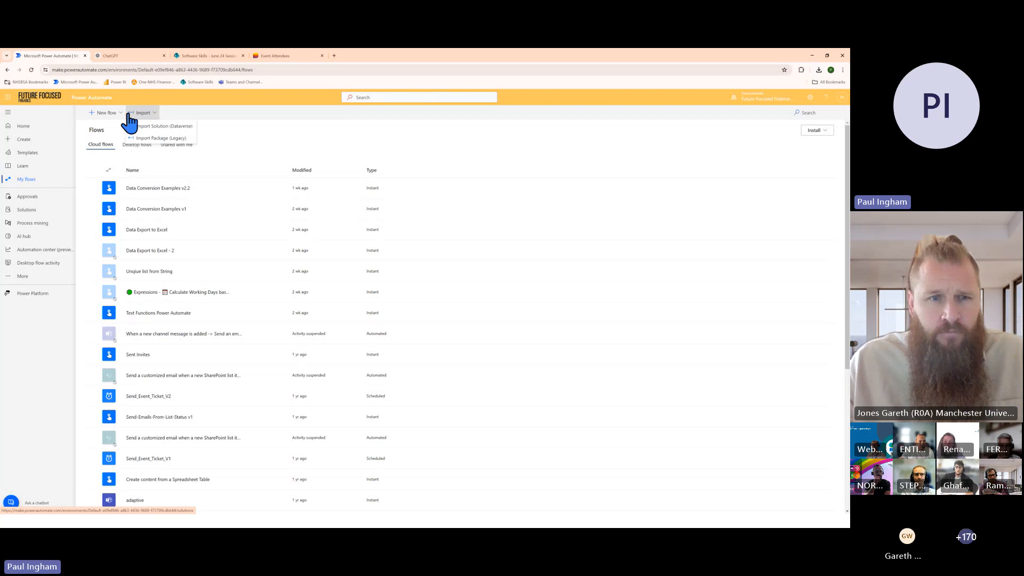
left_click(129, 114)
left_click(144, 114)
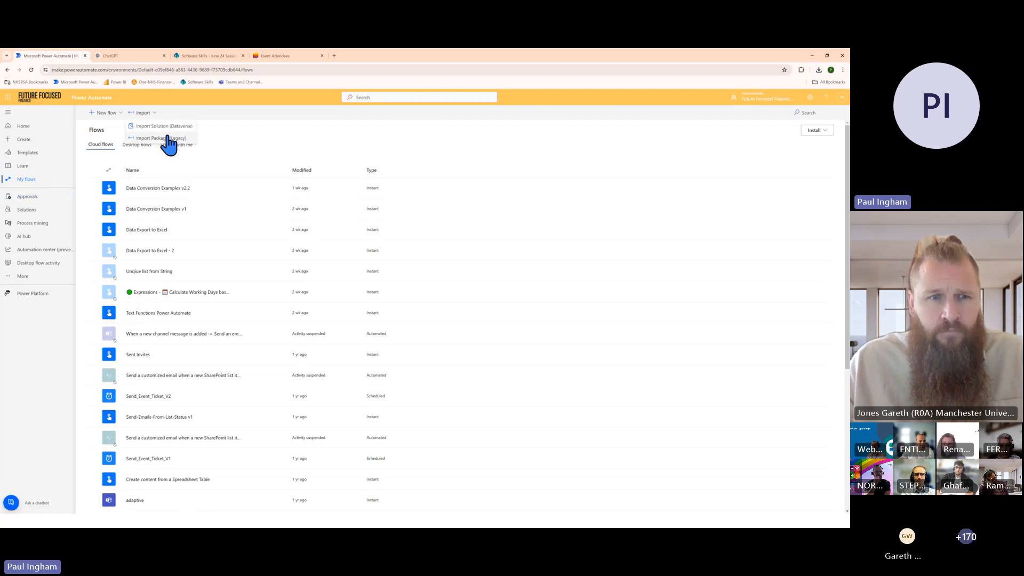
left_click(155, 139)
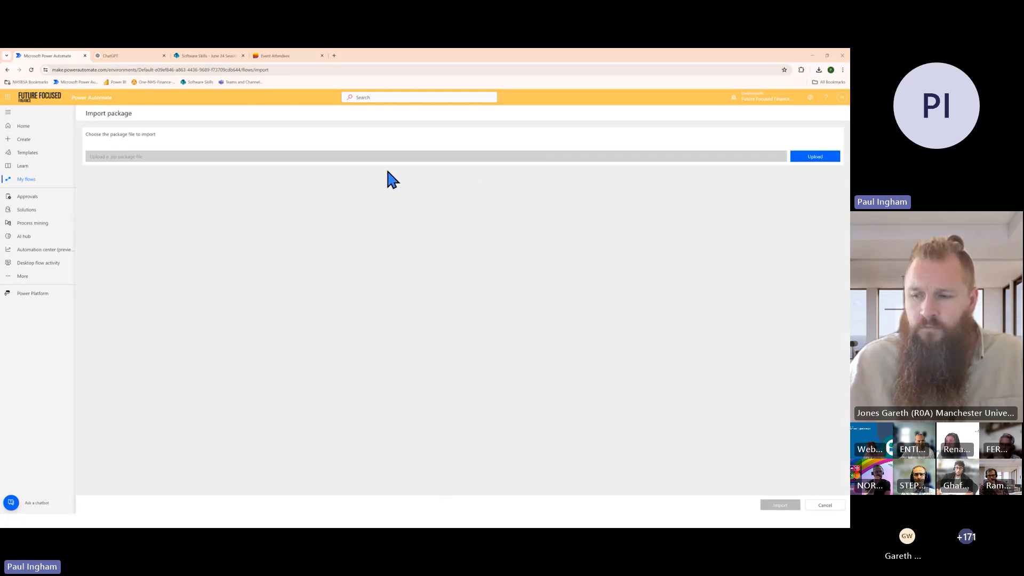
left_click(124, 94)
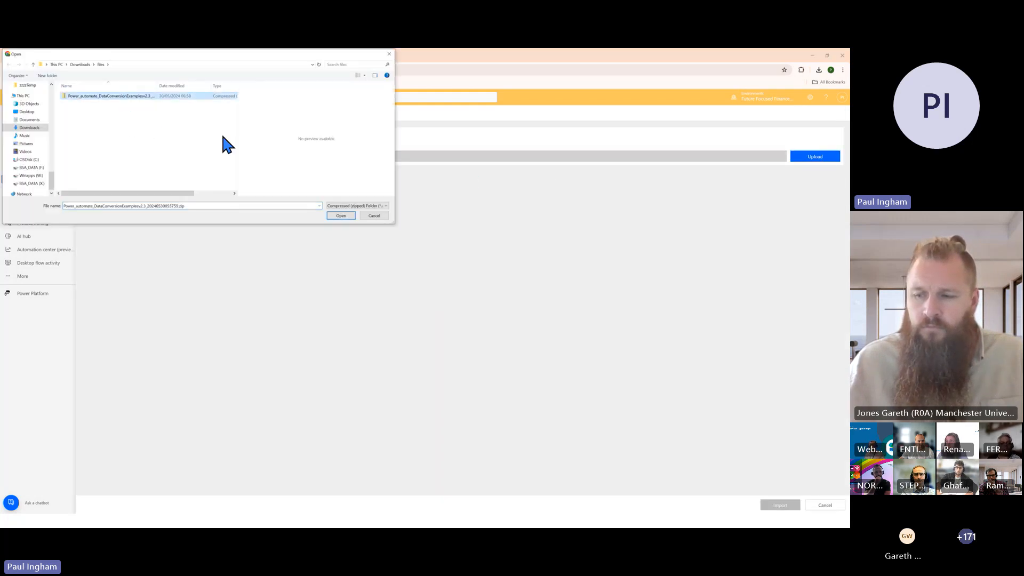
key("Return")
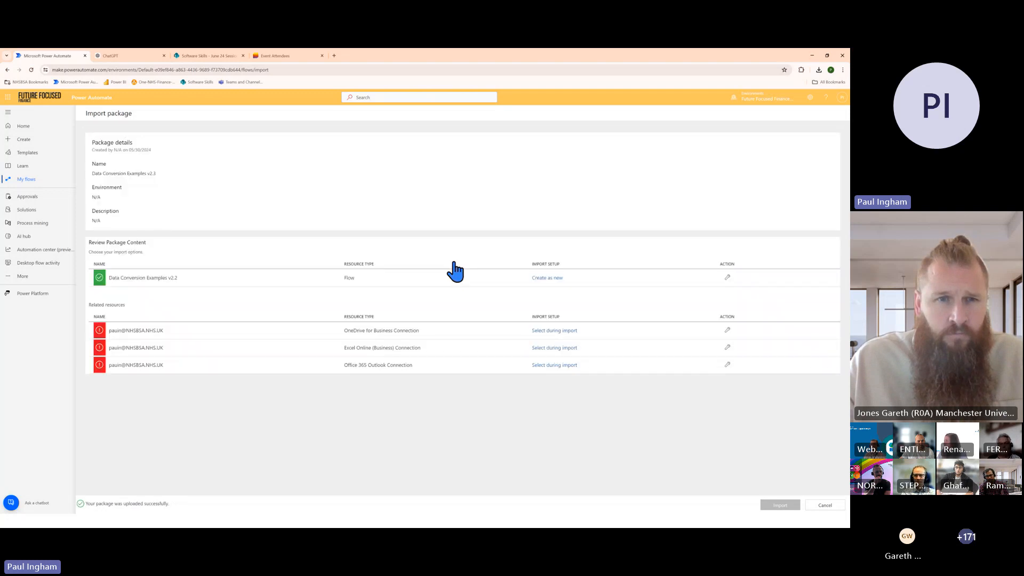
Keep the imported flow's setup as Create as new and set its resource name to Data Conversion Examples v2.3
left_click(727, 278)
left_click(714, 163)
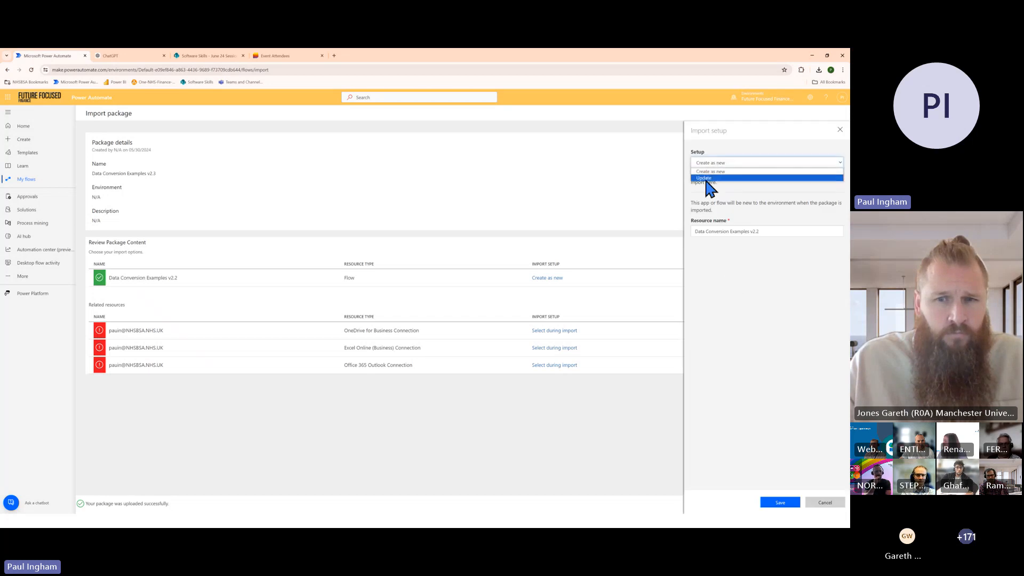
left_click(743, 221)
left_click(761, 231)
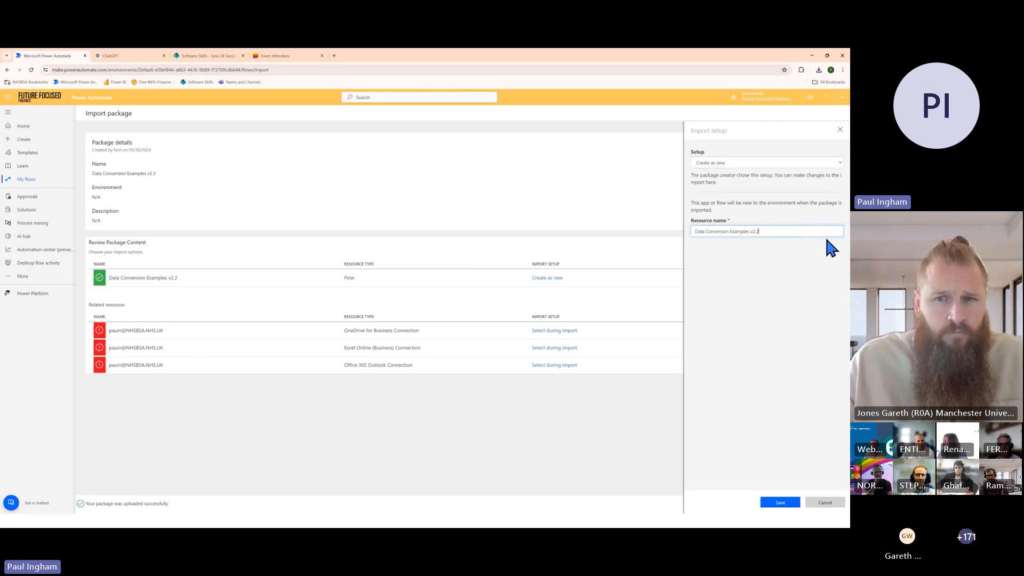
type("3")
left_click(791, 503)
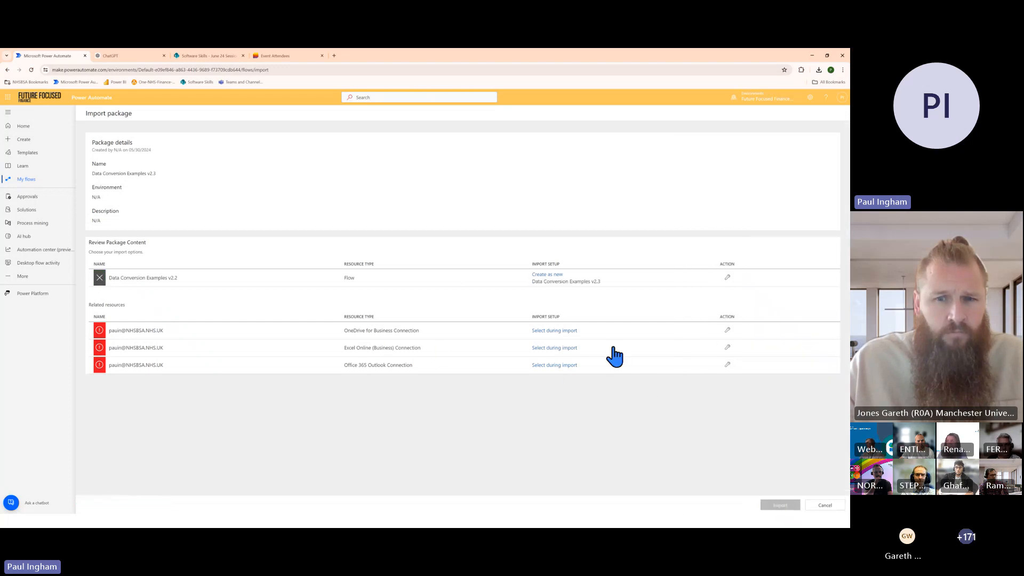
Open the OneDrive for Business resource's import setup and examine the existing connections and the connector types offered for a new connection
left_click(728, 330)
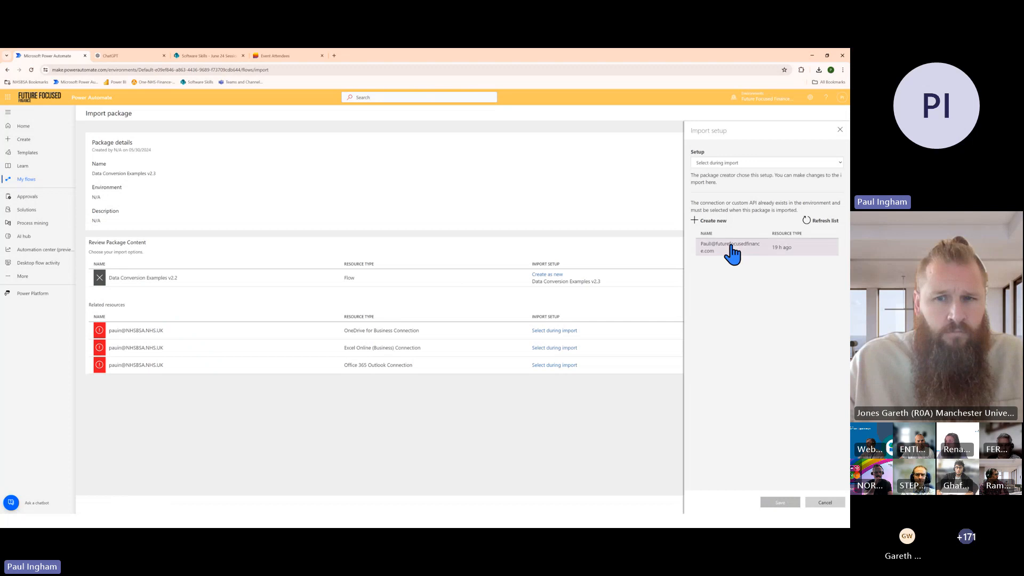
left_click(696, 216)
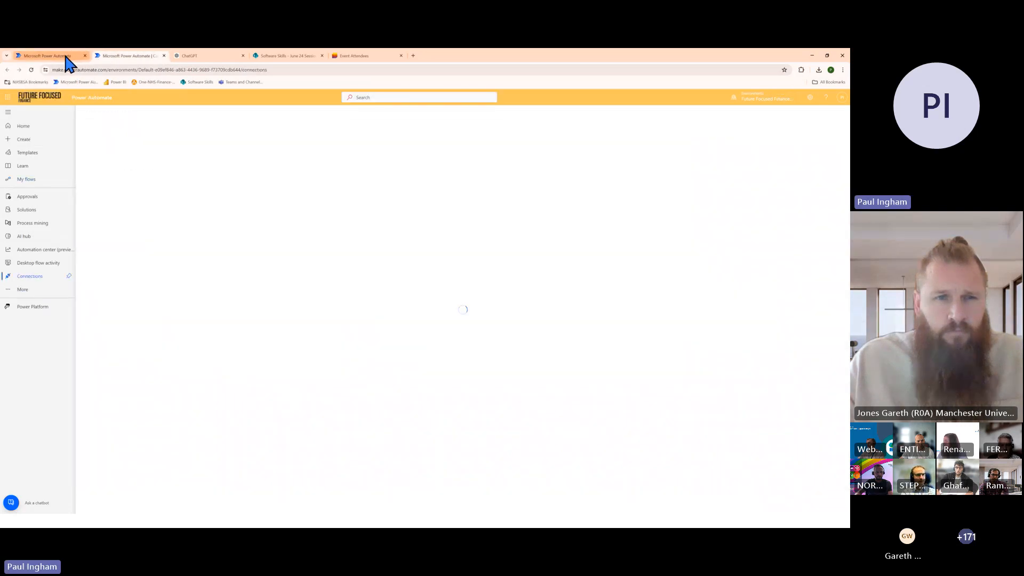
left_click(67, 57)
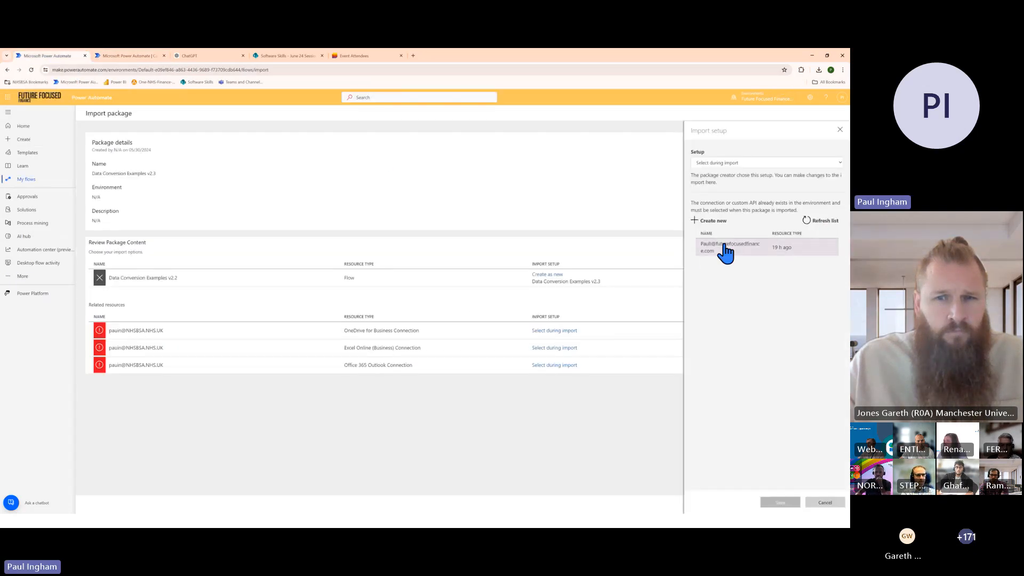
left_click(136, 56)
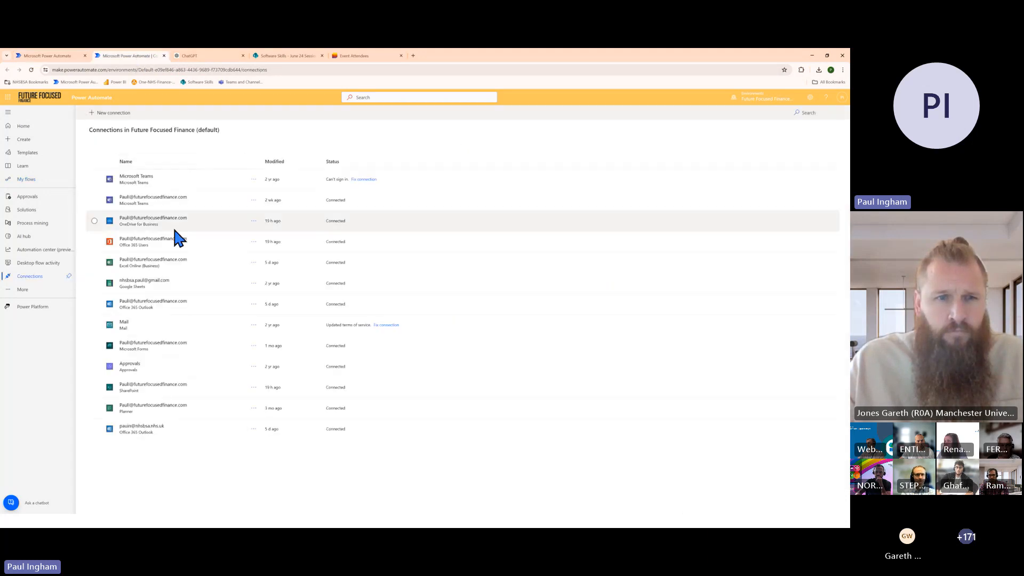
left_click(101, 113)
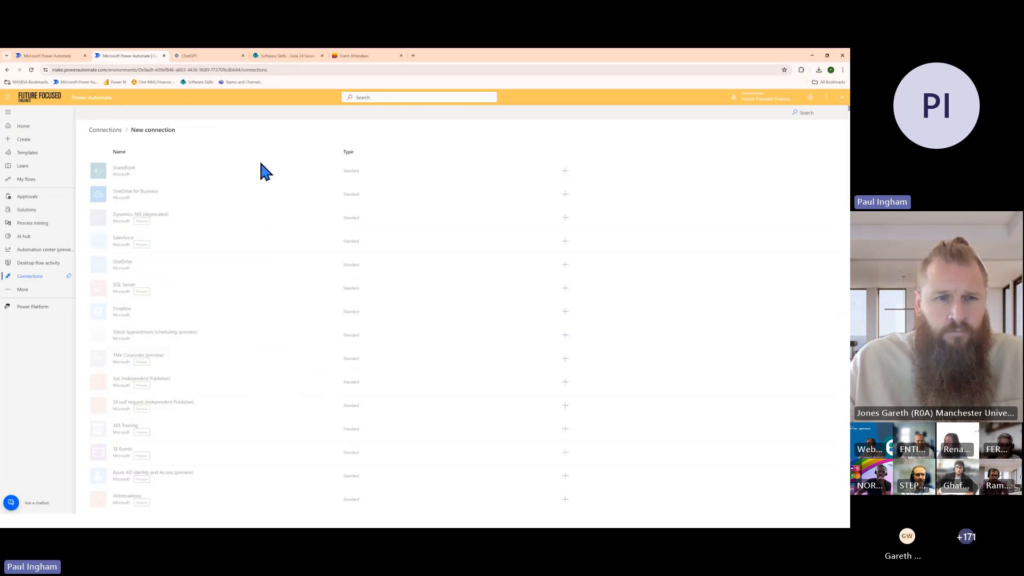
left_click(379, 97)
left_click(291, 95)
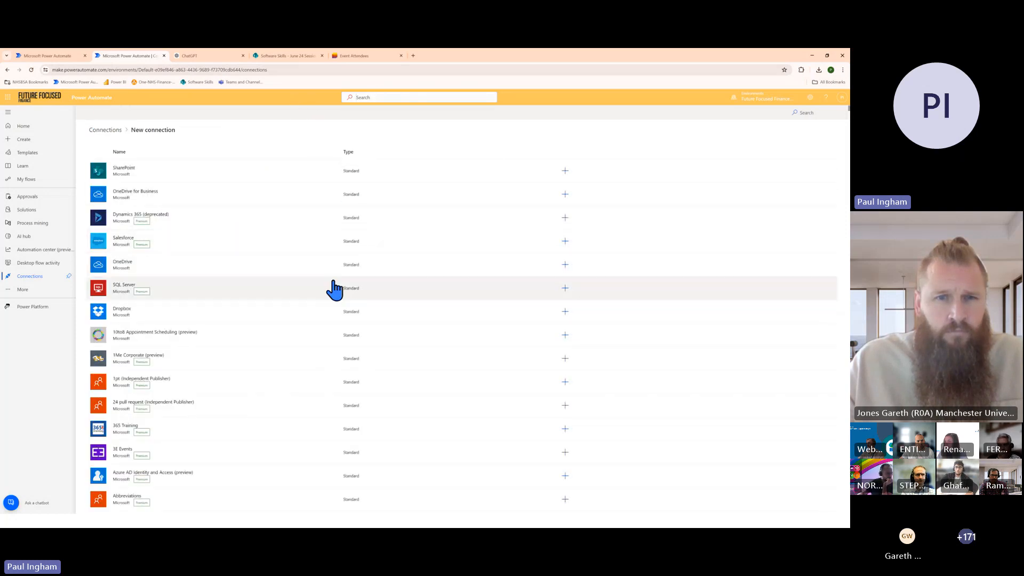
scroll(210, 354, "down", 1)
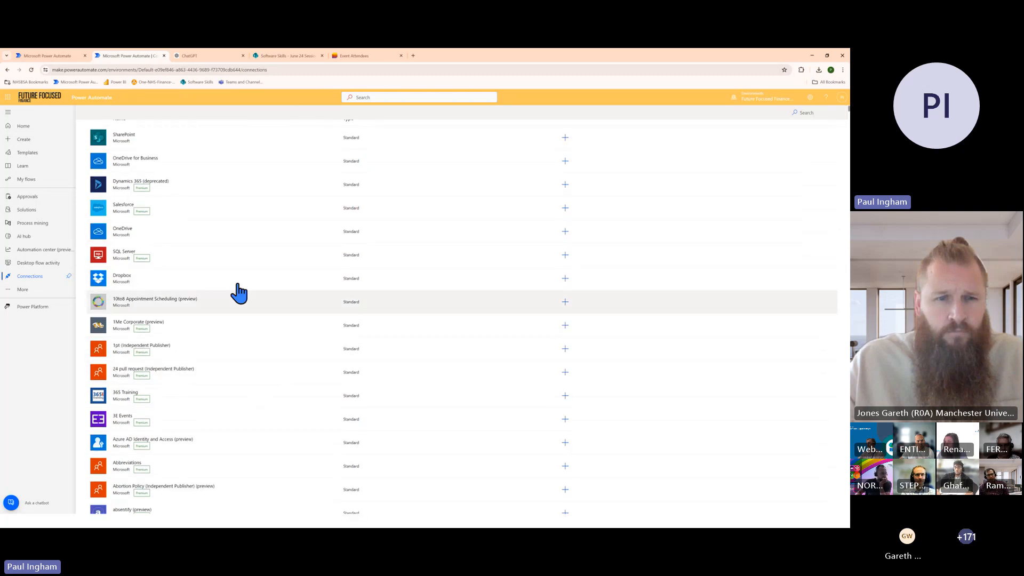
scroll(277, 265, "down", 2)
scroll(258, 334, "up", 3)
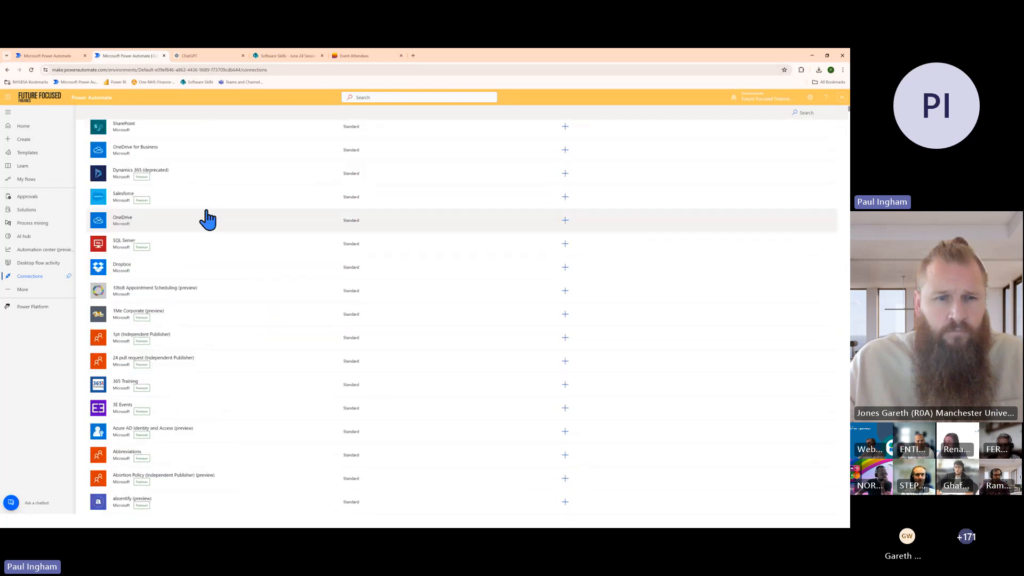
Return to the package import and assign the existing Future Focused Finance account connection to the OneDrive for Business resource
left_click(56, 58)
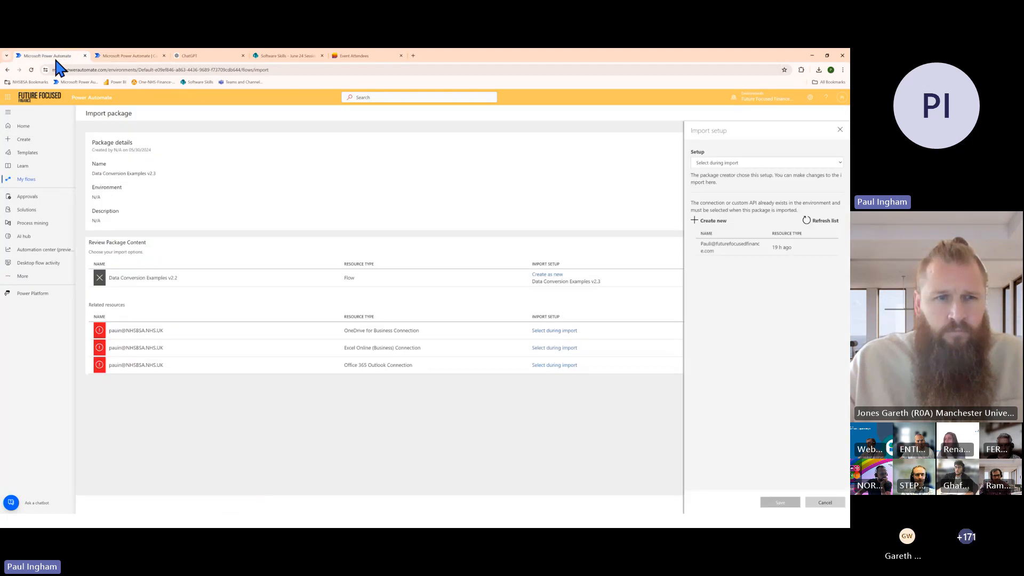
left_click(716, 248)
left_click(780, 503)
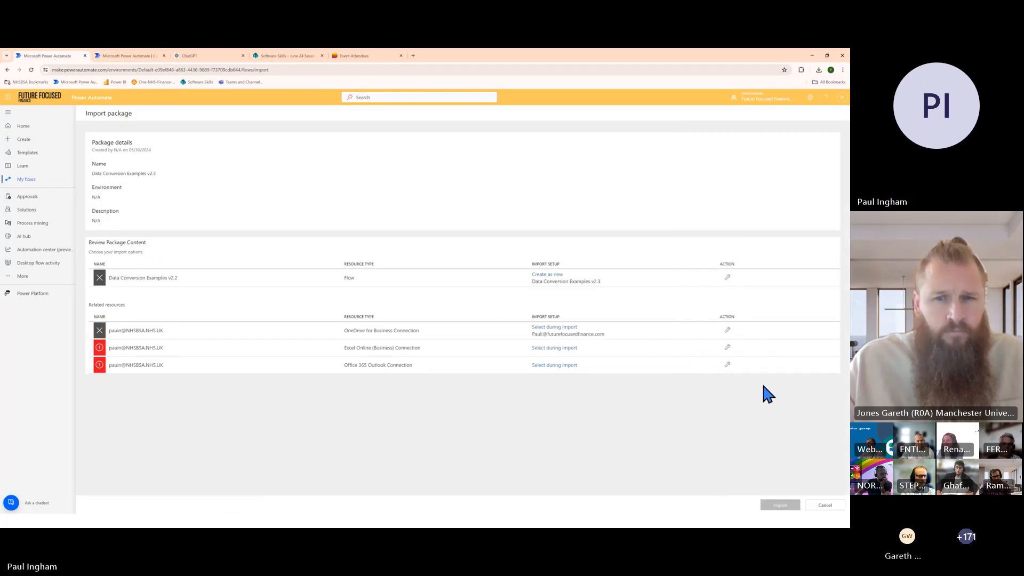
Assign the existing Future Focused Finance account connections to the Excel Online (Business) and Office 365 Outlook resources
left_click(726, 347)
left_click(715, 248)
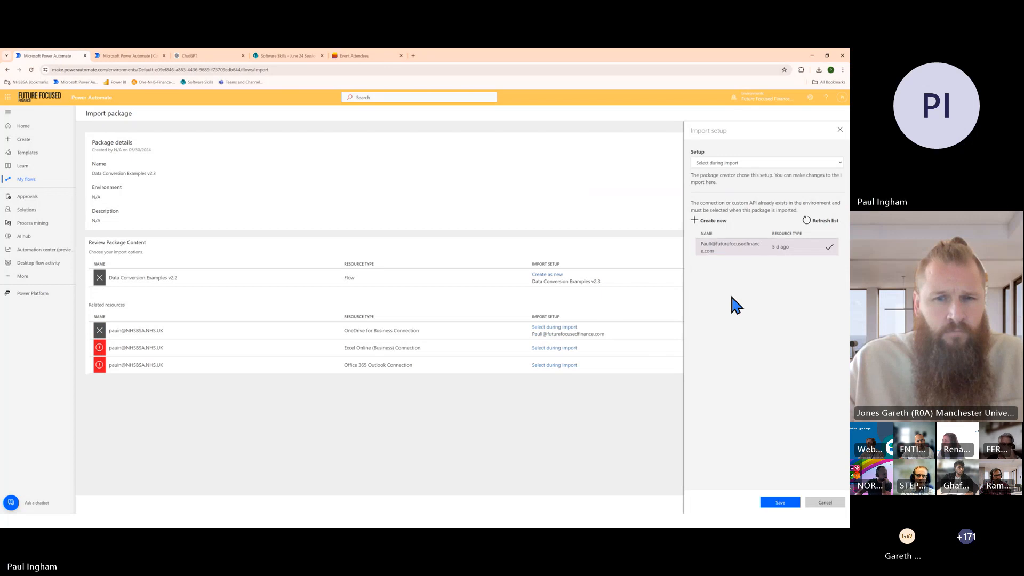
left_click(780, 503)
left_click(727, 365)
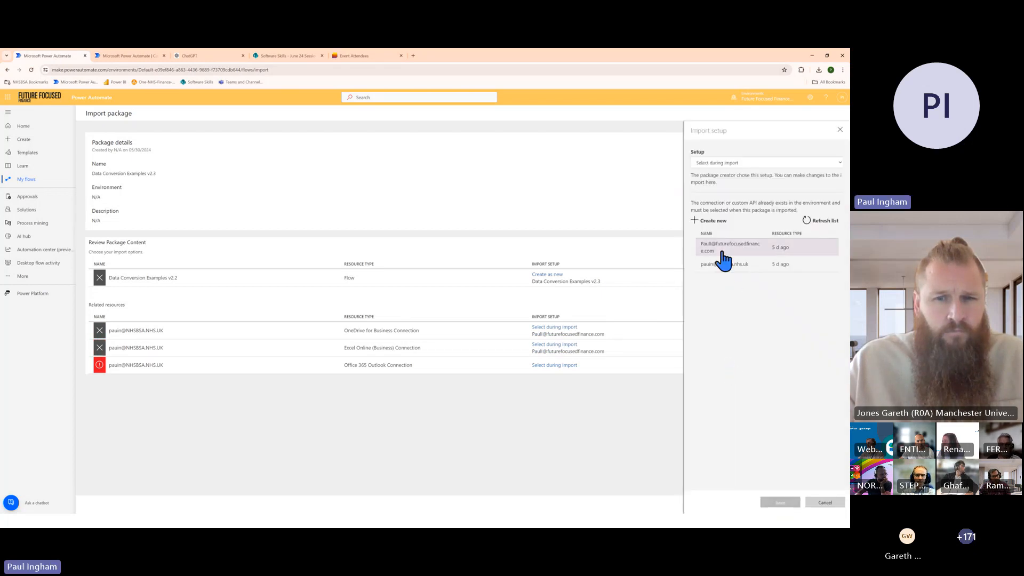
left_click(718, 250)
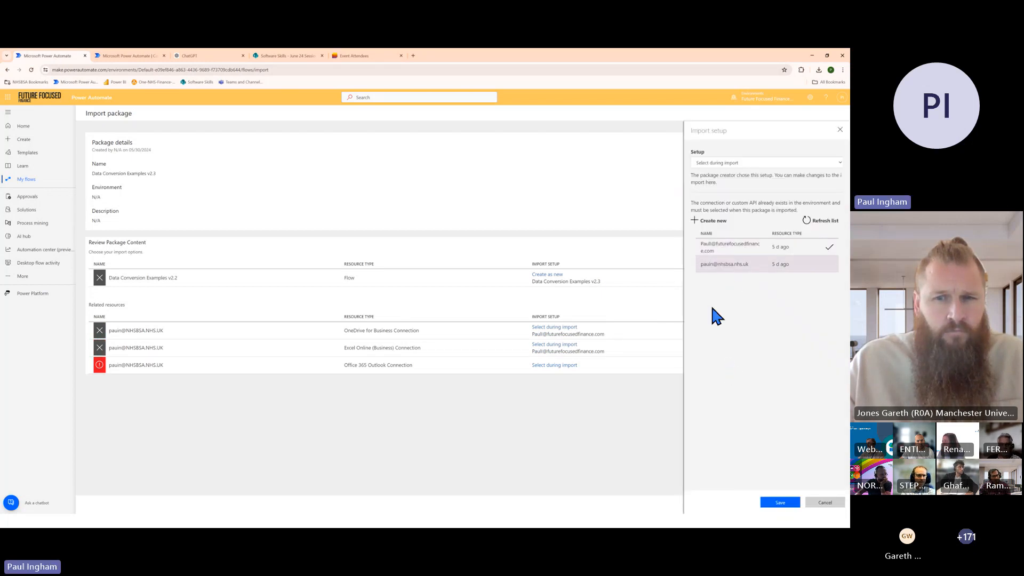
left_click(780, 502)
Import the configured package and open the resulting Data Conversion Examples v2.3 flow
left_click(779, 506)
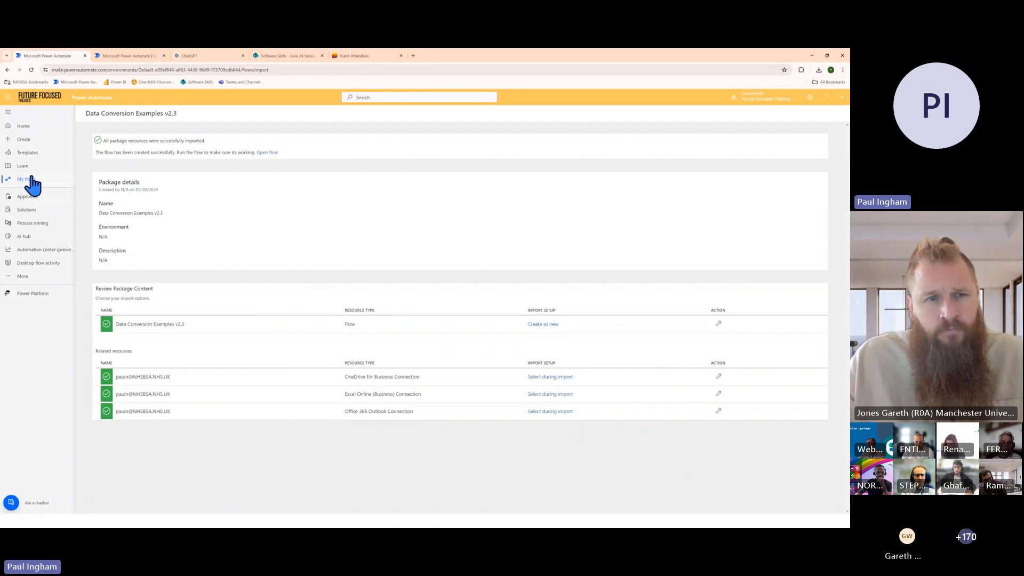
left_click(268, 153)
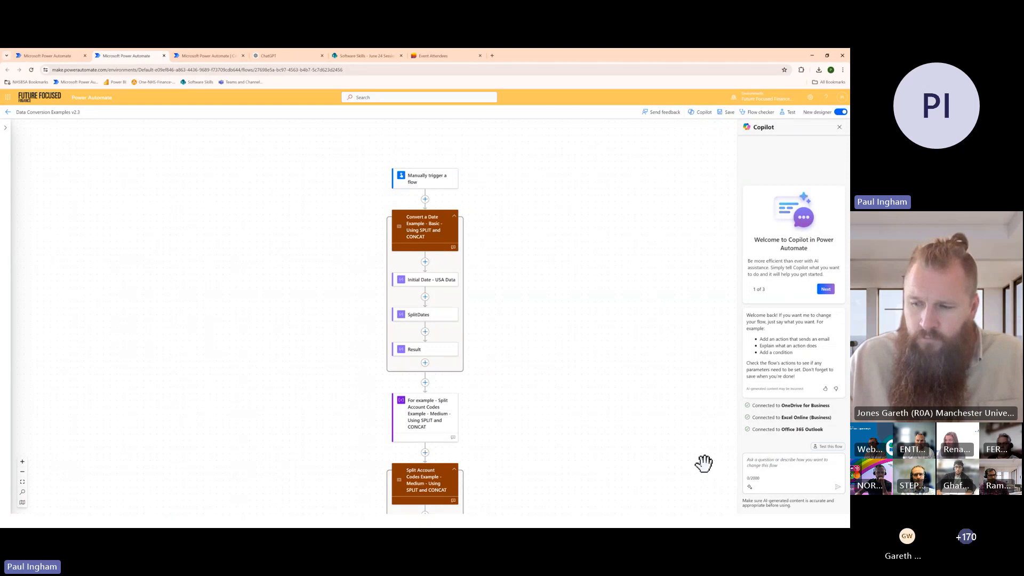
Switch the Data Conversion Examples v2.3 flow to the classic designer, then return to its details page and turn the flow on
left_click_drag(530, 419, 520, 352)
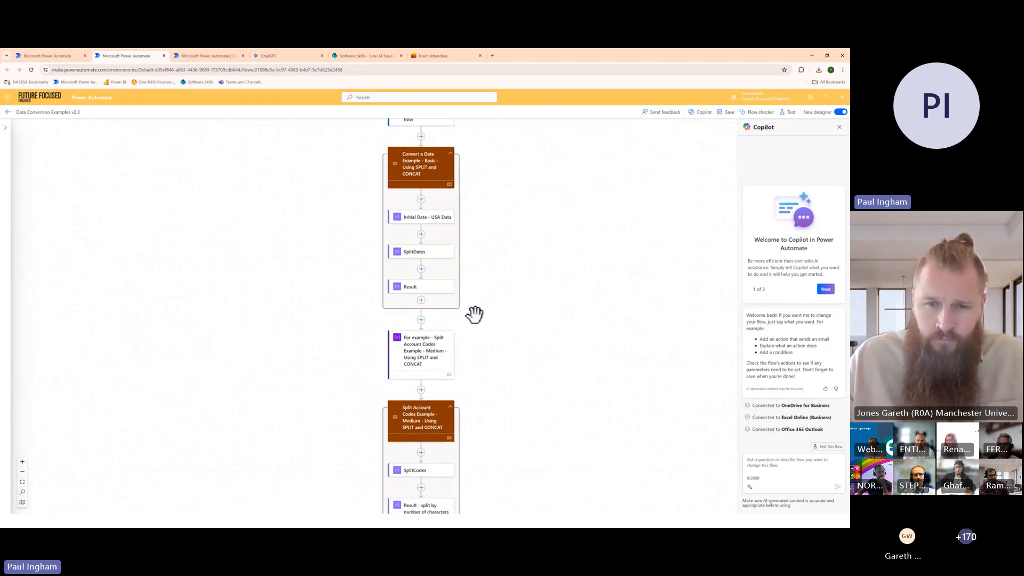
left_click_drag(474, 315, 482, 395)
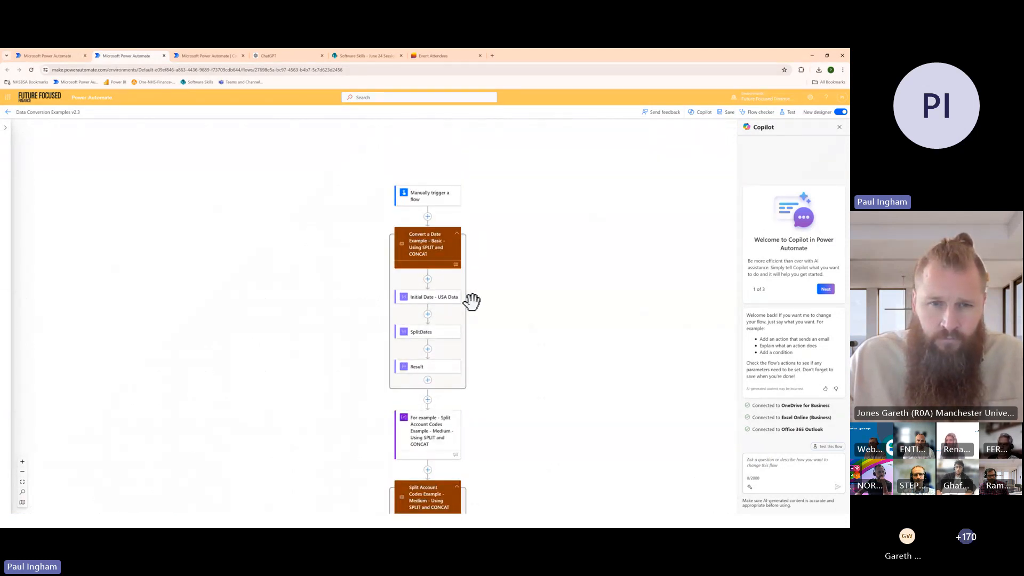
left_click(842, 112)
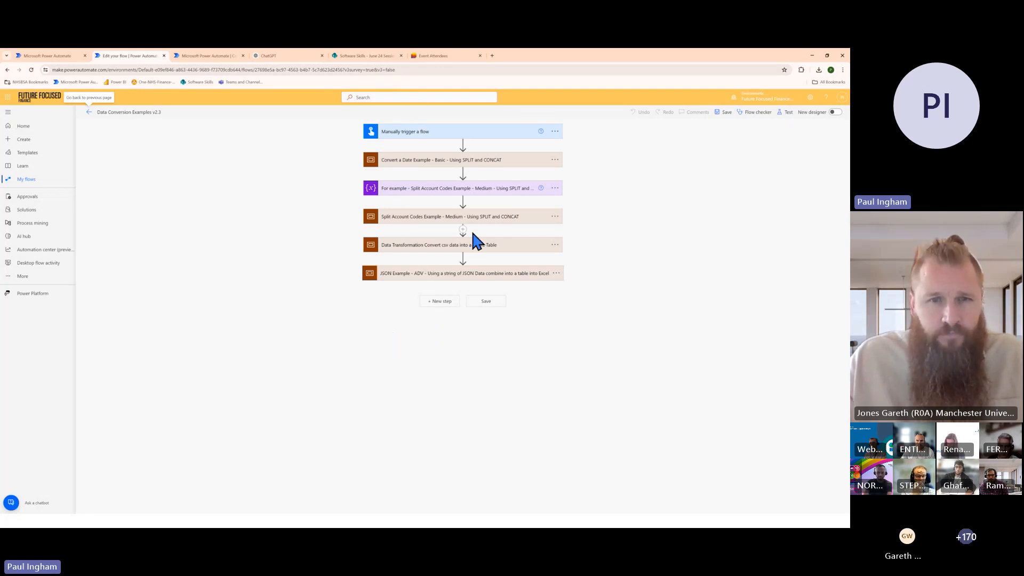
left_click(88, 113)
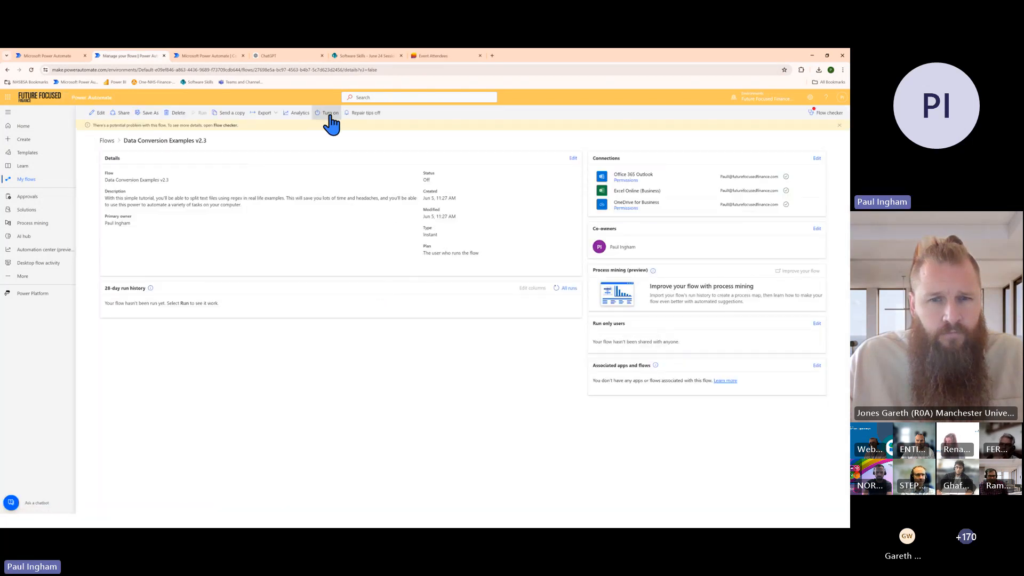
left_click(329, 114)
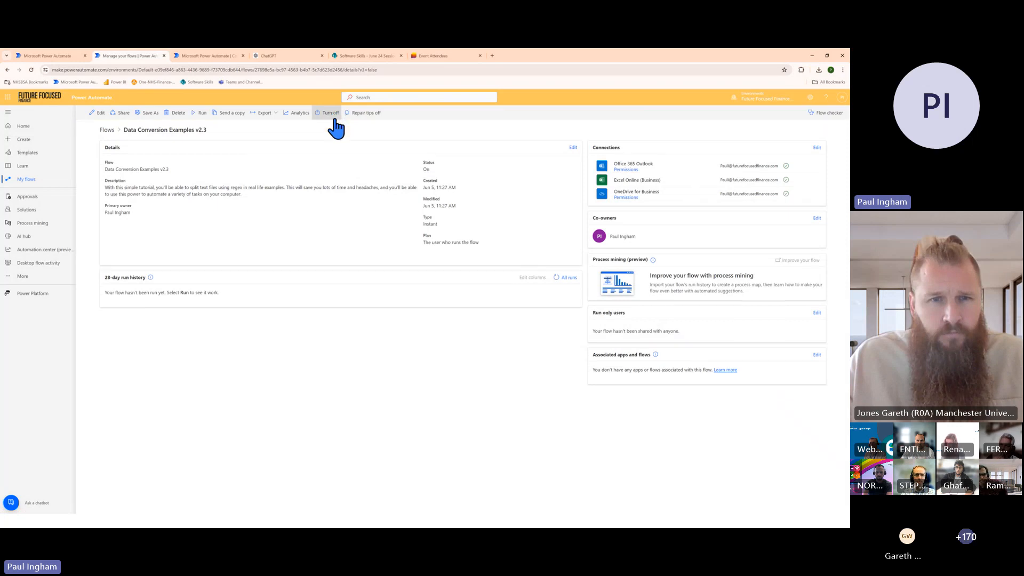
Reopen the flow for editing and run a manual test using its existing connections
left_click(100, 114)
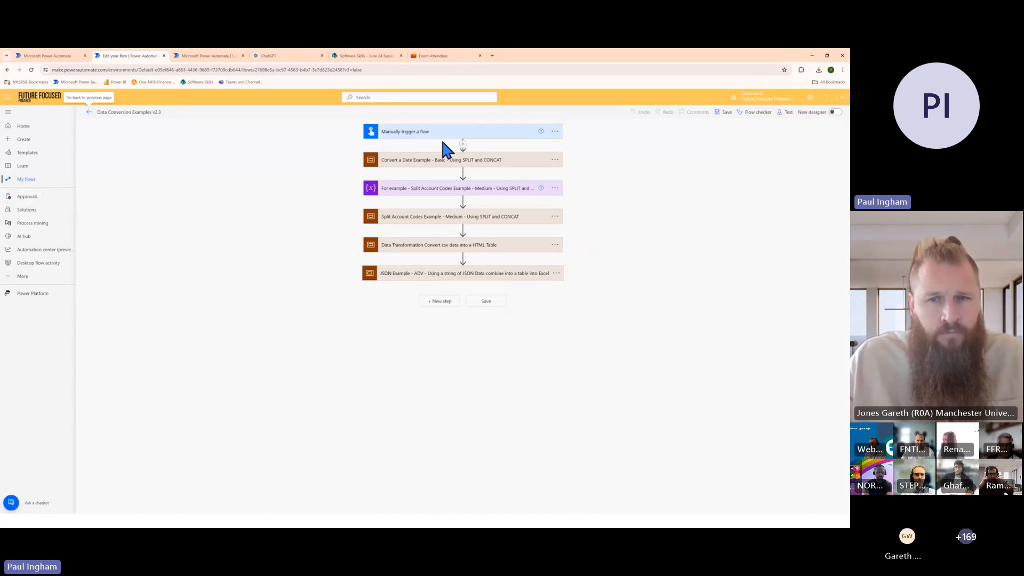
left_click(785, 114)
left_click(737, 132)
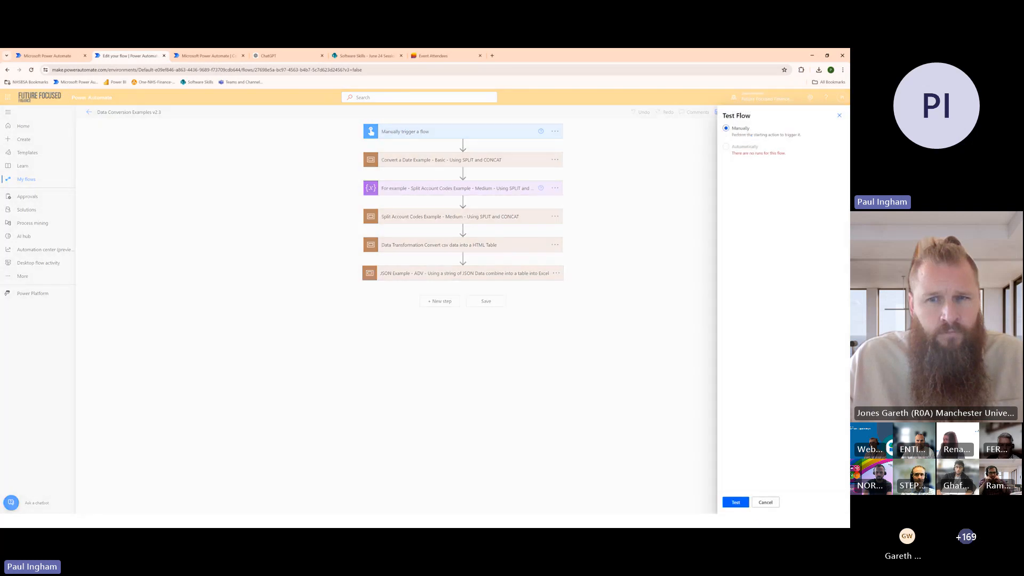
left_click(737, 504)
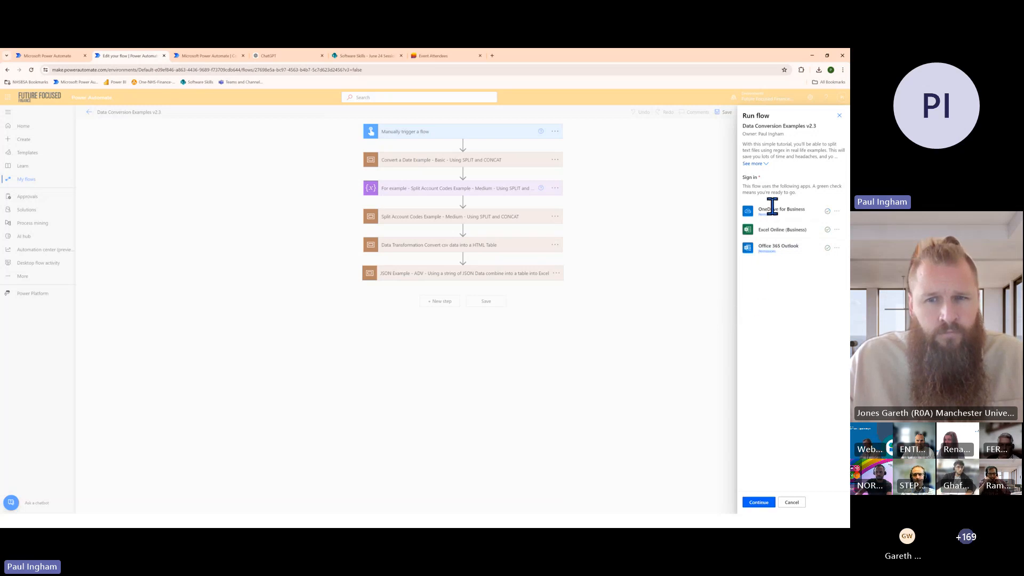
left_click(759, 504)
left_click(766, 502)
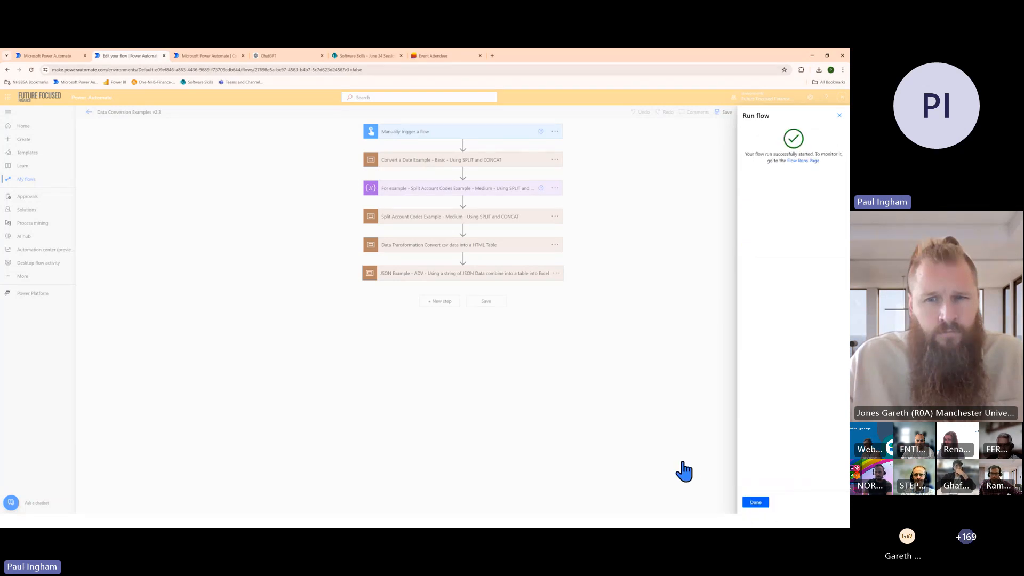
left_click(756, 504)
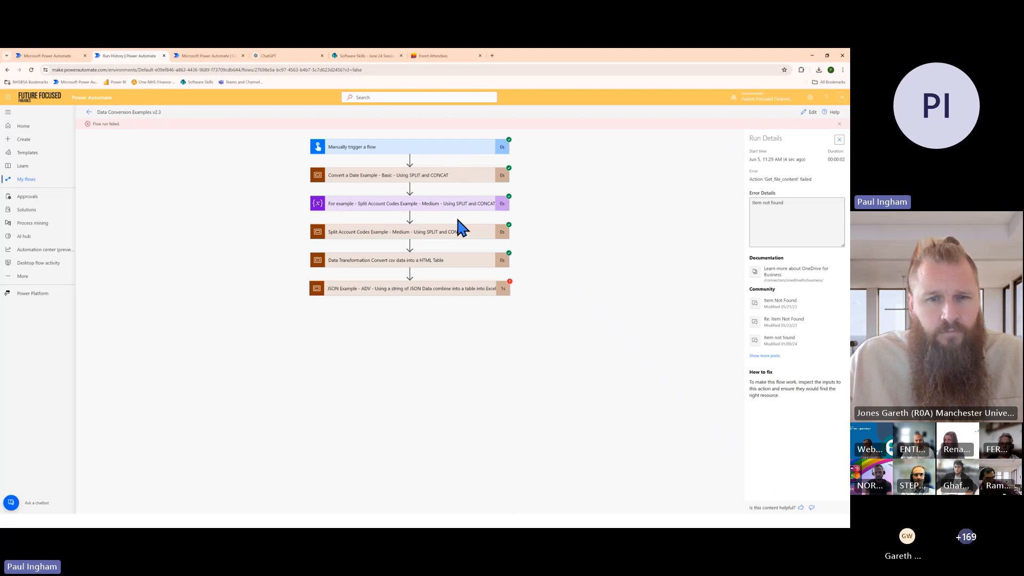
Examine the run of the JSON Example - ADV scope, including the Get file content action's file input, outputs and headers
left_click(466, 176)
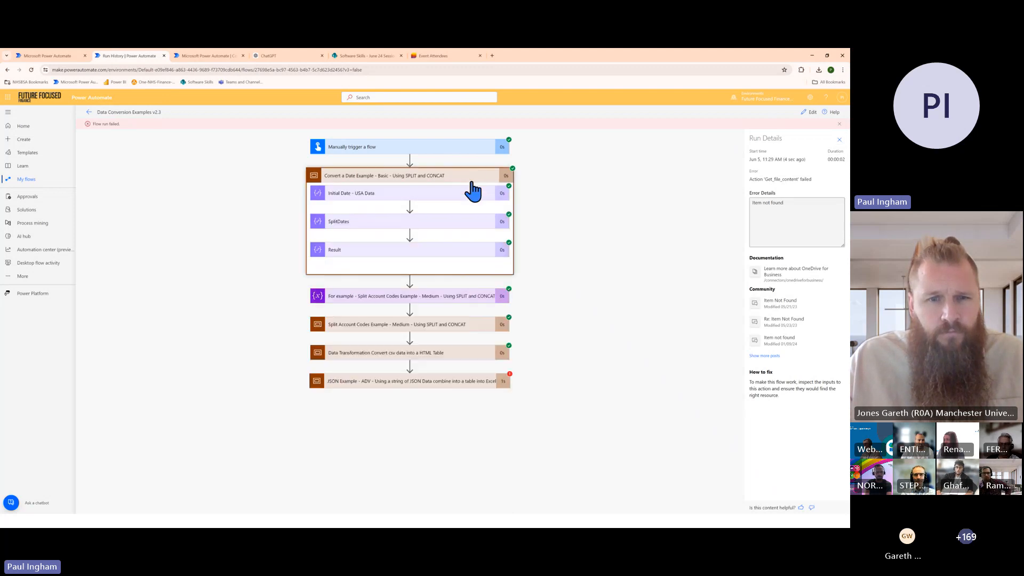
left_click(470, 179)
left_click(476, 290)
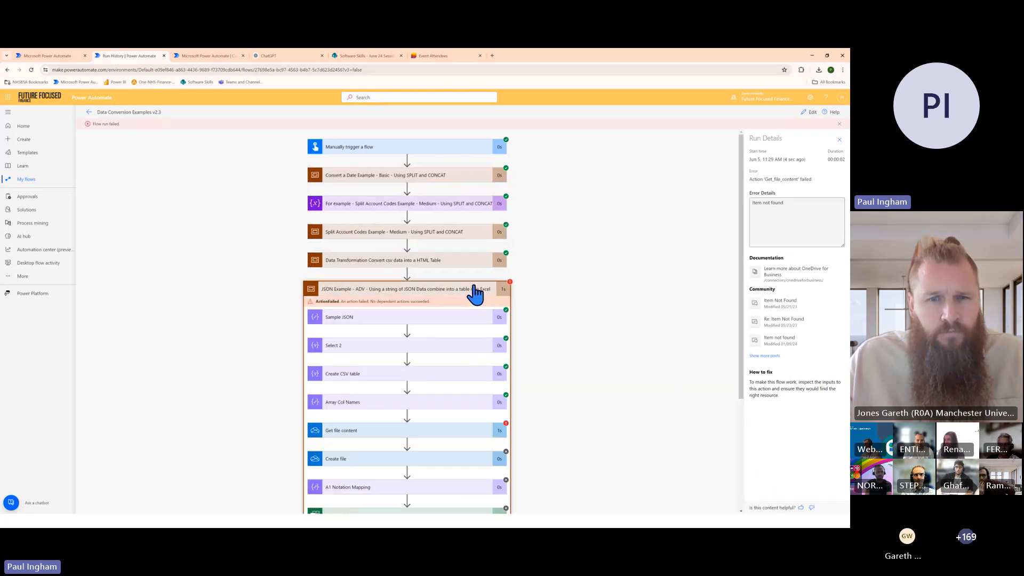
scroll(451, 368, "down", 3)
scroll(474, 355, "down", 2)
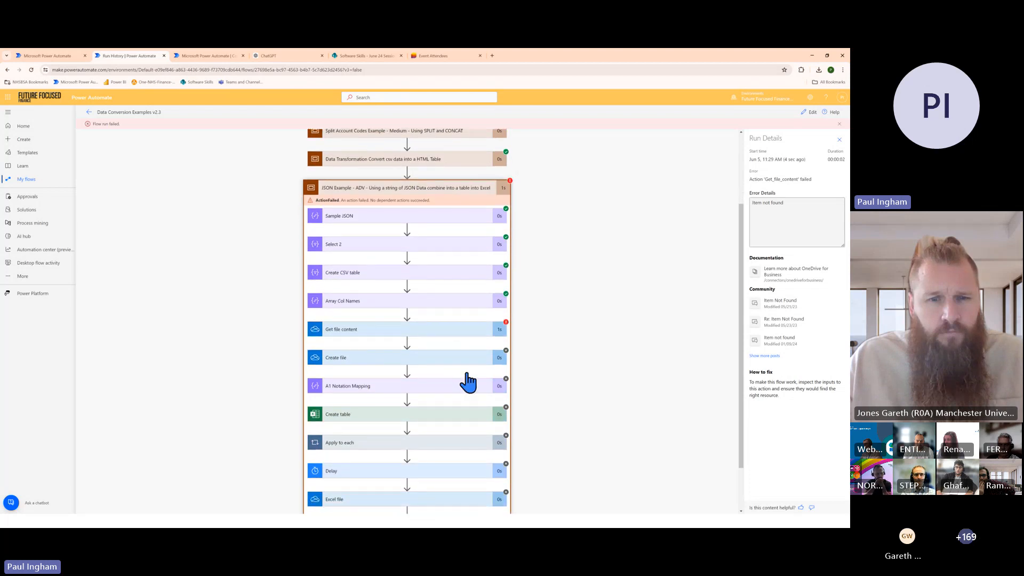
left_click(478, 287)
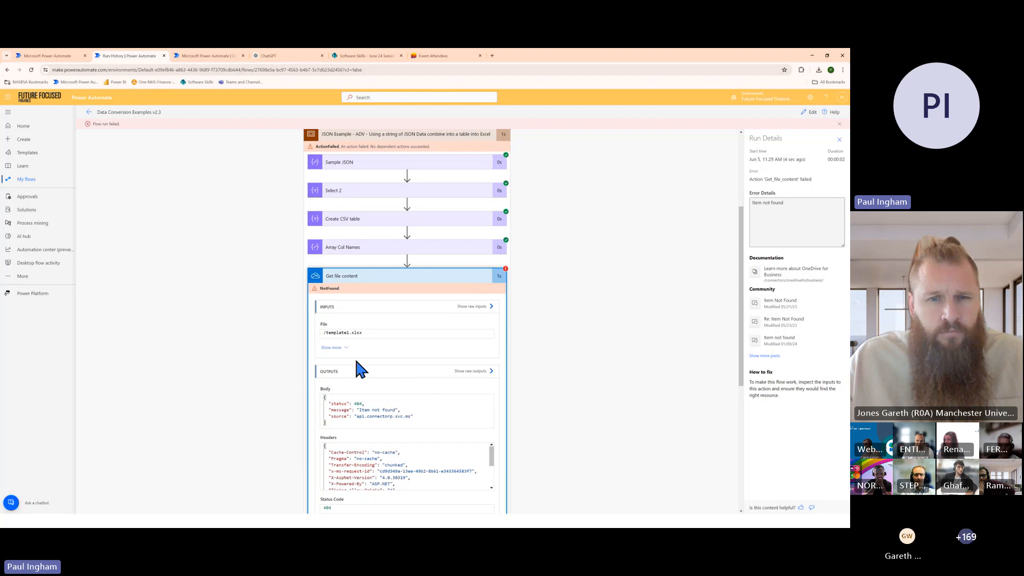
double_click(338, 333)
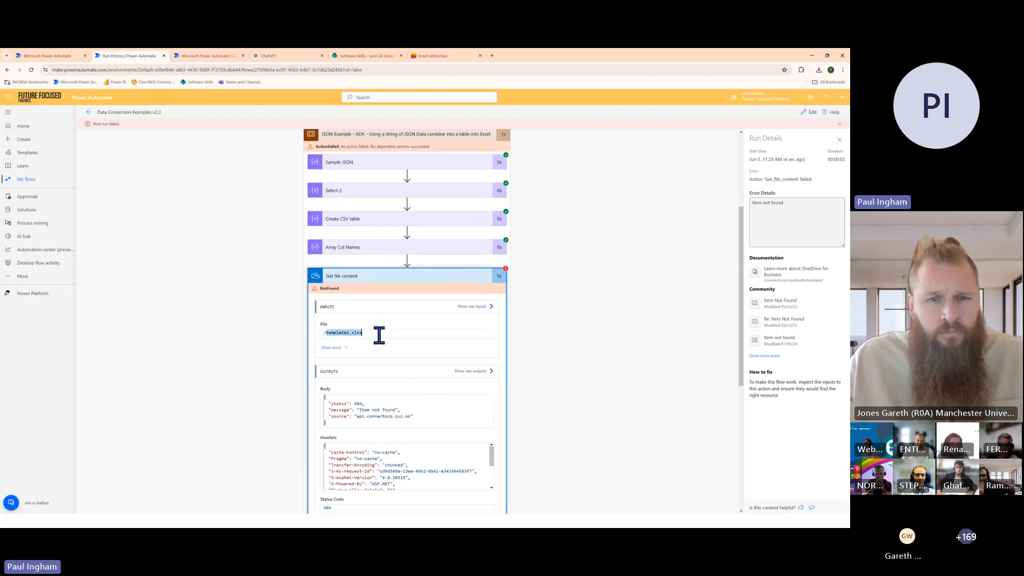
left_click(382, 333)
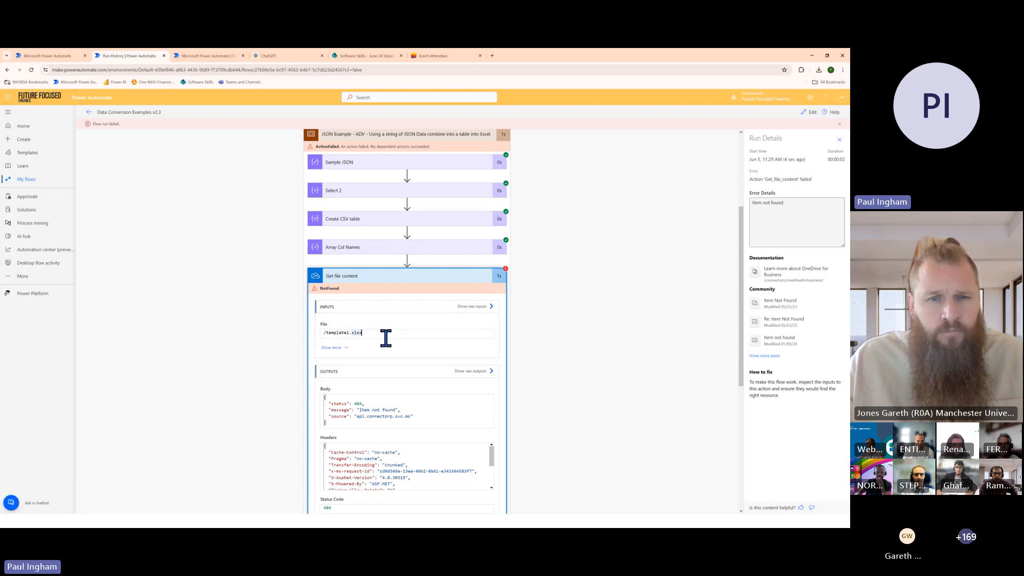
scroll(440, 376, "down", 1)
scroll(453, 383, "down", 4)
scroll(463, 453, "down", 1)
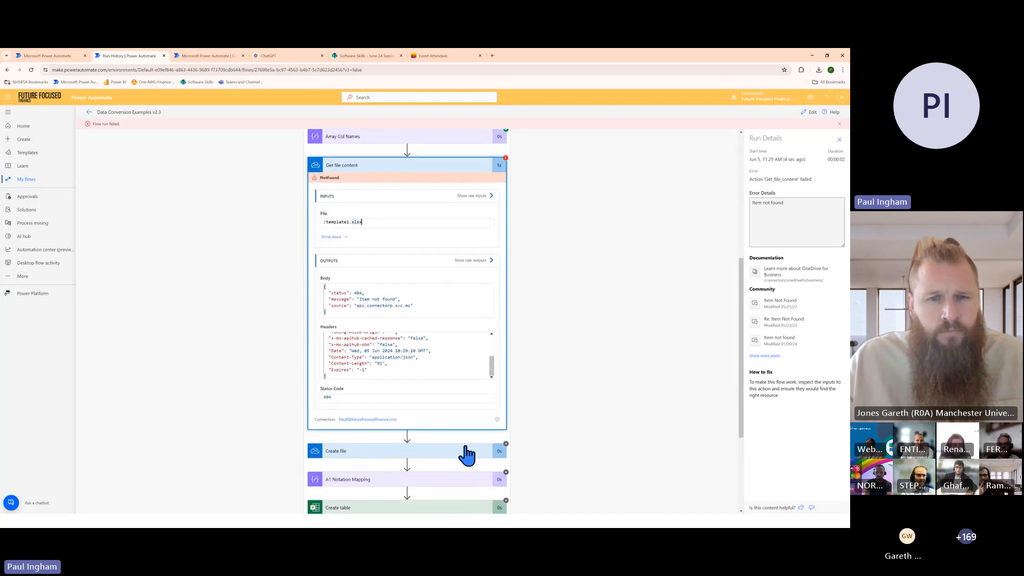
scroll(463, 448, "up", 4)
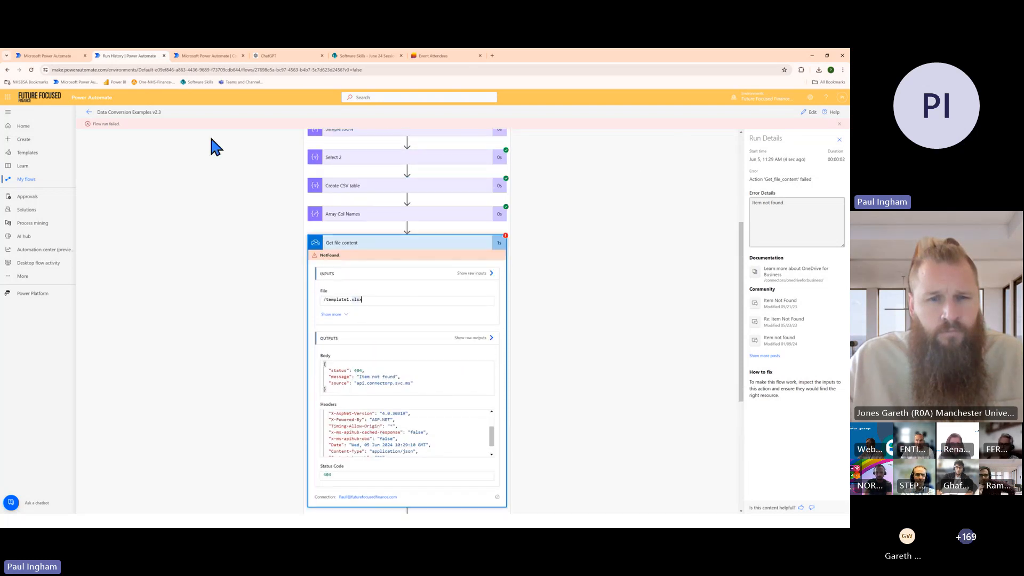
Edit the flow and set the Get file content action's file to /templates.xlsx from the OneDrive root folder
left_click(813, 113)
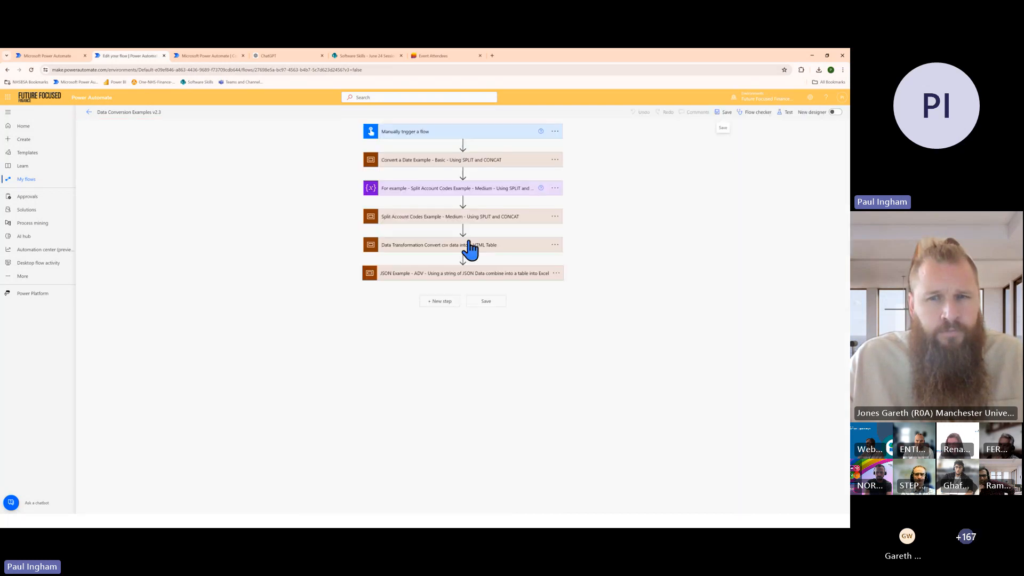
left_click(483, 275)
scroll(487, 320, "down", 2)
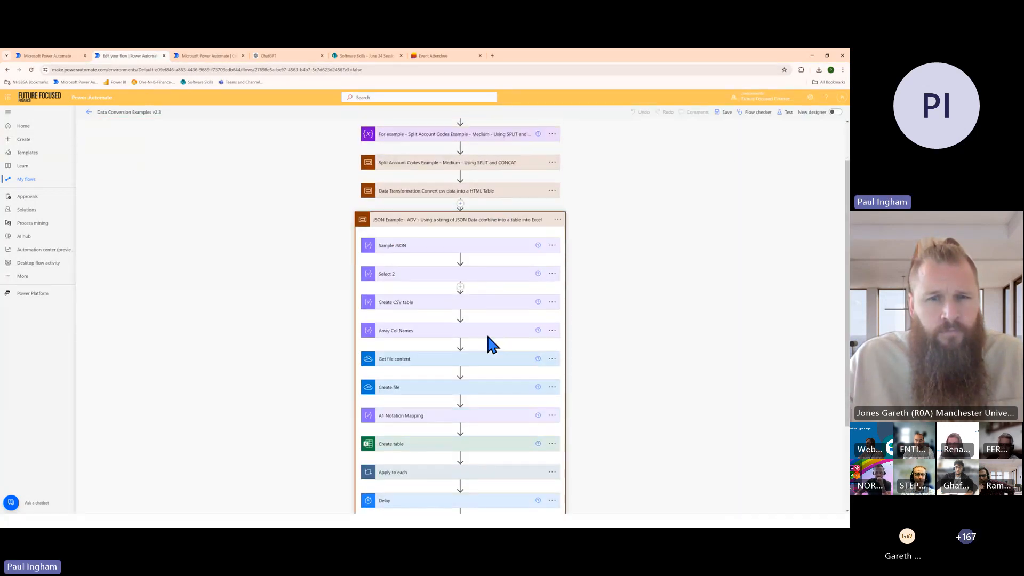
left_click(486, 361)
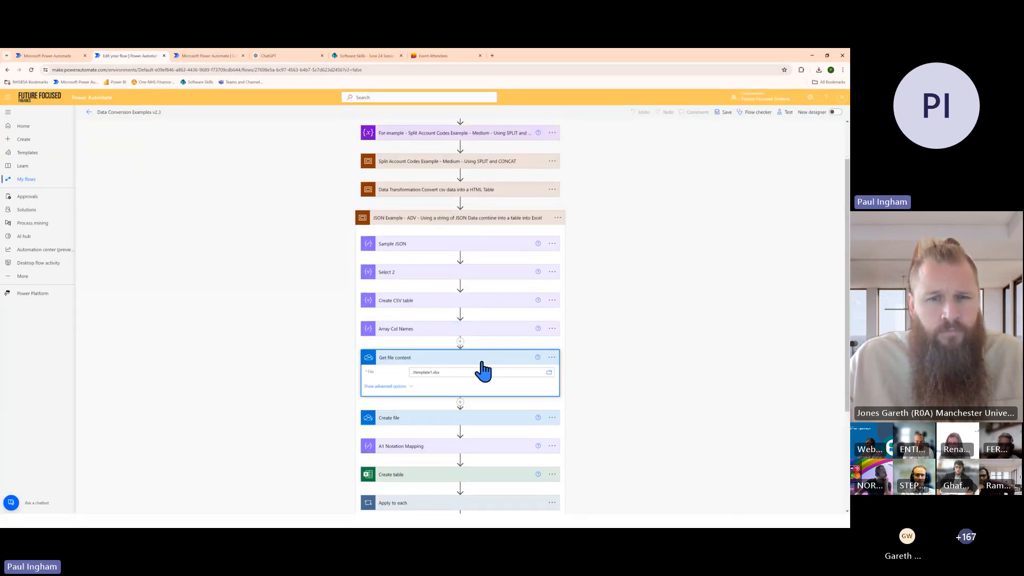
left_click(550, 373)
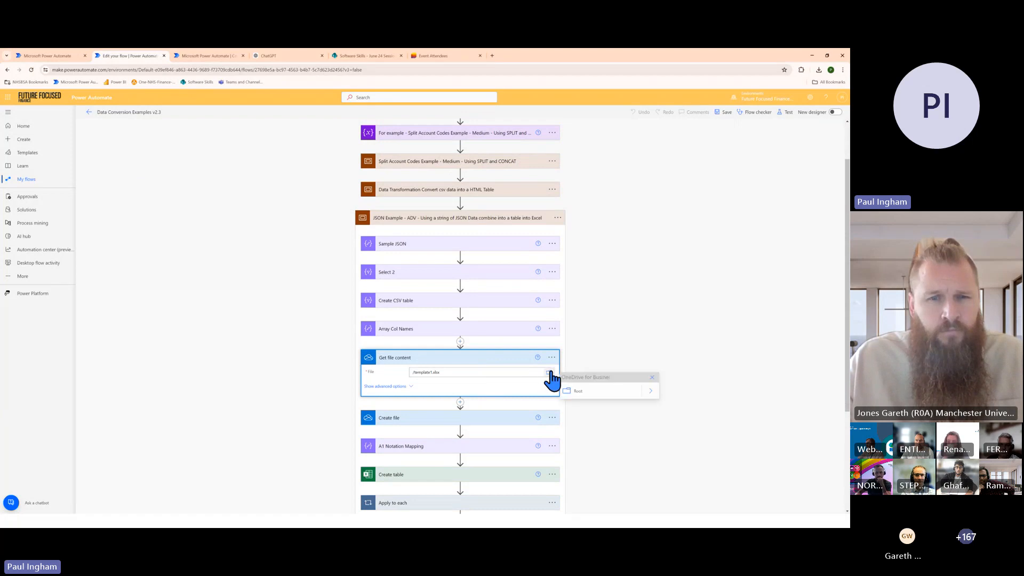
left_click(652, 391)
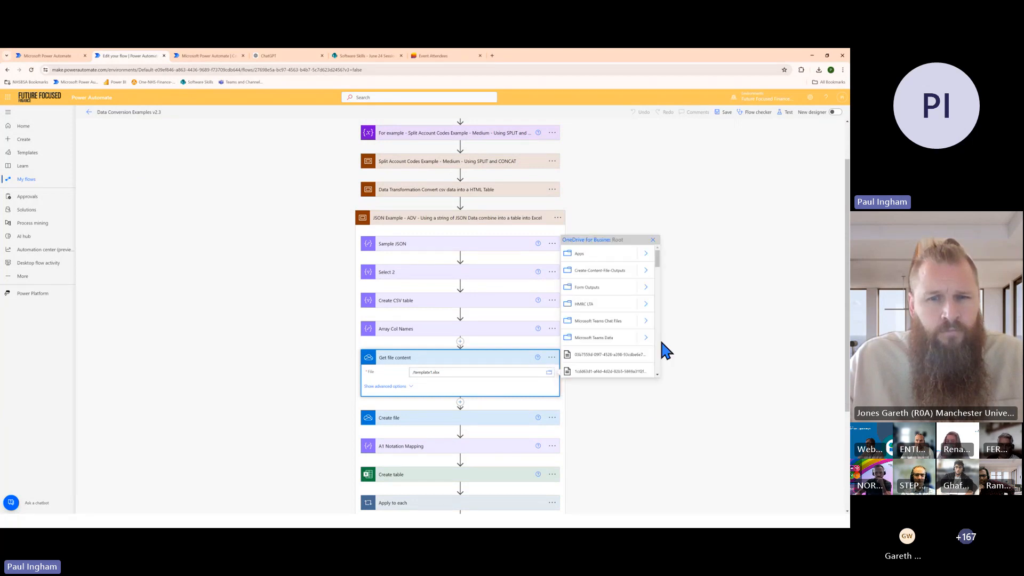
scroll(635, 342, "down", 5)
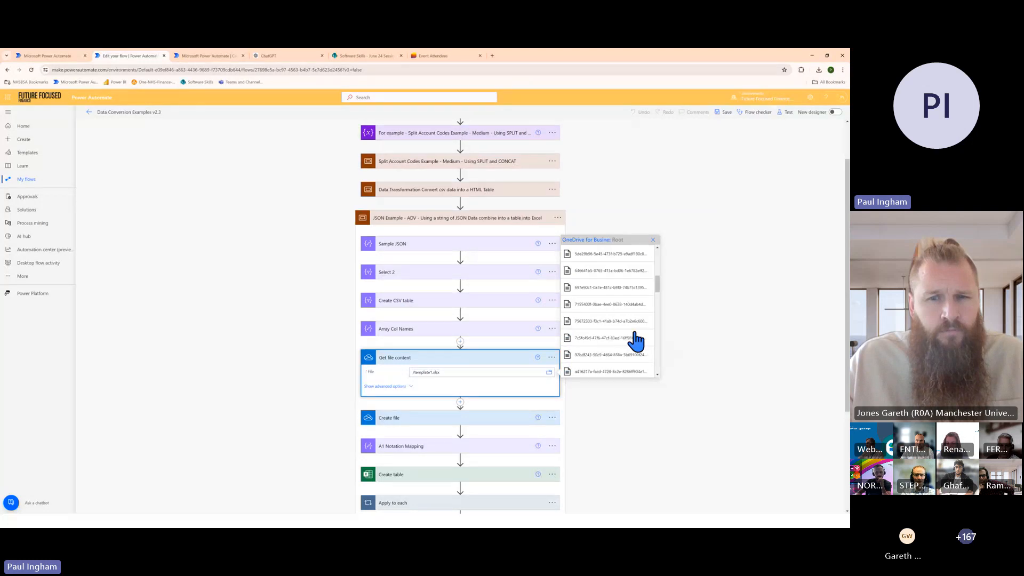
scroll(618, 350, "down", 5)
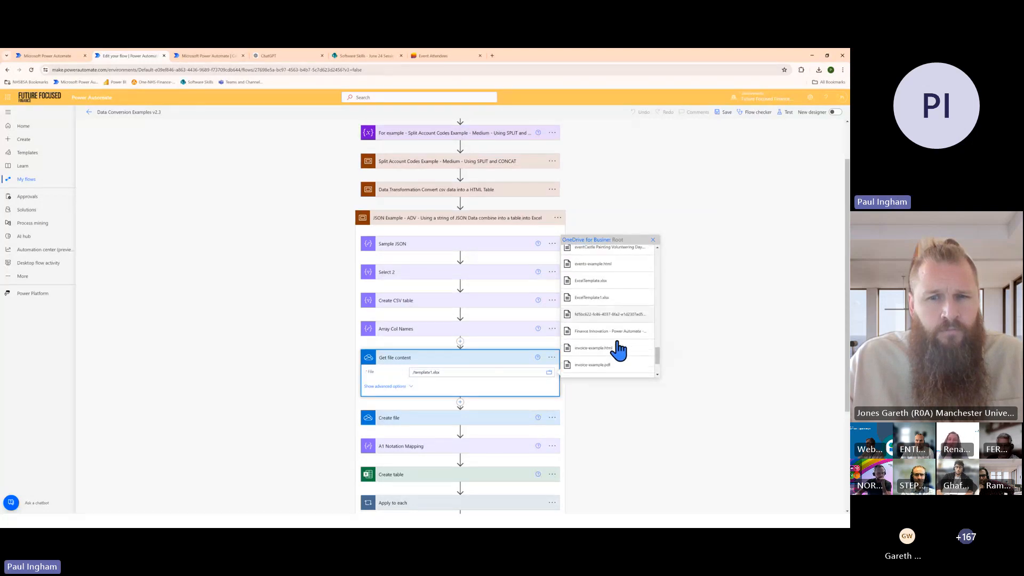
left_click(592, 369)
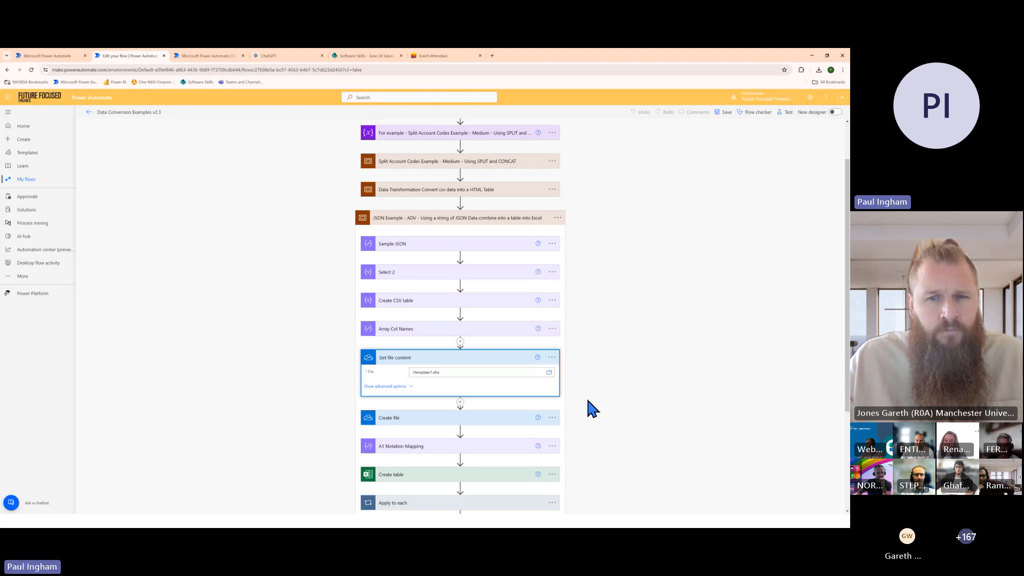
left_click(621, 333)
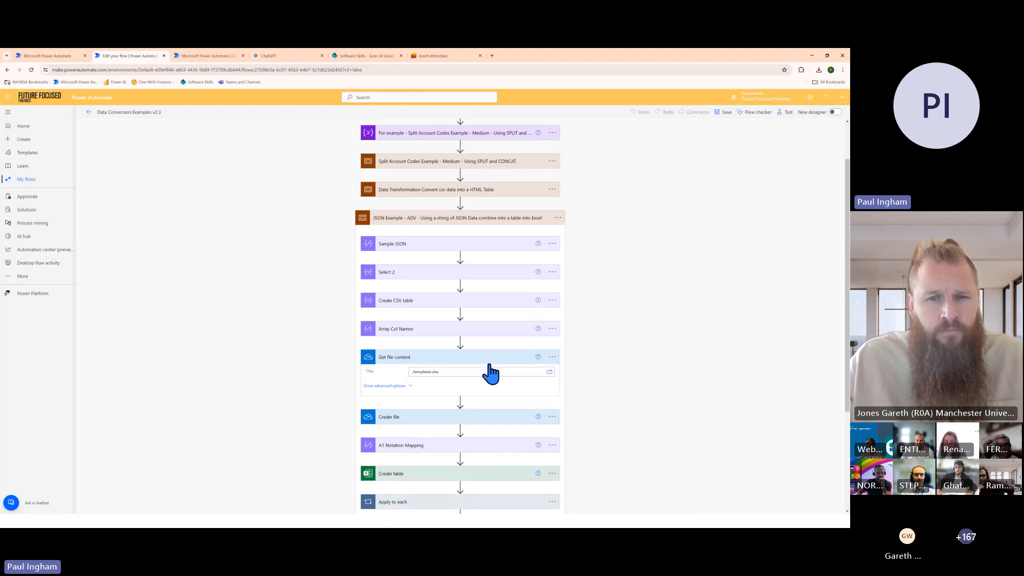
Save the edited flow and run it again as a manual test
left_click(792, 115)
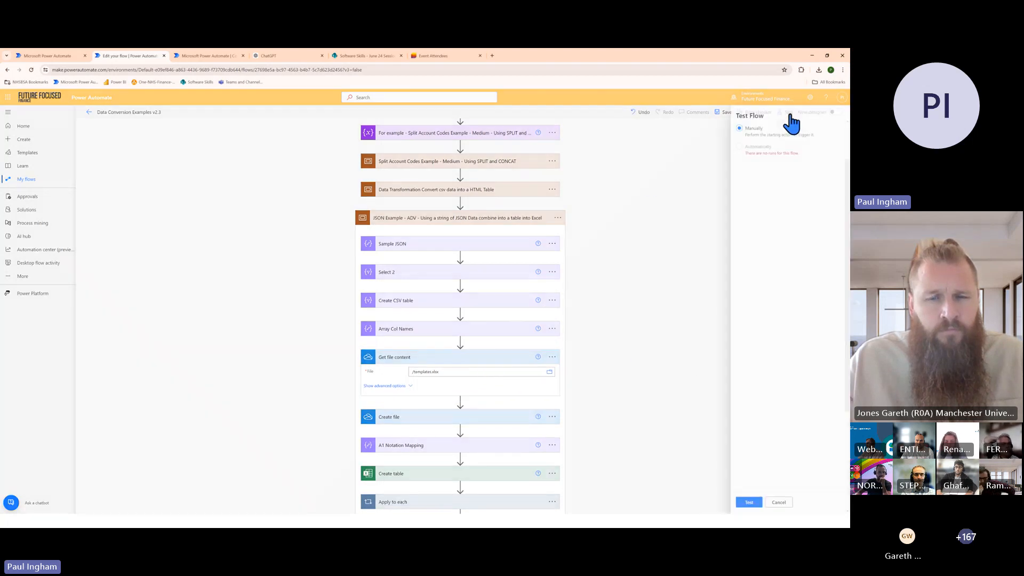
left_click(739, 504)
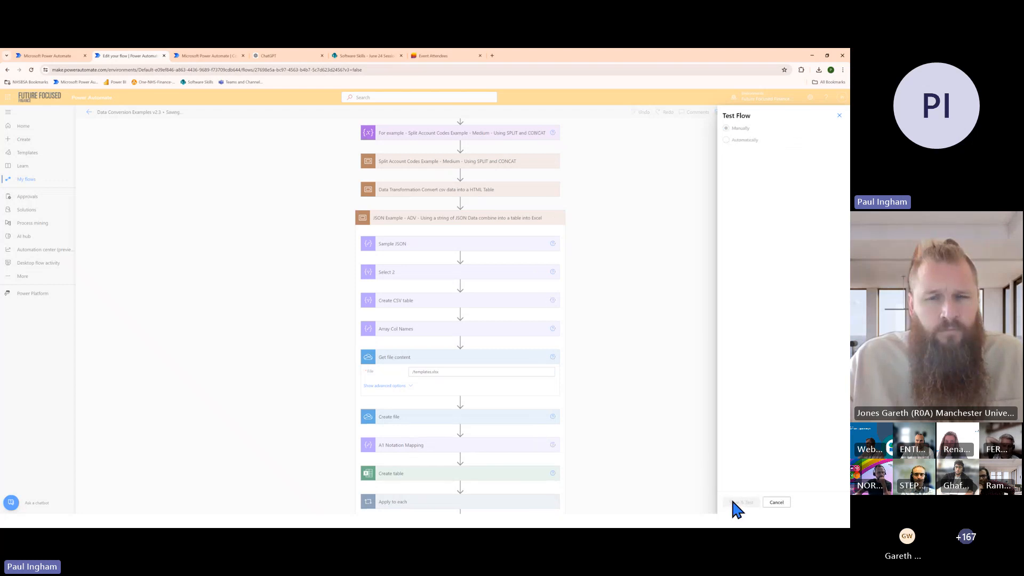
left_click(740, 502)
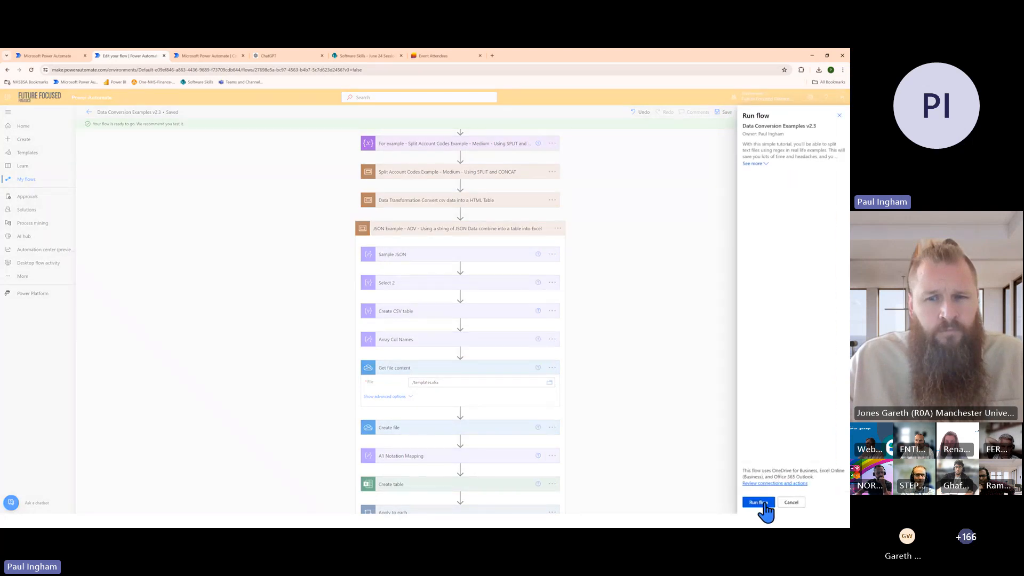
left_click(759, 503)
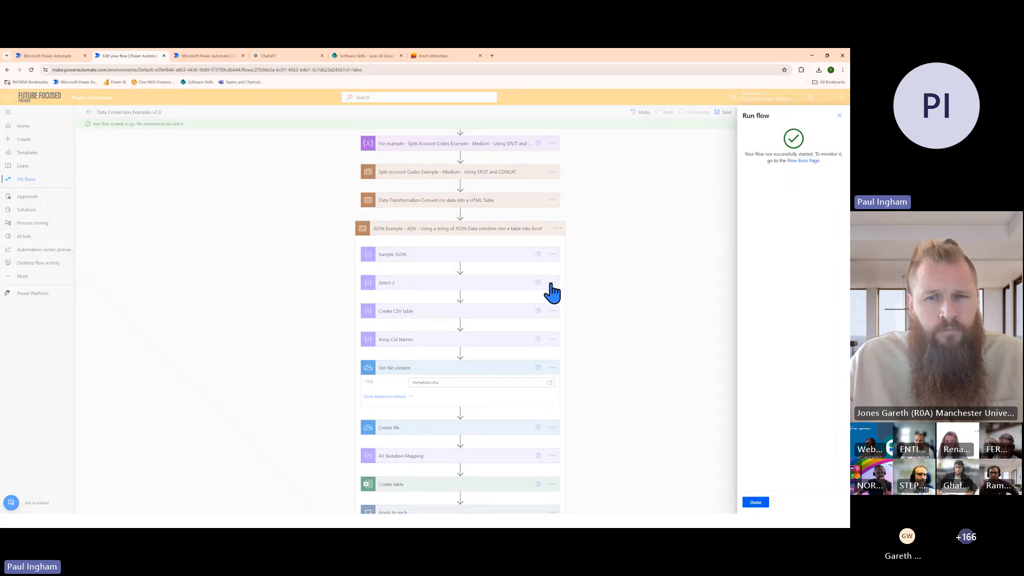
left_click(753, 503)
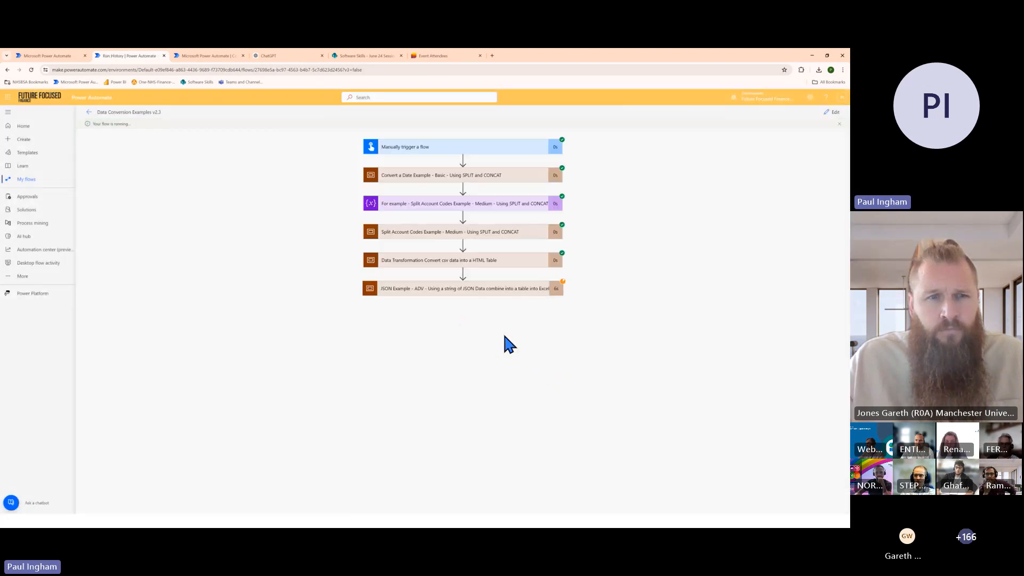
Expand the JSON Example - ADV scope in the new run and examine the Create table action's error and inputs
left_click(503, 289)
scroll(513, 299, "down", 1)
scroll(511, 298, "down", 1)
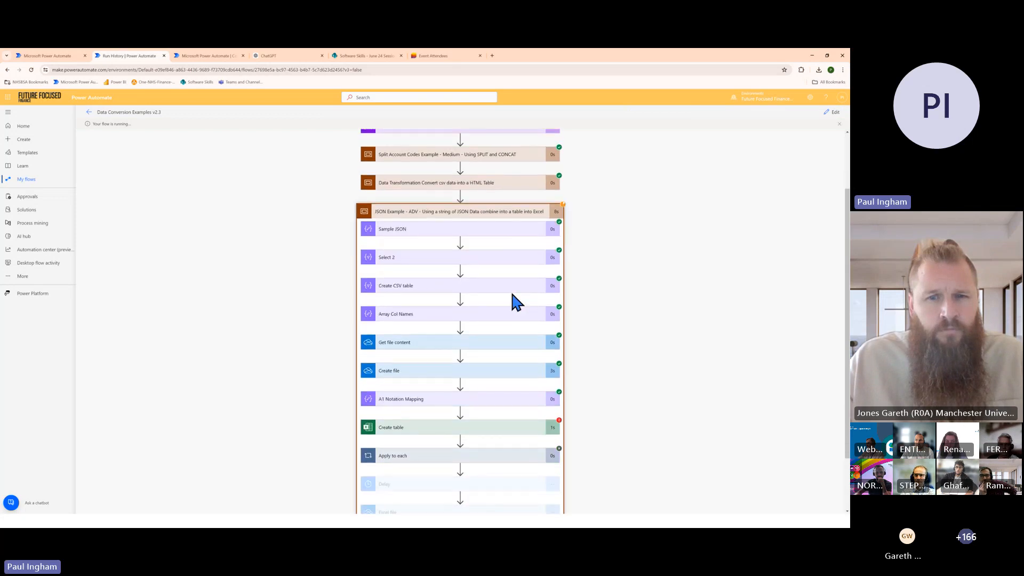
scroll(512, 296, "down", 1)
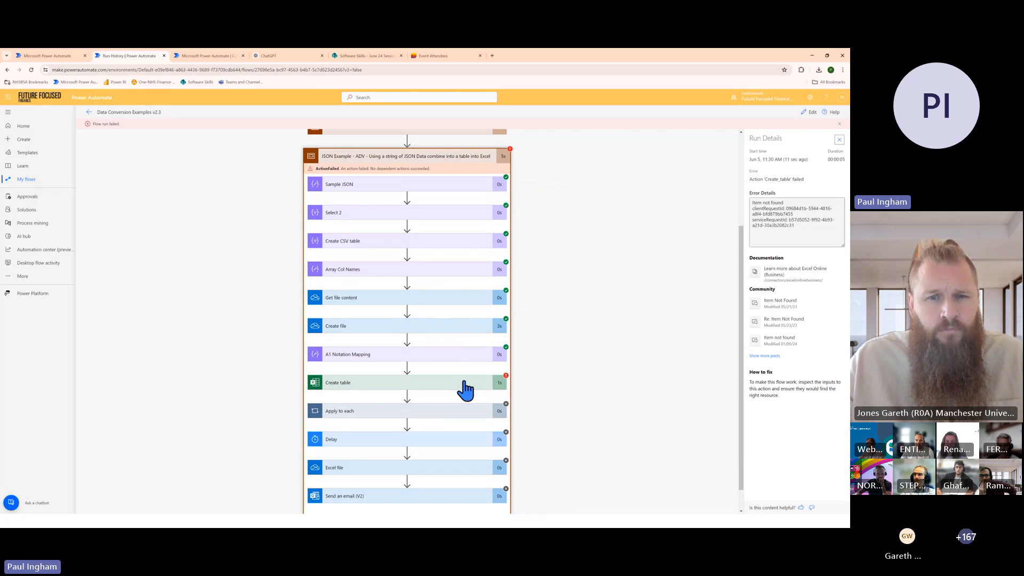
left_click(464, 388)
scroll(477, 382, "down", 1)
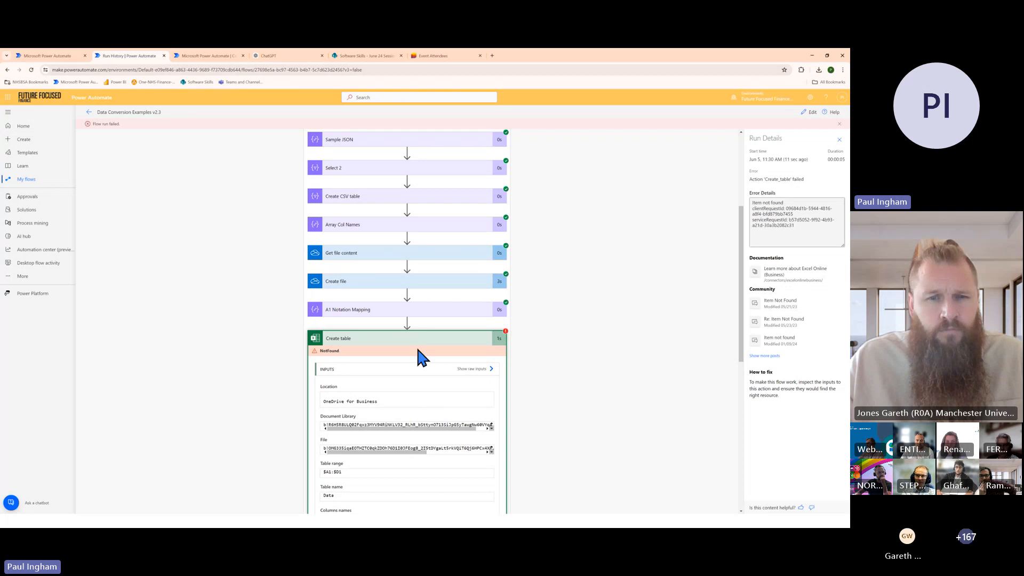
Edit the flow and set the Create table action's document library to OneDrive
left_click(809, 113)
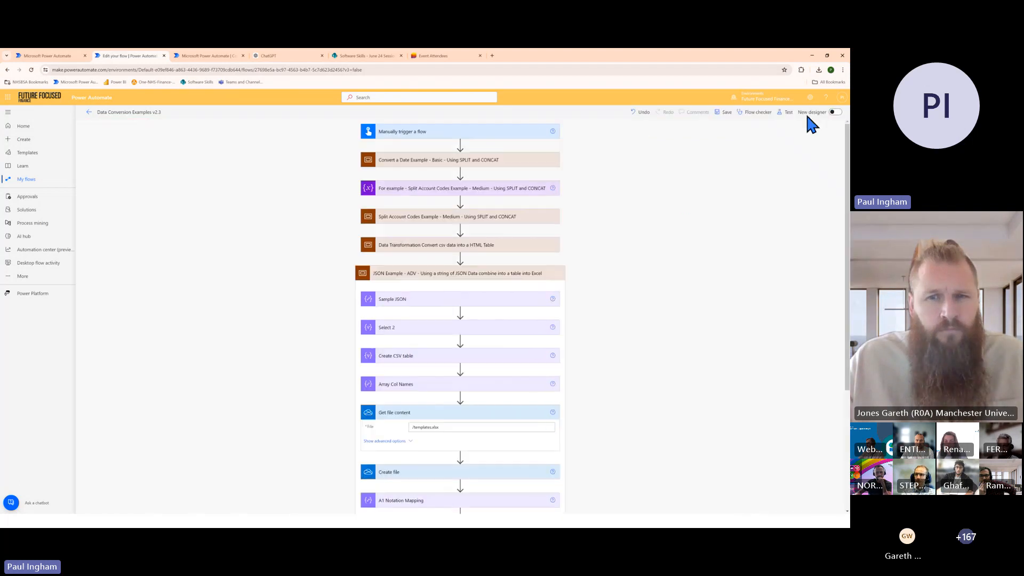
scroll(489, 380, "down", 3)
left_click(487, 391)
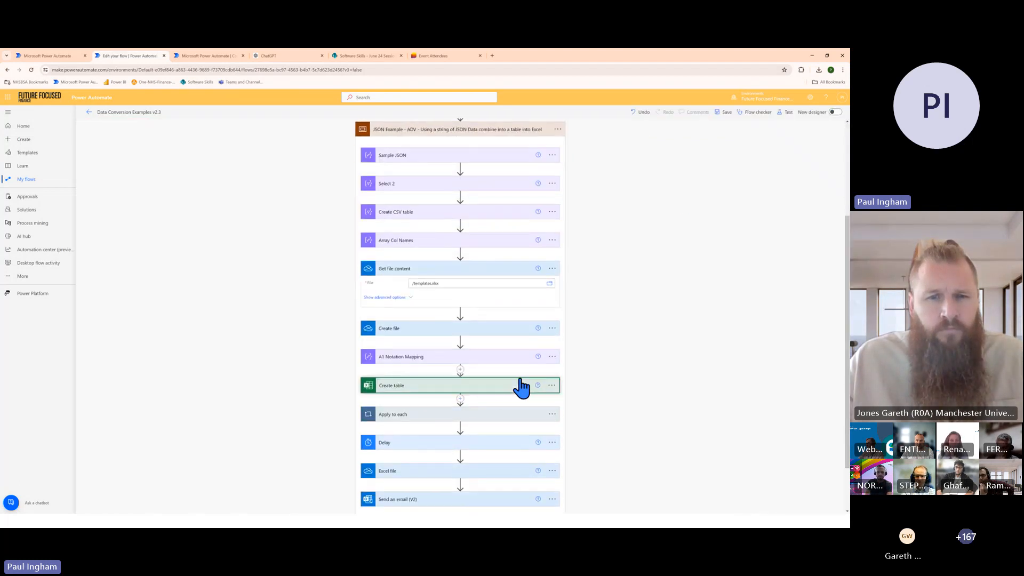
scroll(522, 370, "down", 2)
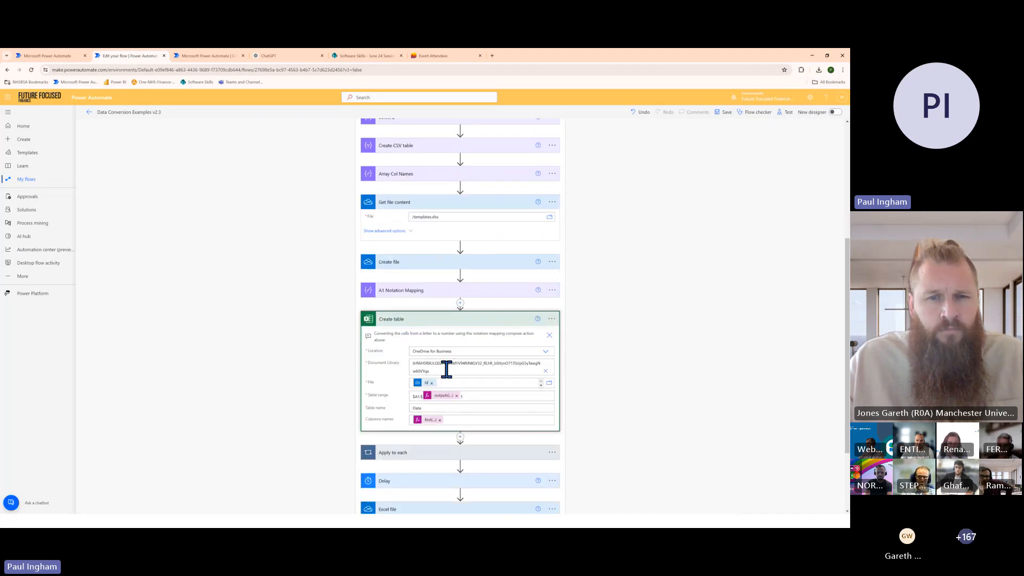
left_click(545, 369)
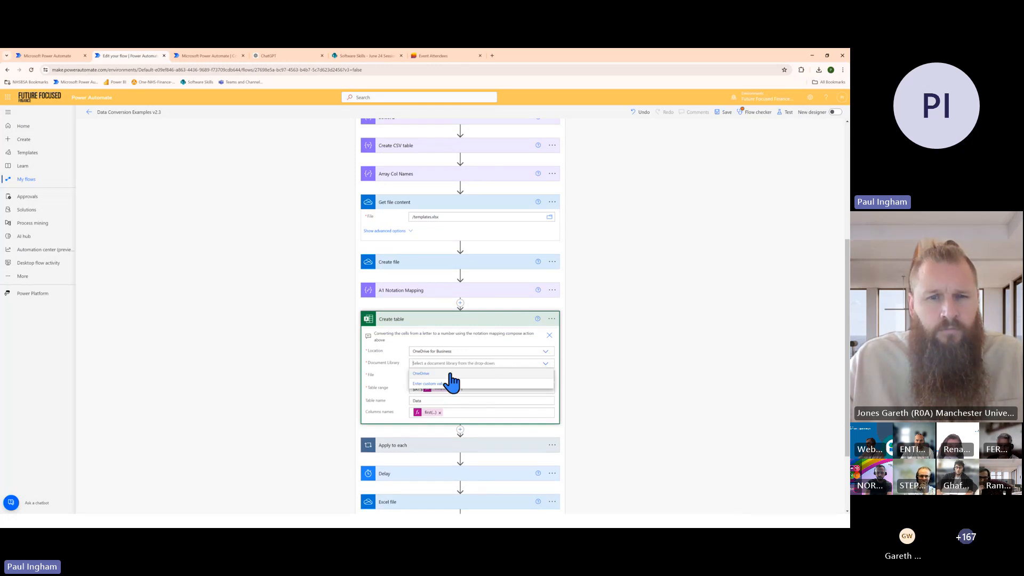
left_click(429, 374)
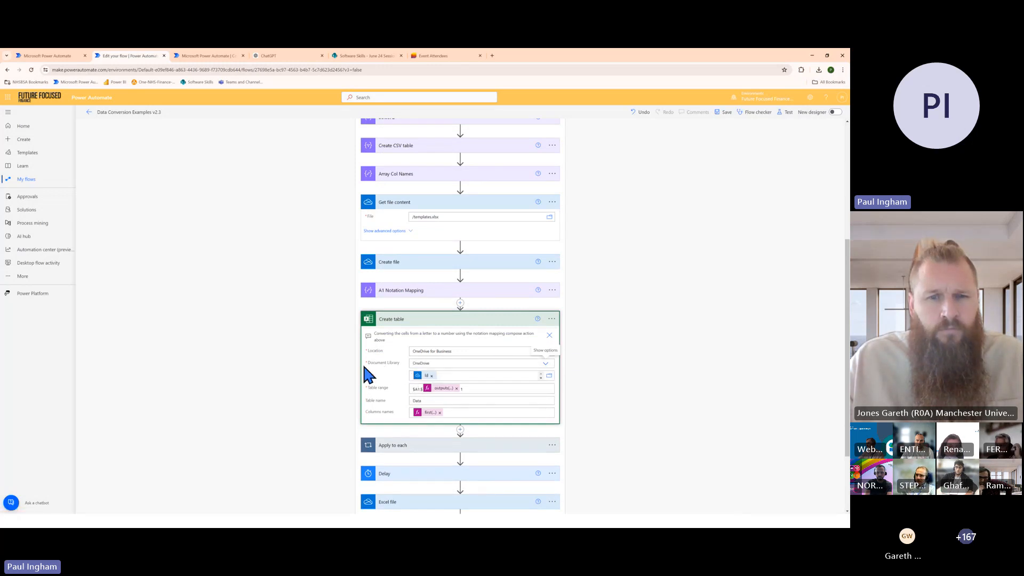
Set the document library to OneDrive in the Add a row into a table action inside the Apply to each loop
scroll(522, 427, "down", 1)
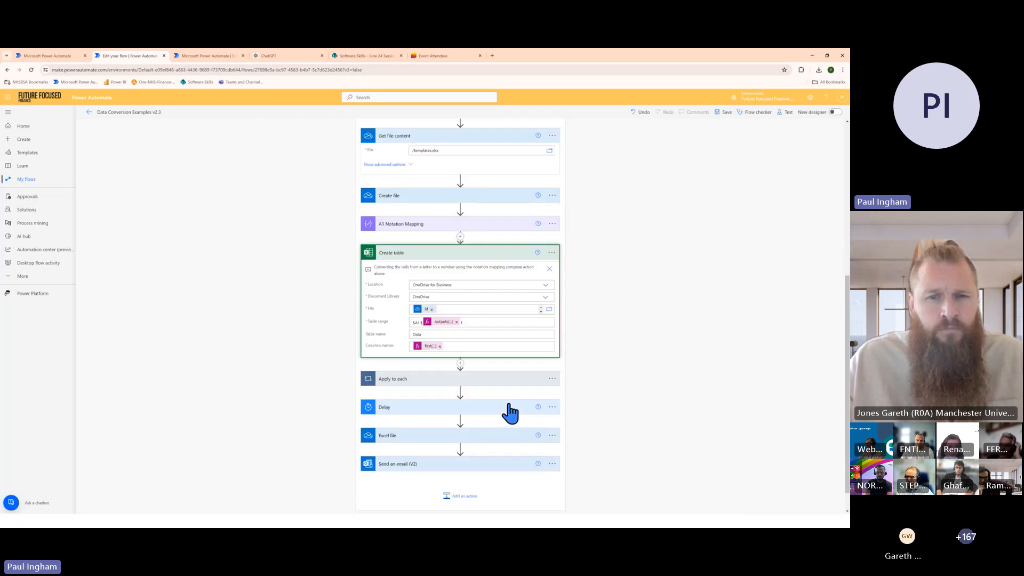
left_click(505, 376)
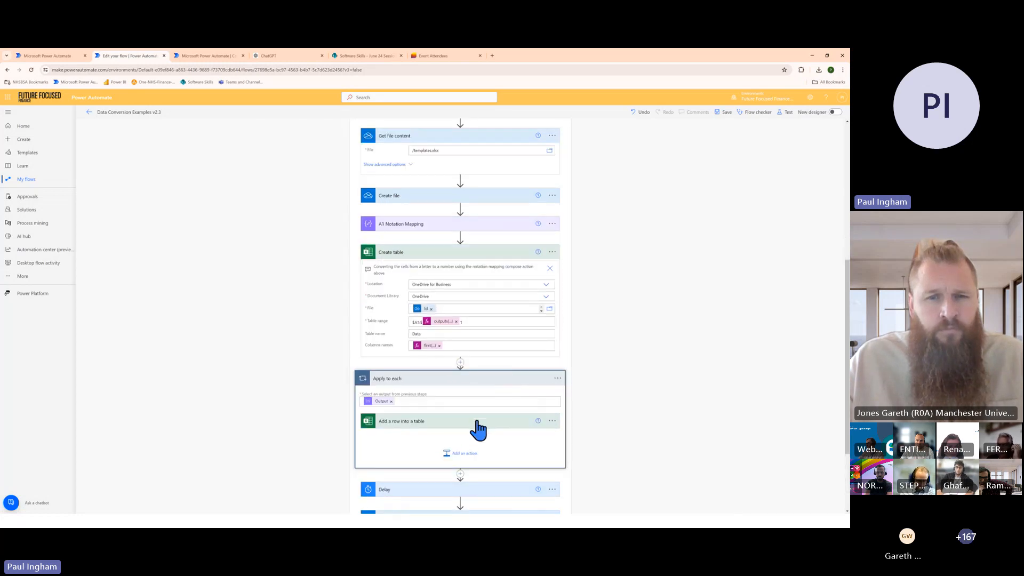
left_click(555, 419)
scroll(549, 404, "down", 1)
left_click(546, 400)
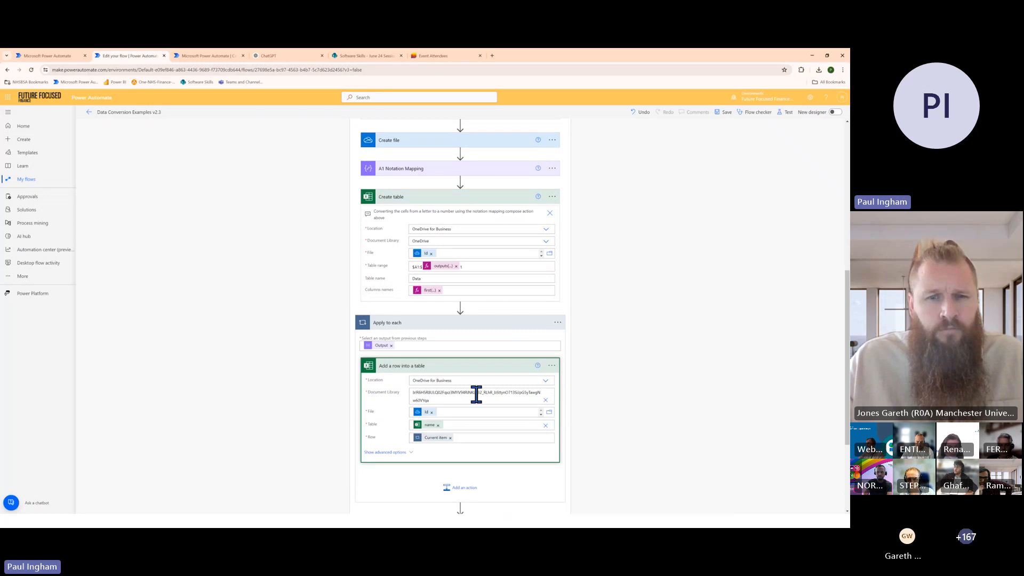
left_click(473, 393)
left_click(468, 405)
scroll(555, 416, "down", 2)
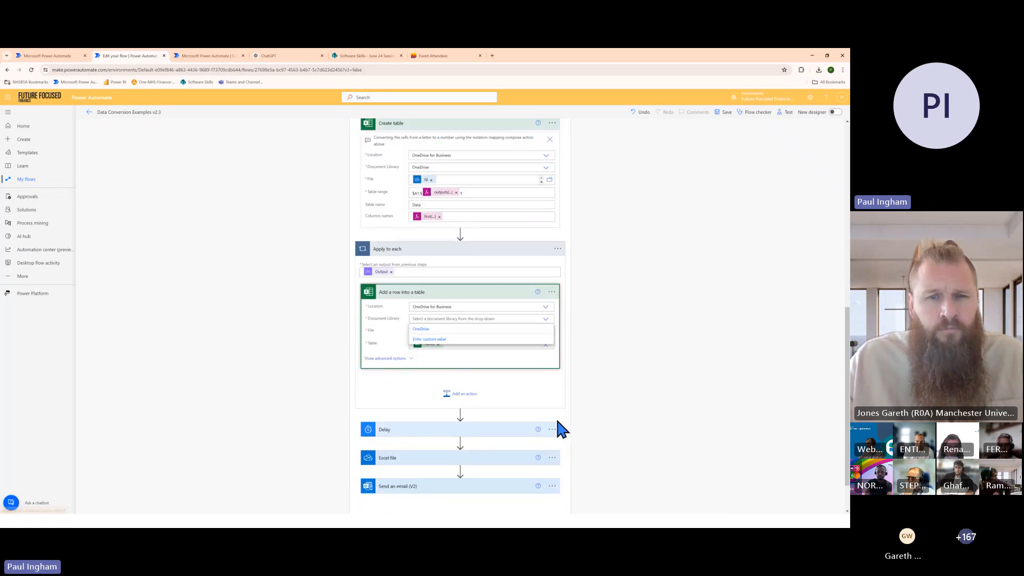
Set the Delay action to a count of 10 with Second as the unit
left_click(514, 396)
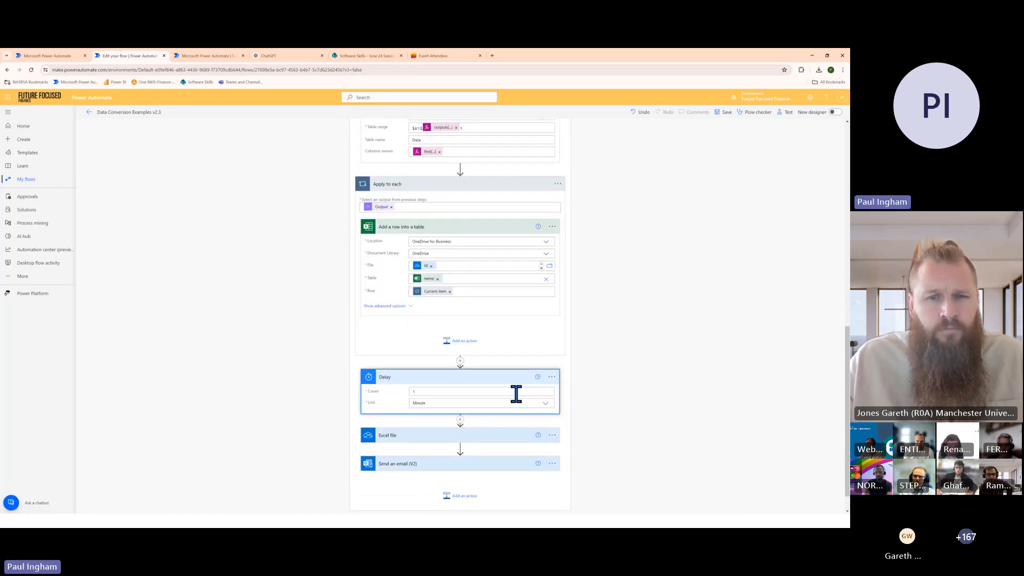
left_click(552, 367)
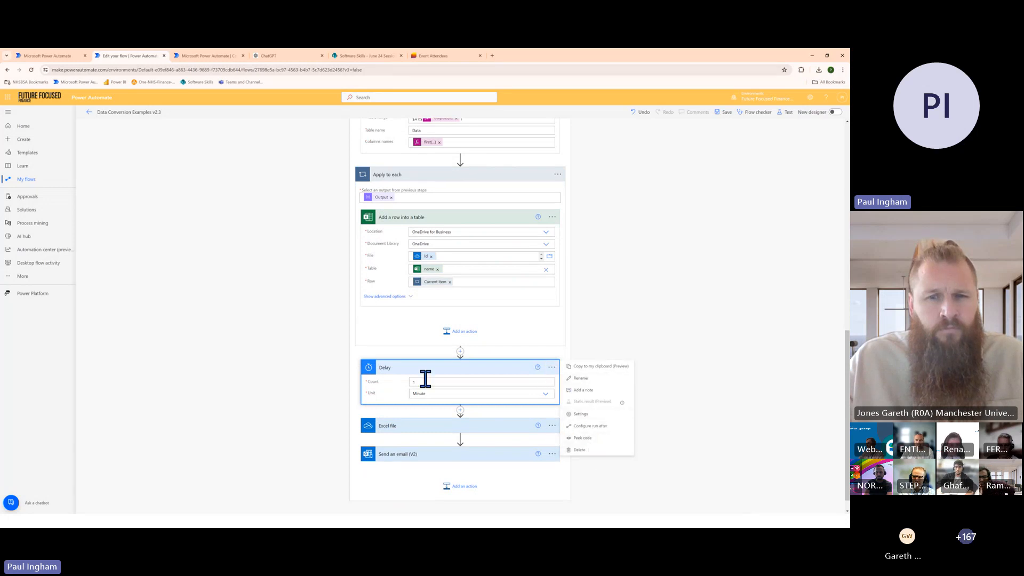
left_click(445, 393)
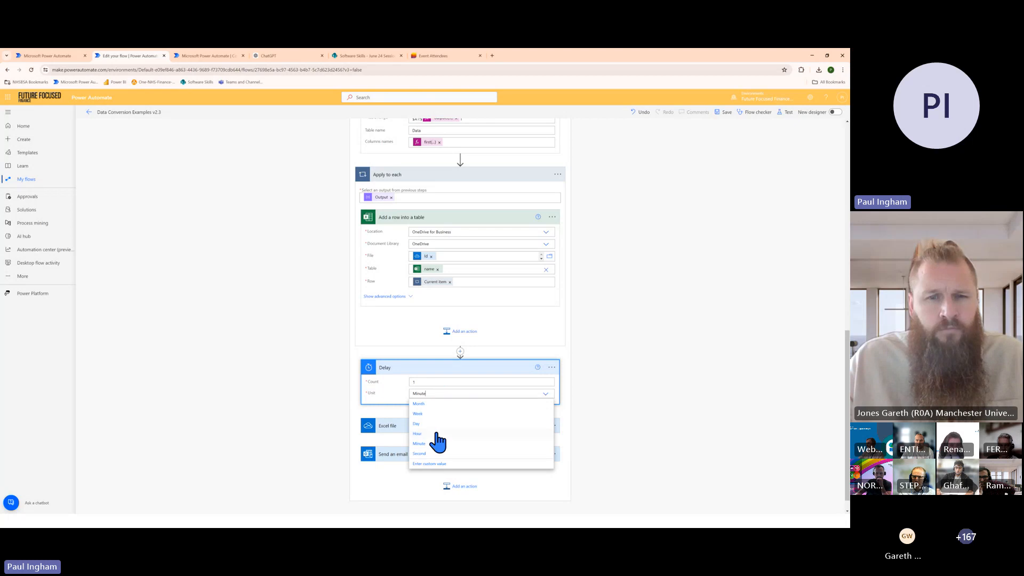
left_click(420, 454)
left_click(426, 383)
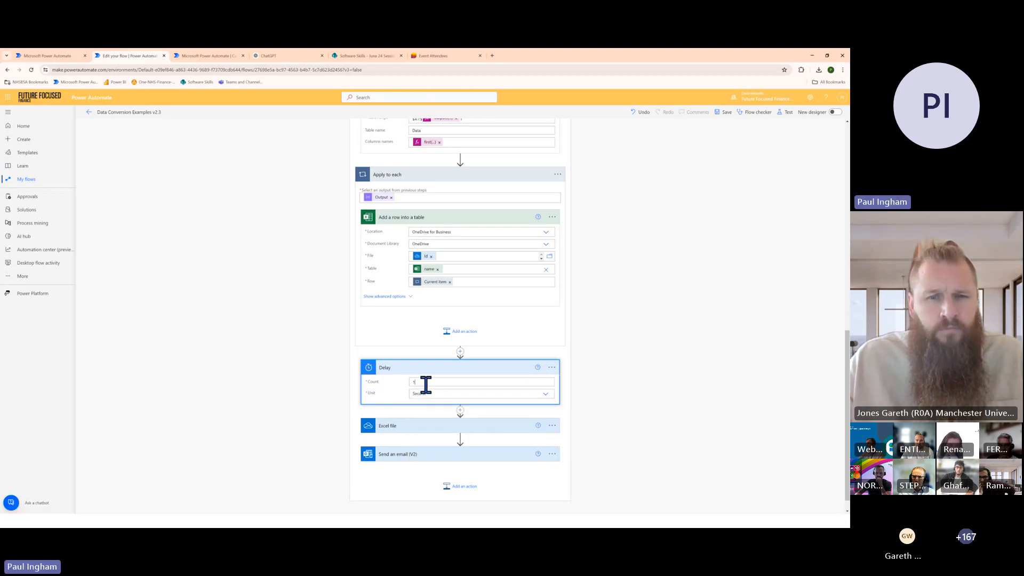
type("0")
left_click(611, 359)
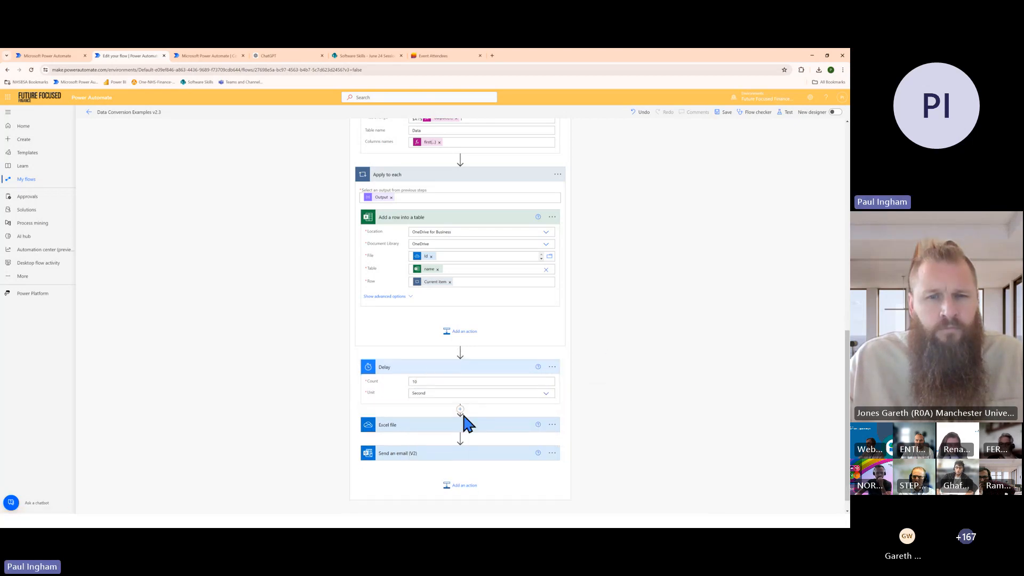
Check the settings of the Excel file and Send an email (V2) actions at the end of the scope
left_click(505, 423)
scroll(528, 384, "down", 1)
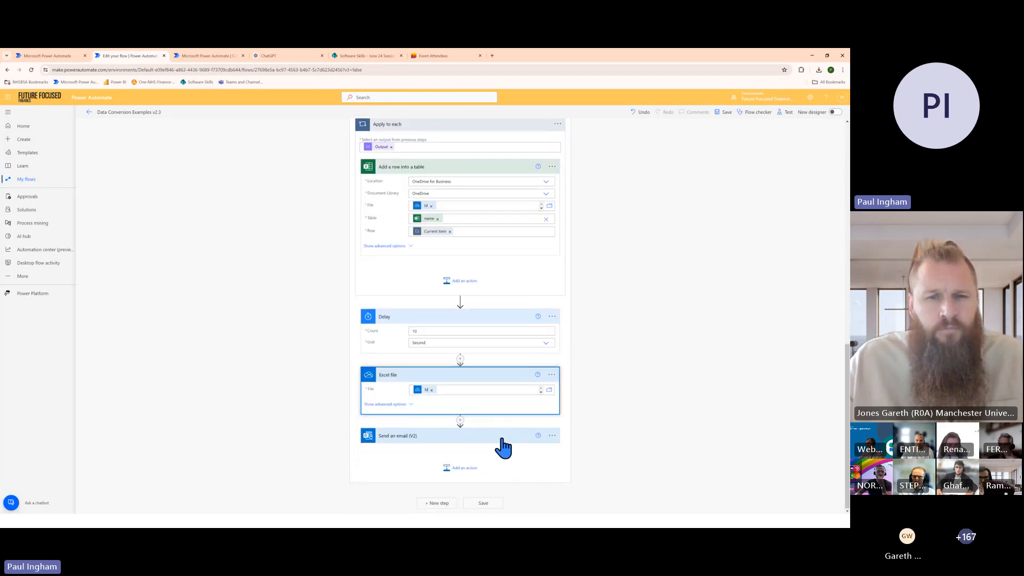
left_click(505, 439)
scroll(591, 246, "up", 6)
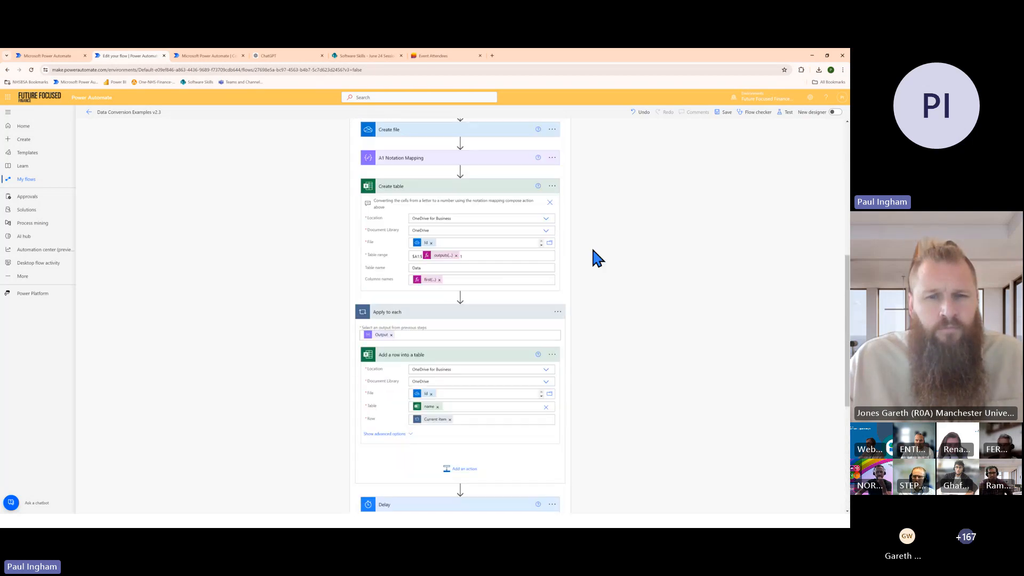
Save the corrected flow and start a manual test run
left_click(784, 113)
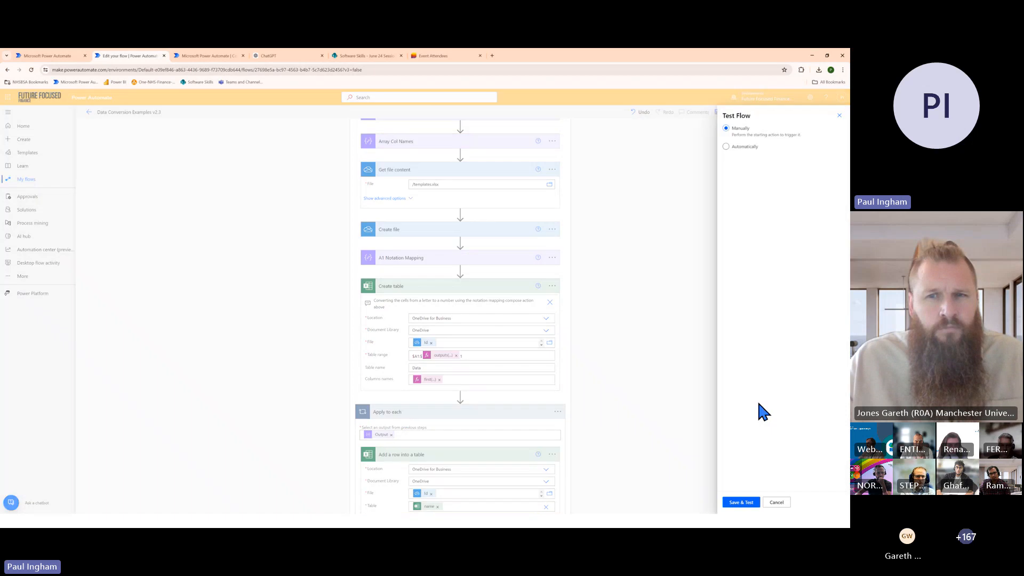
left_click(743, 503)
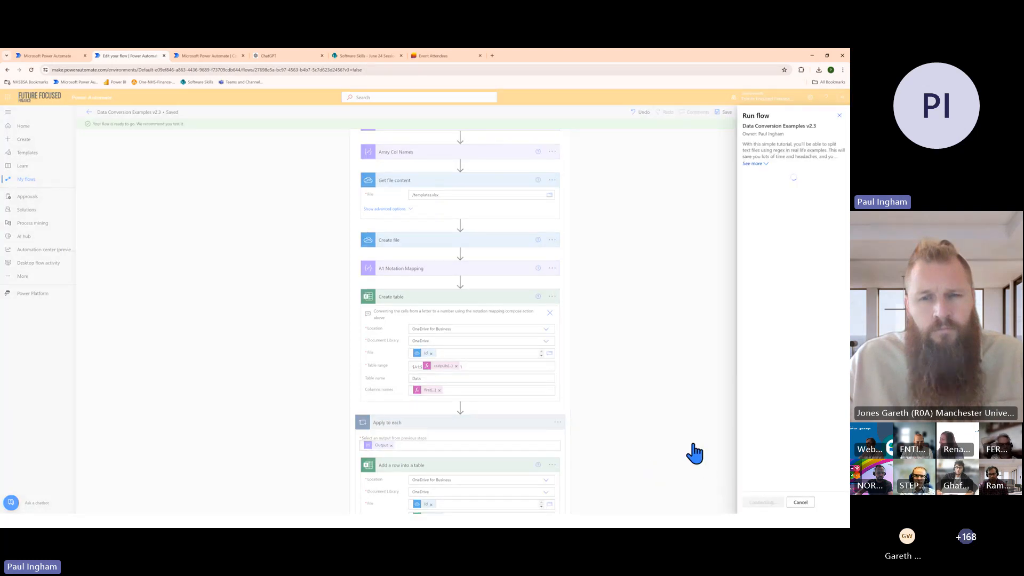
left_click(753, 503)
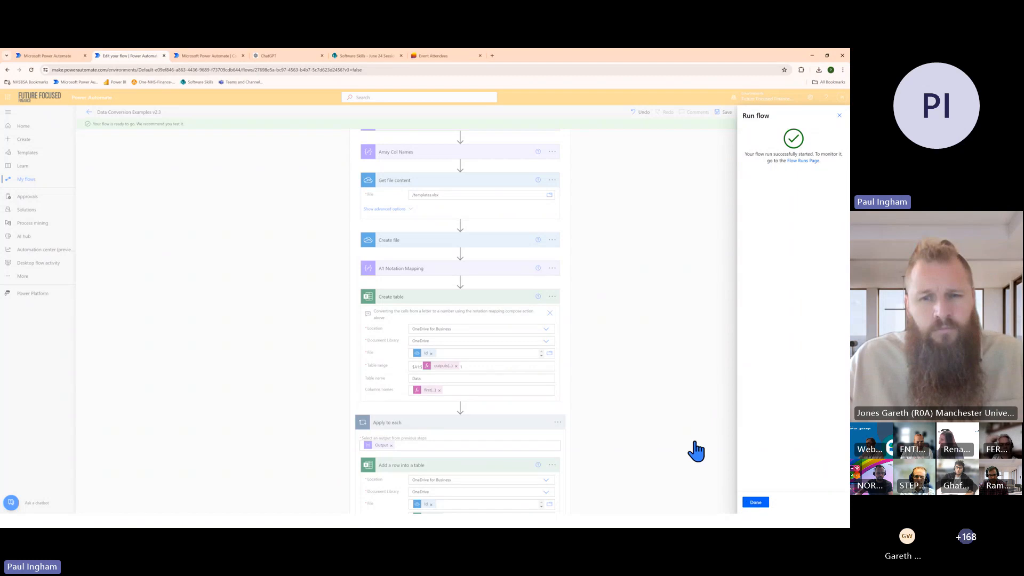
left_click(756, 504)
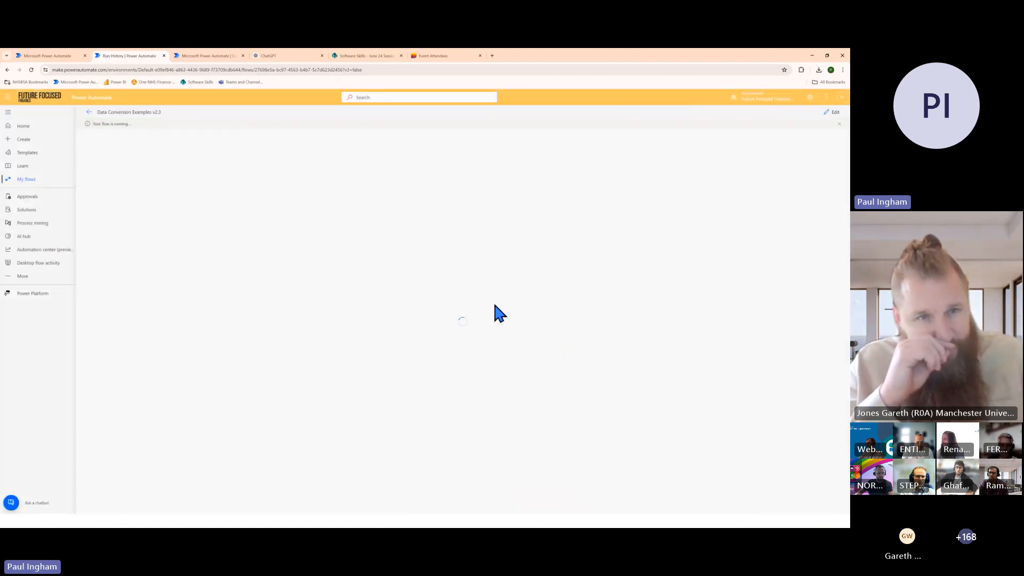
Expand the JSON Example - ADV scope in the run and follow the progress of its actions
left_click(504, 290)
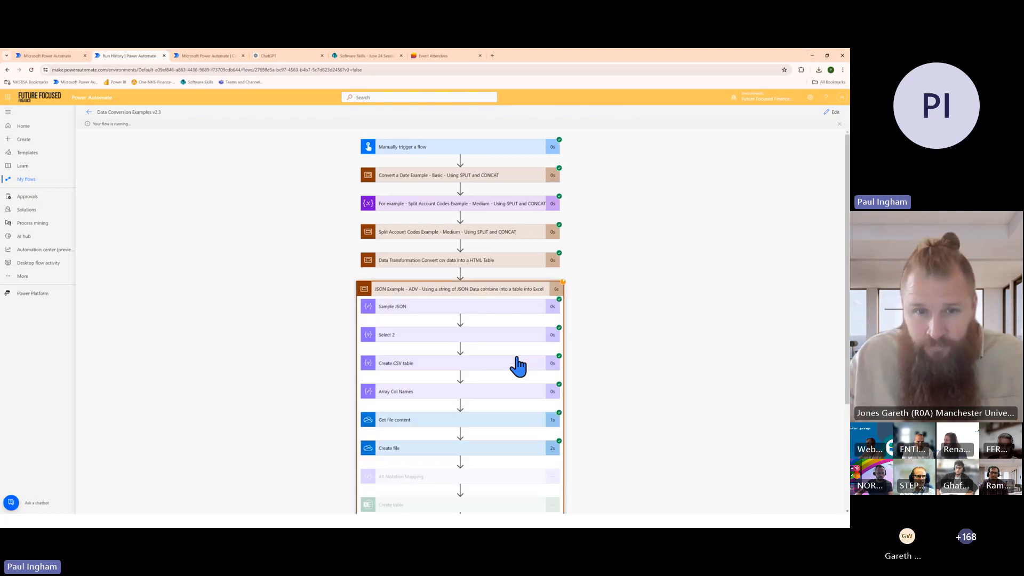
scroll(523, 384, "down", 1)
scroll(528, 390, "down", 1)
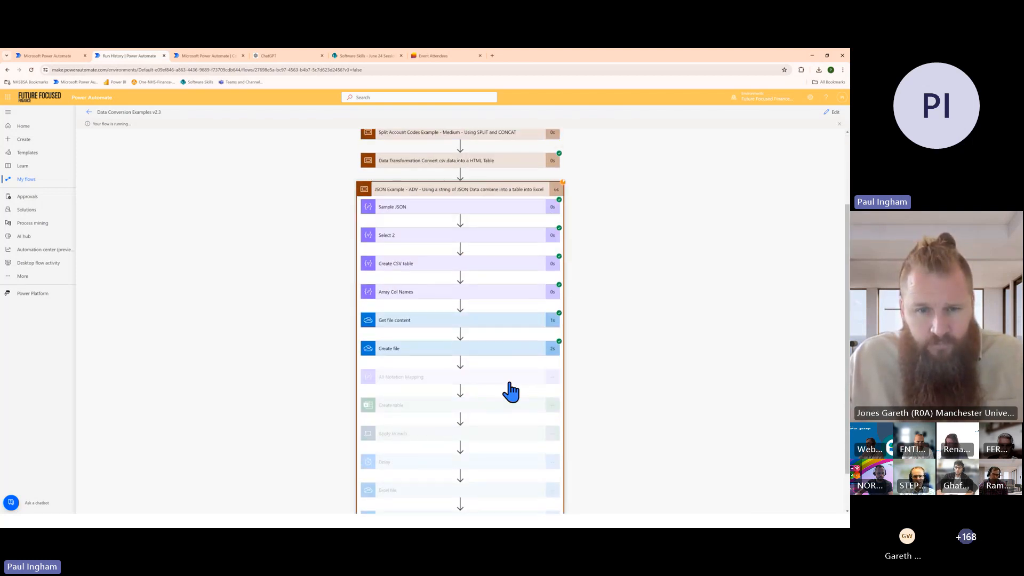
scroll(510, 392, "down", 1)
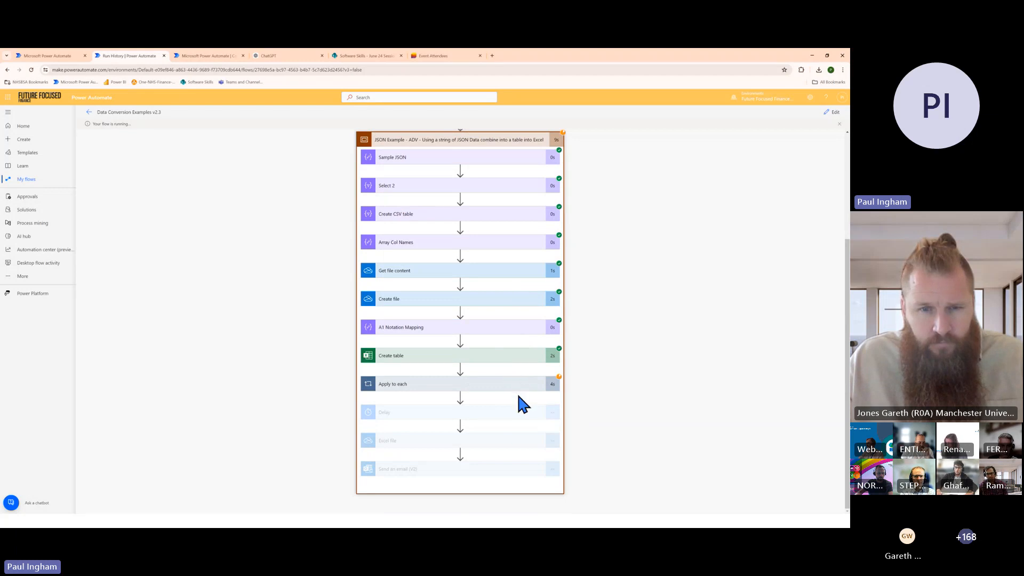
scroll(515, 391, "up", 1)
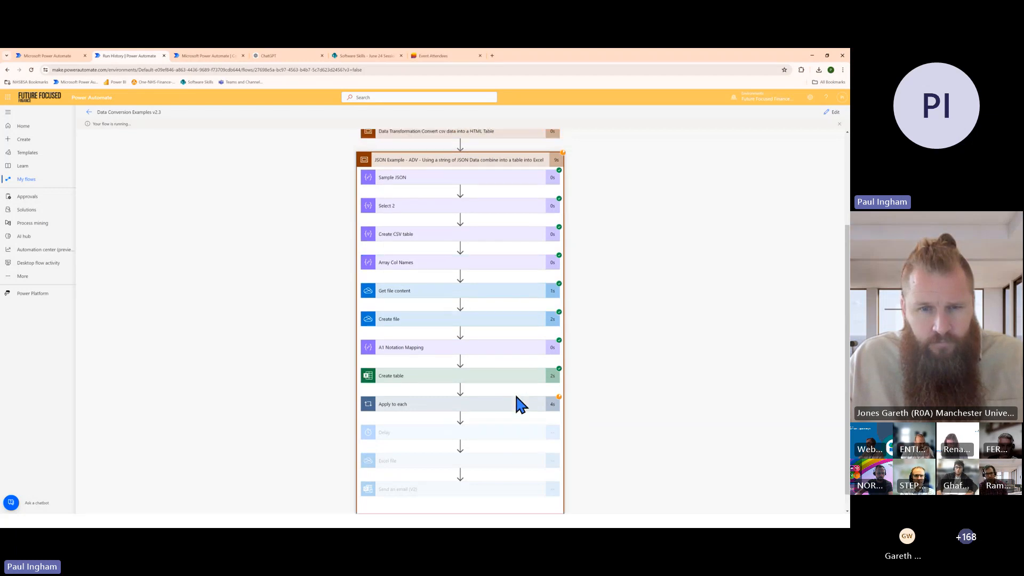
Examine the inputs and outputs of the Sample JSON, Select 2 and Create CSV table actions in the run
left_click(416, 180)
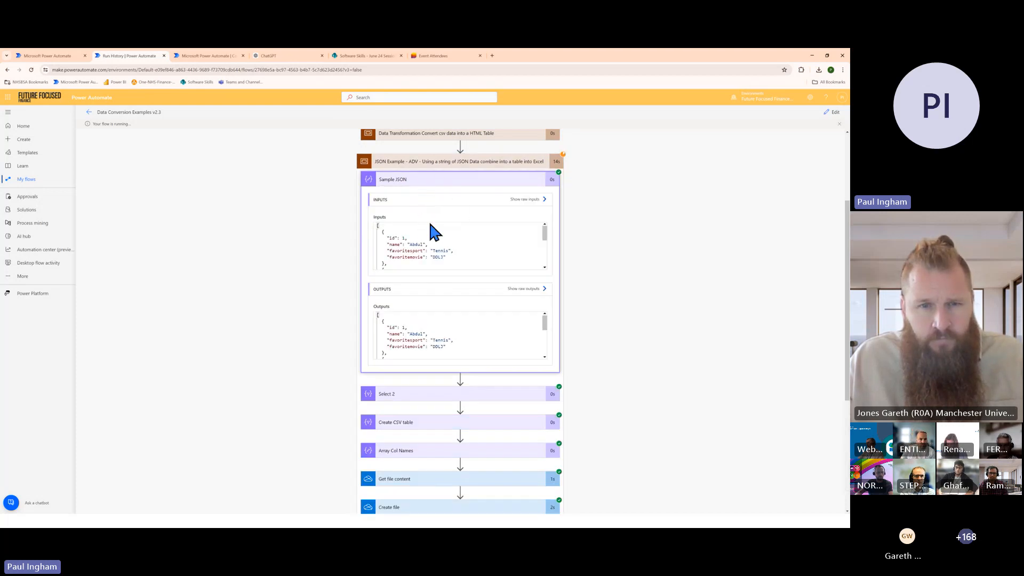
left_click(455, 181)
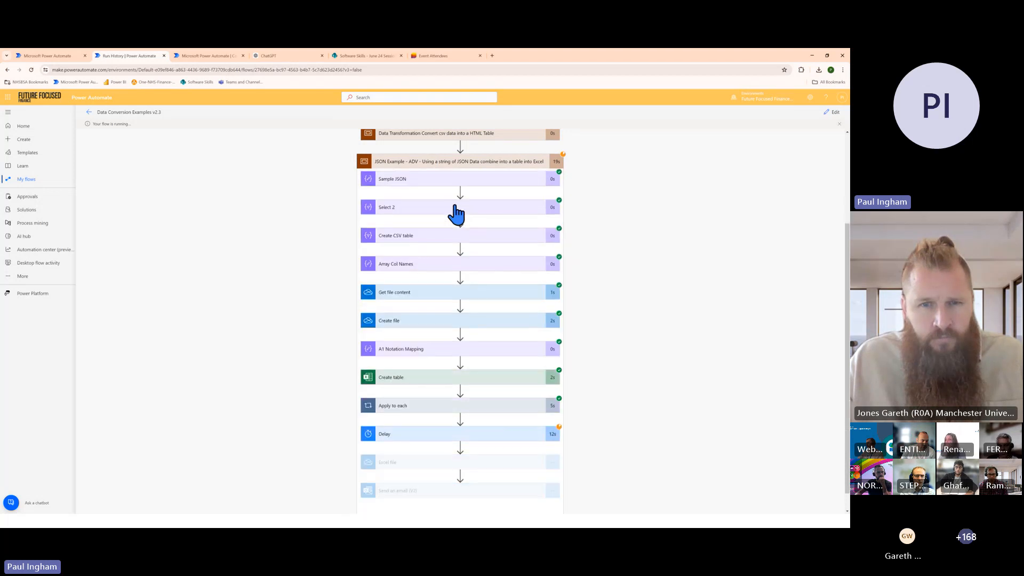
left_click(457, 207)
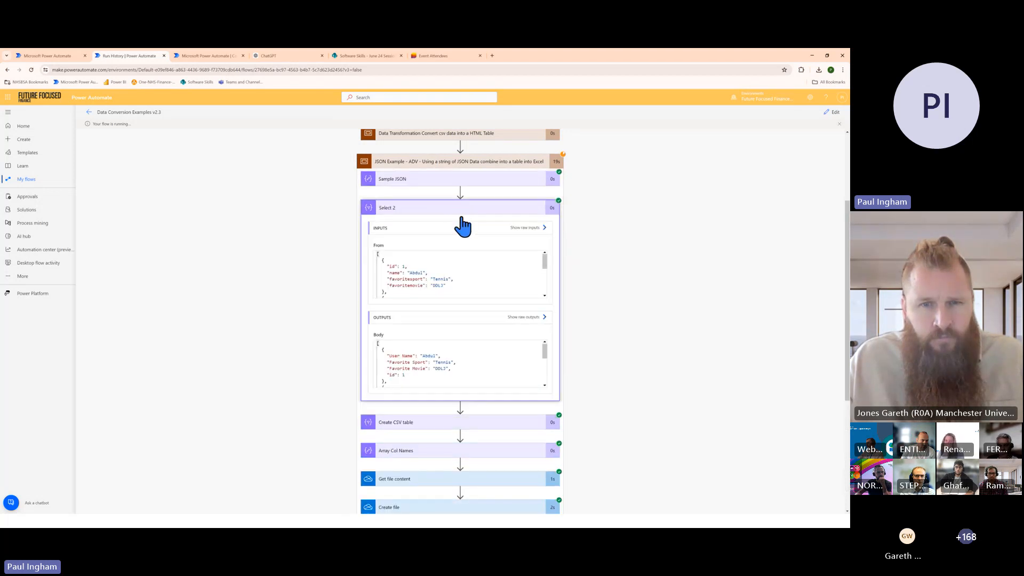
left_click(491, 422)
scroll(498, 407, "down", 5)
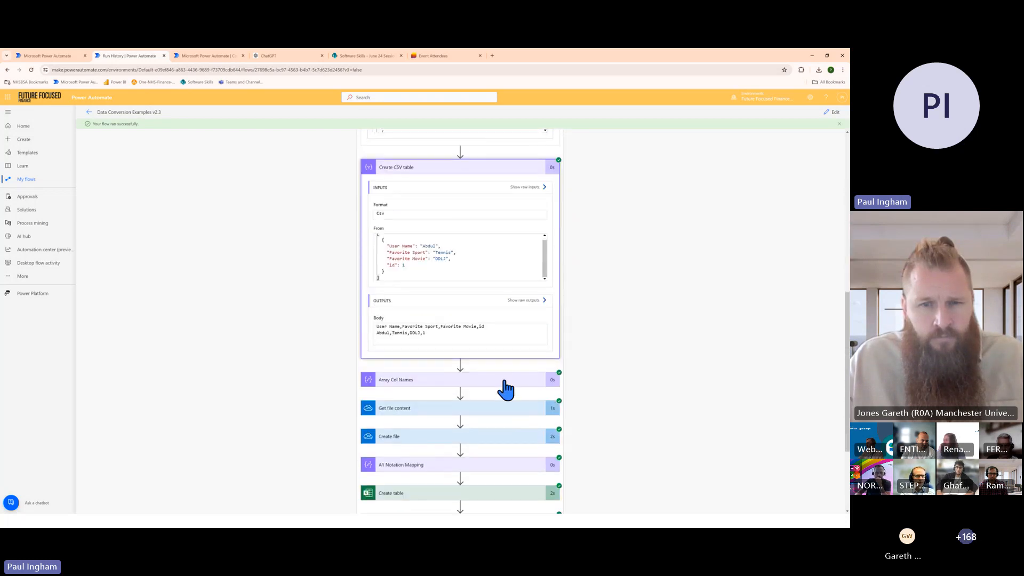
Examine the inputs and outputs of the Get file content and Create file actions in the run
left_click(499, 412)
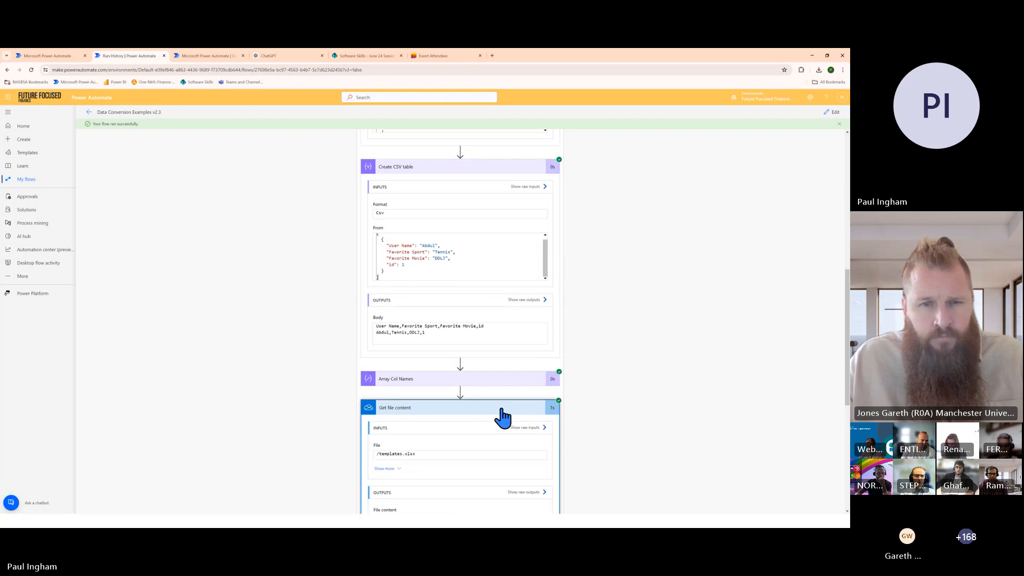
scroll(503, 395, "down", 2)
scroll(500, 375, "down", 2)
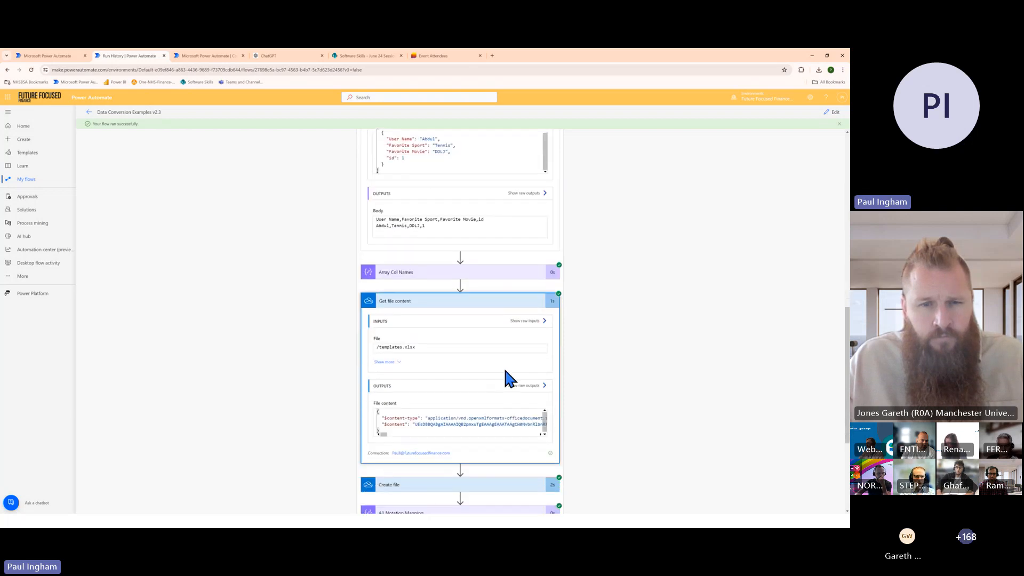
scroll(482, 320, "down", 1)
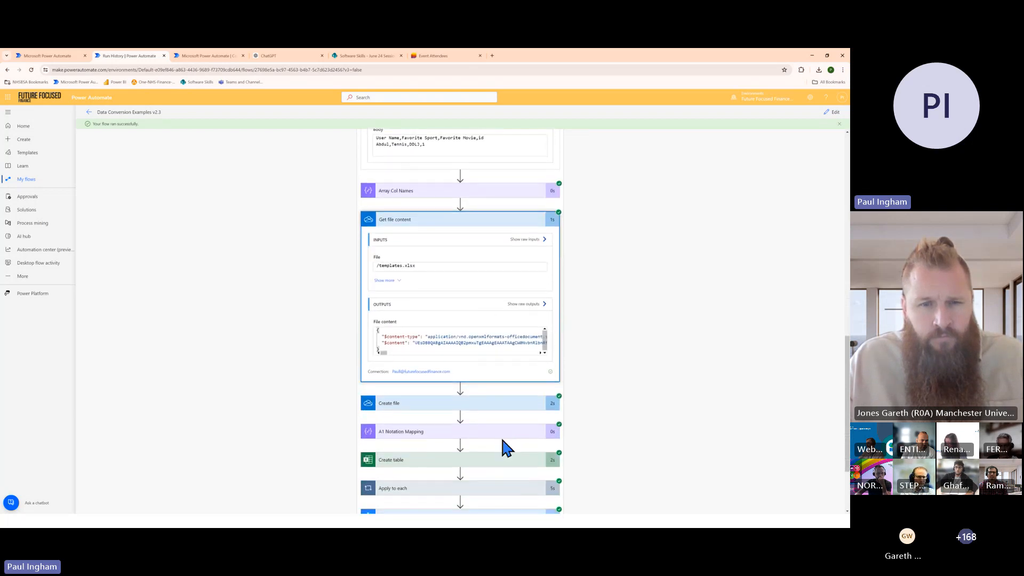
left_click(502, 410)
scroll(499, 394, "down", 4)
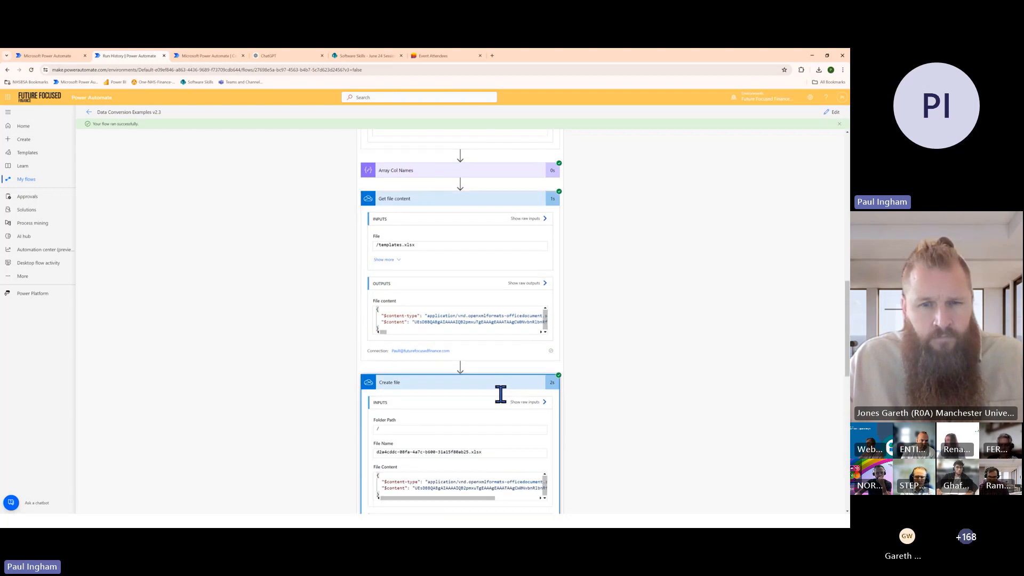
scroll(507, 388, "down", 7)
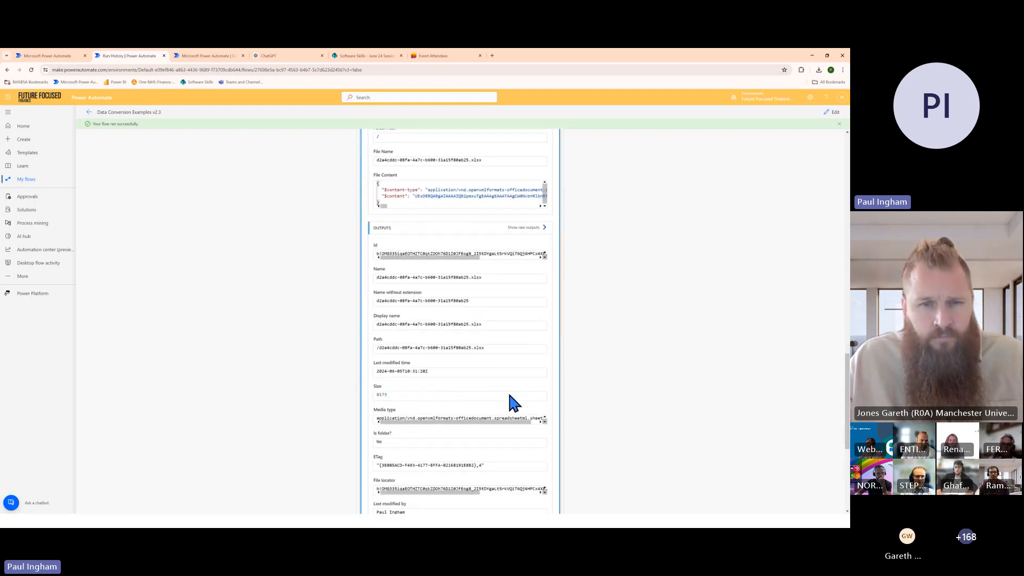
Examine the Create table action's inputs and outputs in the run, including its library, range, column names and schema
left_click(507, 382)
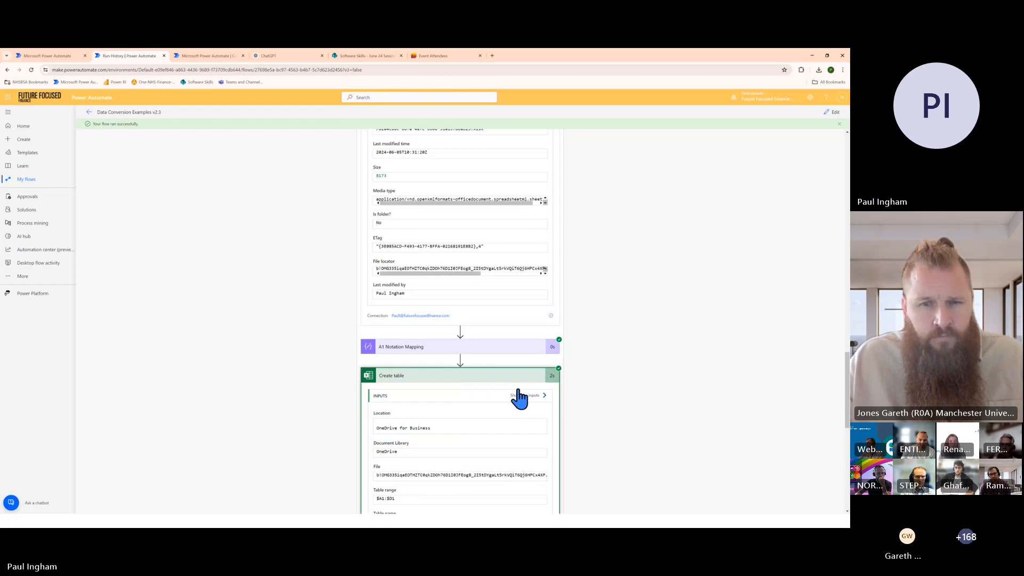
scroll(519, 386, "down", 1)
scroll(521, 393, "down", 7)
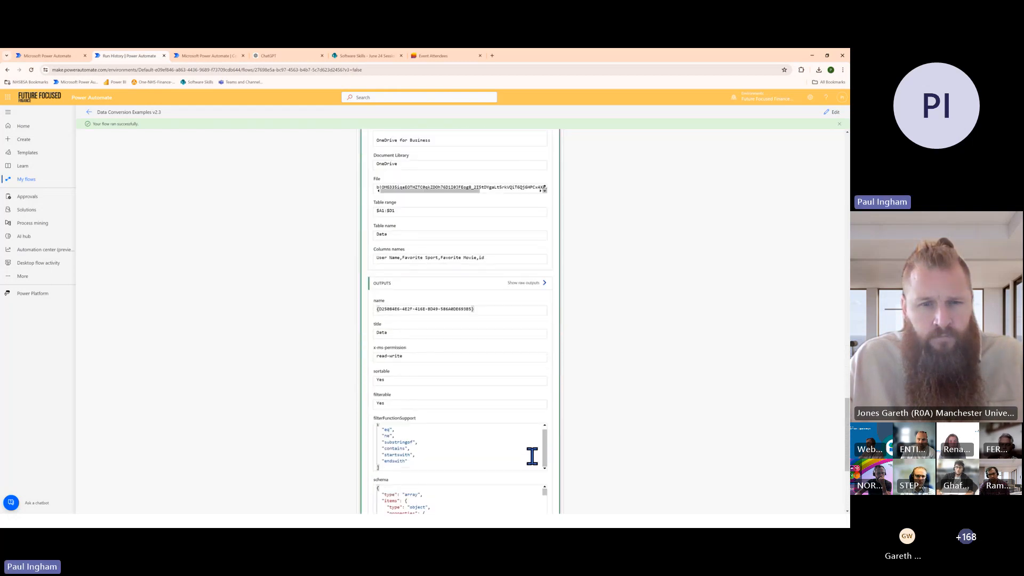
Examine the Send an email (V2) action in the run, then switch to Outlook and allow it to open email links
scroll(590, 466, "down", 2)
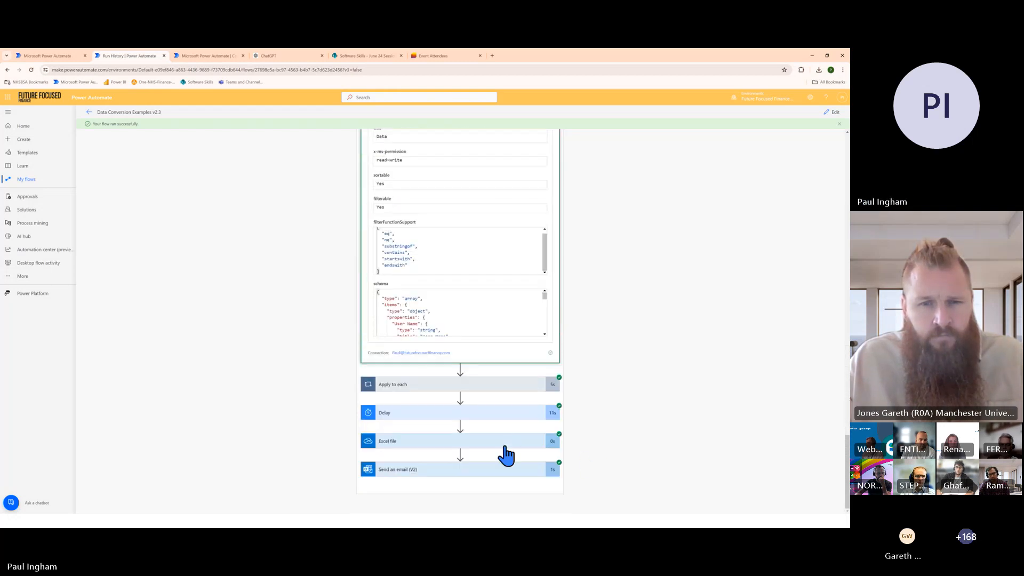
left_click(513, 469)
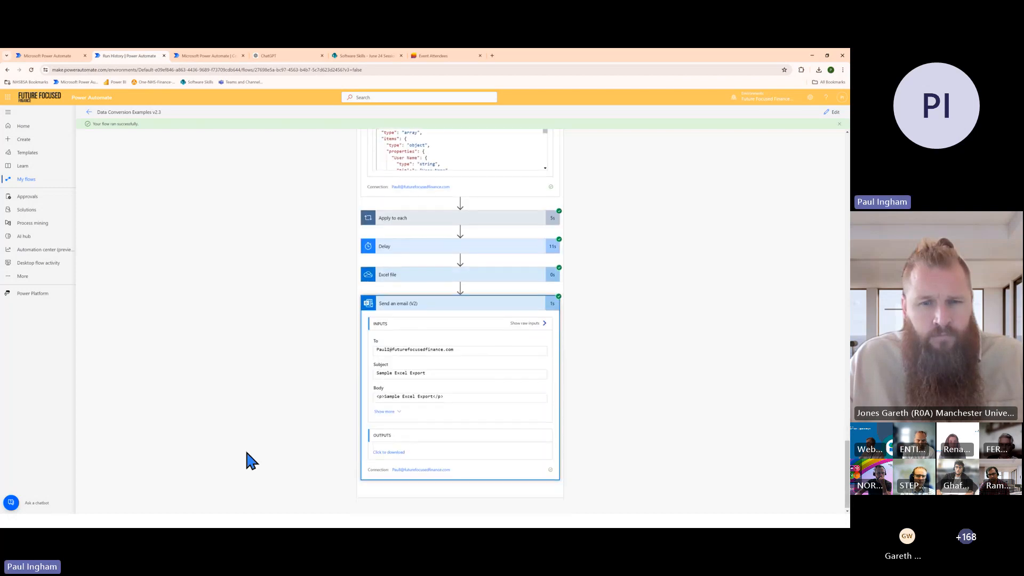
left_click(8, 97)
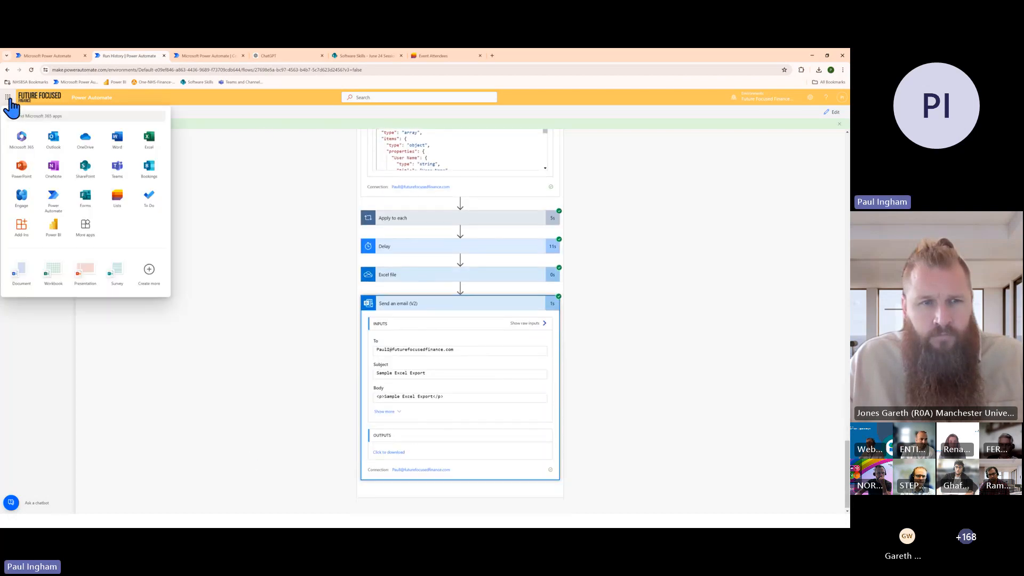
left_click(53, 139)
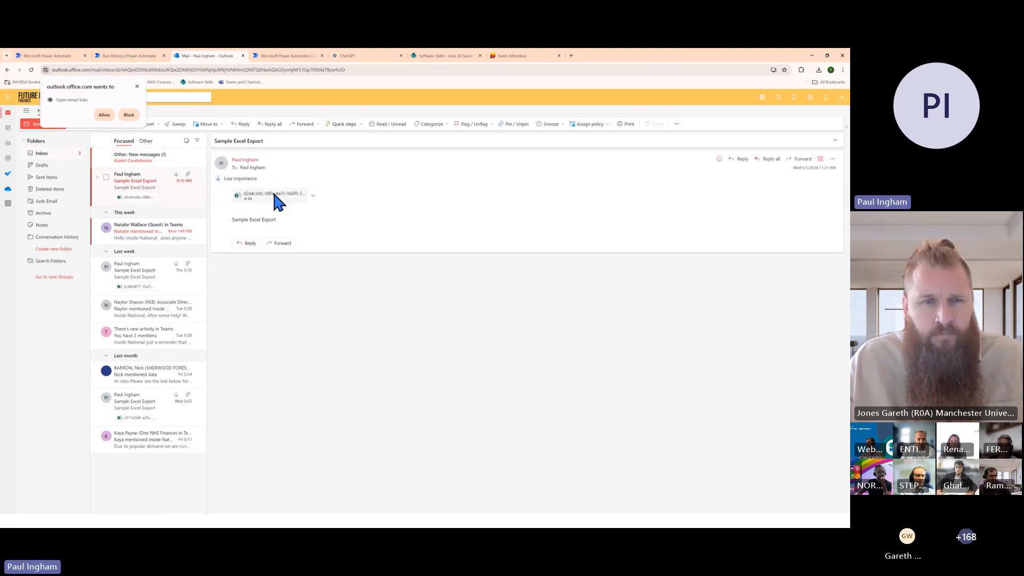
left_click(104, 115)
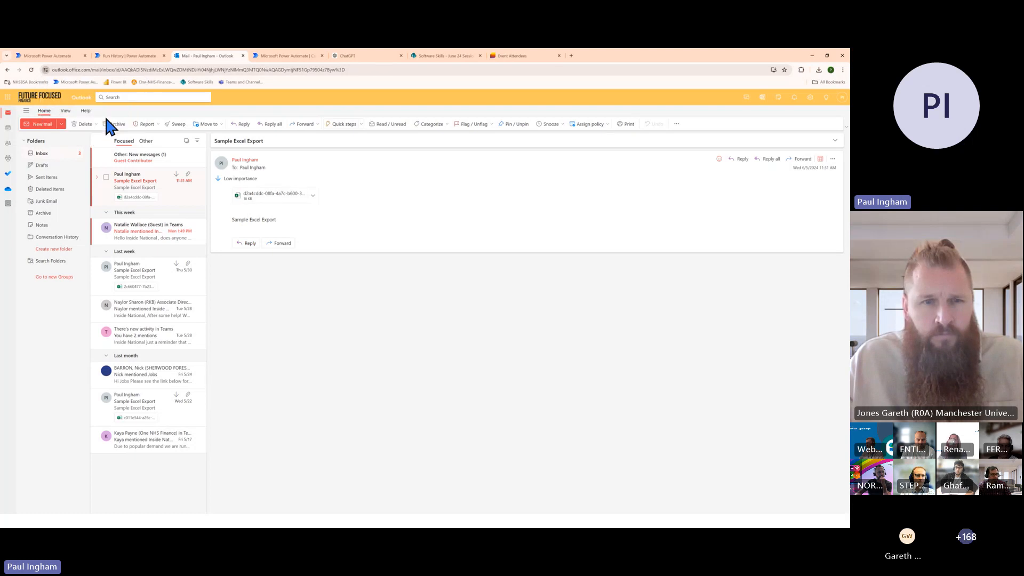
Open the Excel attachment of the newest Sample Excel Export email and examine the table row it contains
left_click(270, 197)
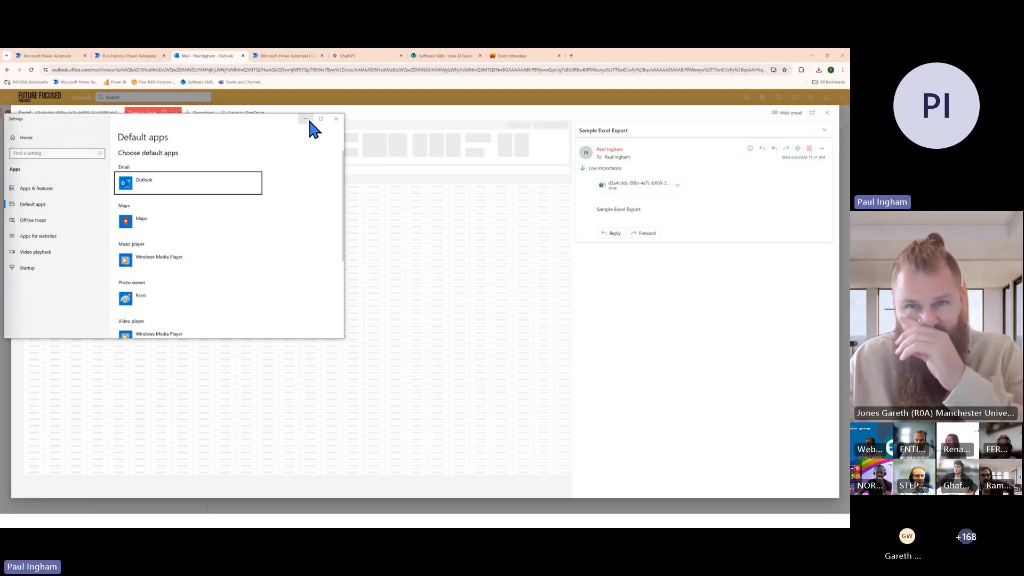
left_click(336, 119)
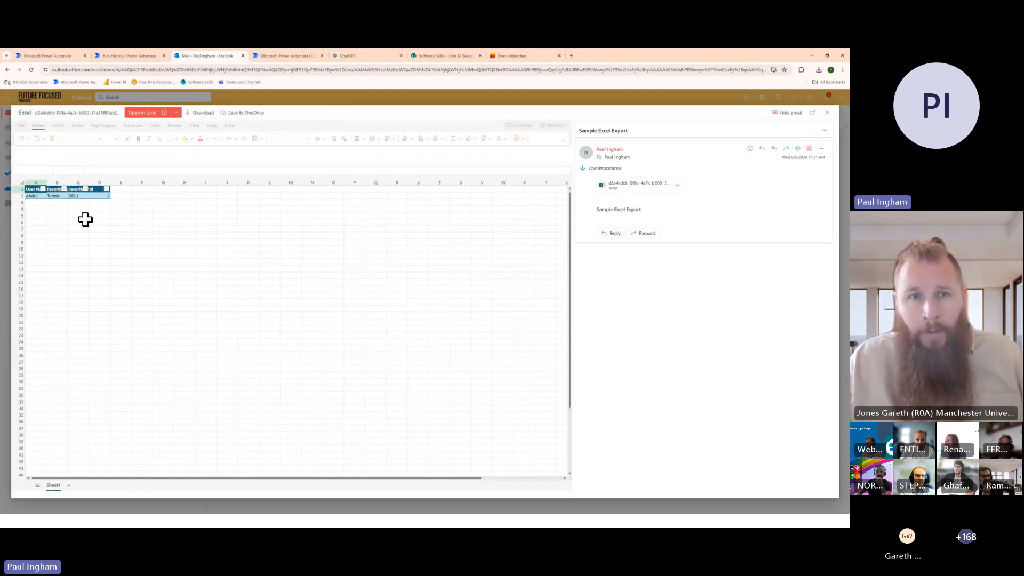
left_click(101, 196)
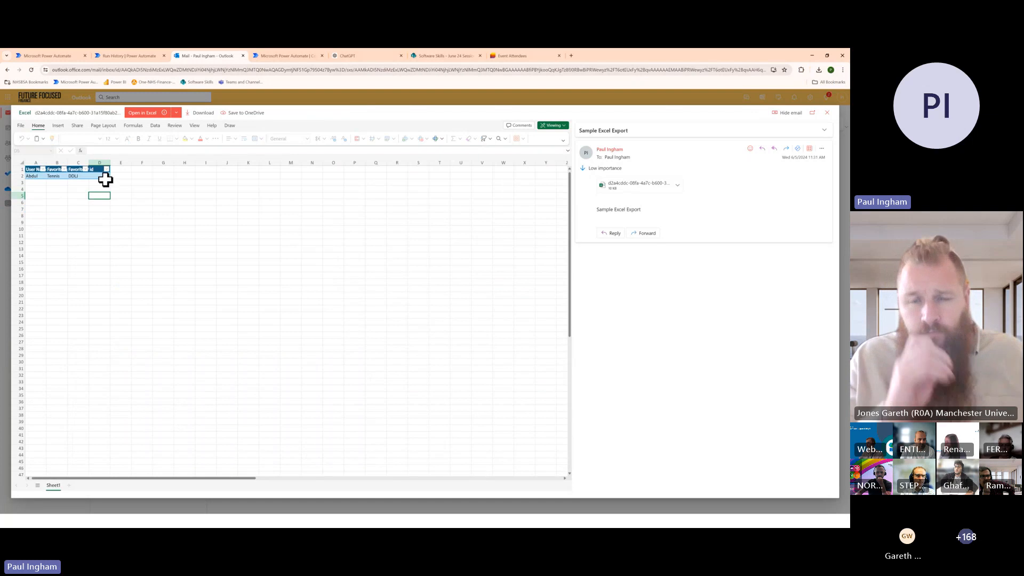
left_click_drag(35, 176, 104, 176)
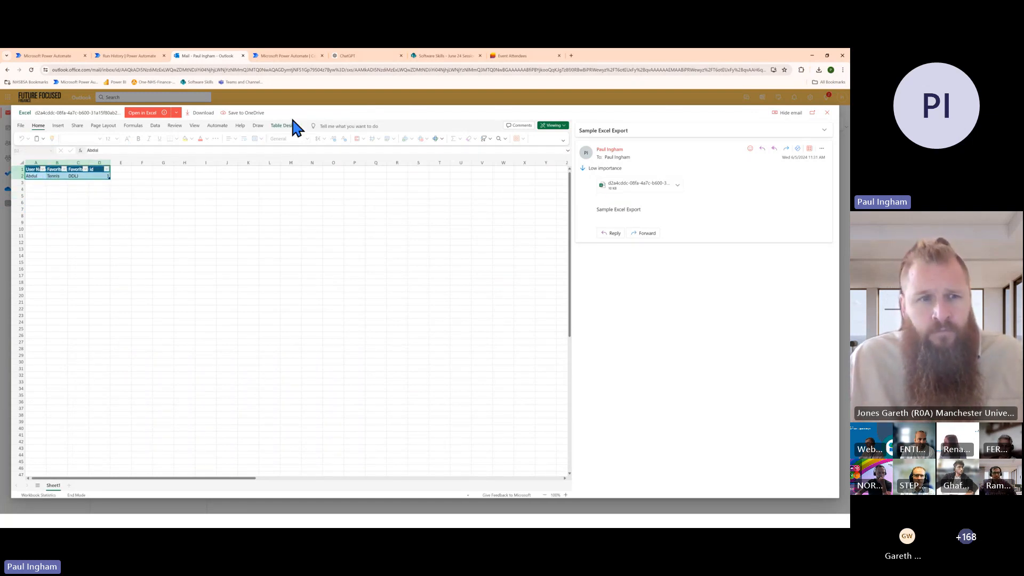
Return to Power Automate, leave the run history and open the Data Conversion Examples v2.3 flow for editing
left_click(125, 55)
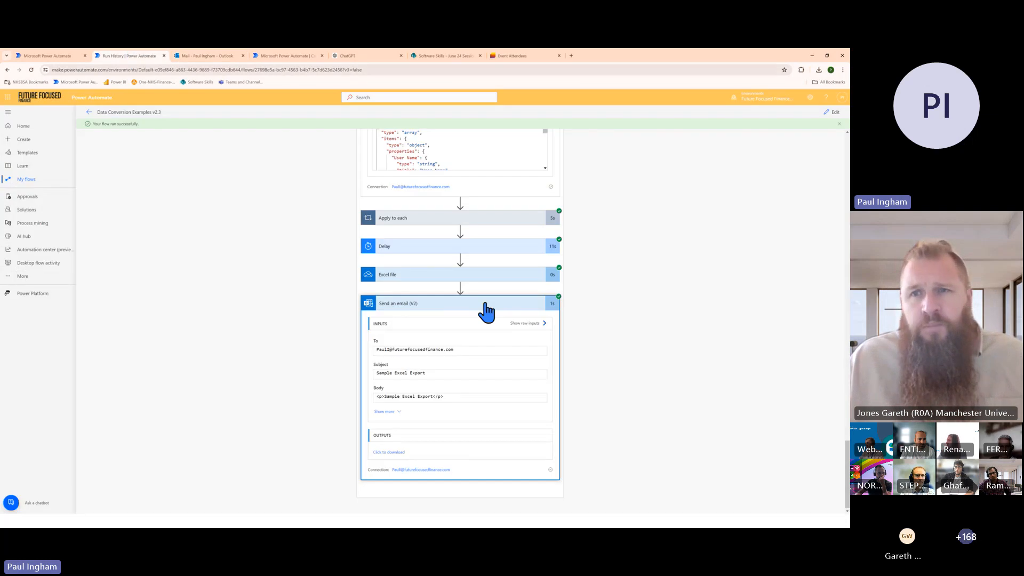
scroll(546, 328, "up", 10)
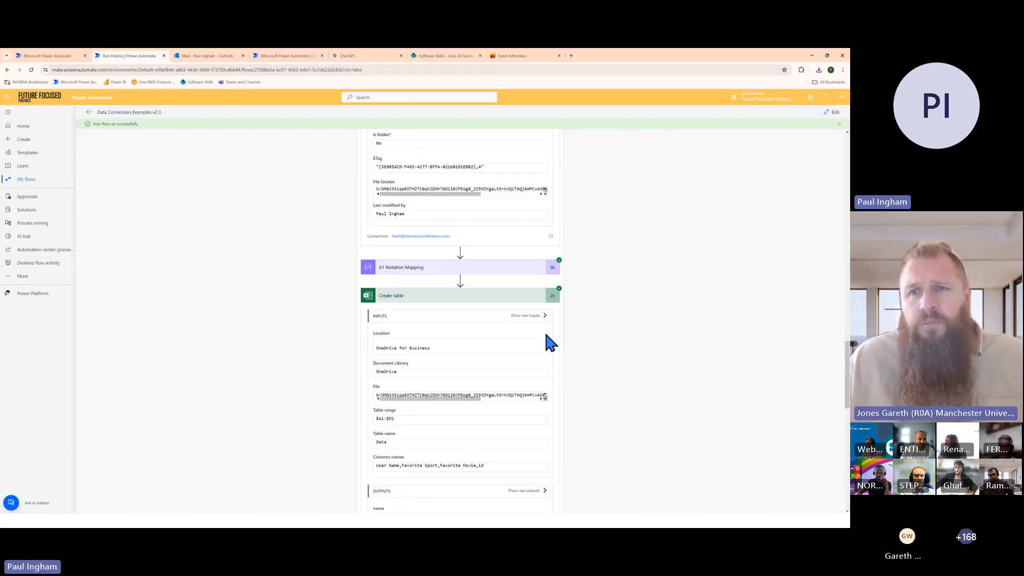
scroll(546, 335, "up", 1)
left_click(532, 330)
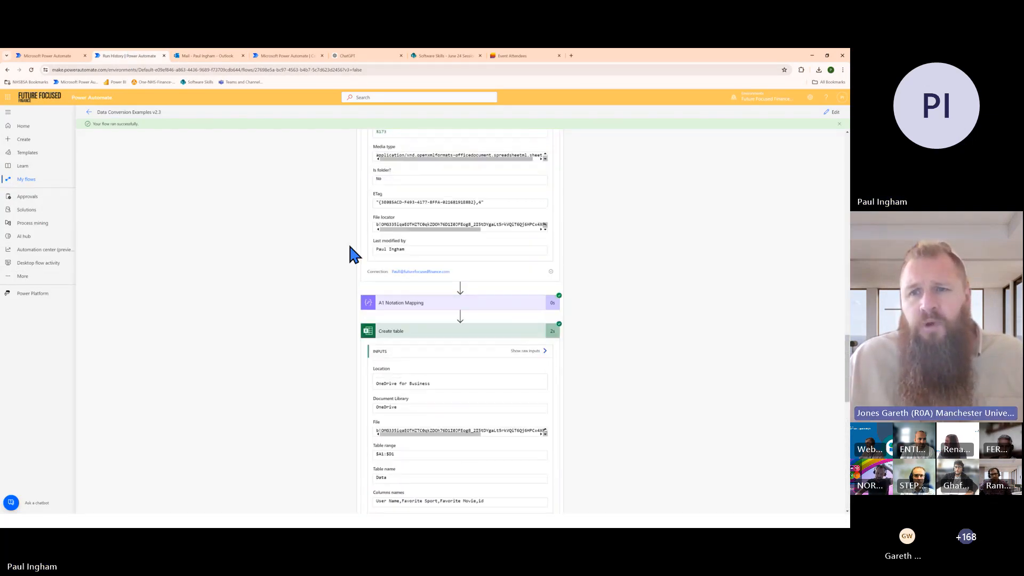
left_click(90, 112)
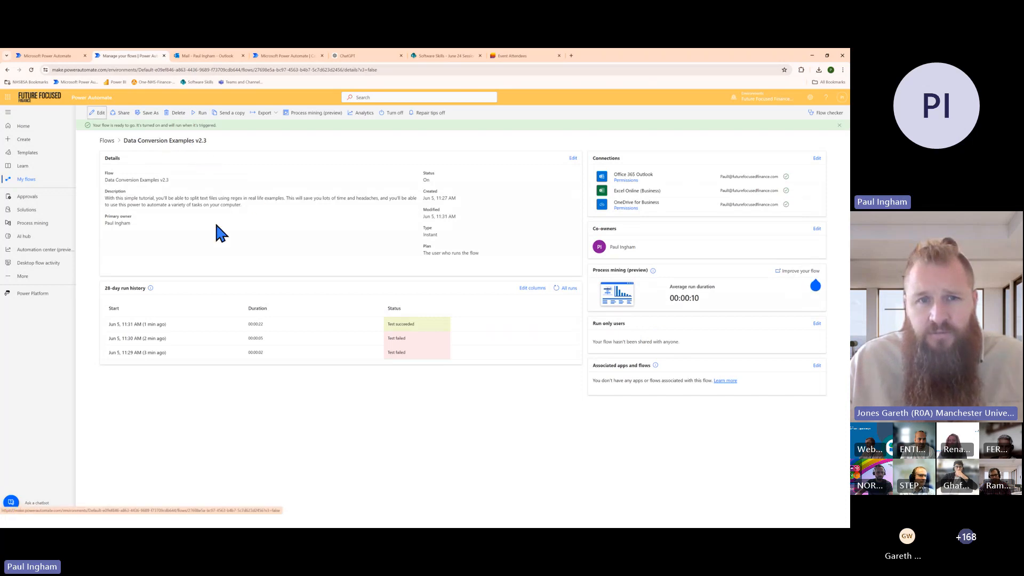
left_click(97, 113)
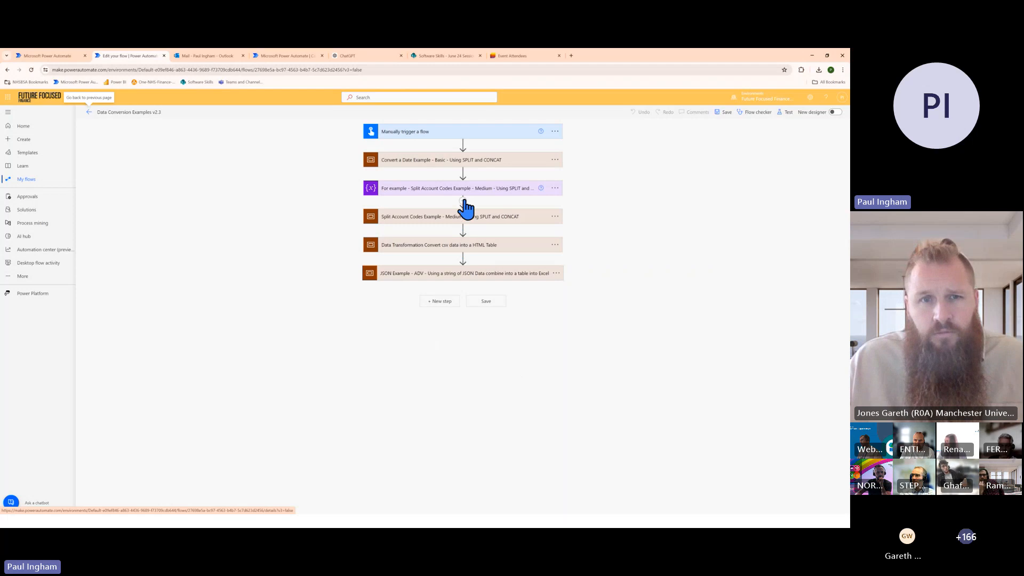
Insert a new action between the manual trigger and the Convert a Date Example scope
left_click(434, 161)
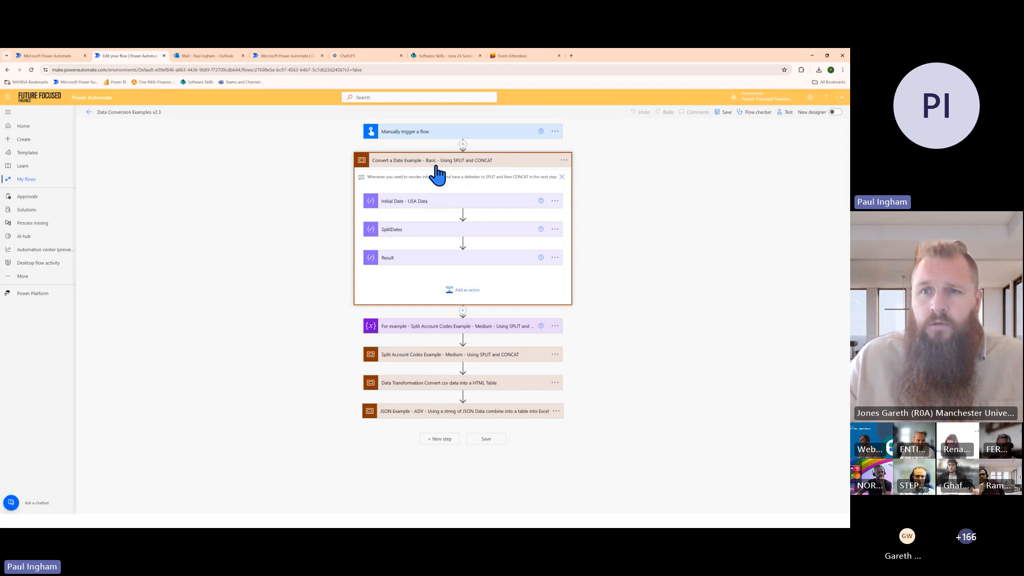
left_click(463, 144)
left_click(469, 155)
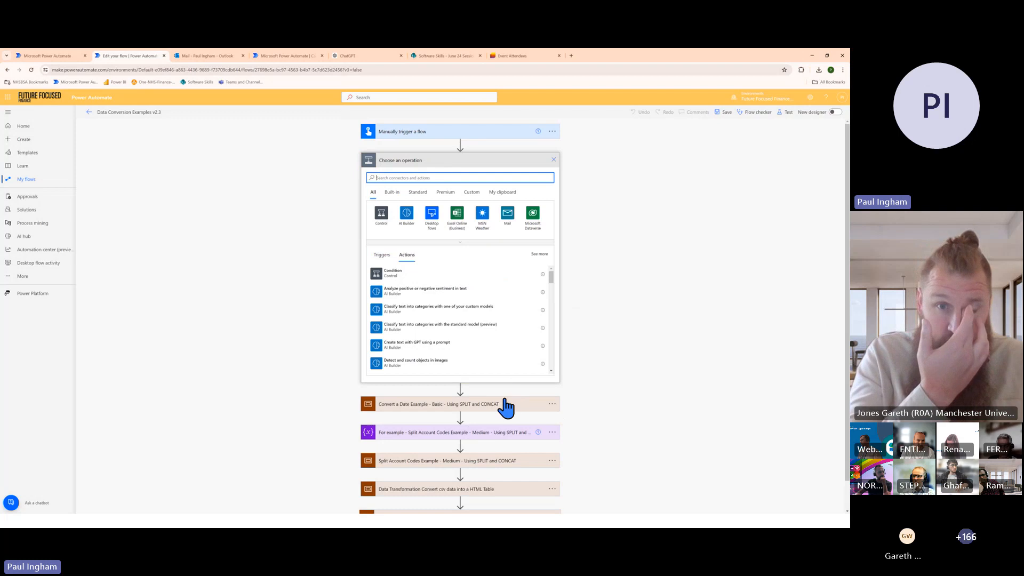
Examine the contents of the Convert a Date scope, the Account_Code variable step and the Split Account Codes scope
left_click(505, 408)
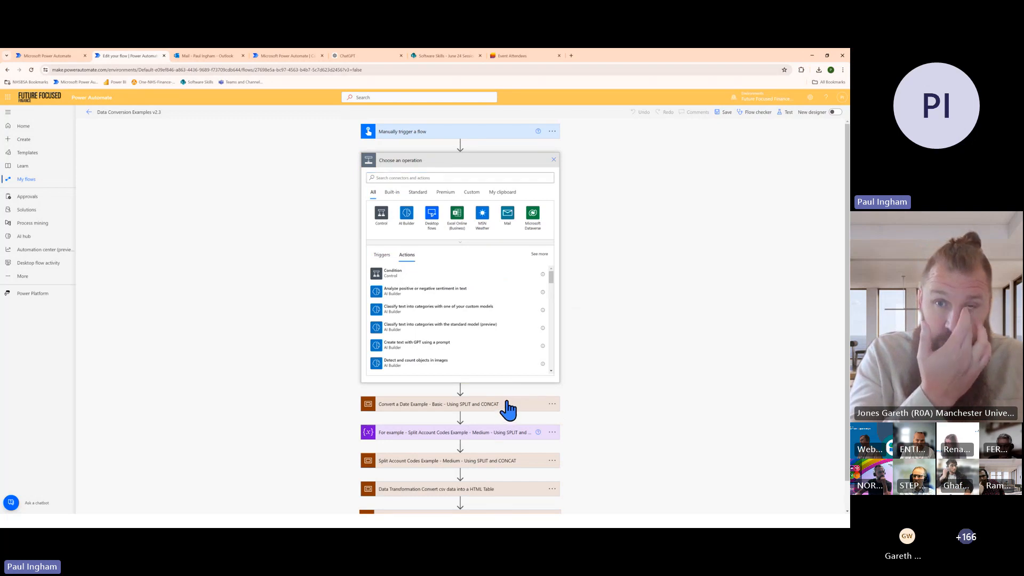
scroll(507, 371, "down", 2)
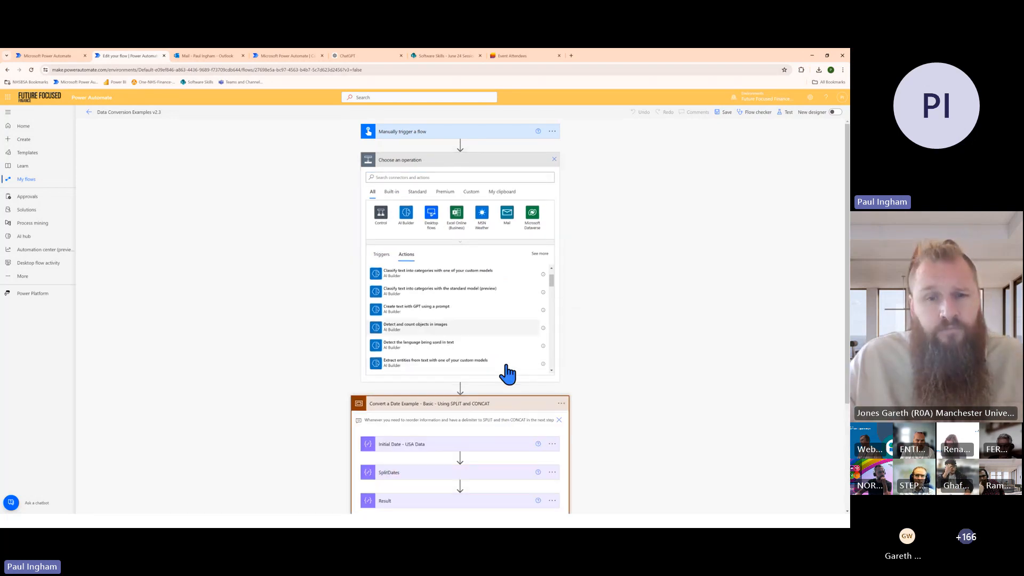
left_click(507, 405)
scroll(510, 408, "down", 1)
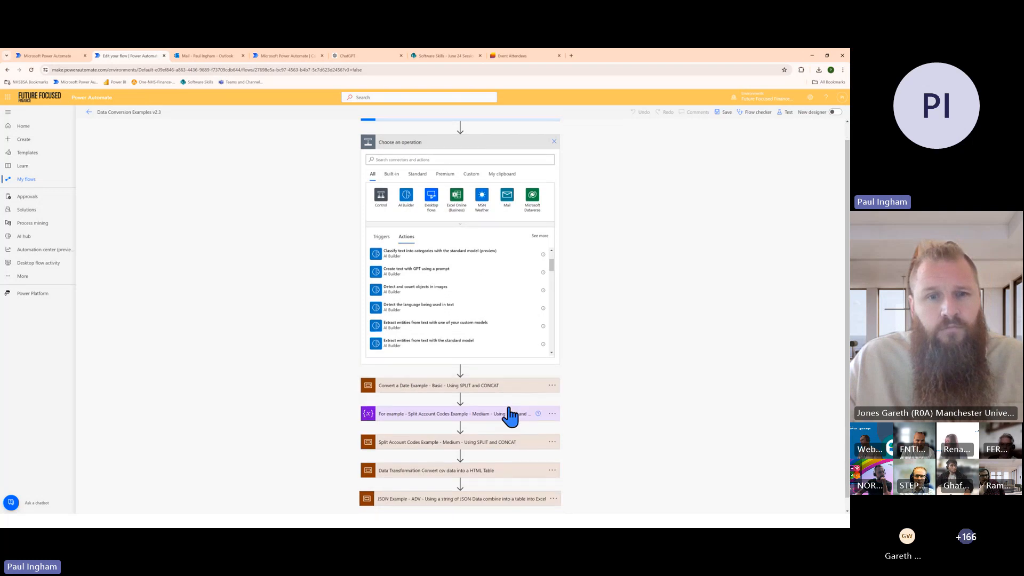
left_click(450, 413)
scroll(507, 414, "down", 2)
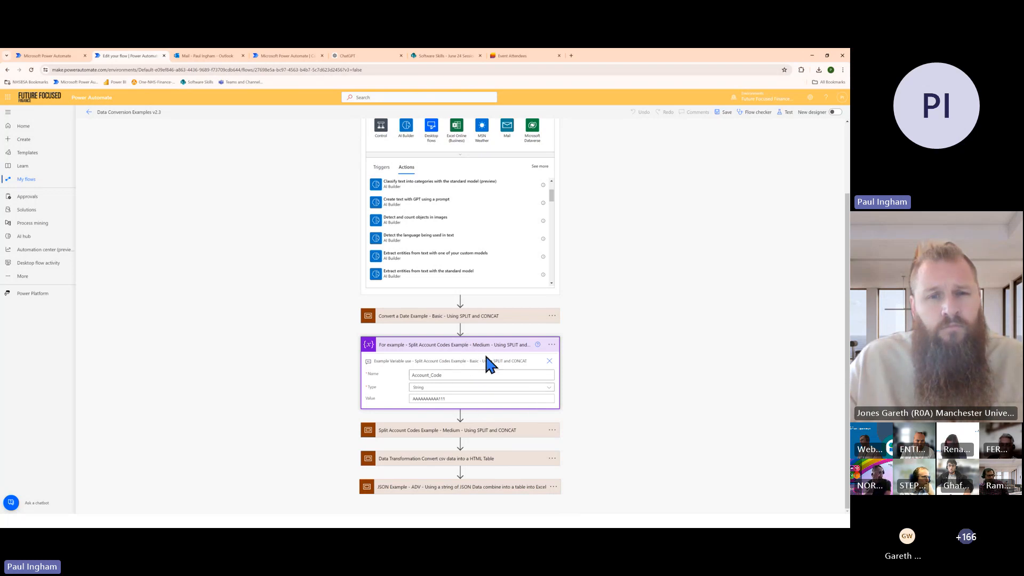
left_click(487, 431)
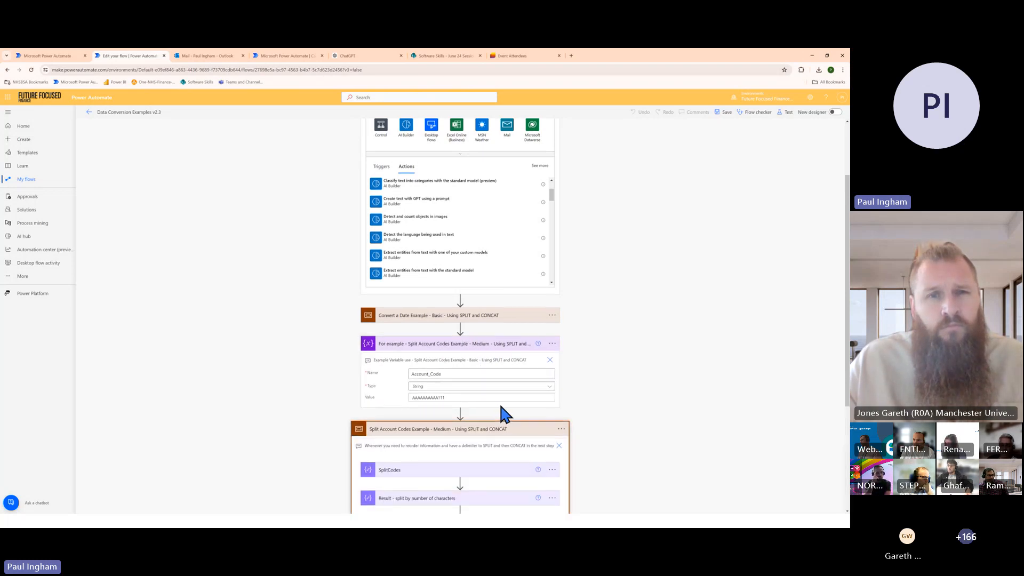
scroll(501, 406, "down", 3)
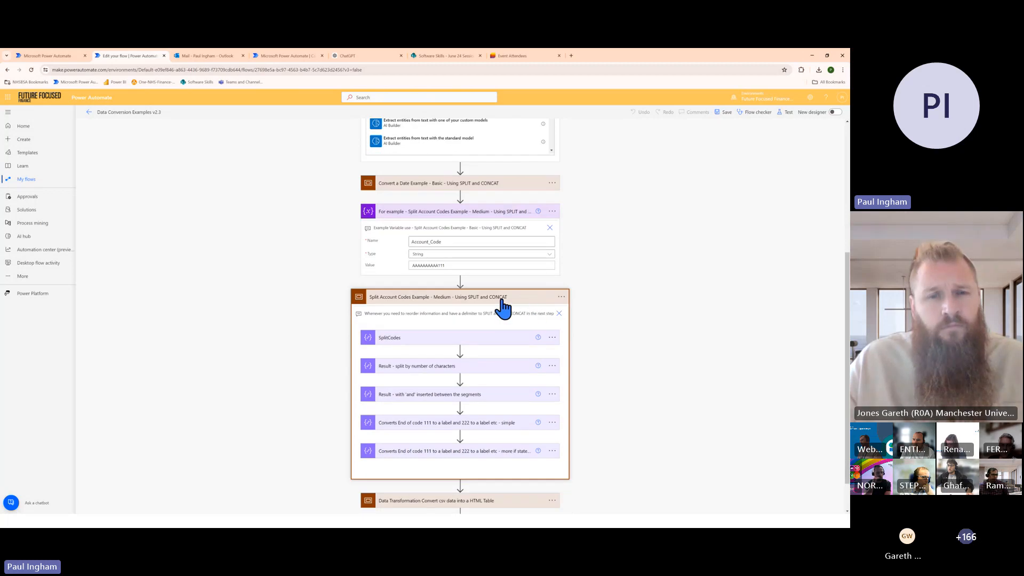
left_click(502, 308)
scroll(508, 256, "up", 1)
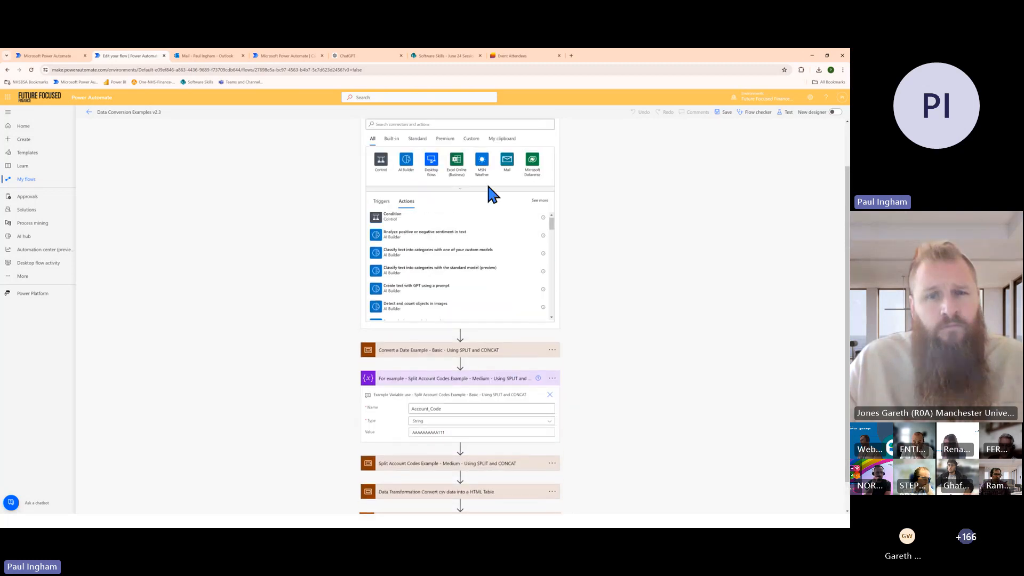
Copy the Convert a Date Example scope to the clipboard and insert the copy as the new action below the trigger
scroll(489, 186, "up", 1)
left_click(514, 410)
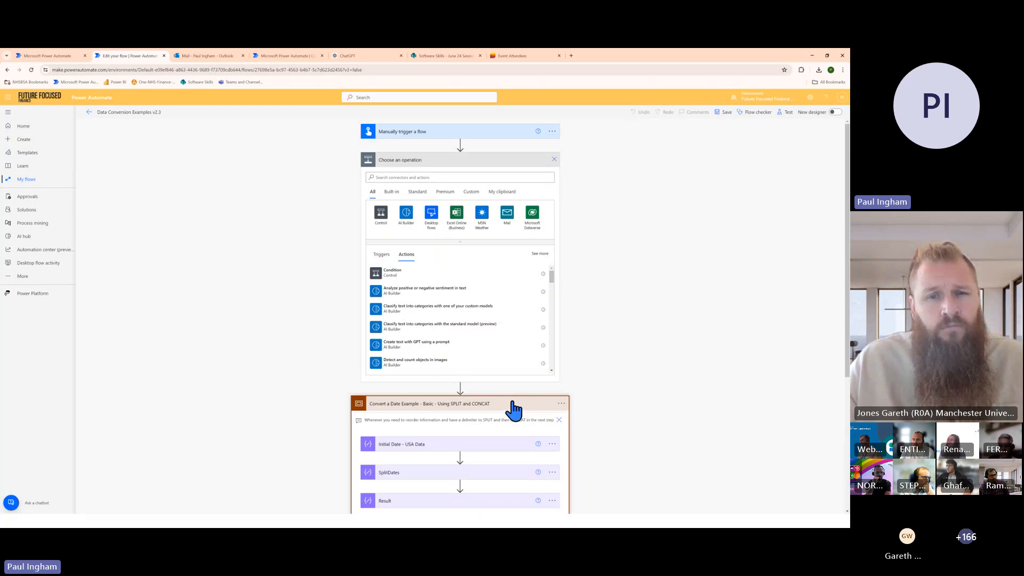
left_click(561, 404)
scroll(512, 374, "down", 3)
scroll(473, 410, "down", 2)
scroll(471, 398, "down", 2)
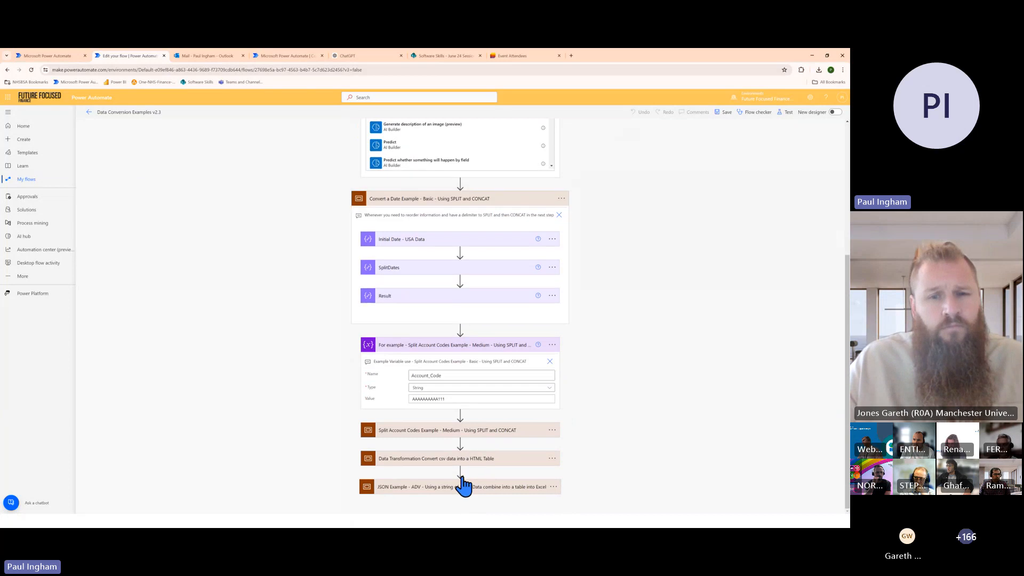
scroll(520, 288, "up", 1)
scroll(555, 190, "up", 3)
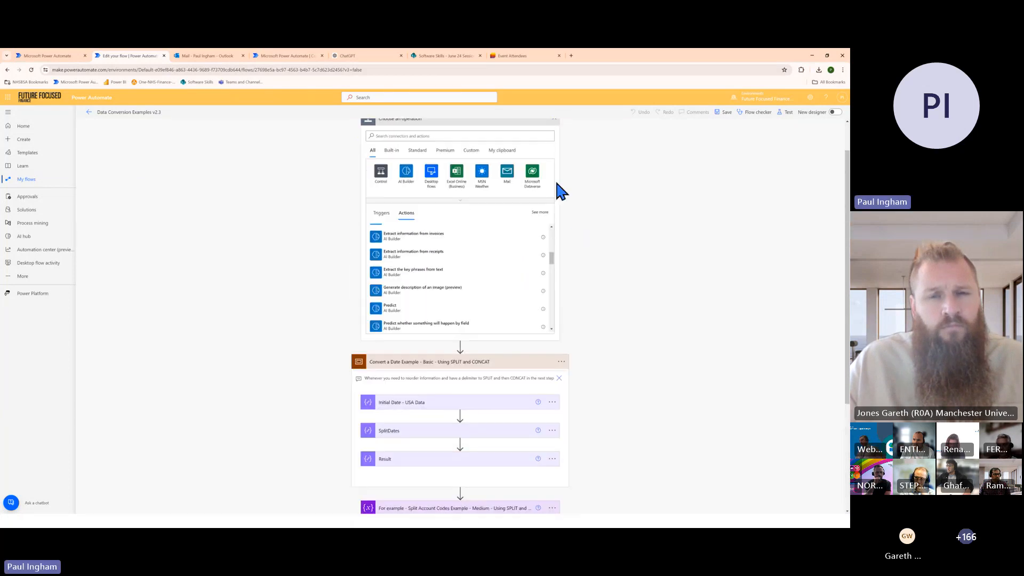
left_click(510, 153)
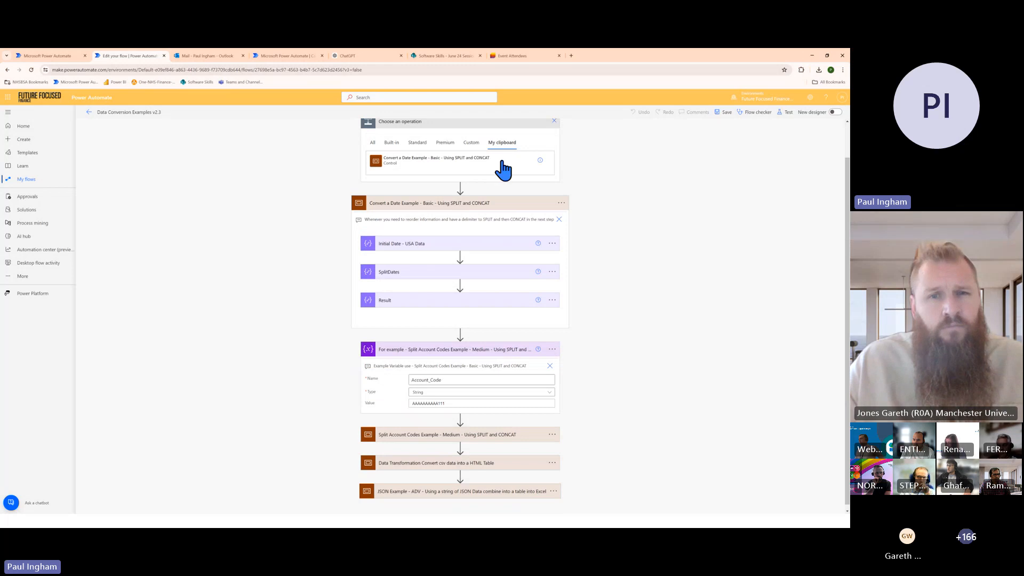
left_click(478, 163)
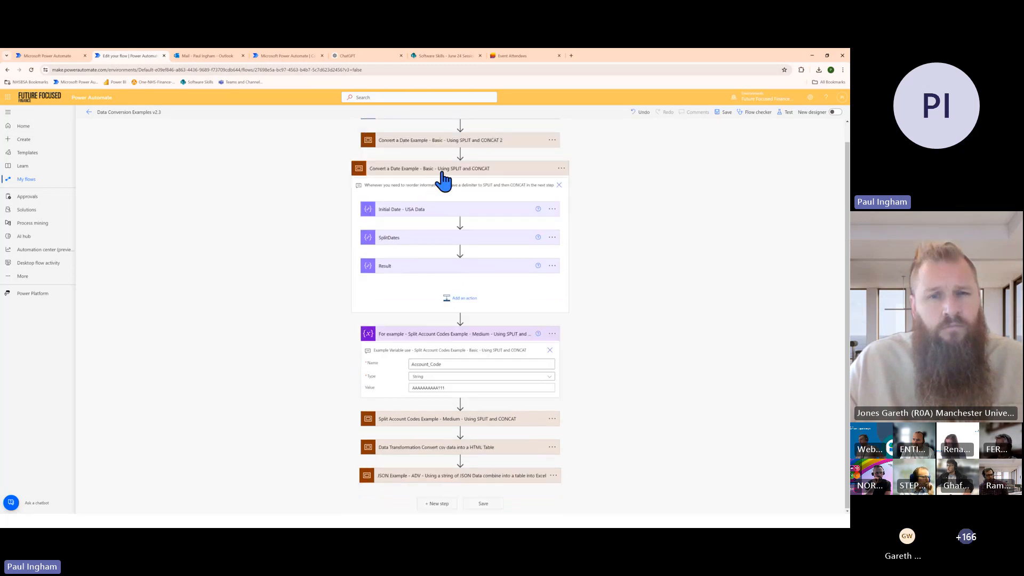
Look at the original scope's Initial Date - USA Data input and undo the insertion of the copied scope
scroll(482, 311, "up", 1)
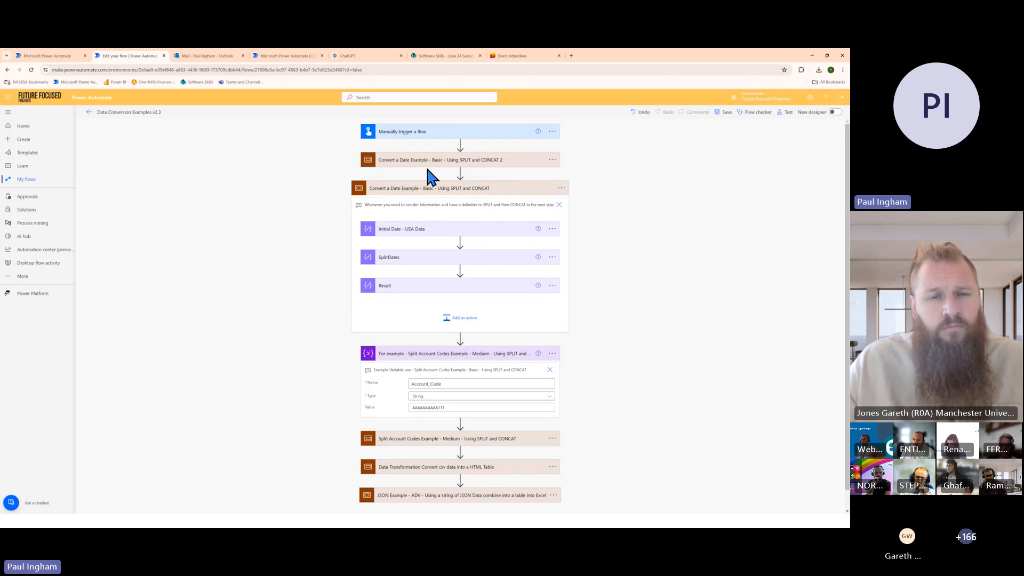
left_click(402, 232)
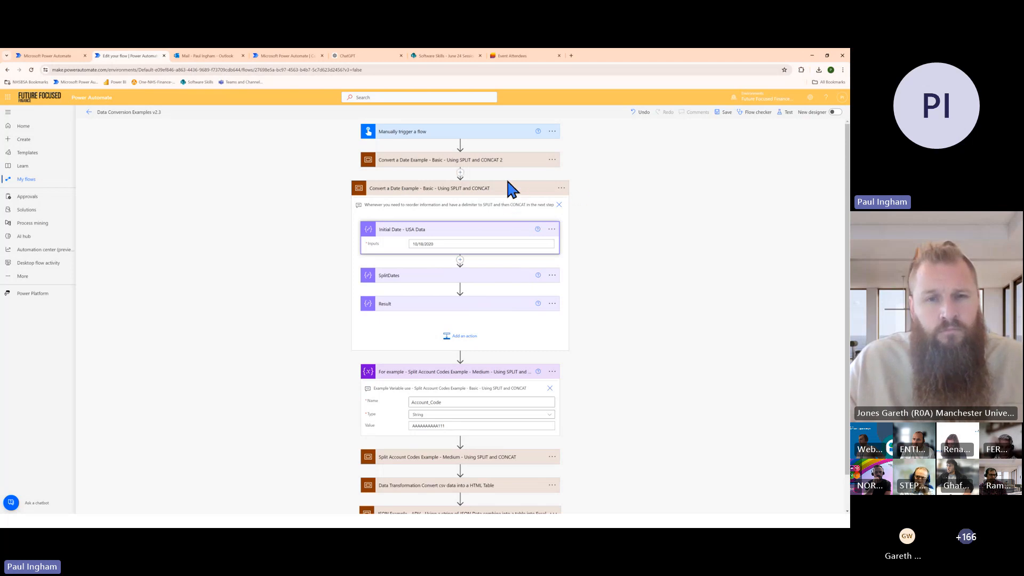
left_click(640, 113)
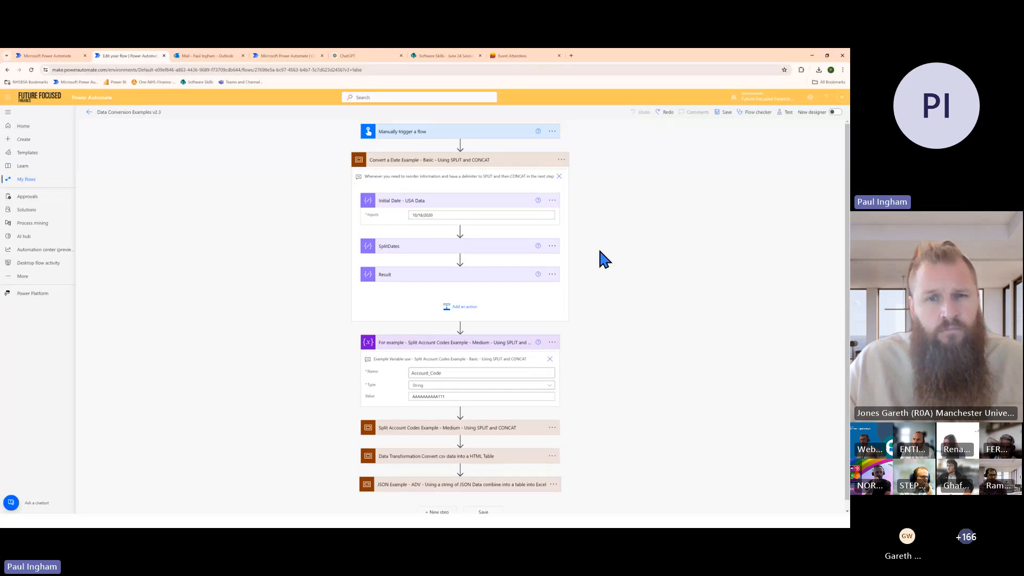
Switch to the PowerPoint slide show and advance to the New Design View & Old Design View slide
key("alt+Tab")
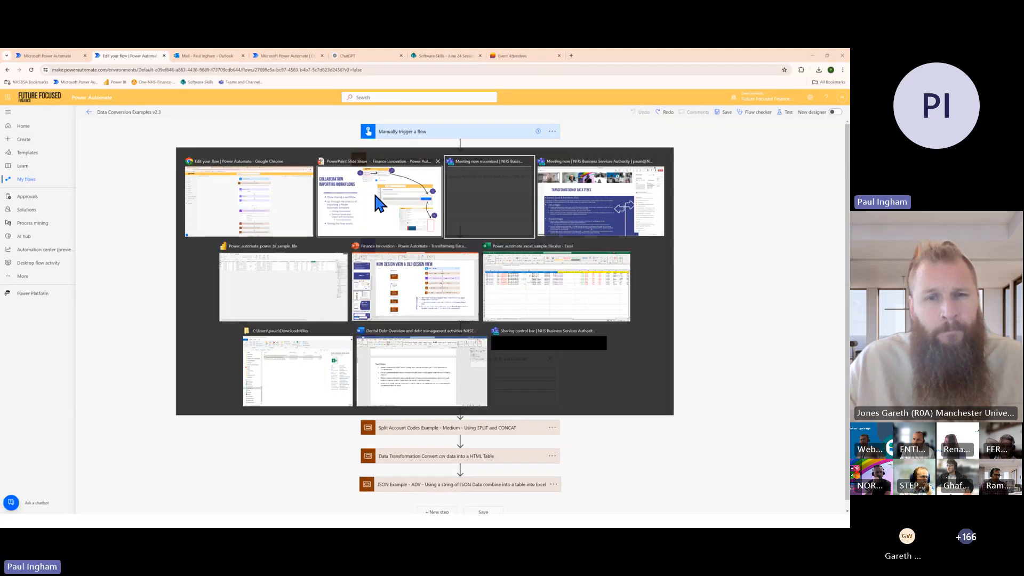
left_click(380, 195)
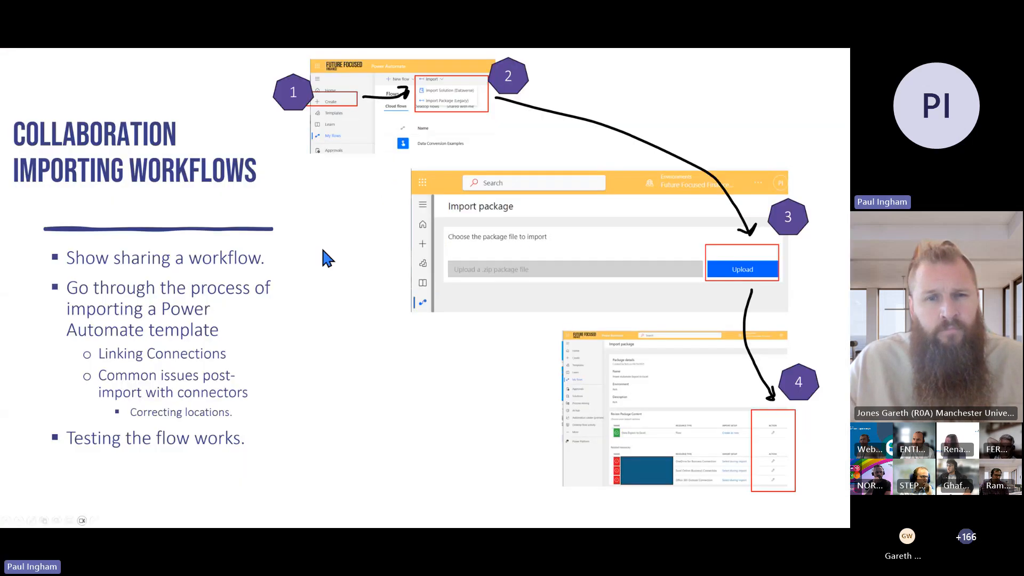
left_click(342, 213)
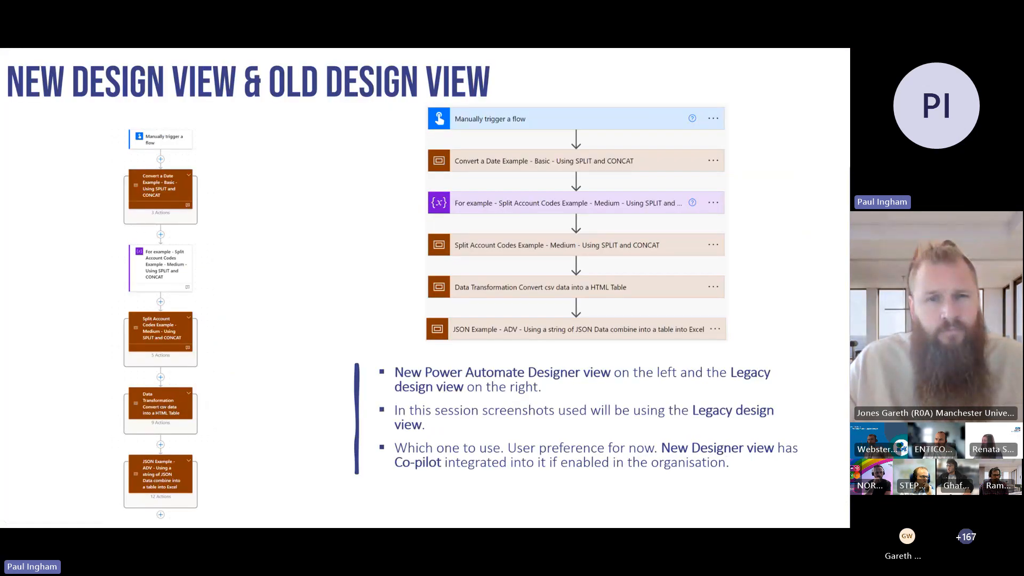
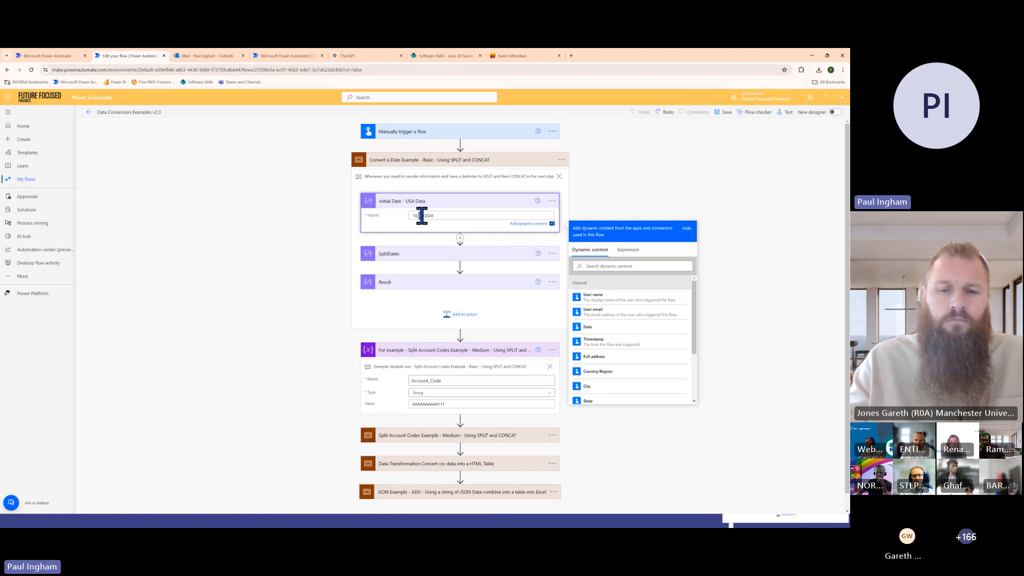
Check the SPLIT function slide, return to the flow and open the SplitDates action's split expression
key("alt+Tab")
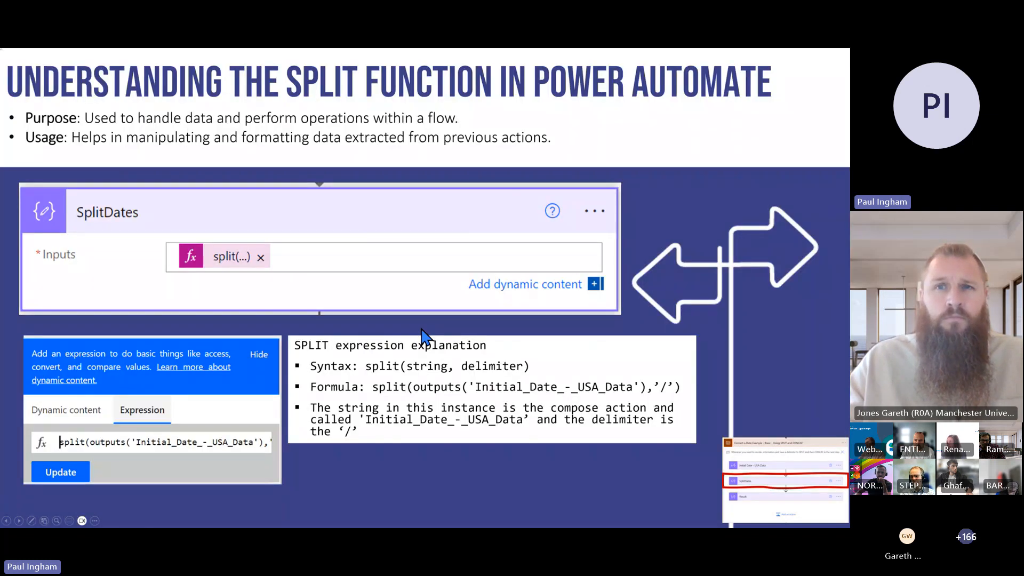
key("alt+Tab")
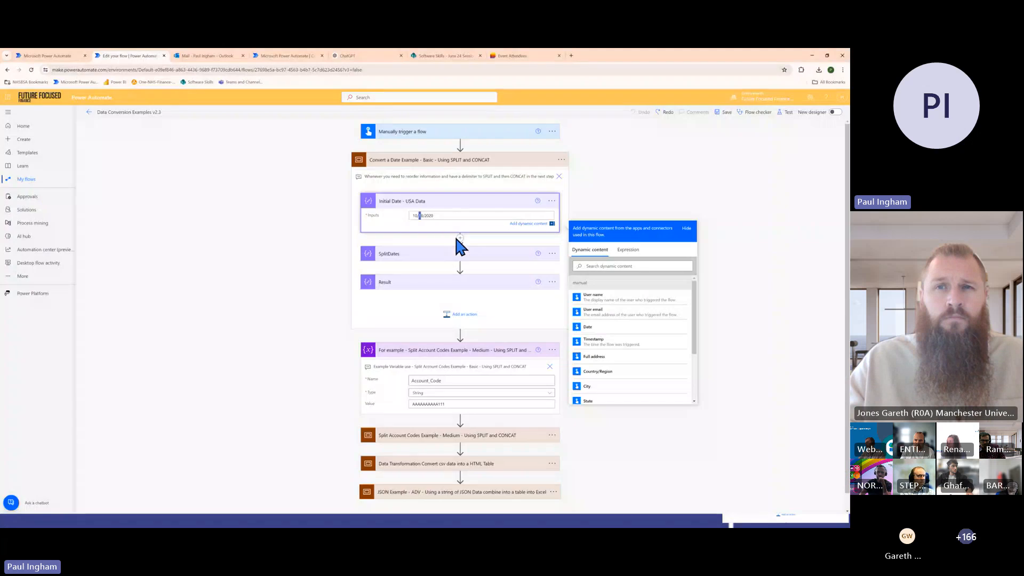
left_click(474, 204)
left_click(487, 231)
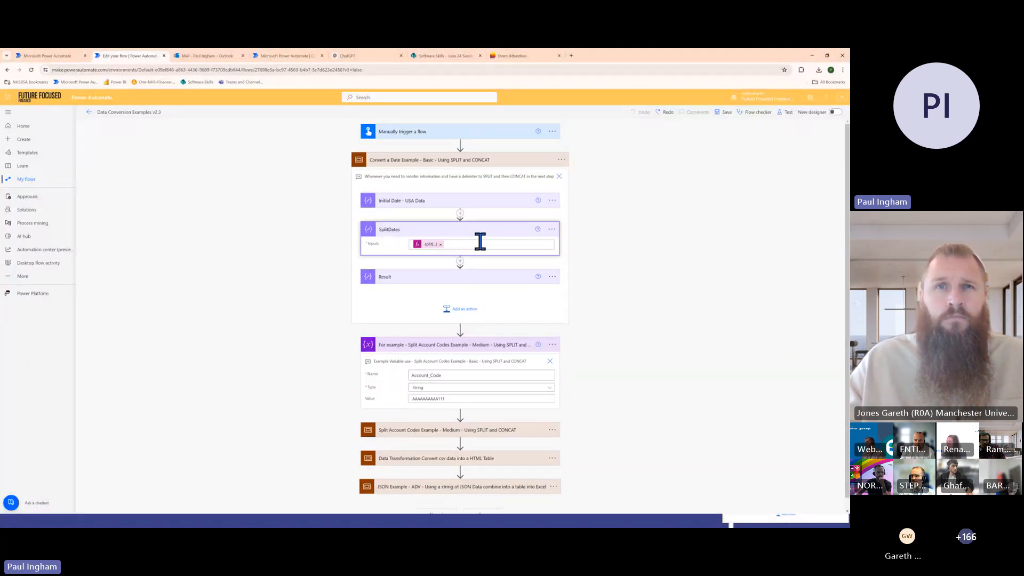
left_click(461, 244)
left_click(432, 245)
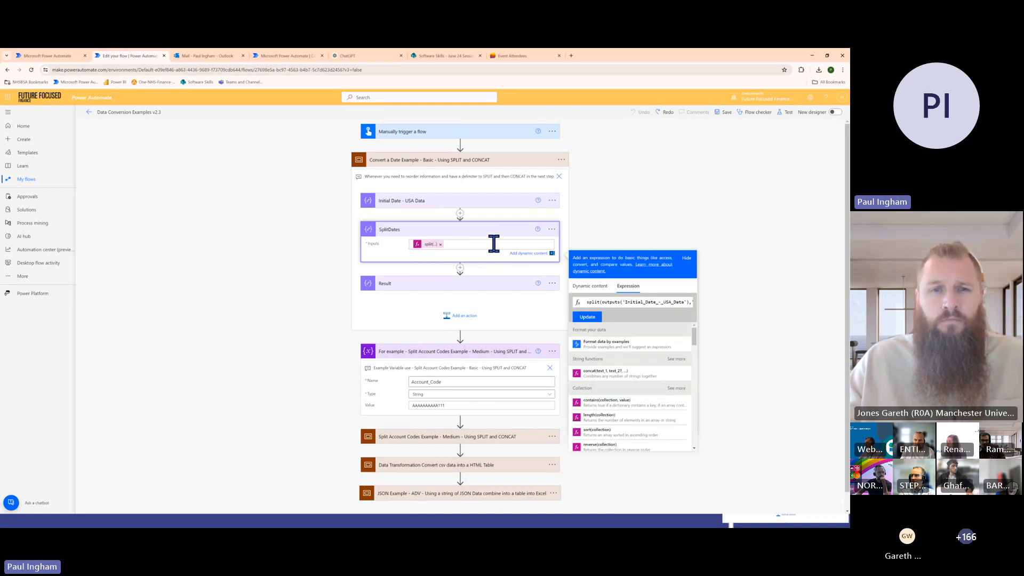
Try inserting the Initial Date - USA Data Outputs from the dynamic content into the SplitDates expression
left_click(591, 288)
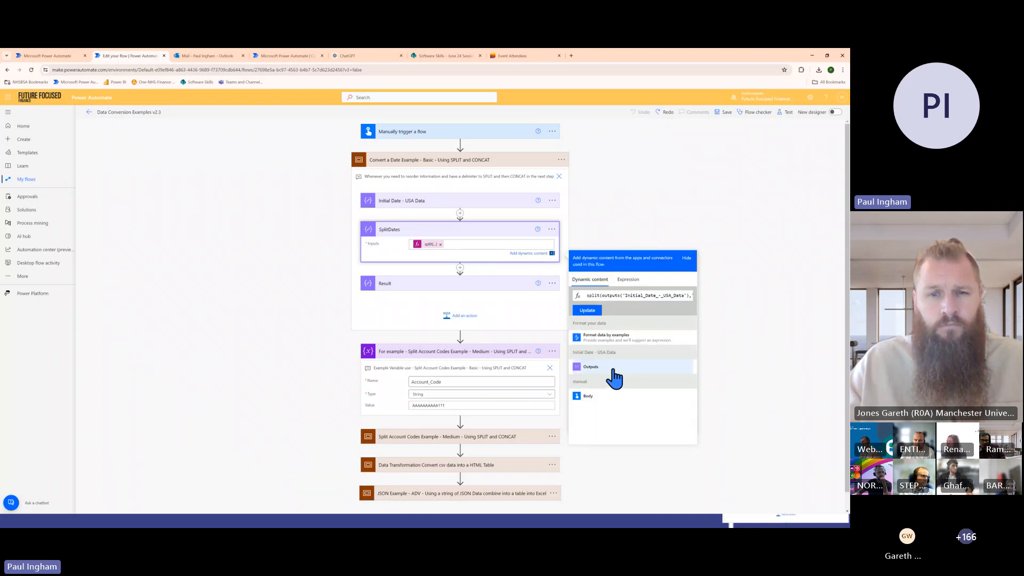
left_click(613, 370)
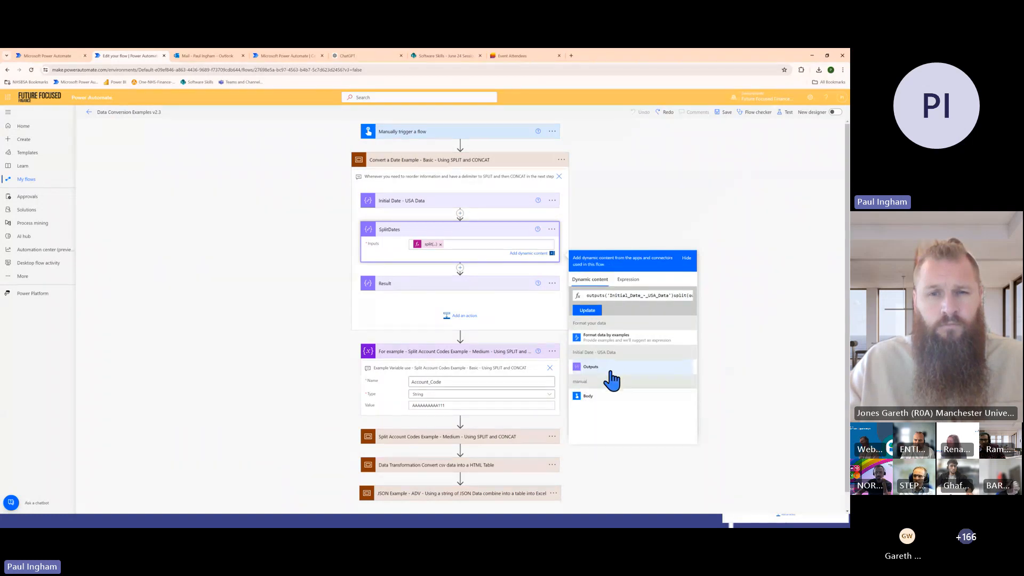
left_click(460, 246)
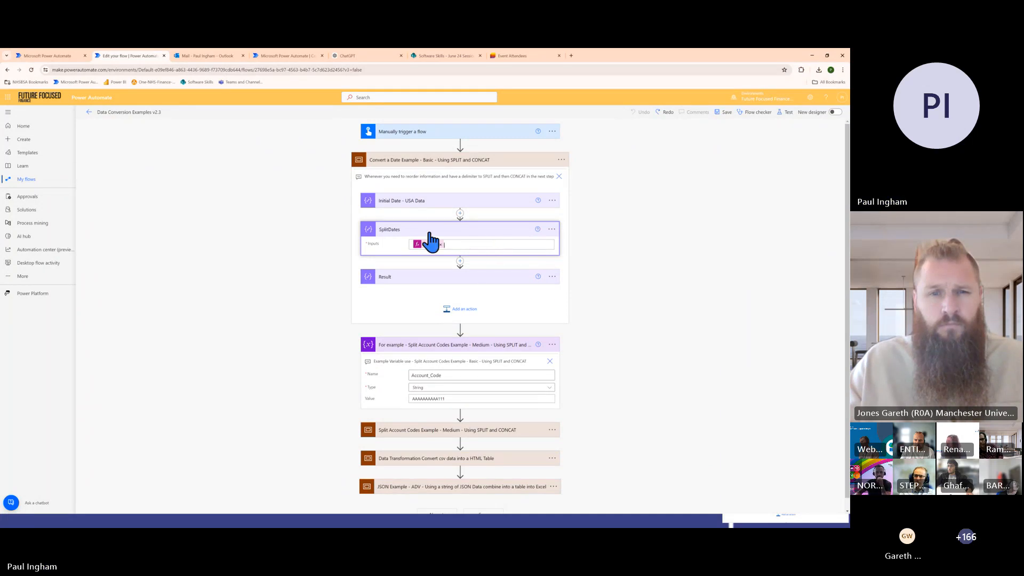
left_click(516, 202)
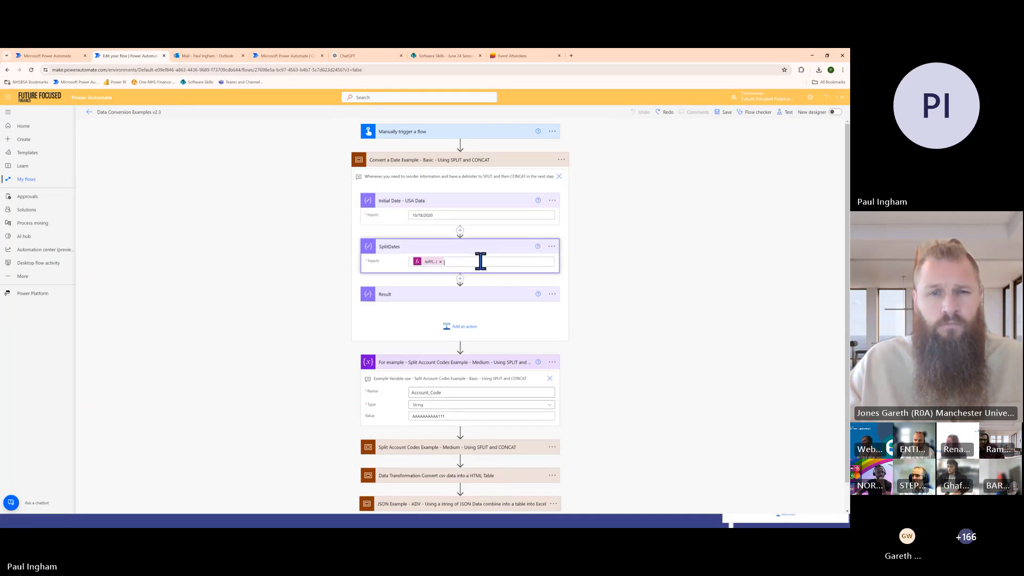
left_click(481, 261)
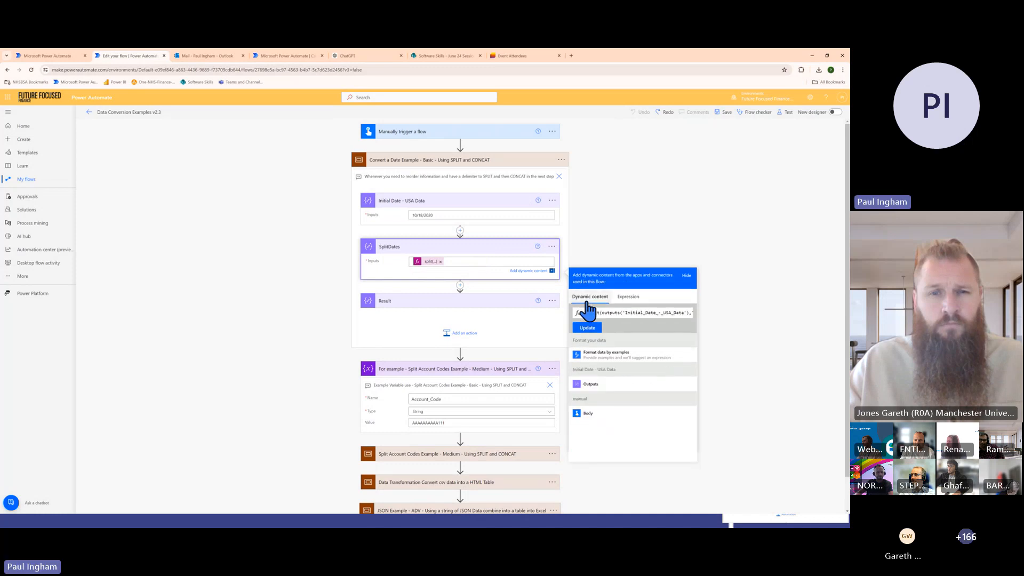
left_click(601, 385)
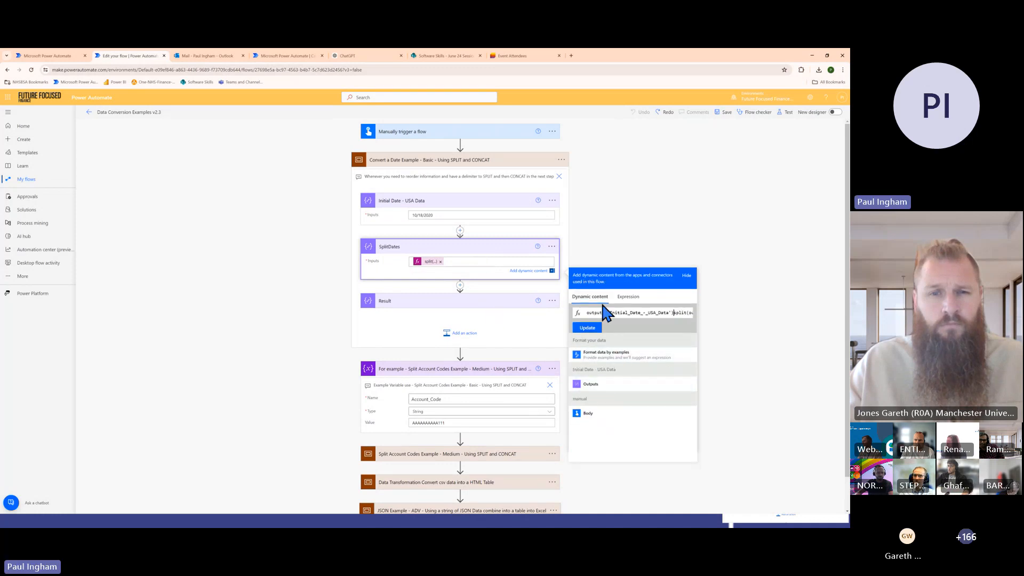
Look through the full SplitDates expression and try to update it with the extra Outputs reference
left_click(472, 262)
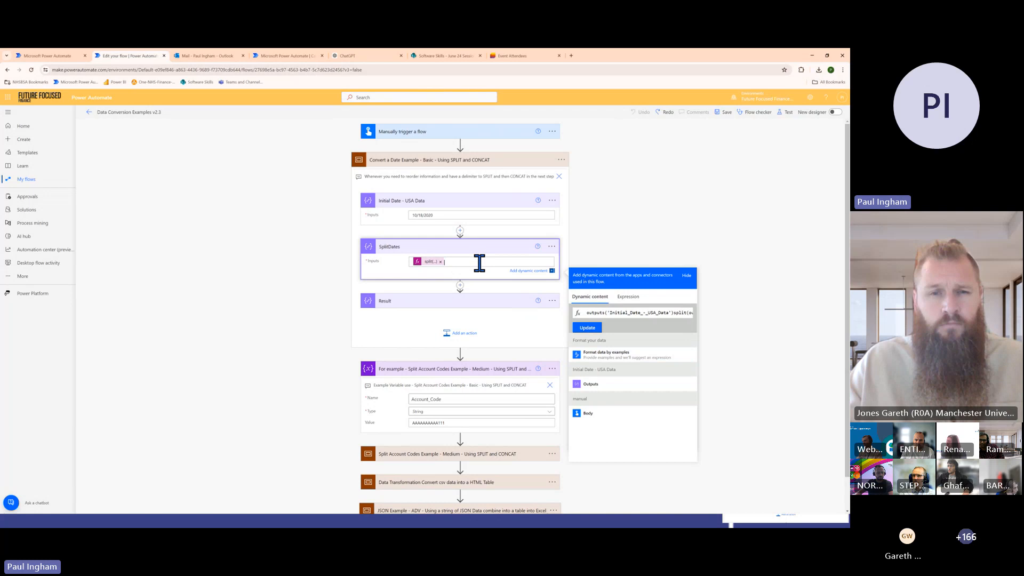
left_click(431, 262)
left_click(620, 297)
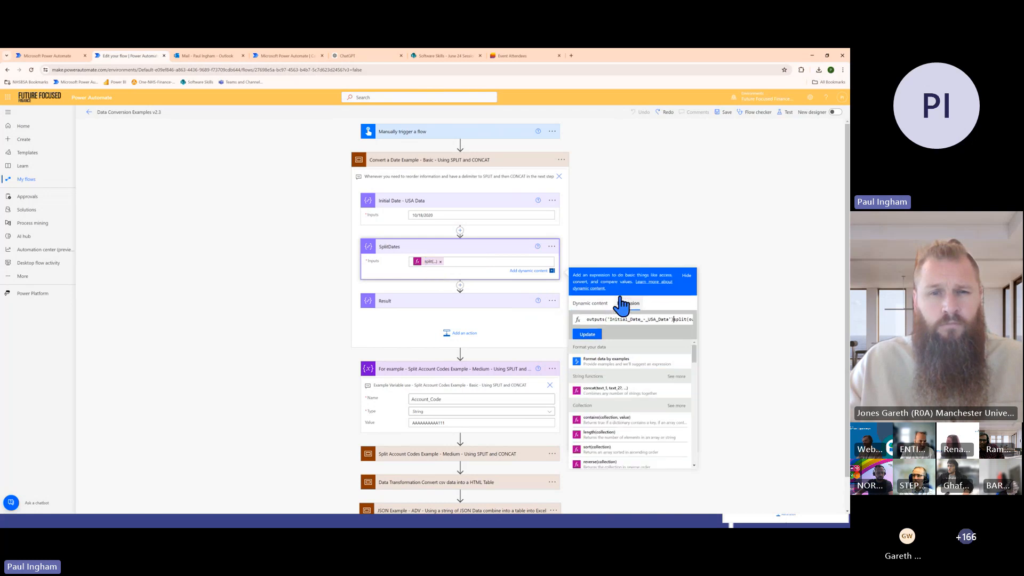
left_click_drag(593, 319, 751, 321)
left_click_drag(526, 336, 583, 314)
double_click(593, 319)
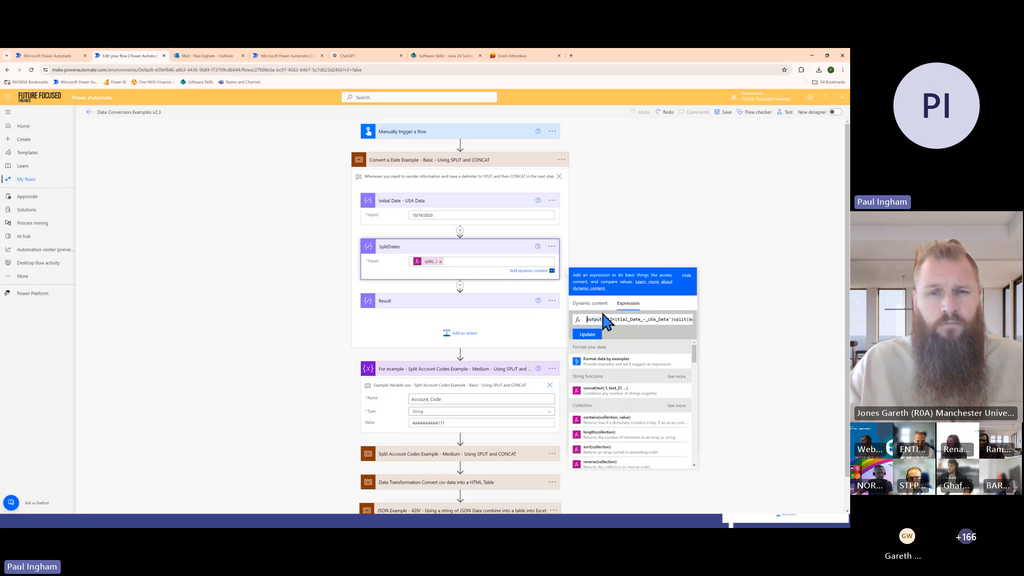
left_click(603, 318)
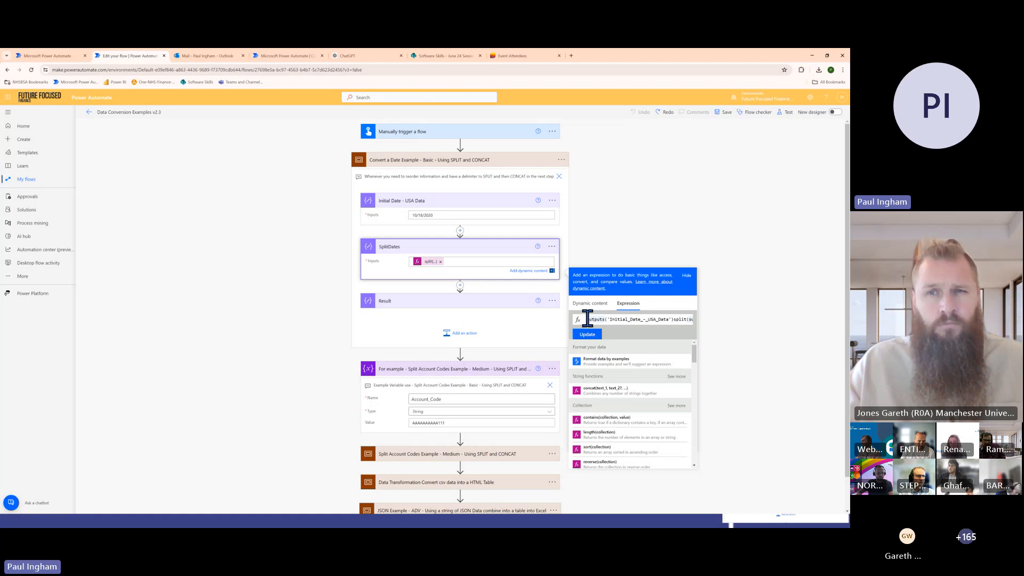
left_click_drag(586, 319, 731, 325)
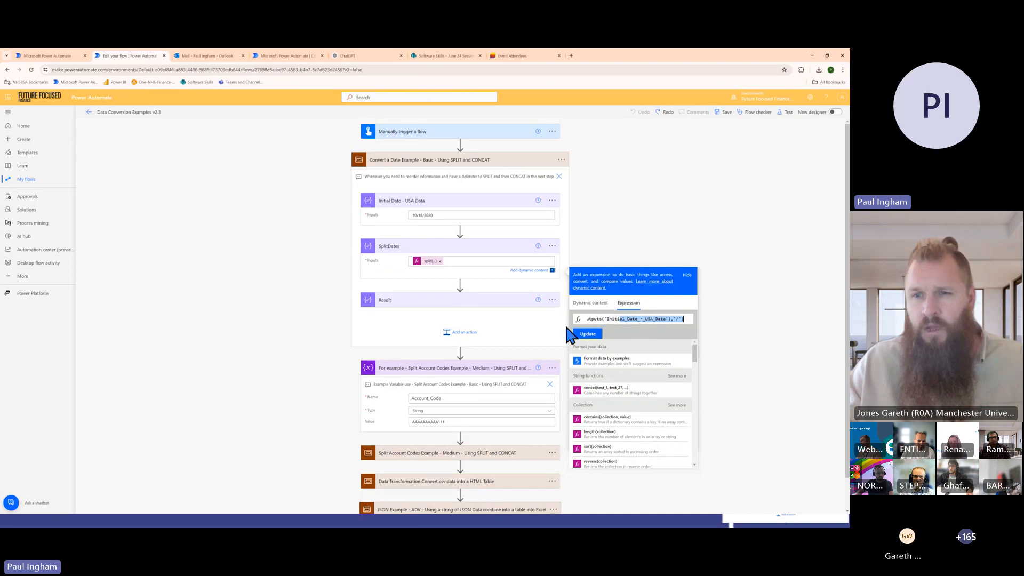
left_click(641, 319)
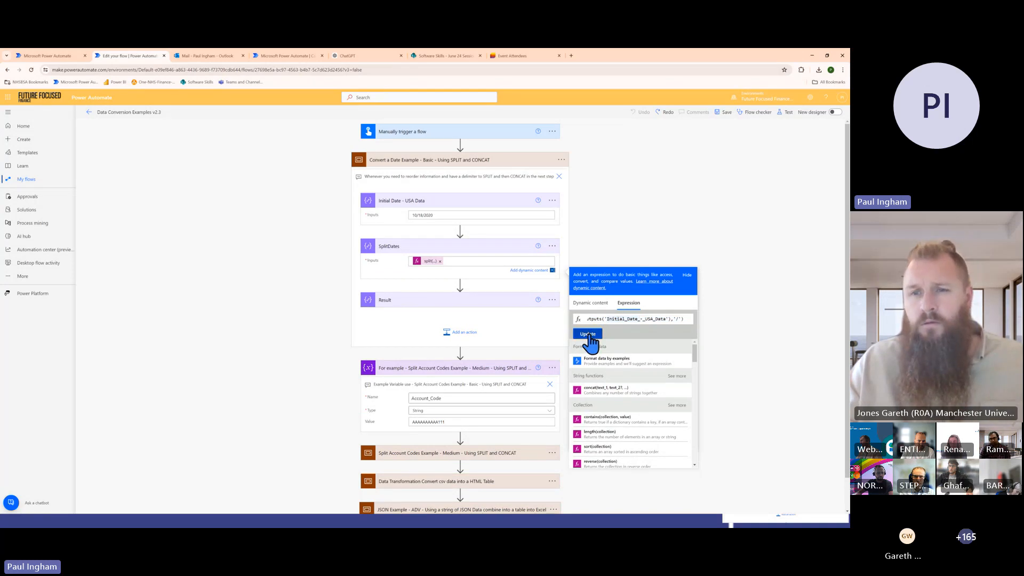
left_click(589, 337)
left_click(475, 114)
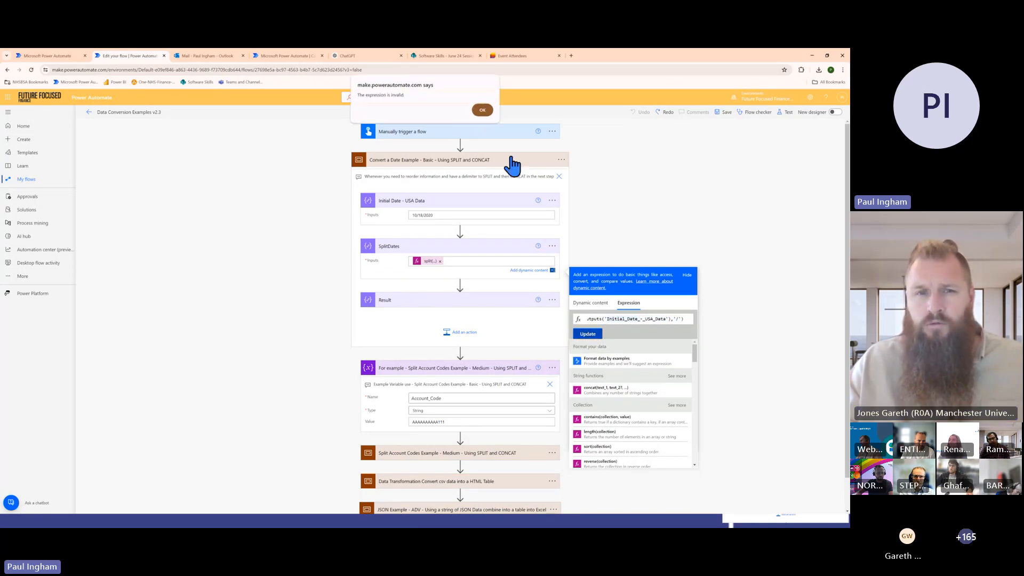
Reselect the split token in SplitDates and examine its enlarged expression for the outputs reference and delimiter
left_click(457, 261)
left_click(431, 261)
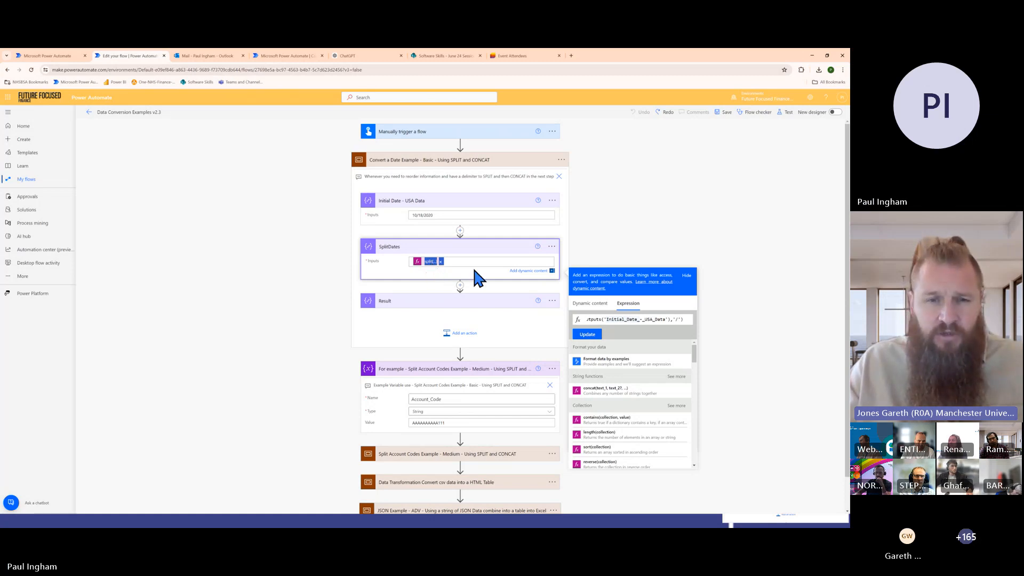
key("ctrl+plus")
key("ctrl+plus")
key("ctrl+plus")
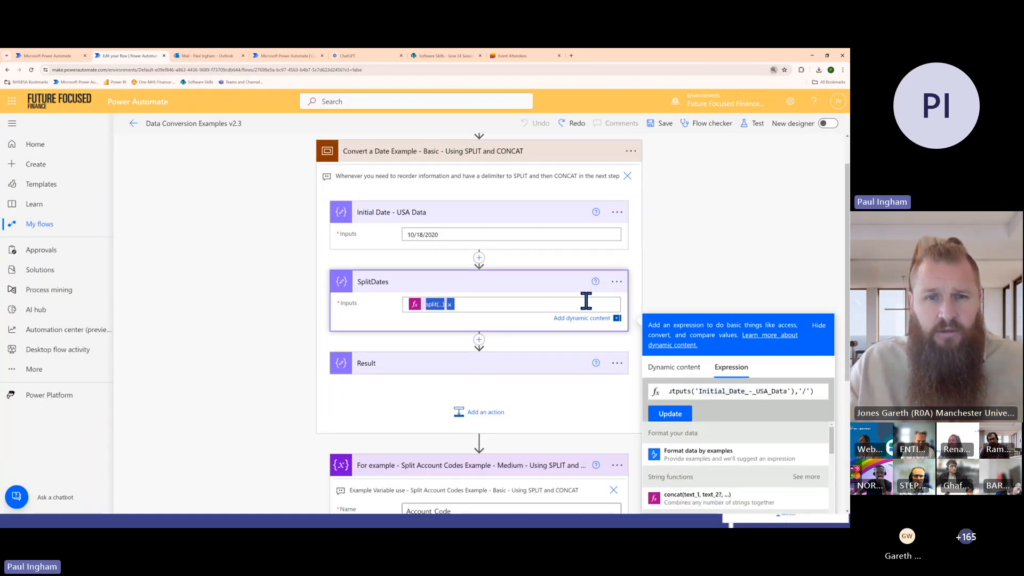
key("ctrl+plus")
scroll(607, 297, "down", 3)
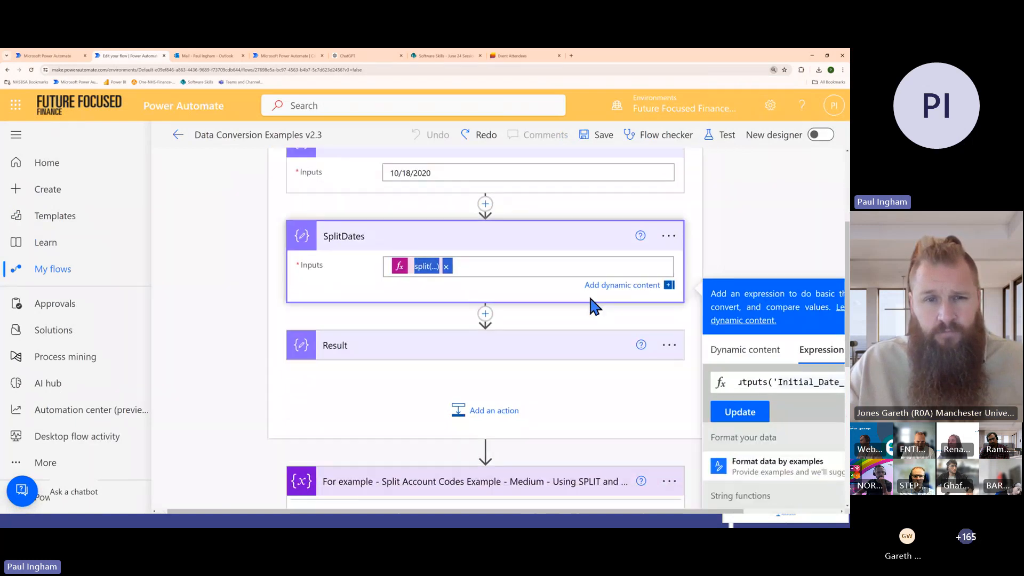
scroll(596, 307, "right", 3)
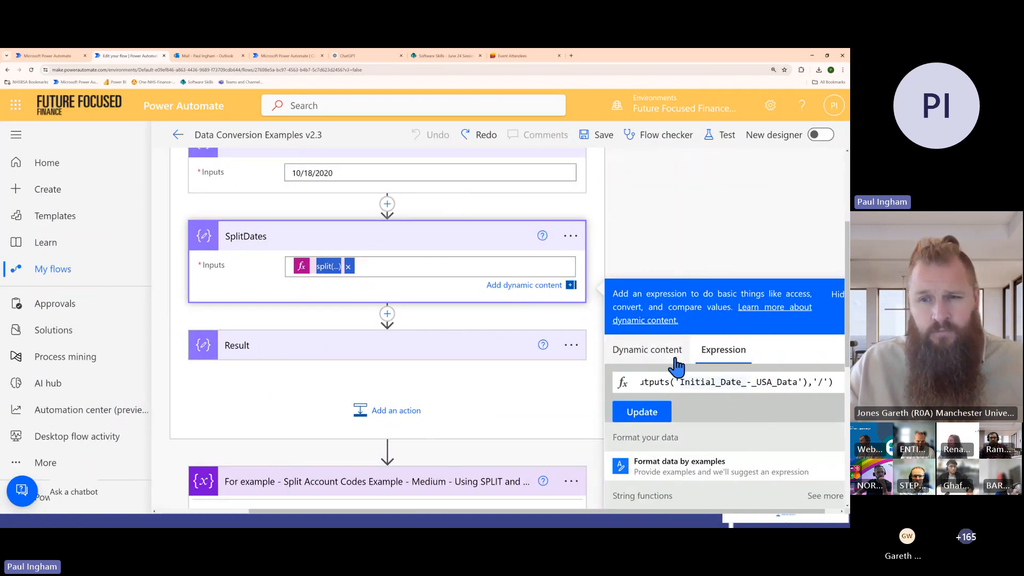
left_click_drag(653, 382, 749, 391)
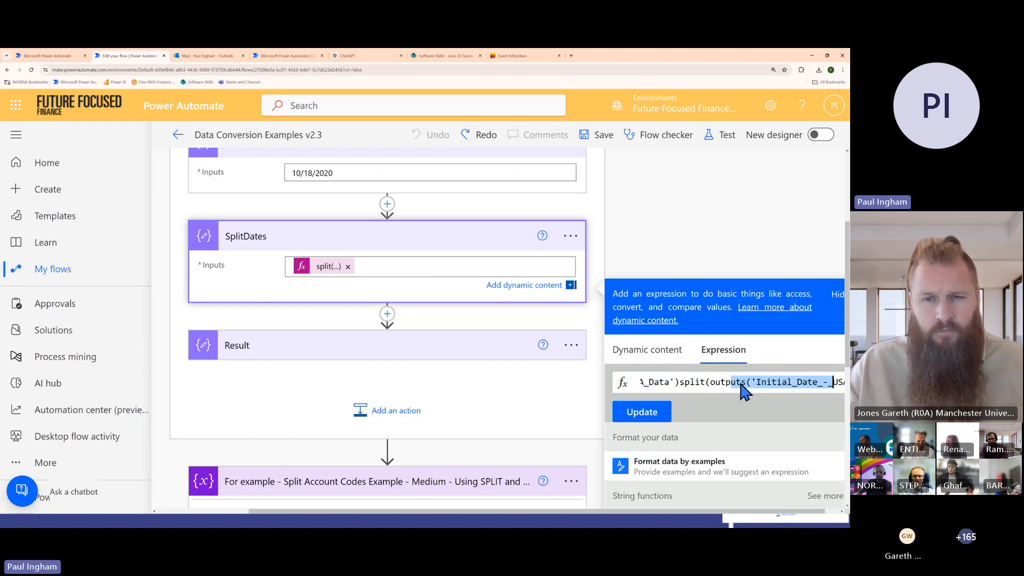
Refer to the slide show and expand the Result action to view its concat input
key("alt+Tab")
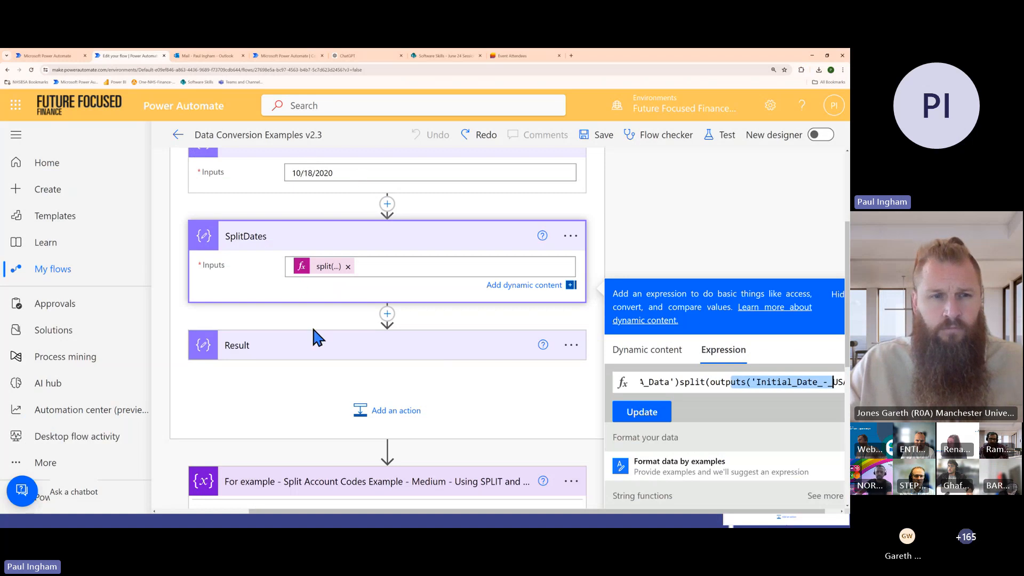
left_click(323, 350)
left_click(323, 353)
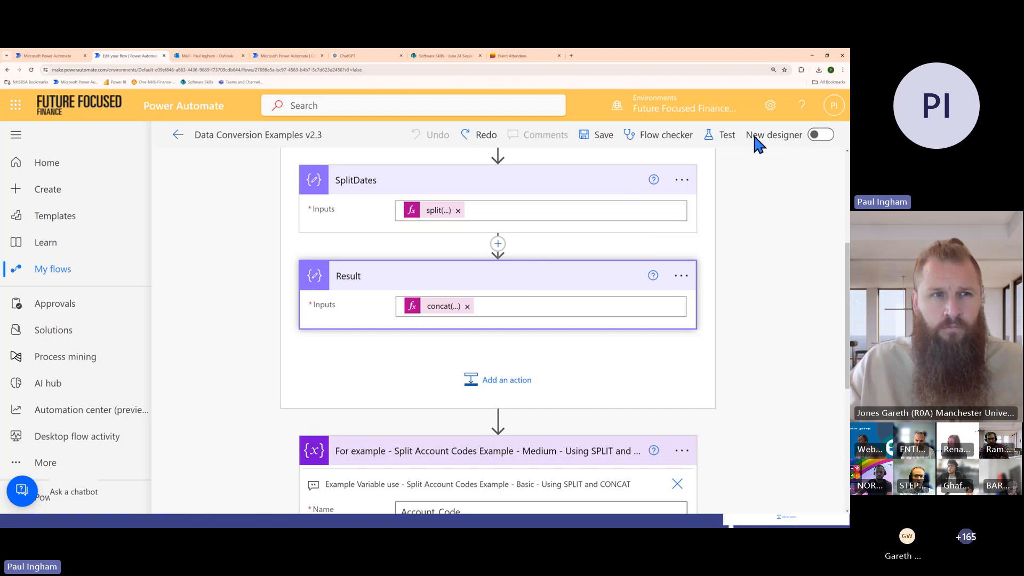
Run a manual test of the Data Conversion Examples v2.3 flow and open its run details
left_click(727, 136)
left_click(625, 184)
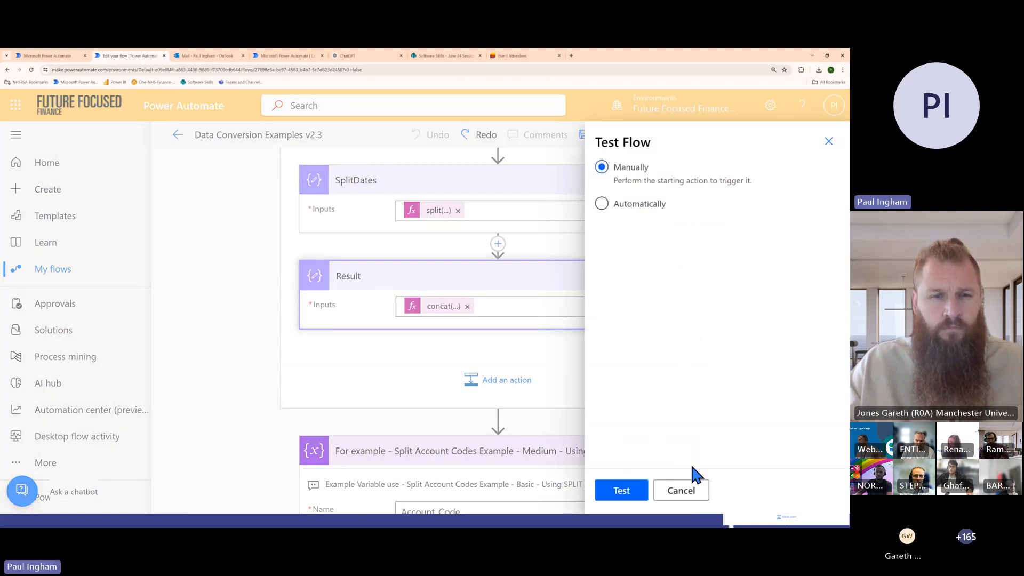
left_click(624, 492)
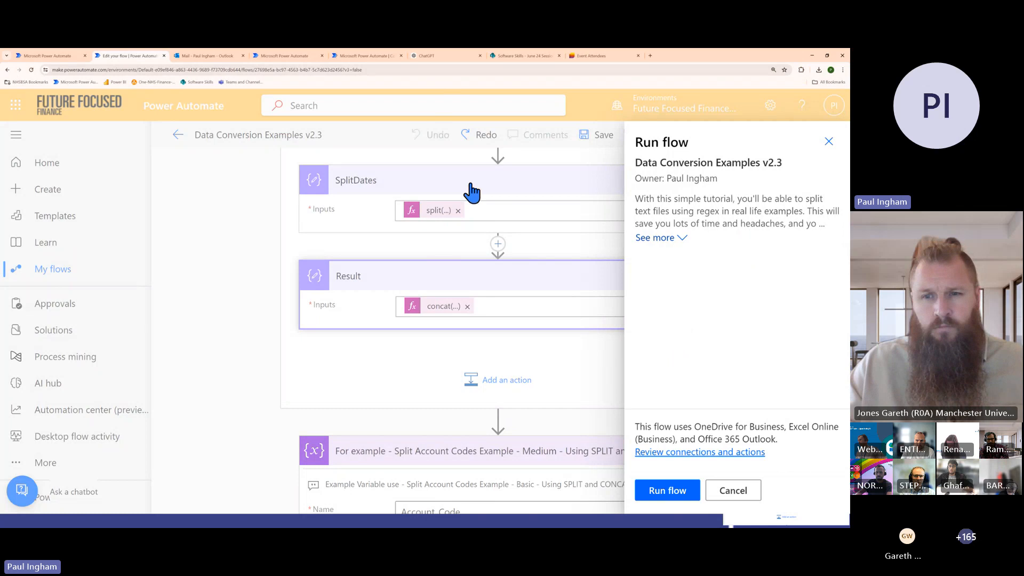
left_click(680, 490)
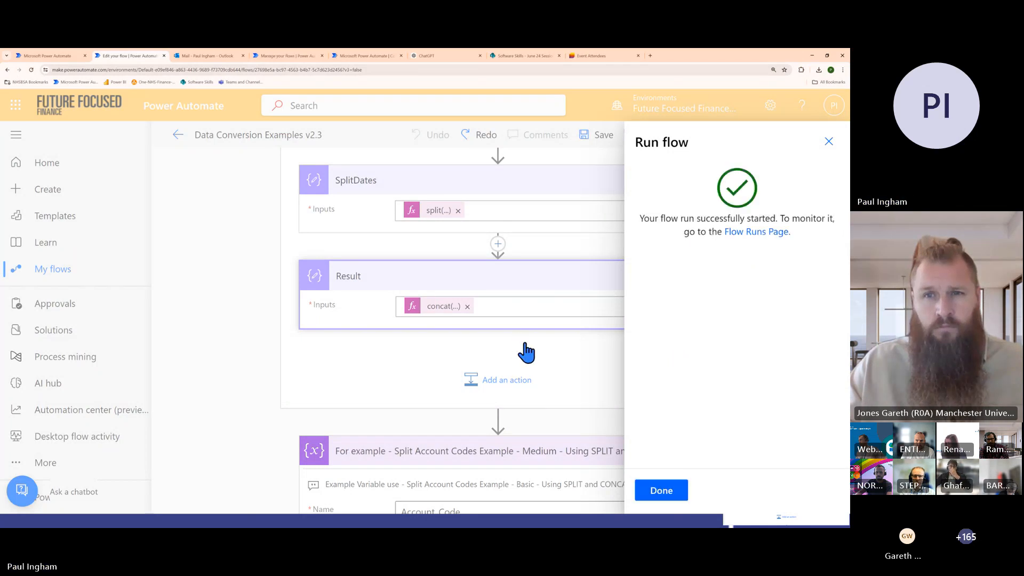
left_click(674, 495)
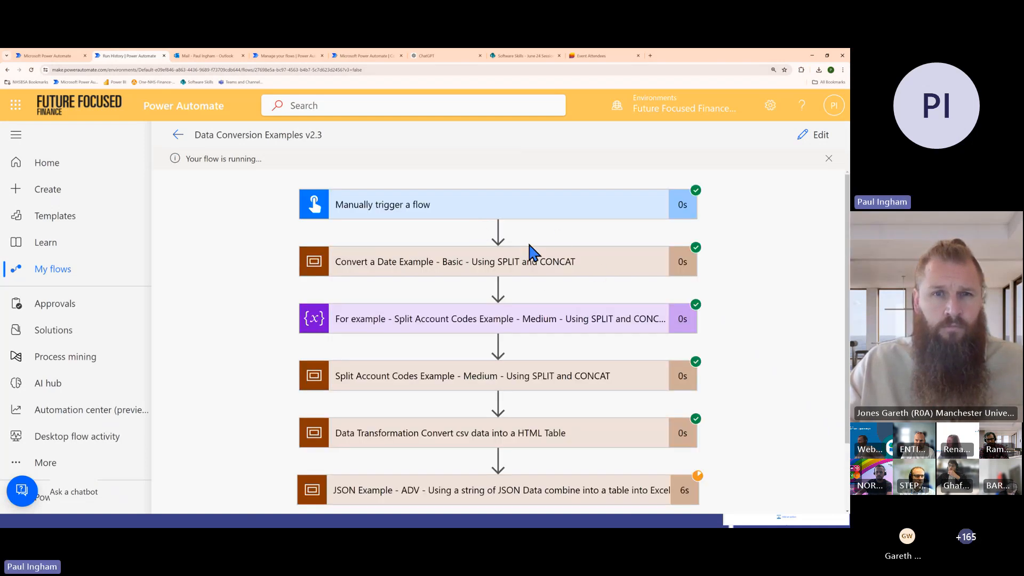
Inspect the run inputs and outputs of Initial Date - USA Data and SplitDates in the Convert a Date scope
left_click(549, 261)
scroll(528, 278, "down", 1)
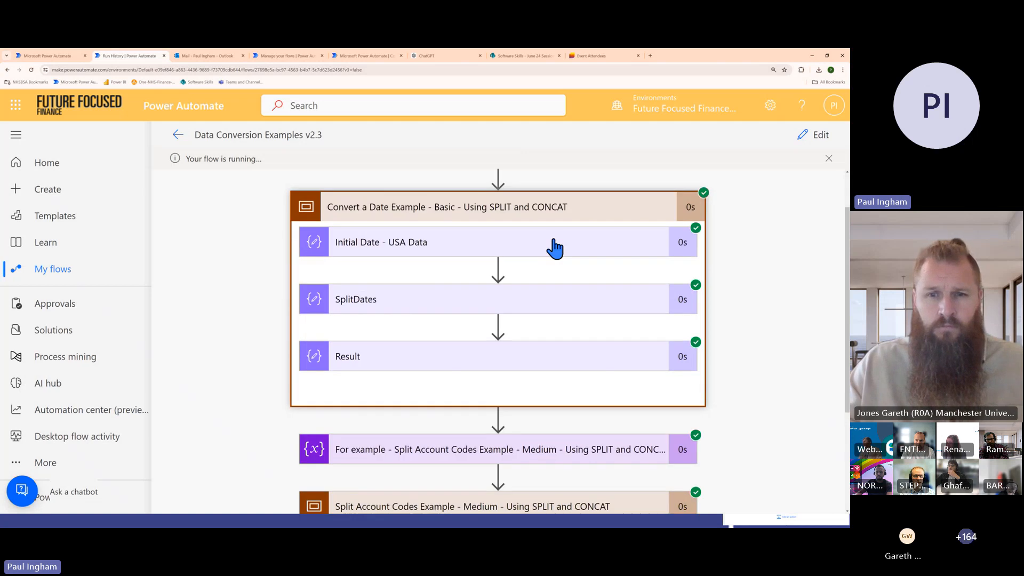
left_click(554, 247)
scroll(383, 346, "down", 3)
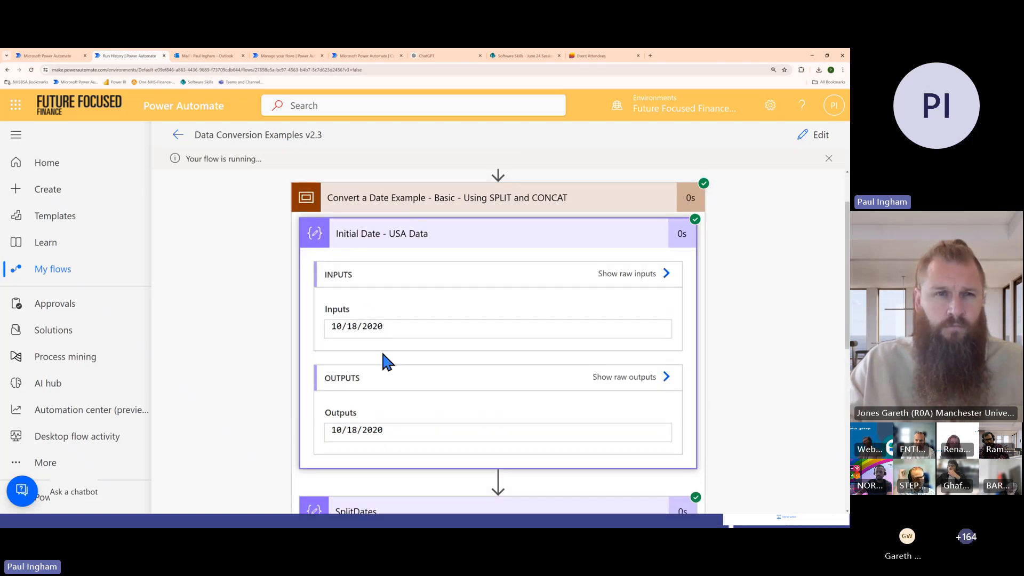
left_click(551, 393)
scroll(555, 342, "down", 4)
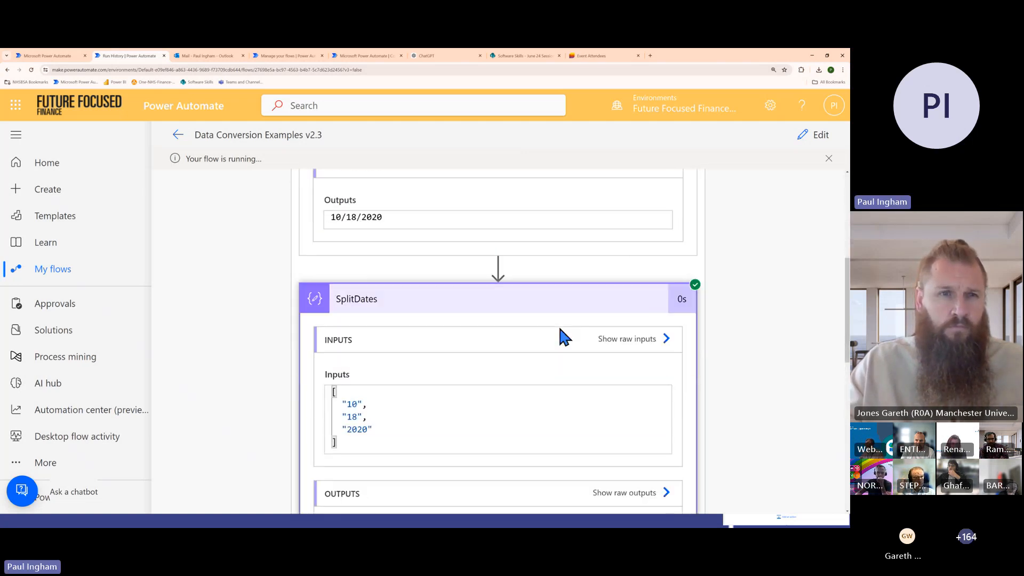
left_click_drag(348, 306, 373, 327)
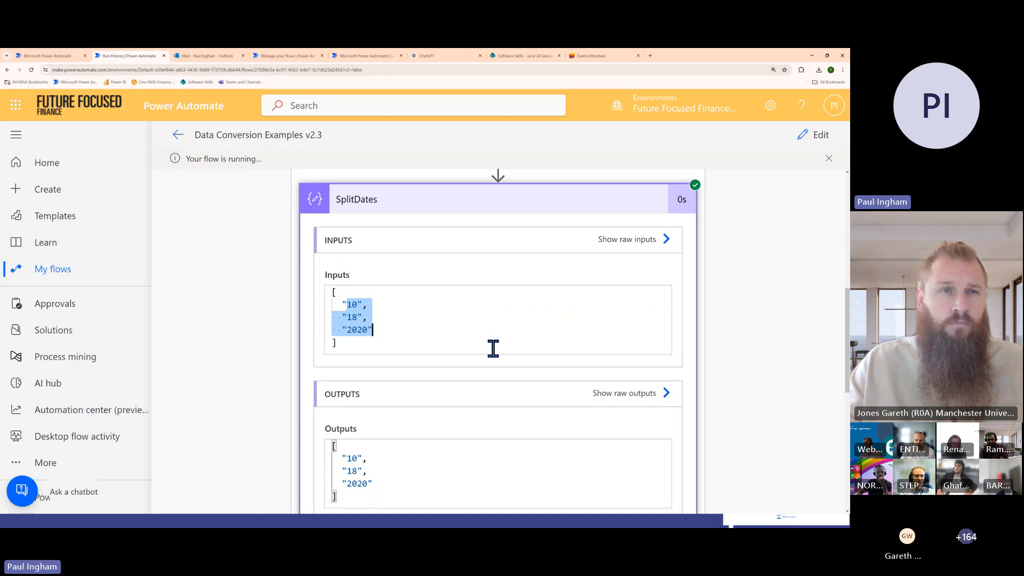
Collapse SplitDates, inspect the Result action's run inputs and outputs, and glance at the slide show
scroll(743, 355, "up", 1)
left_click(554, 228)
left_click(551, 231)
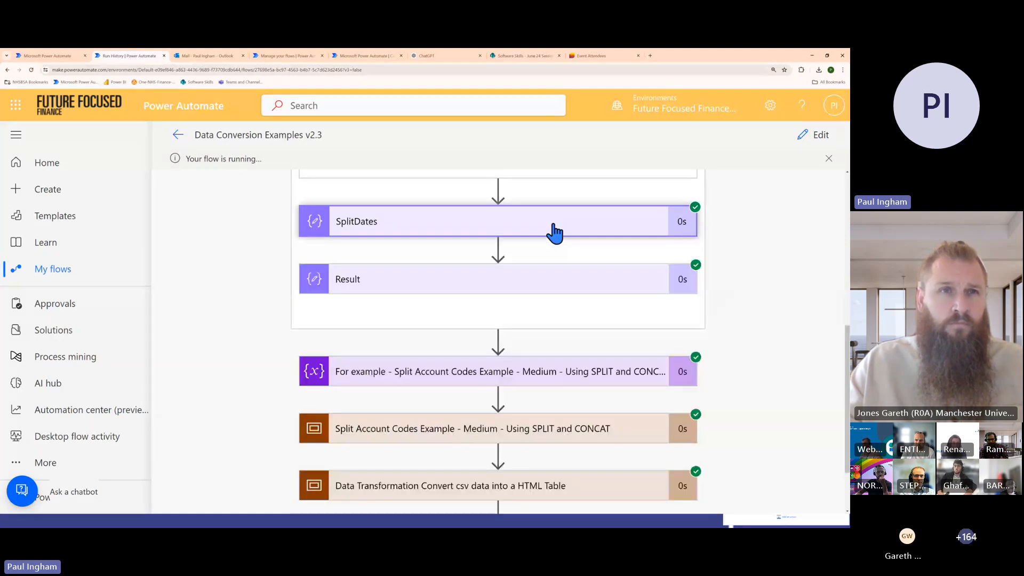
left_click(447, 280)
scroll(480, 299, "down", 3)
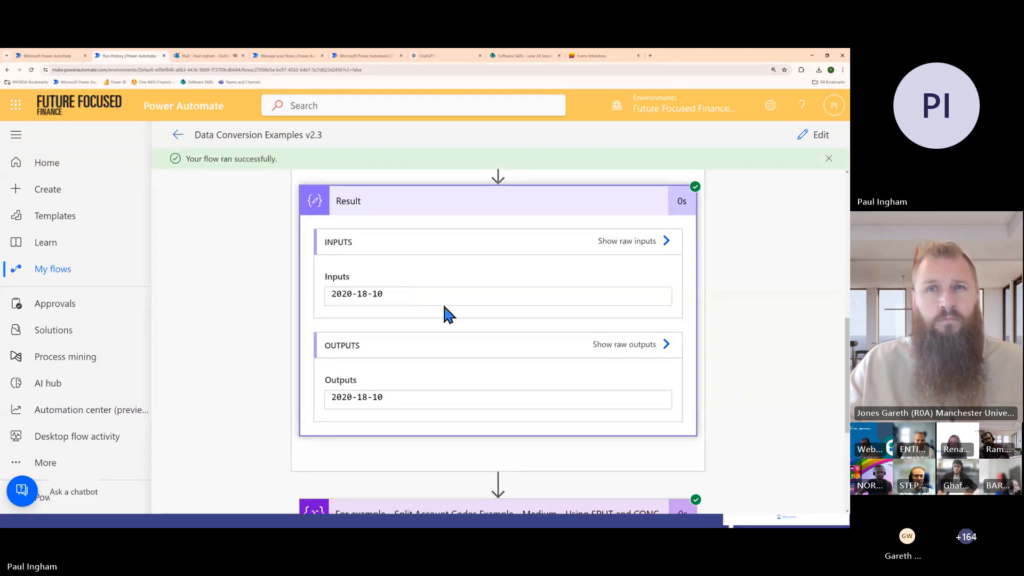
key("alt+Tab")
Switch to the slide show, advance to the split codes example slide, and return to the flow's run details
key("alt+Tab")
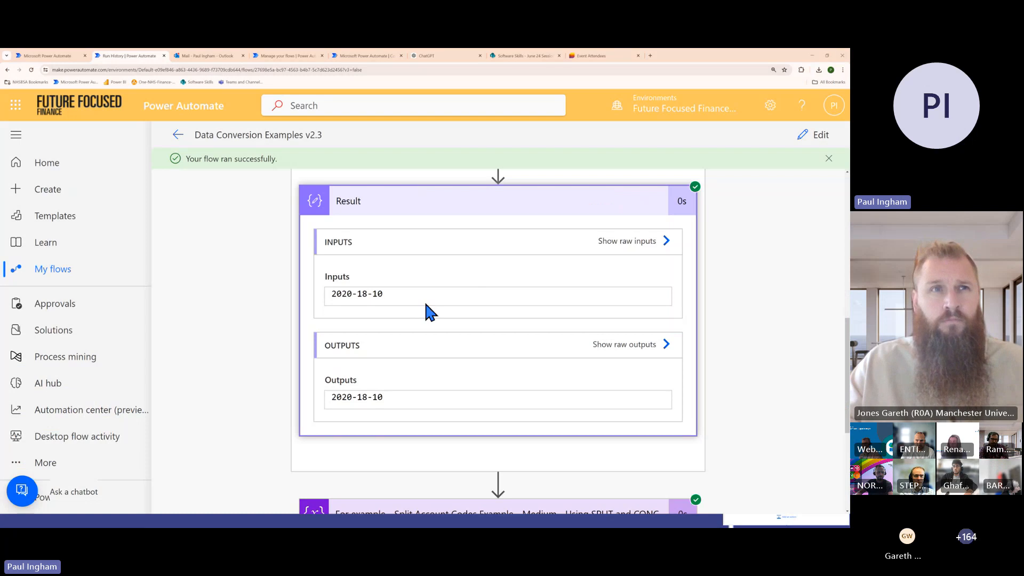
key("alt+Tab")
left_click(426, 304)
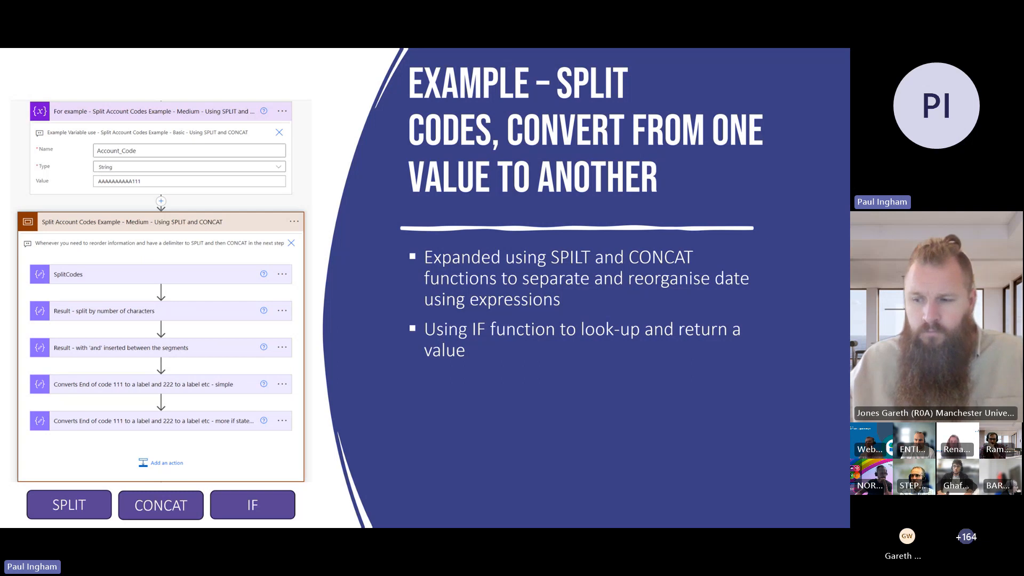
key("alt+Tab")
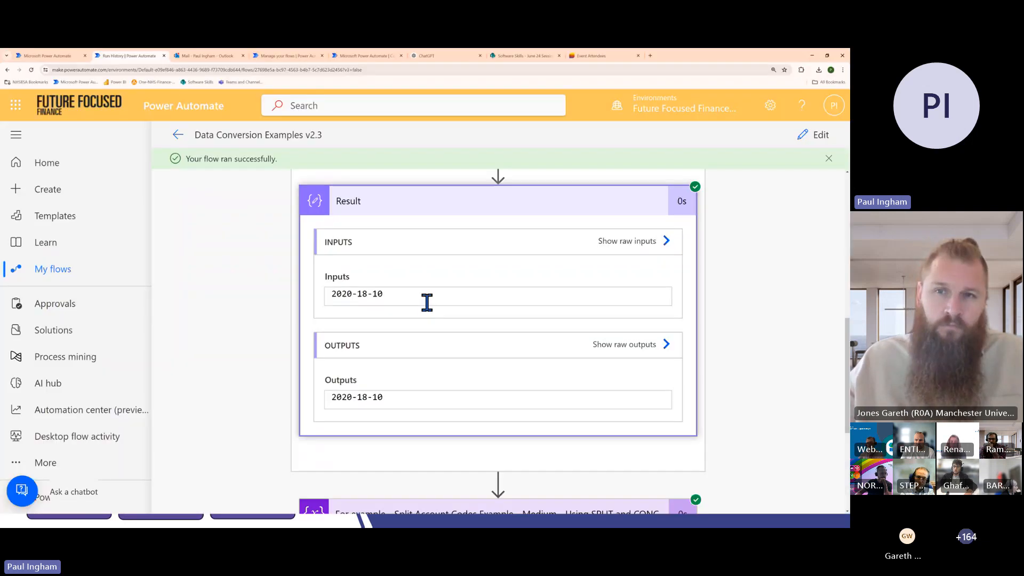
Expand the Split Account Codes Example scope in the run details and inspect the Account_Code variable's name, type and value
scroll(482, 300, "down", 3)
scroll(522, 342, "down", 3)
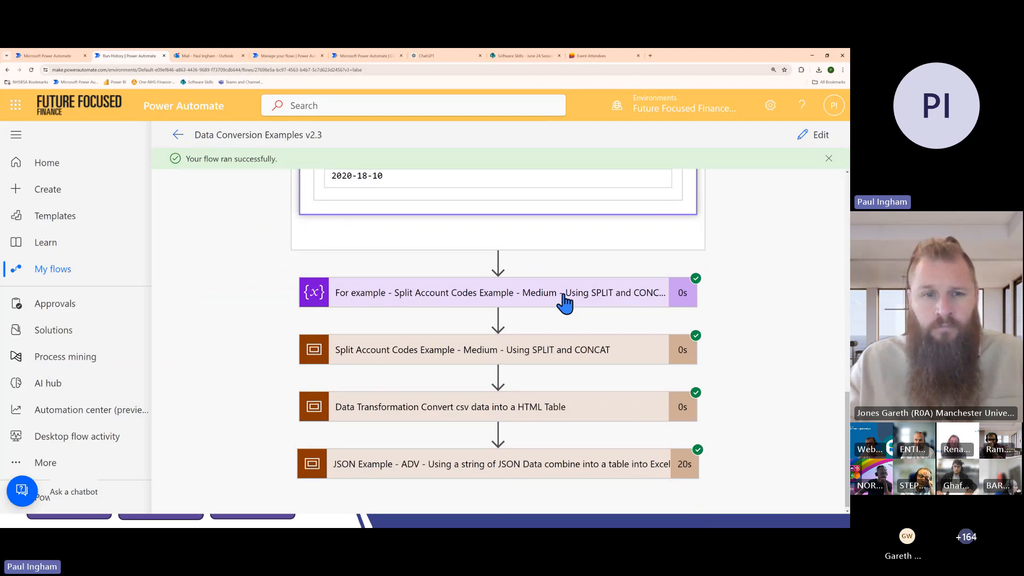
left_click(571, 350)
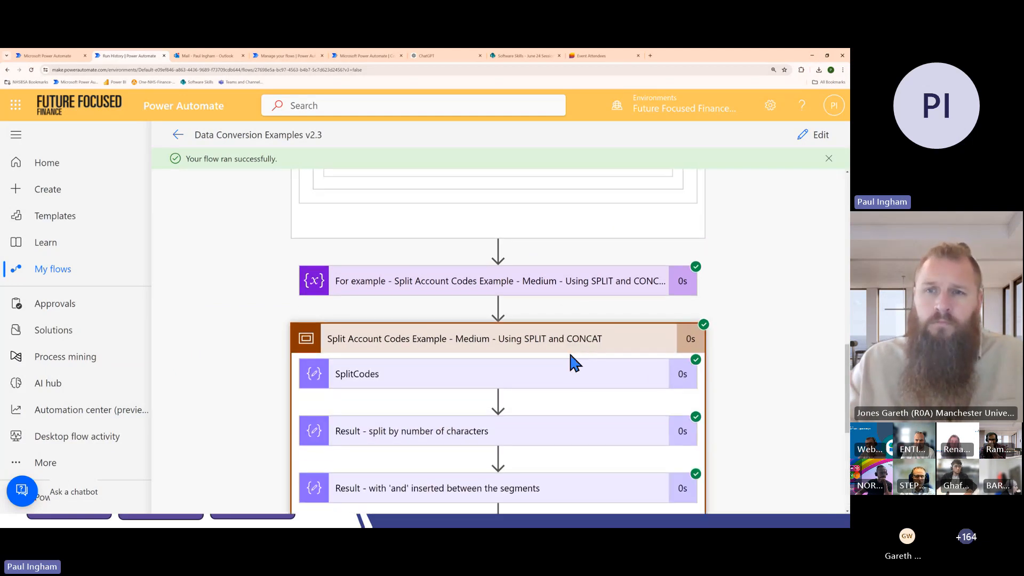
key("alt+Tab")
key("alt+Tab")
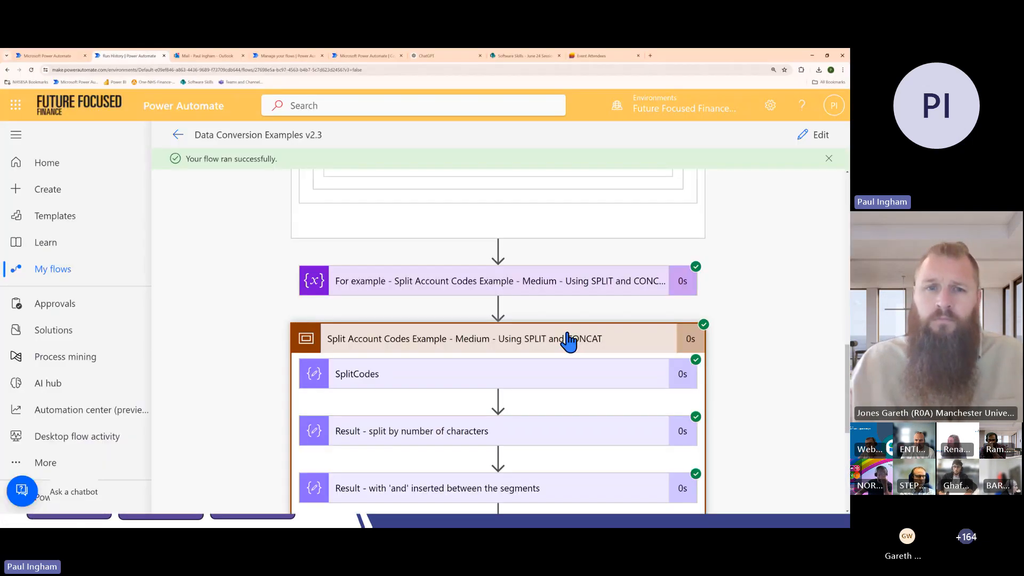
left_click(544, 300)
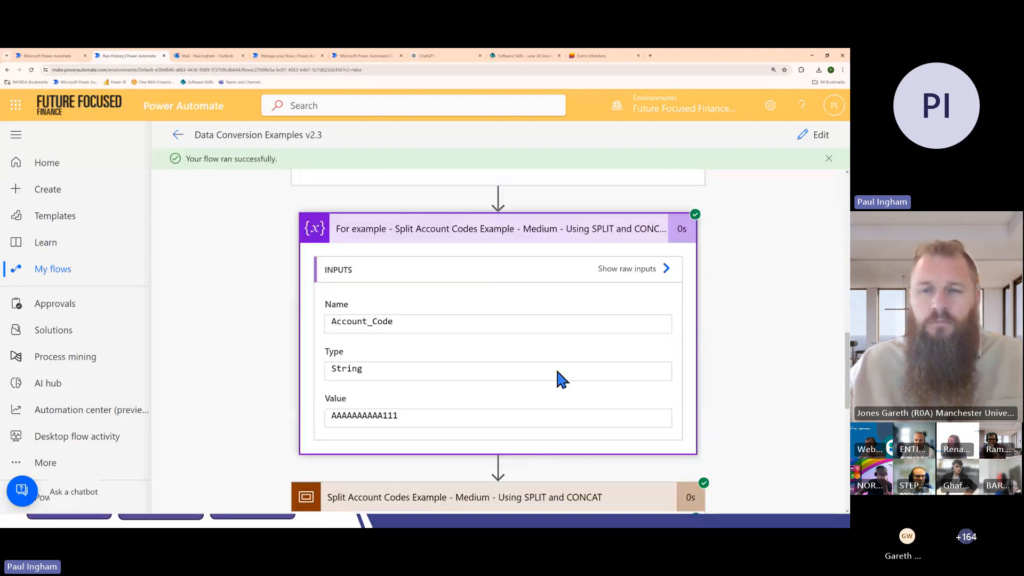
left_click_drag(423, 402, 320, 403)
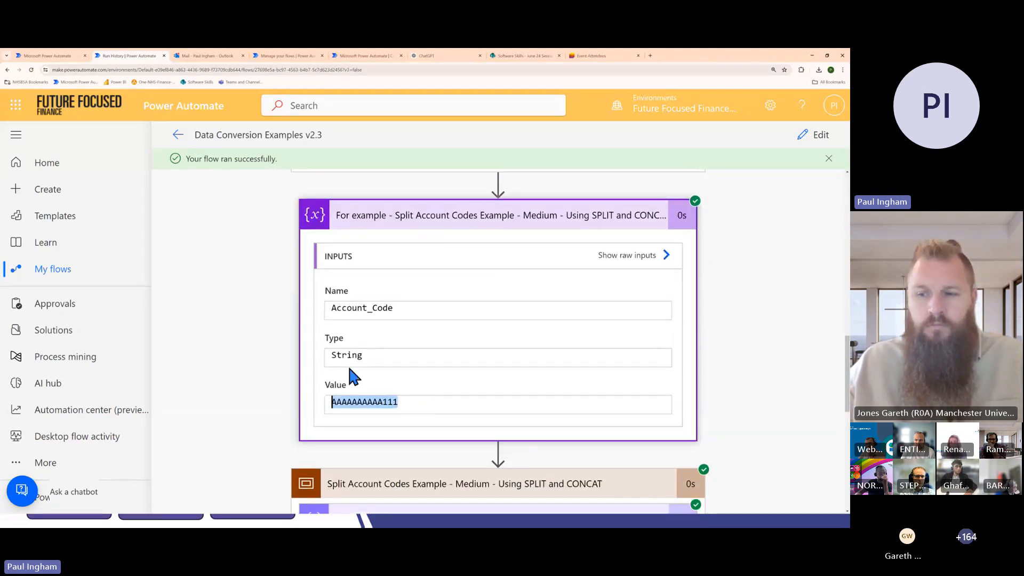
Inspect the run inputs and outputs of SplitCodes, collapse it, and inspect those of 'Result - split by number of characters'
scroll(408, 383, "down", 4)
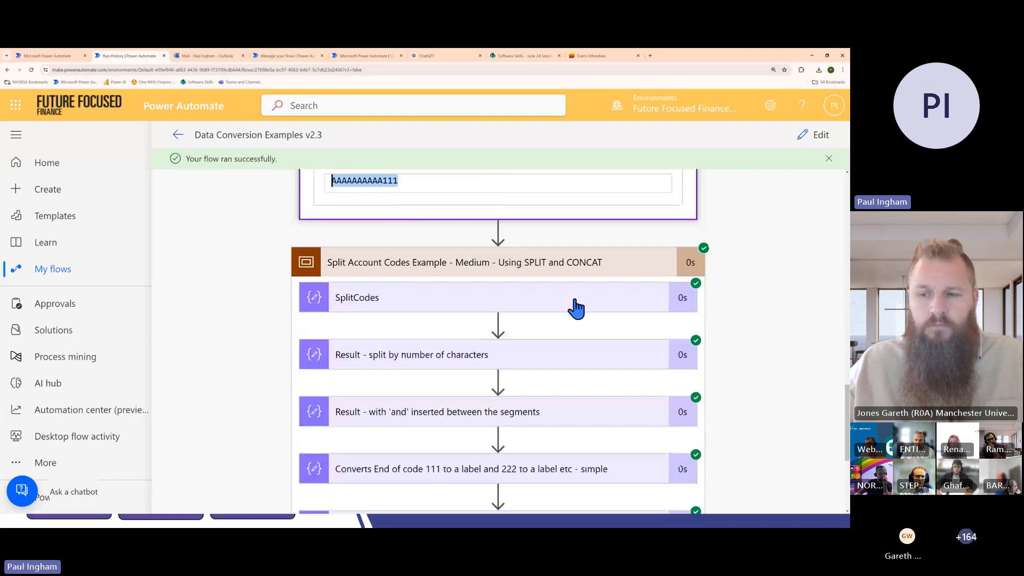
left_click(578, 304)
scroll(580, 303, "down", 2)
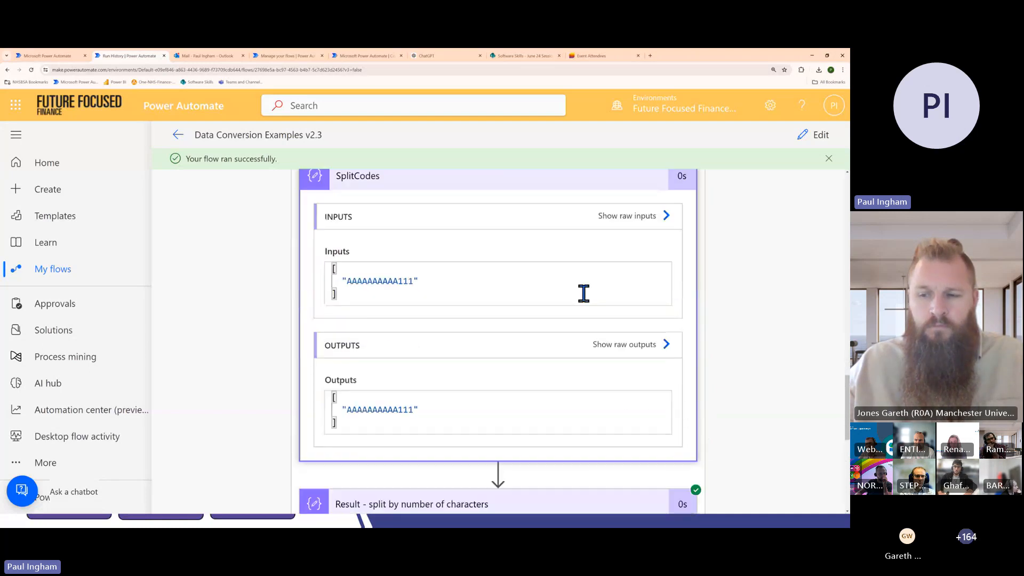
left_click(487, 186)
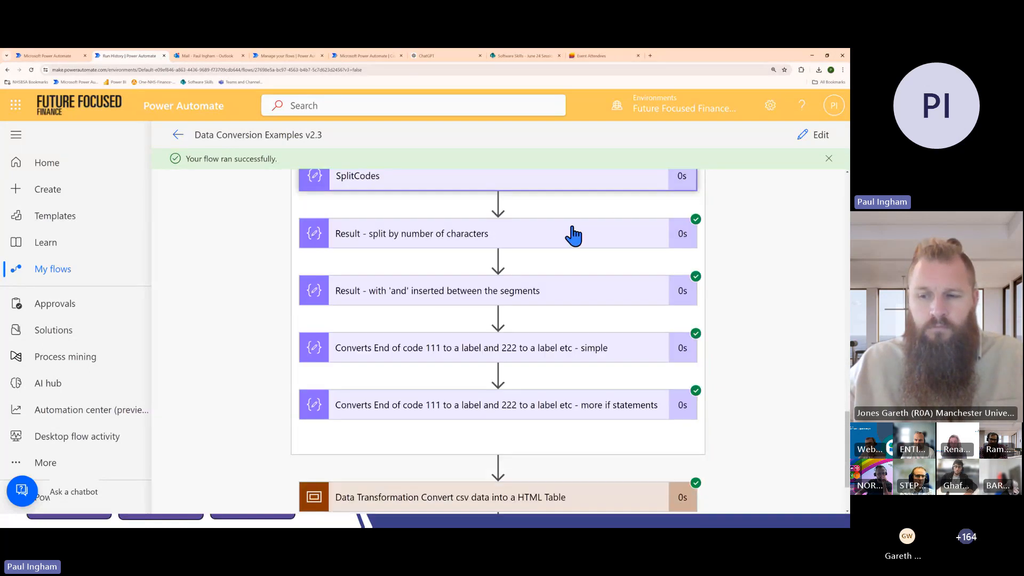
left_click(611, 240)
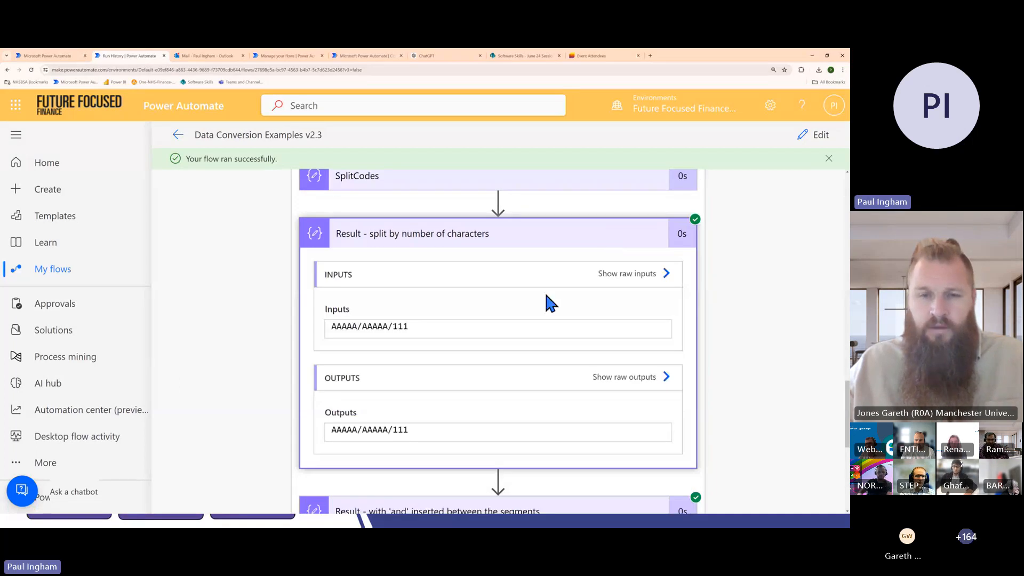
Advance the slide show to the SPLIT function explanation for SplitCodes and return to the flow's run details
key("alt+Tab")
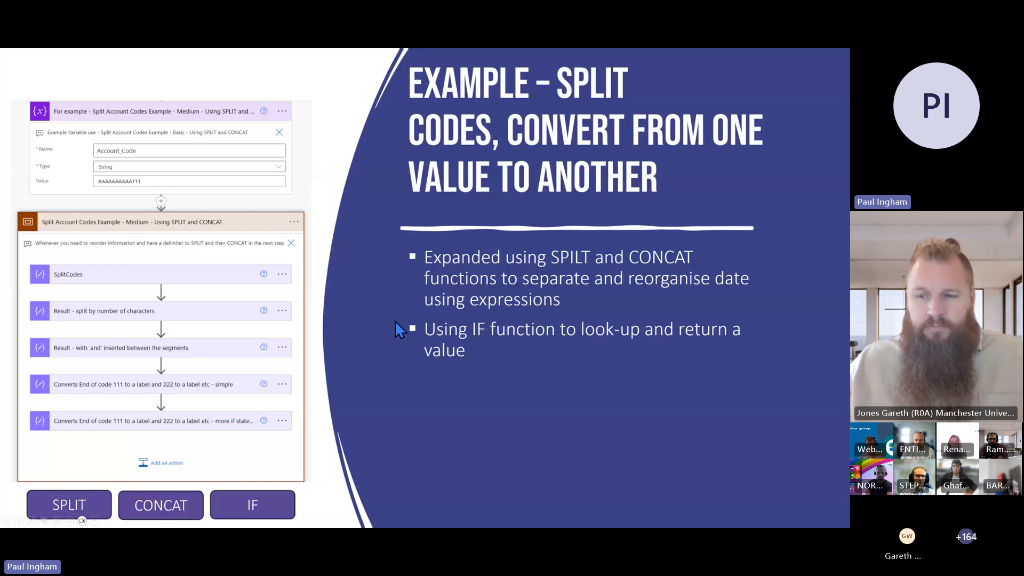
left_click(395, 321)
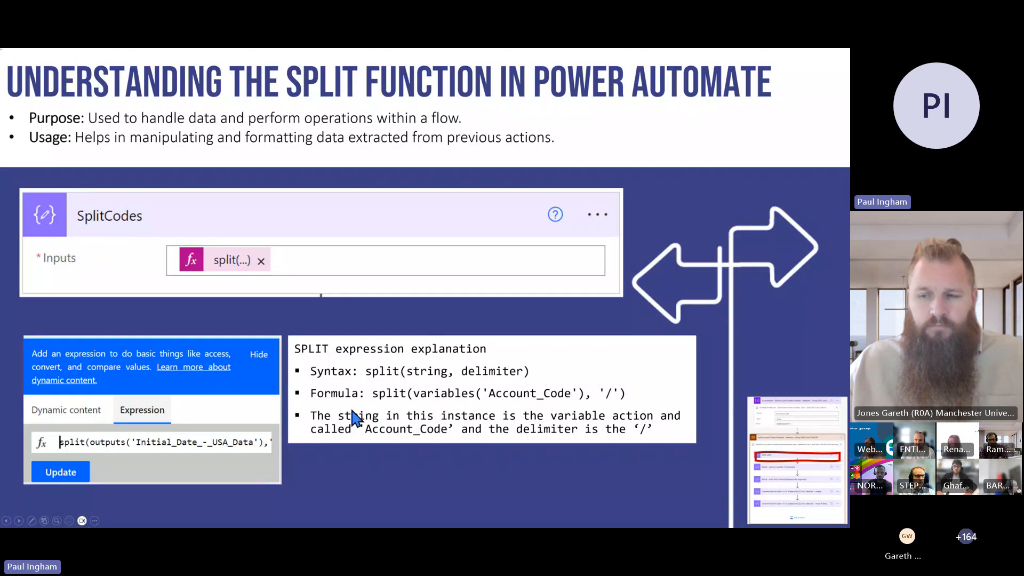
key("alt+Tab")
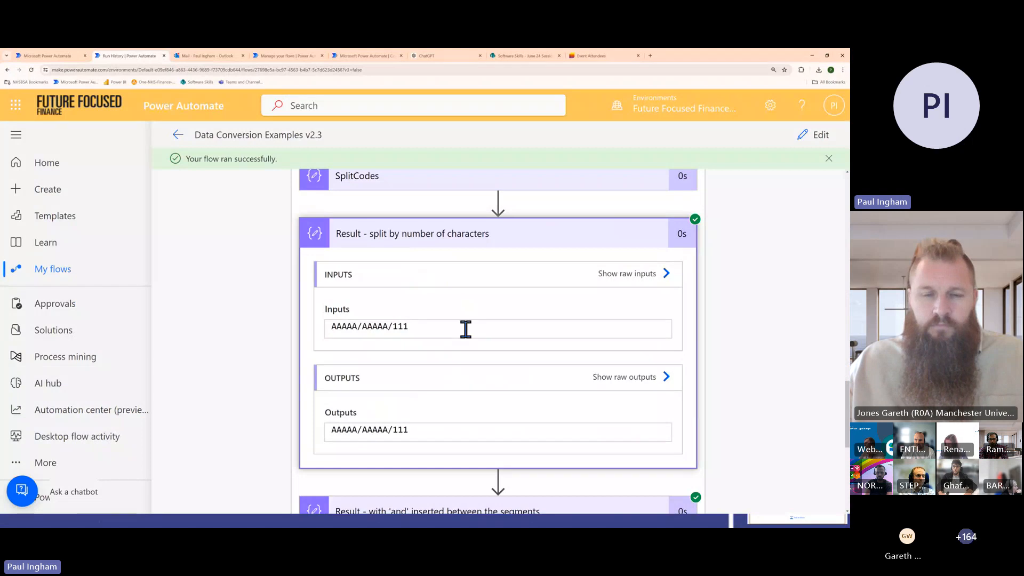
Open the flow for editing, view the SplitDates expression, and collapse the Convert a Date Example scope
left_click(818, 135)
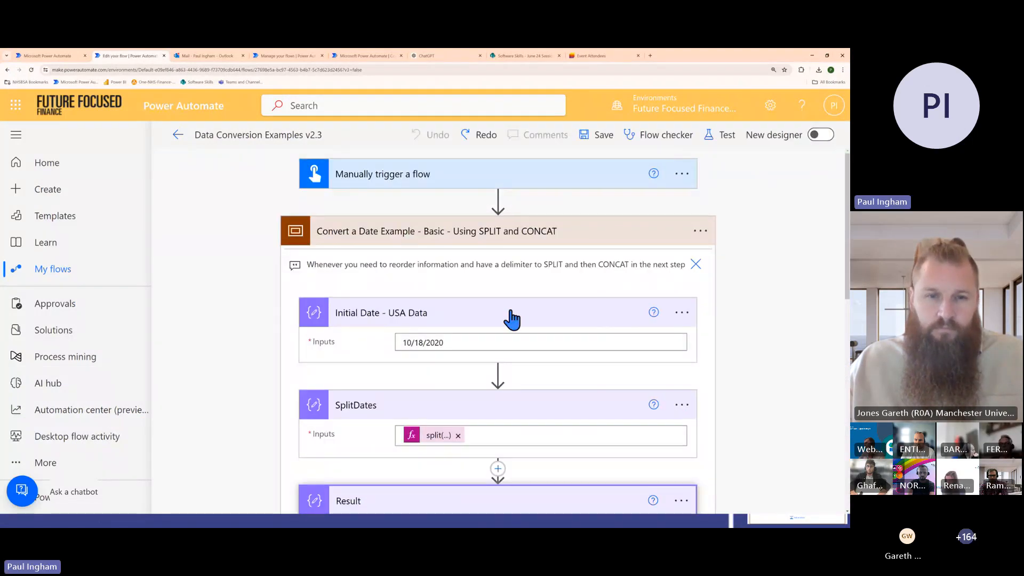
scroll(512, 318, "down", 2)
scroll(613, 274, "down", 3)
scroll(564, 341, "down", 5)
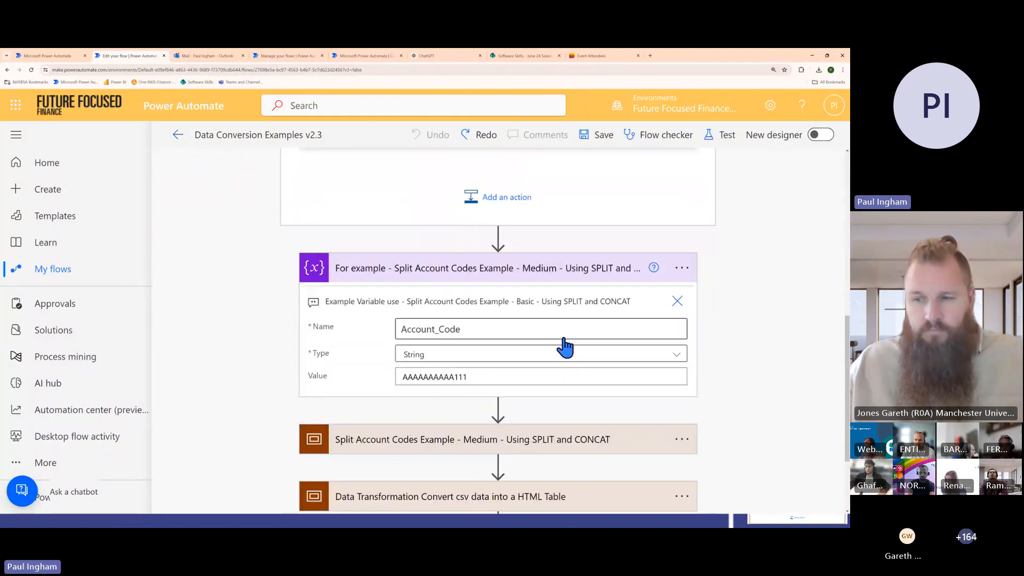
scroll(549, 293, "up", 4)
scroll(542, 271, "up", 5)
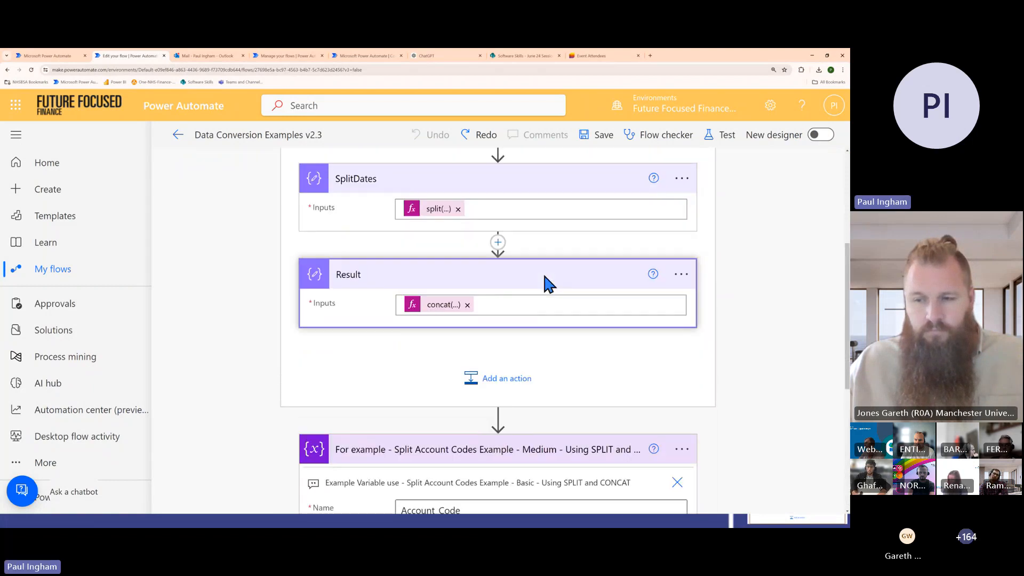
scroll(549, 253, "down", 1)
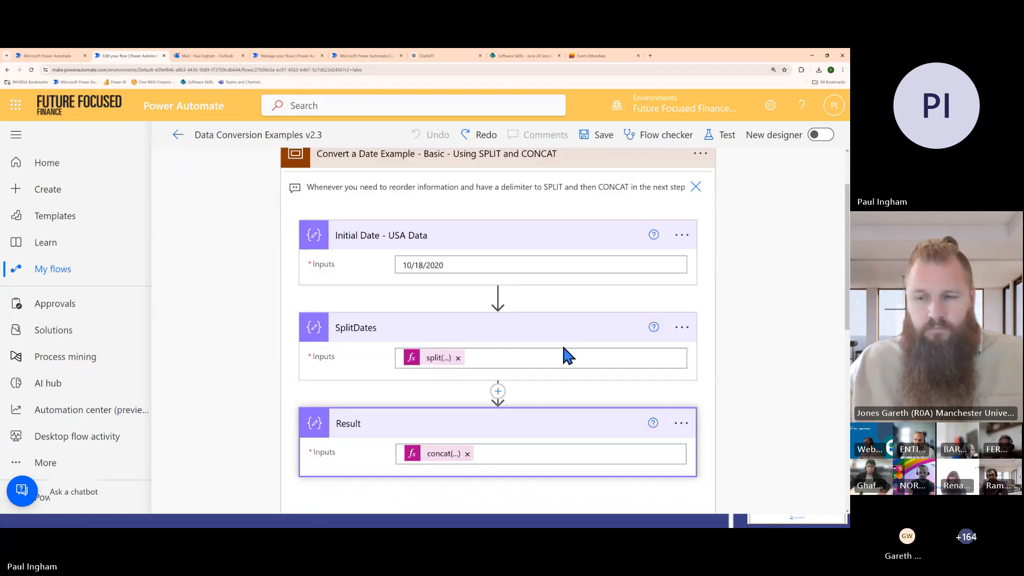
left_click(427, 358)
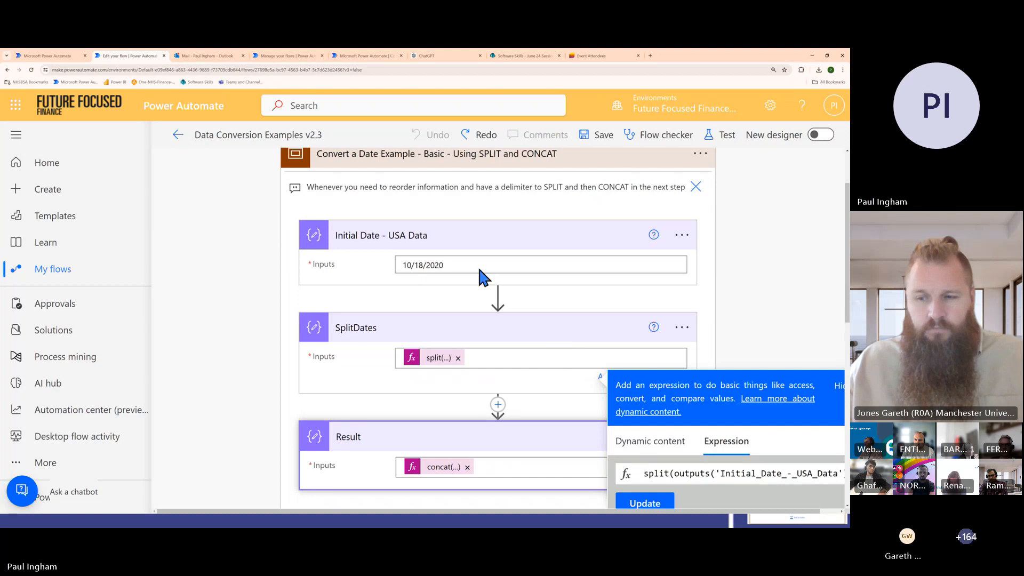
left_click(460, 156)
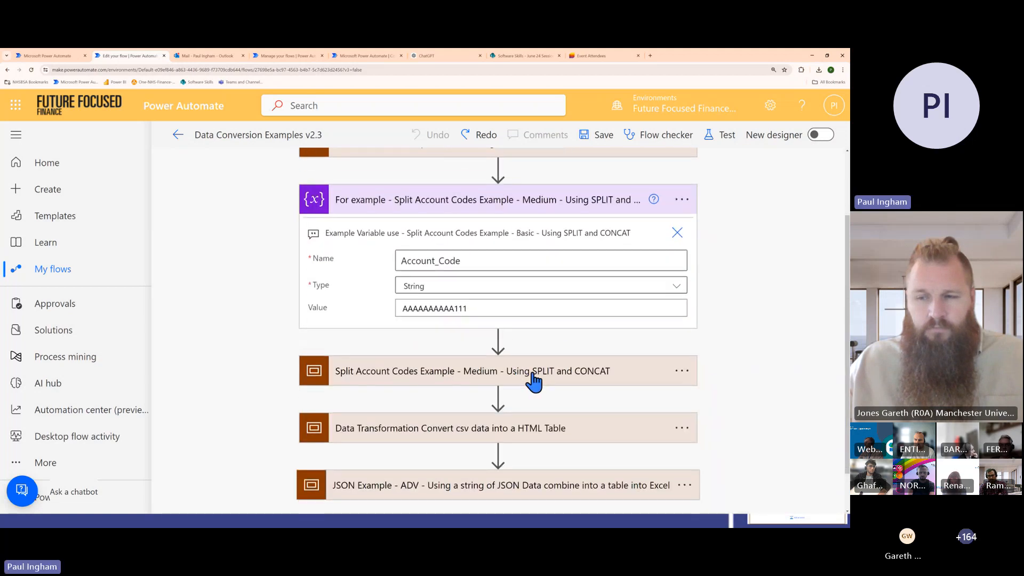
Expand the Split Account Codes Example scope and compare the SplitCodes split expression with the Account_Code variable it references
left_click(514, 376)
scroll(515, 341, "down", 2)
scroll(512, 342, "down", 1)
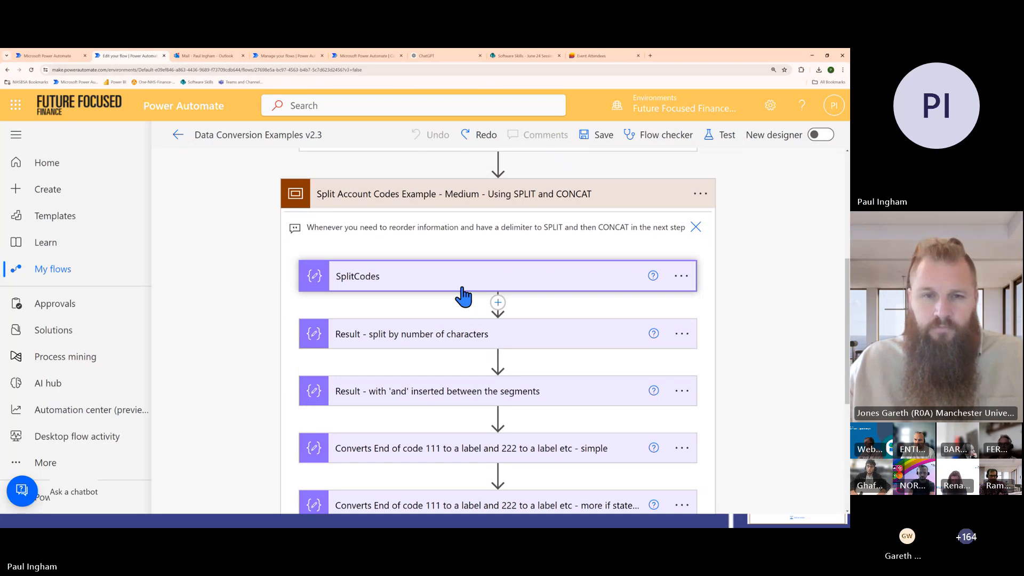
left_click(463, 295)
left_click(439, 306)
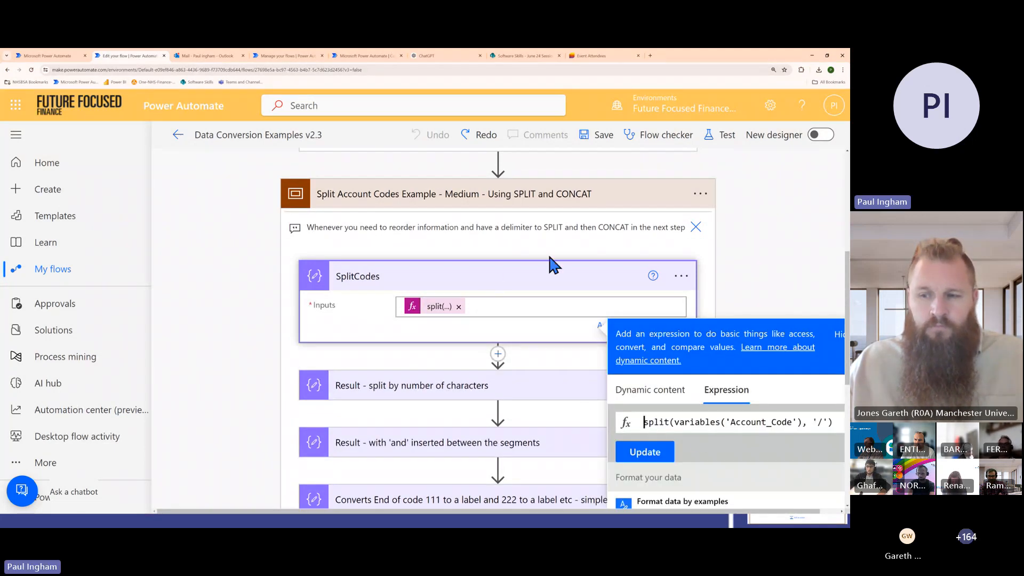
scroll(517, 238, "up", 2)
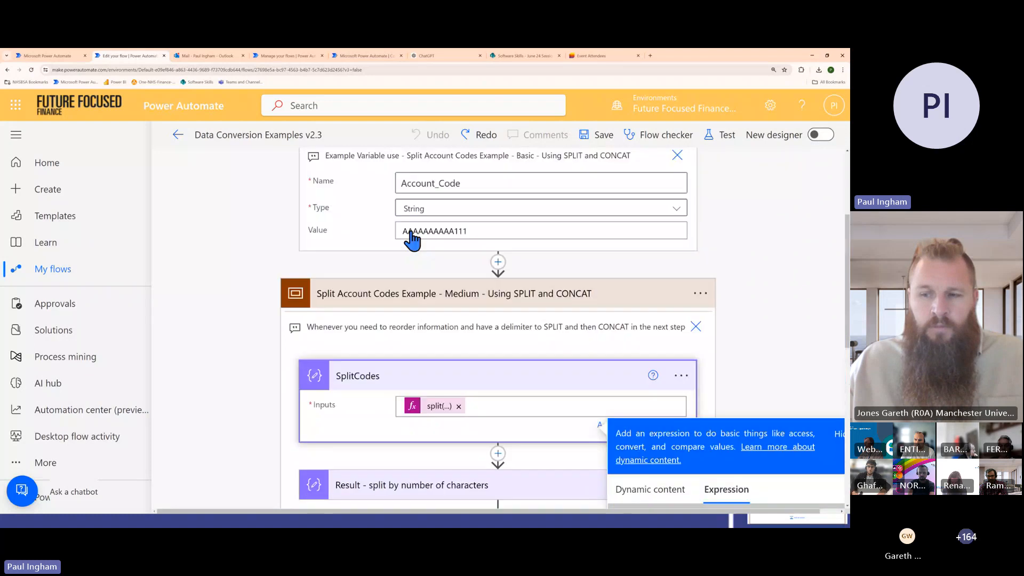
scroll(448, 258, "down", 2)
scroll(454, 276, "down", 2)
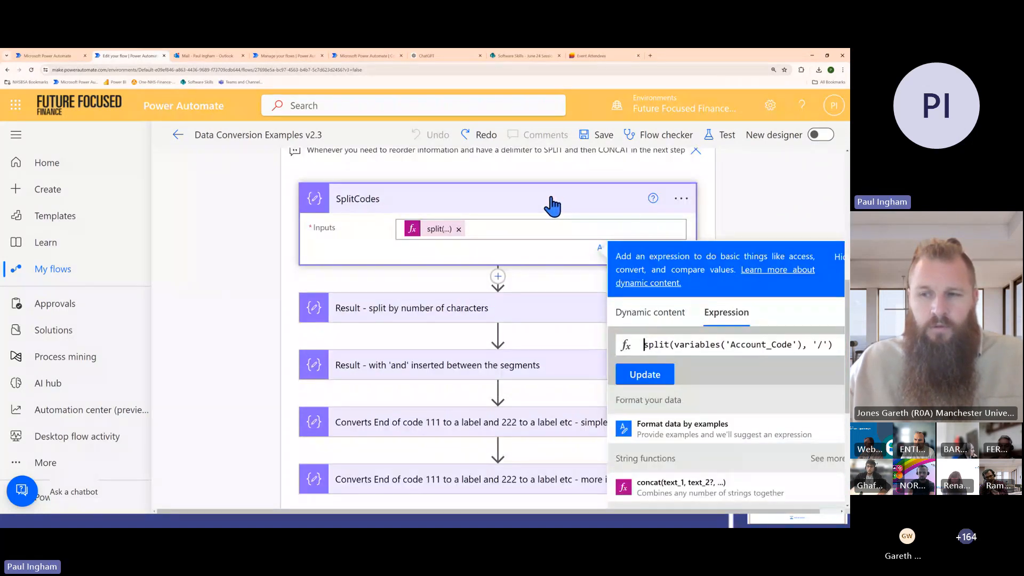
left_click(555, 205)
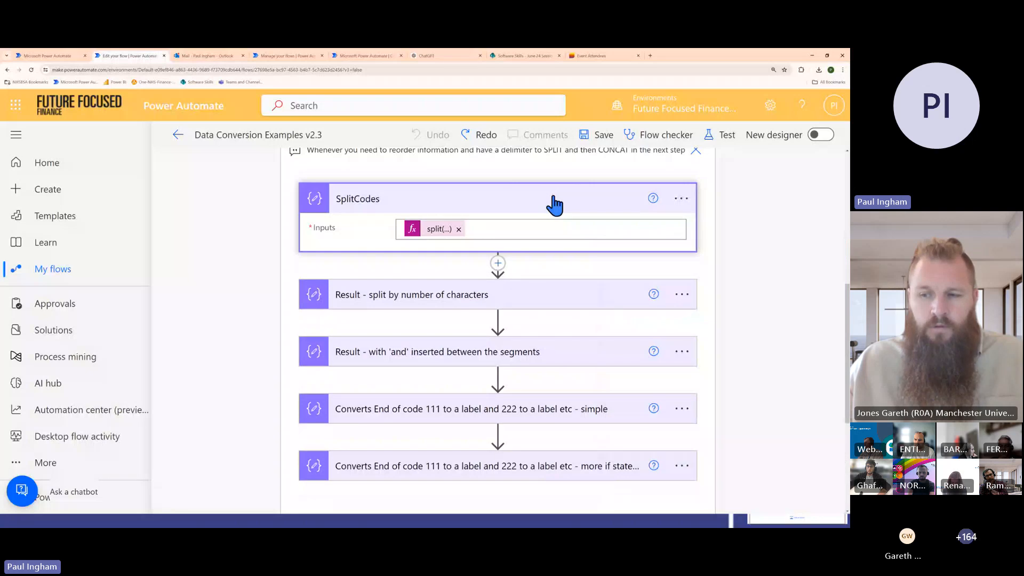
Expand 'Result - split by number of characters' and examine the concat, substring and Account_Code parts of its input expression
left_click(535, 301)
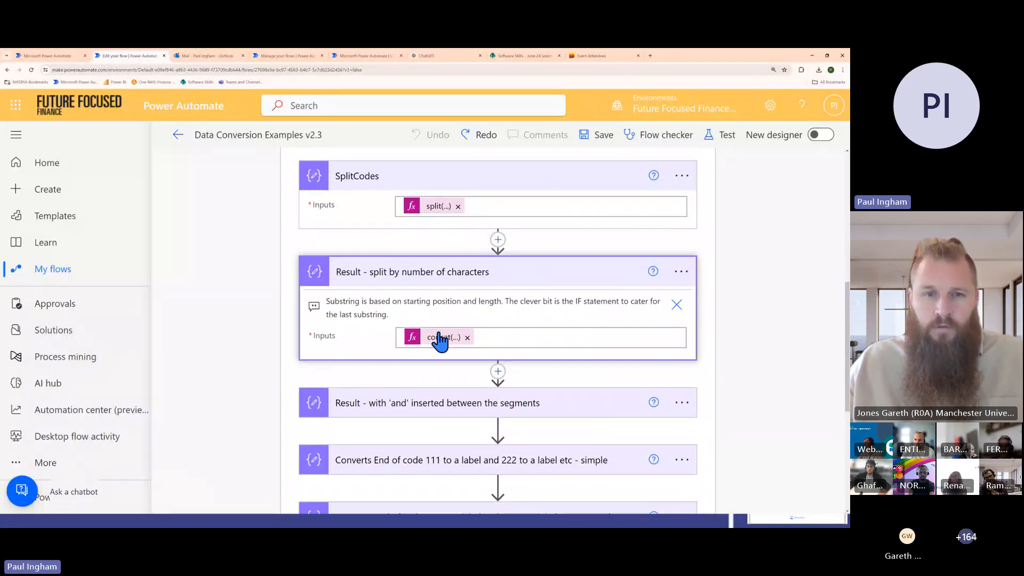
left_click(440, 337)
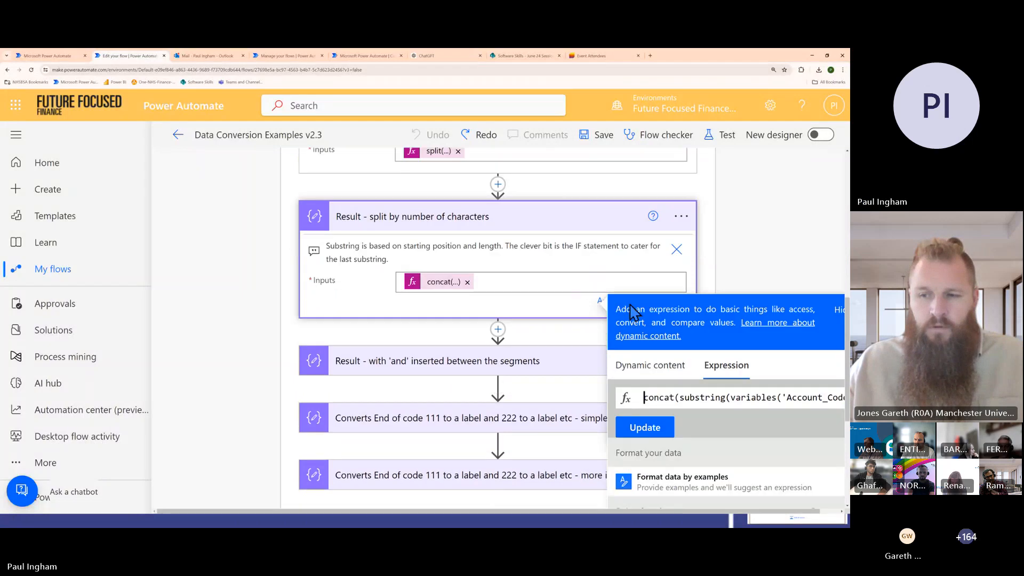
left_click_drag(741, 398, 836, 397)
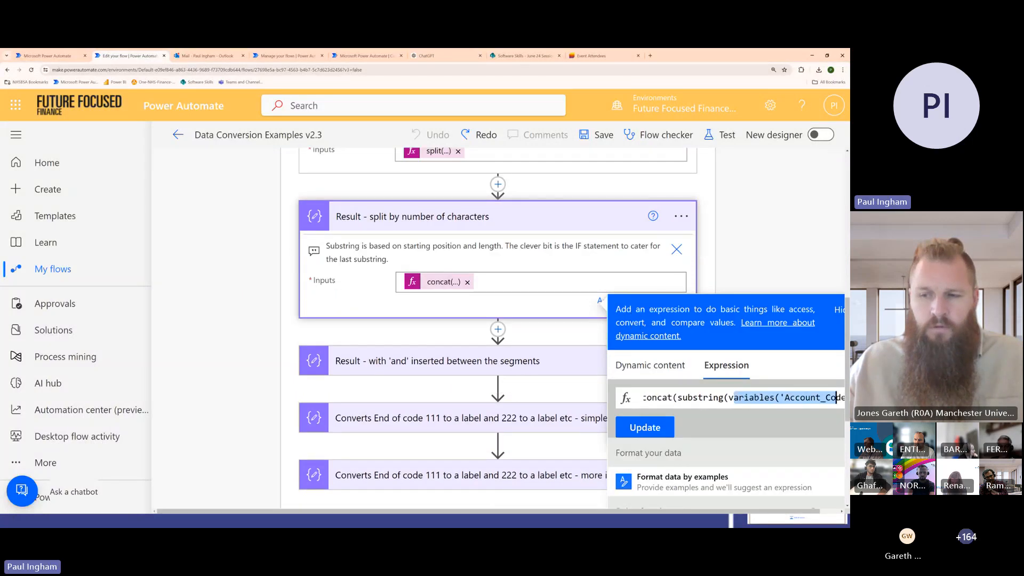
left_click(795, 399)
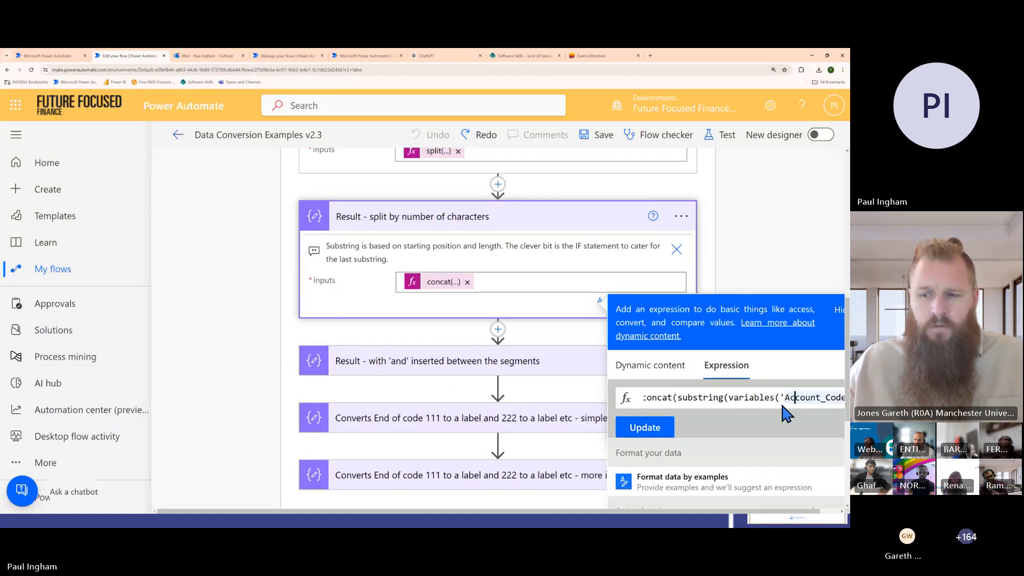
left_click_drag(775, 398, 831, 398)
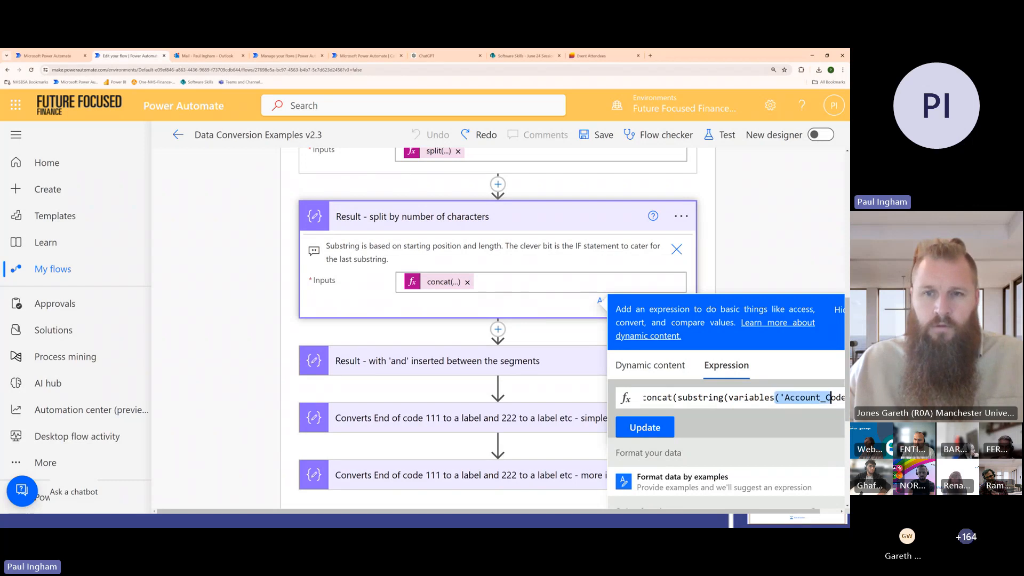
left_click_drag(673, 397, 643, 397)
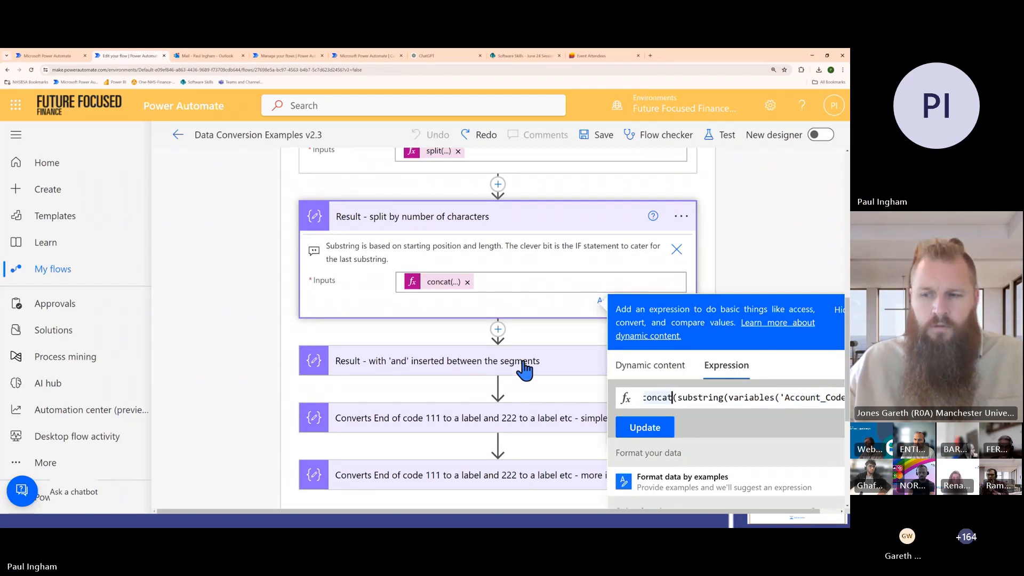
Expand 'Result - with 'and' inserted between the segments' and view its concat input expression
left_click(534, 361)
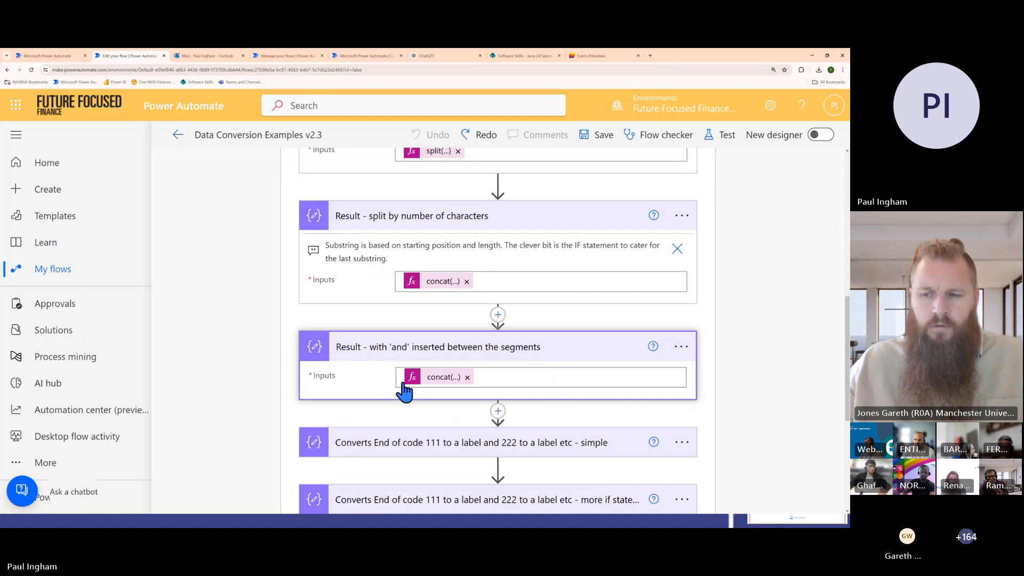
left_click_drag(424, 378, 476, 379)
left_click(475, 379)
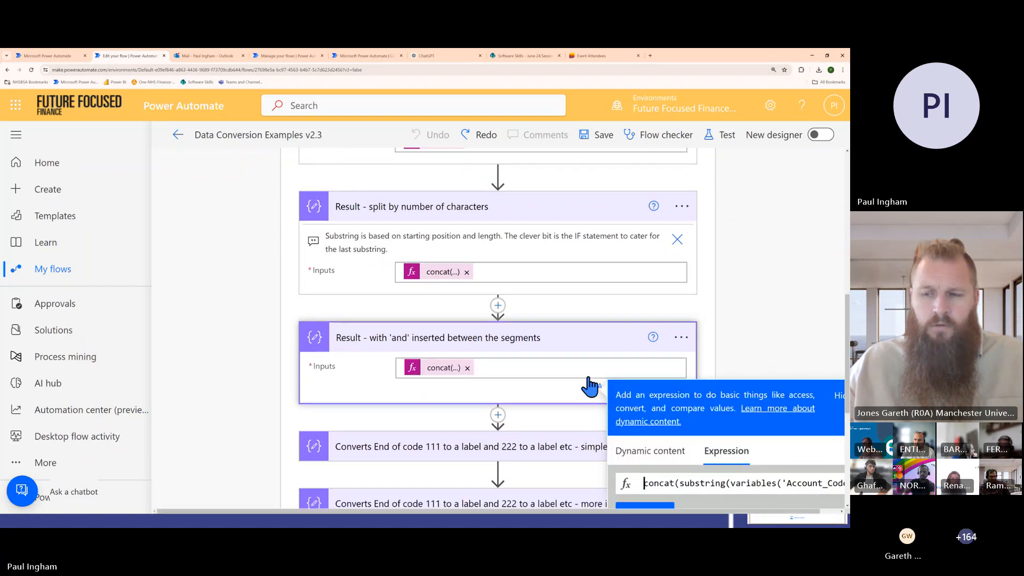
scroll(589, 386, "down", 2)
Switch to the slide show and advance to the SUBSTRING function explanation slide
key("alt+Tab")
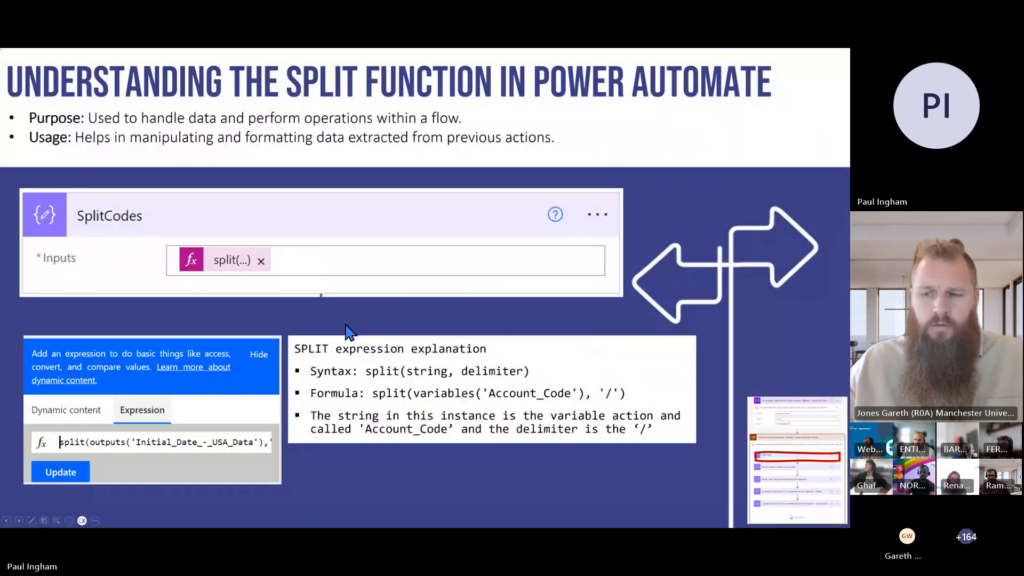
left_click(404, 344)
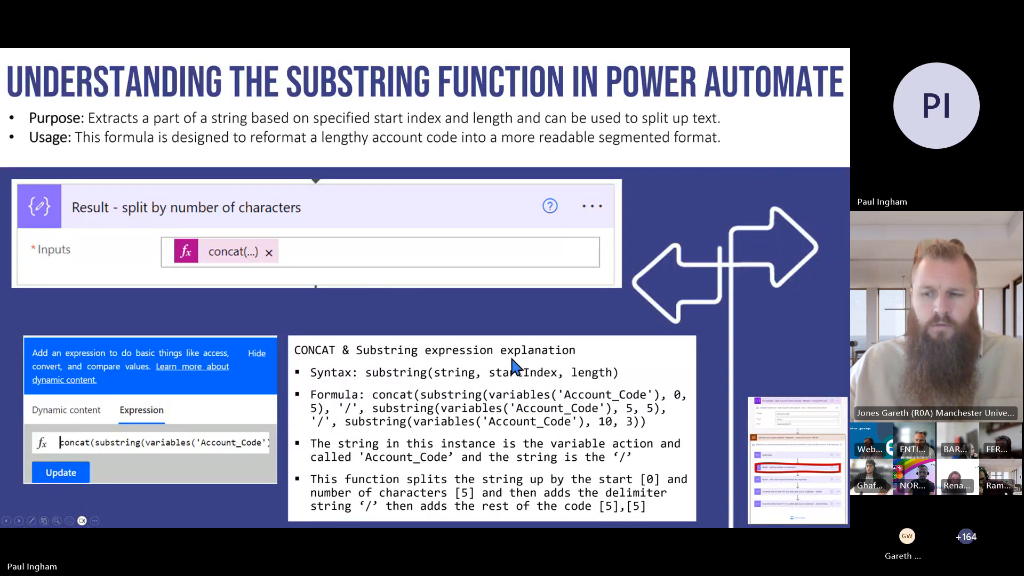
Switch to Power Automate, reopen the concat expression of 'Result - with 'and' inserted between the segments' and clear the expression text
key("alt+Tab")
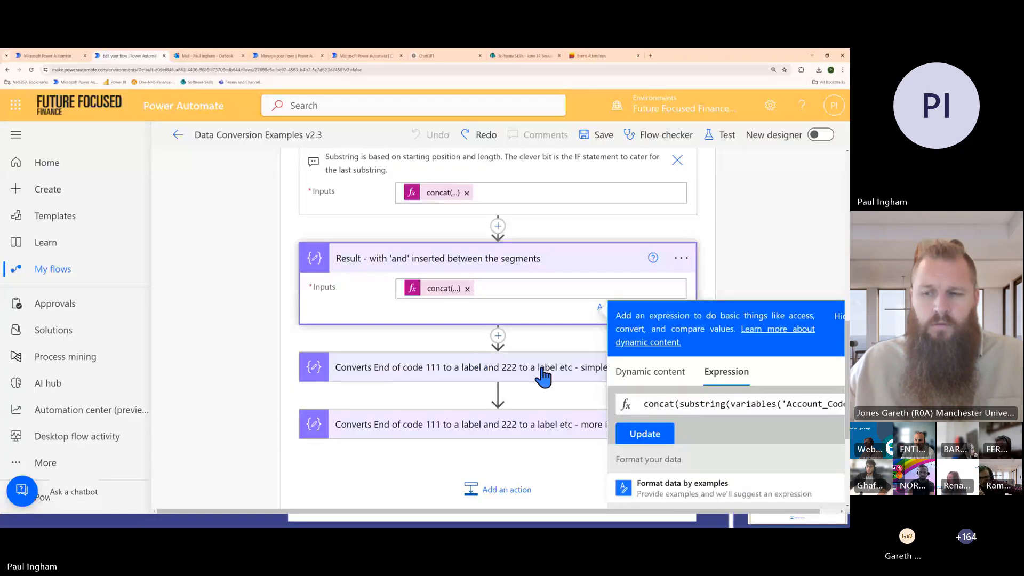
left_click(502, 262)
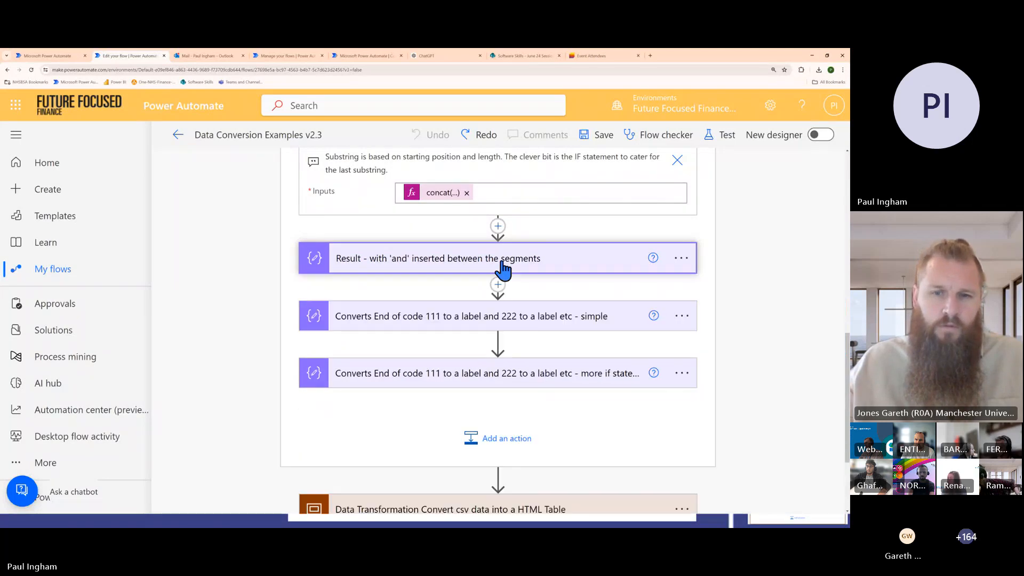
left_click(518, 269)
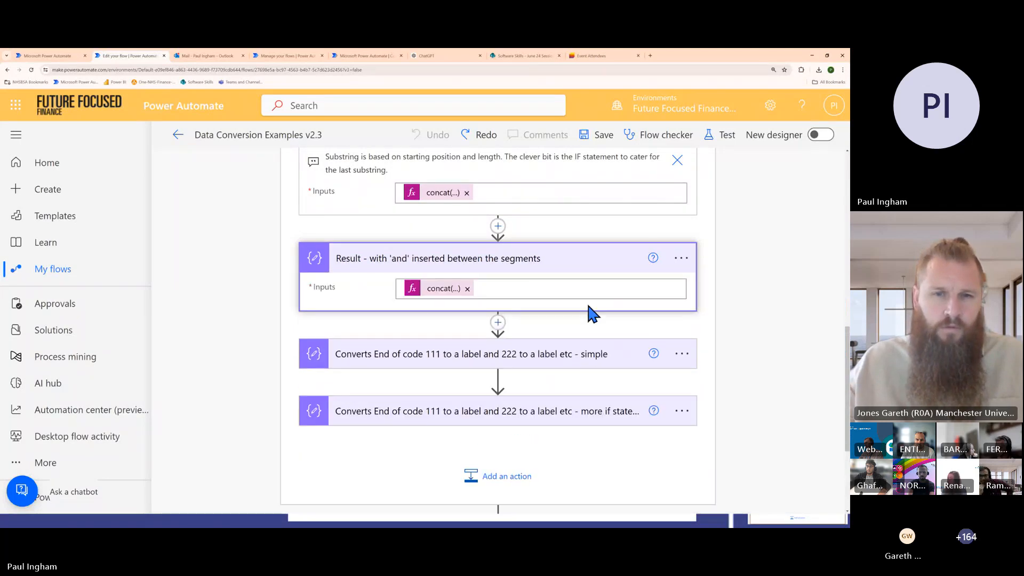
left_click(433, 289)
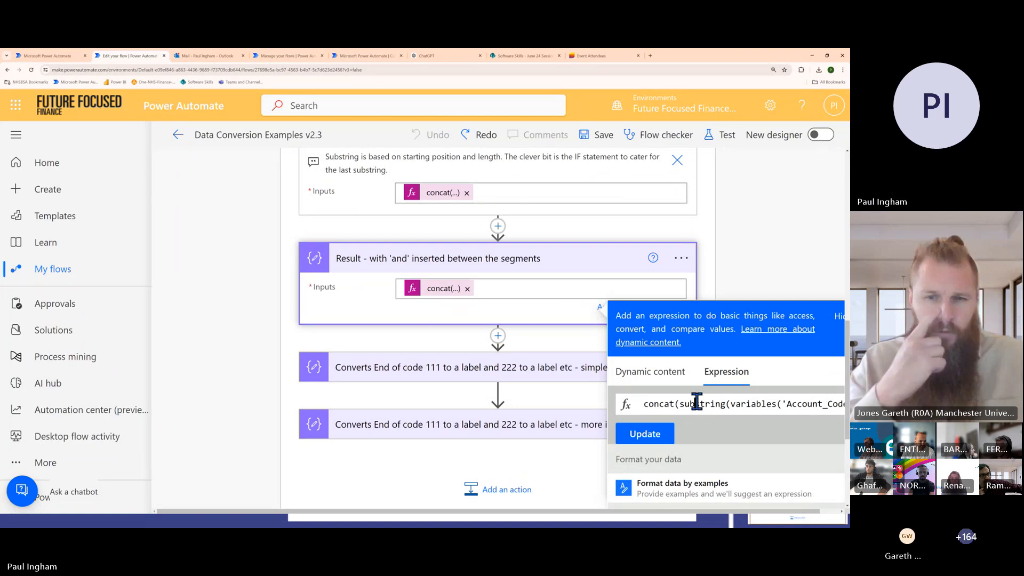
key("ctrl+a")
key("BackSpace")
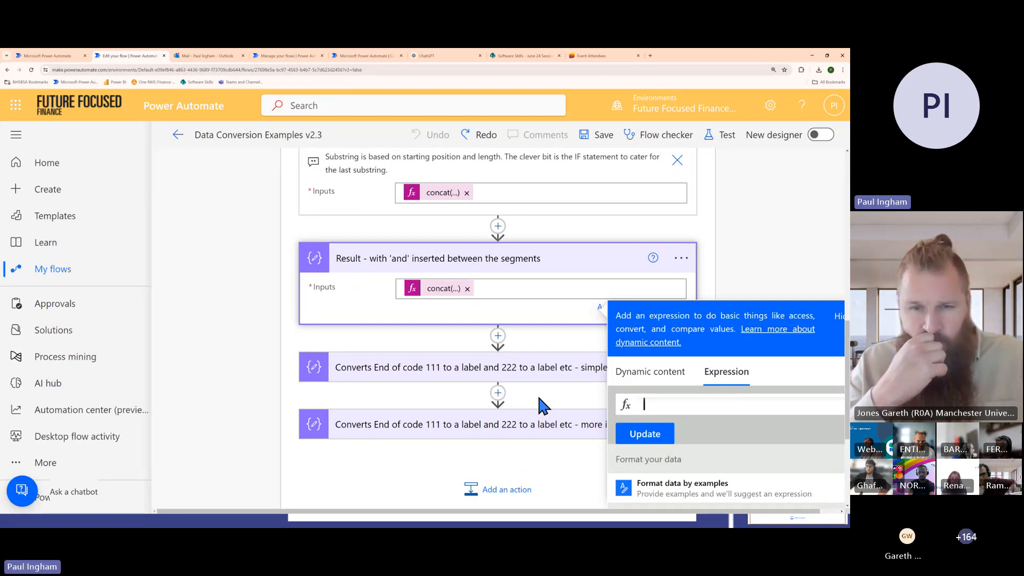
Compare the SUBSTRING explanation slide with the Account_Code variable's value in the Power Automate flow, finishing on the slide
key("alt+Tab")
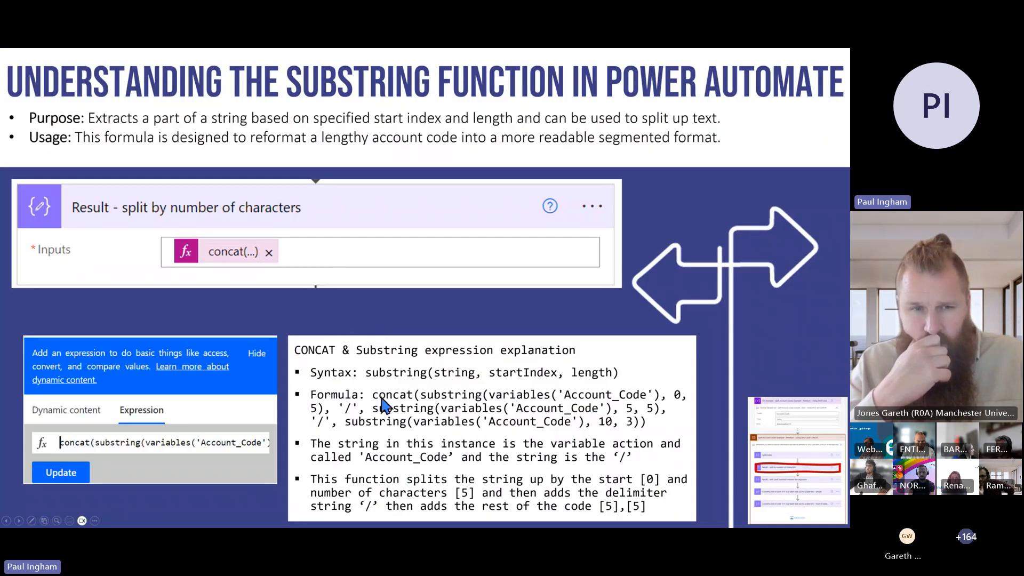
key("alt+Tab")
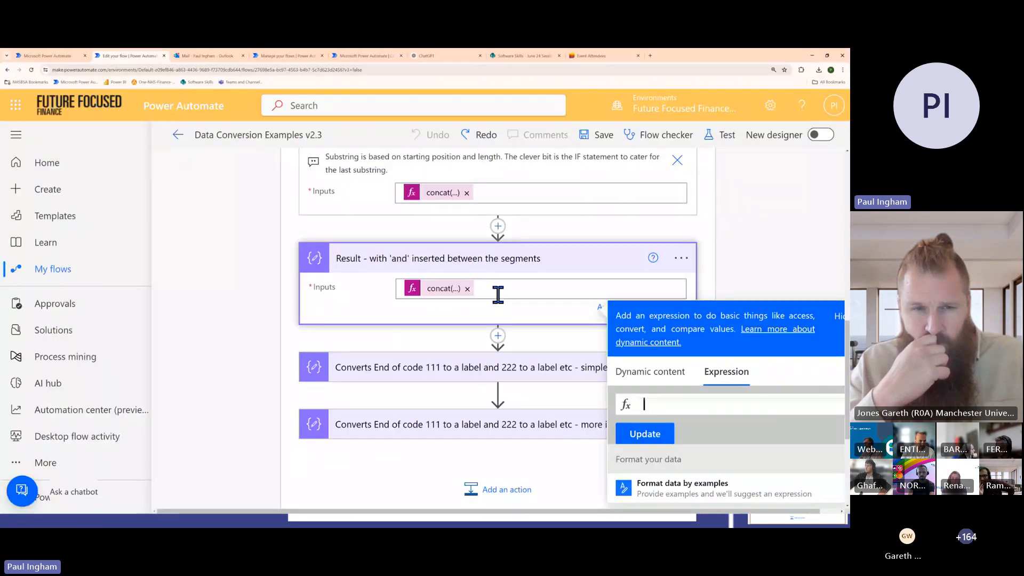
scroll(498, 295, "up", 4)
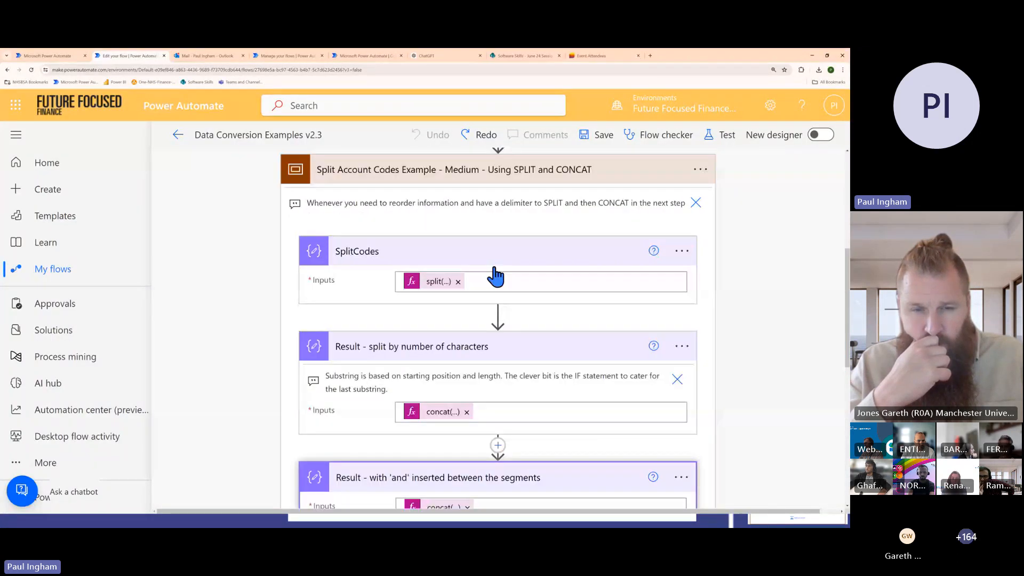
scroll(495, 276, "up", 2)
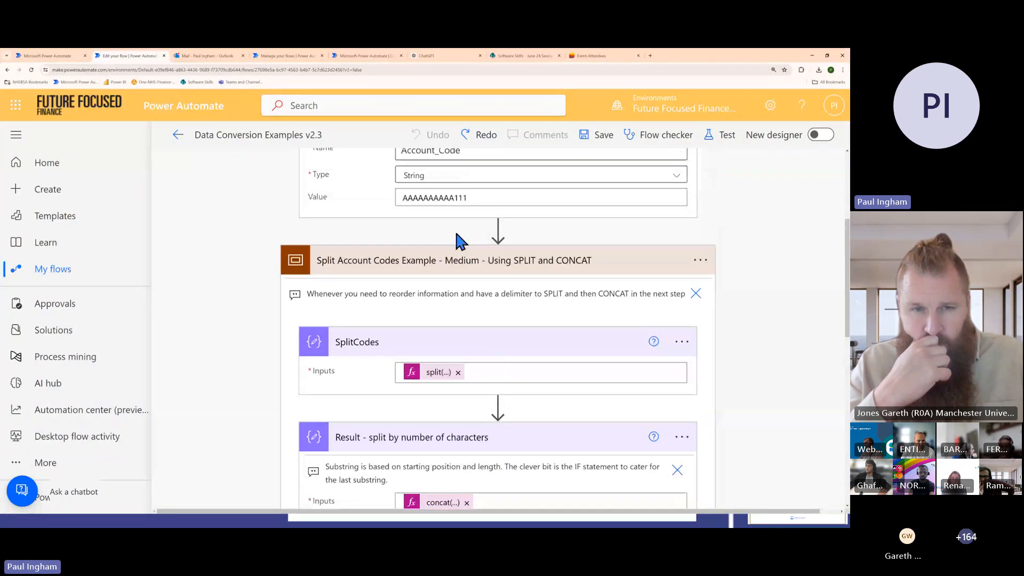
left_click(434, 197)
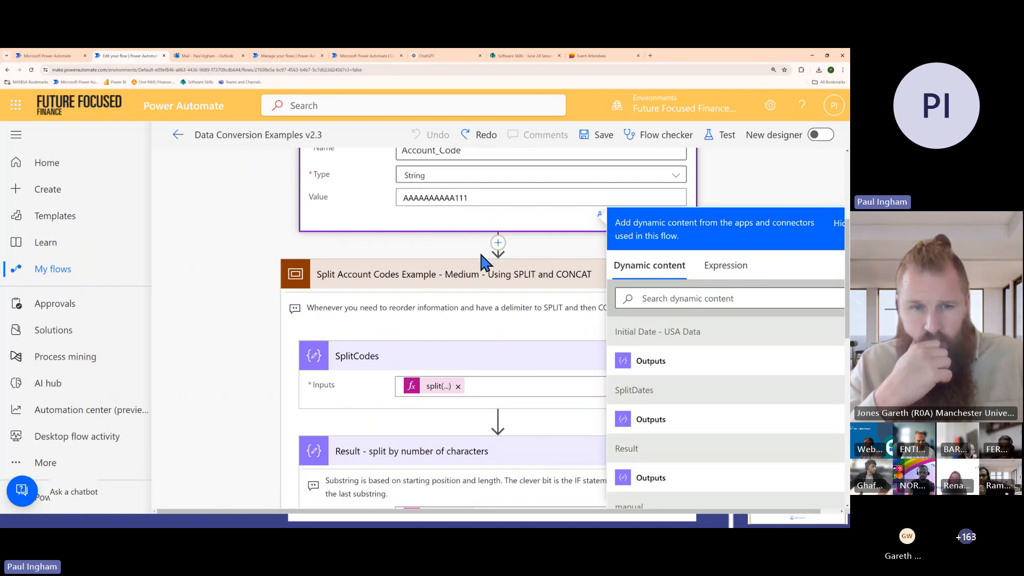
scroll(467, 280, "down", 2)
key("alt+Tab")
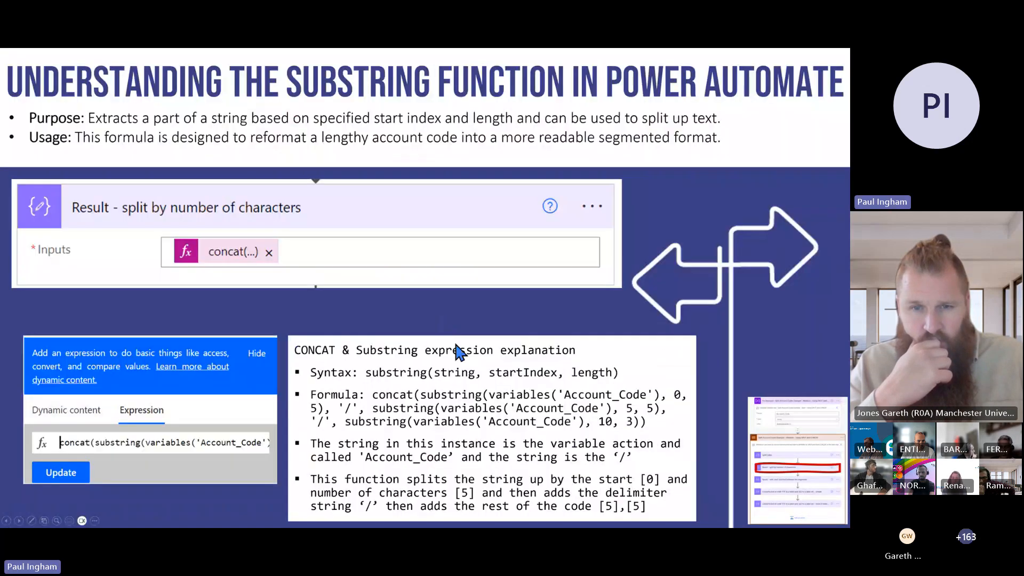
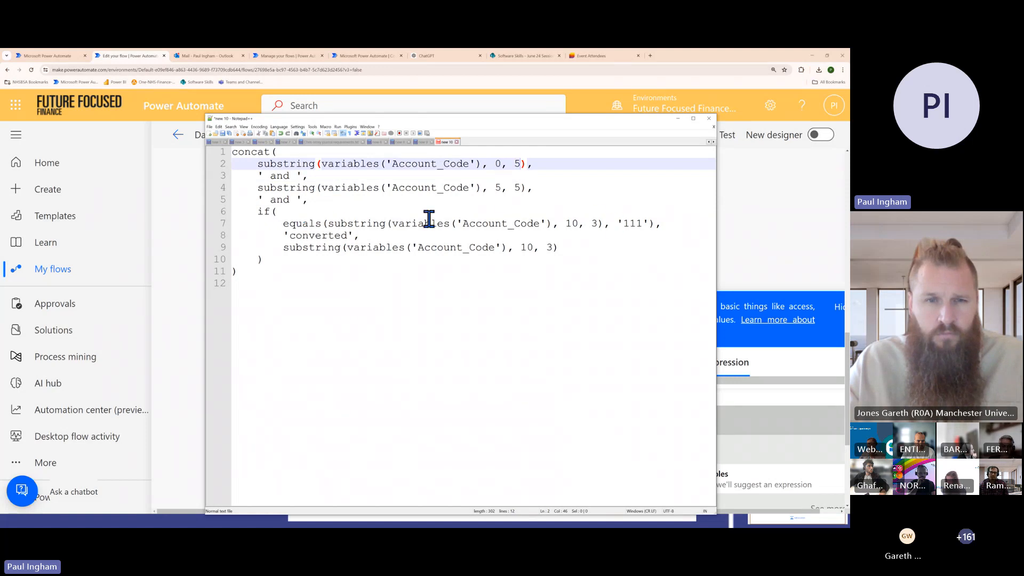
Examine the if condition in the Notepad++ concat expression, highlighting its equals test, the '111' value and the 'converted' result
double_click(633, 223)
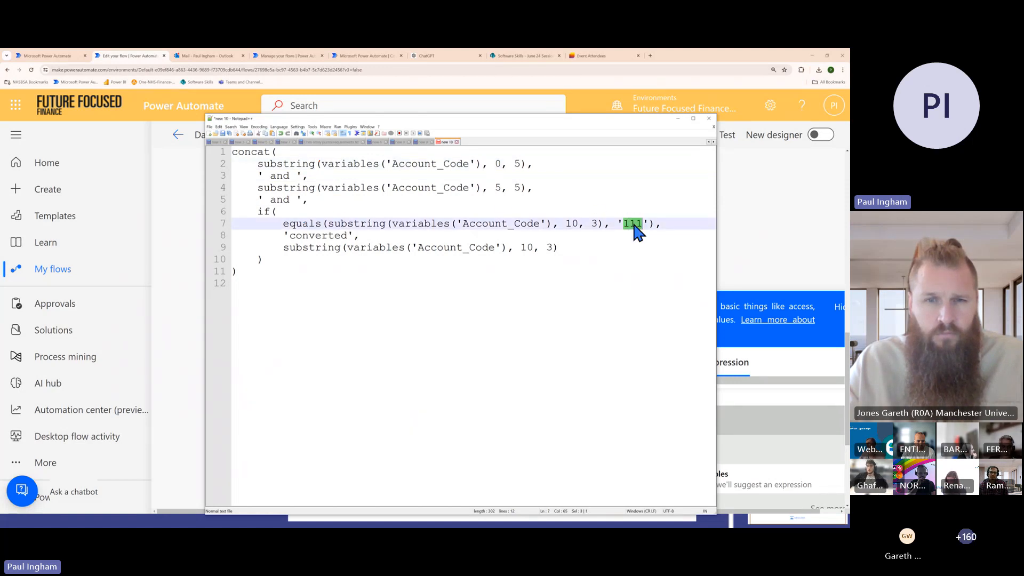
double_click(318, 235)
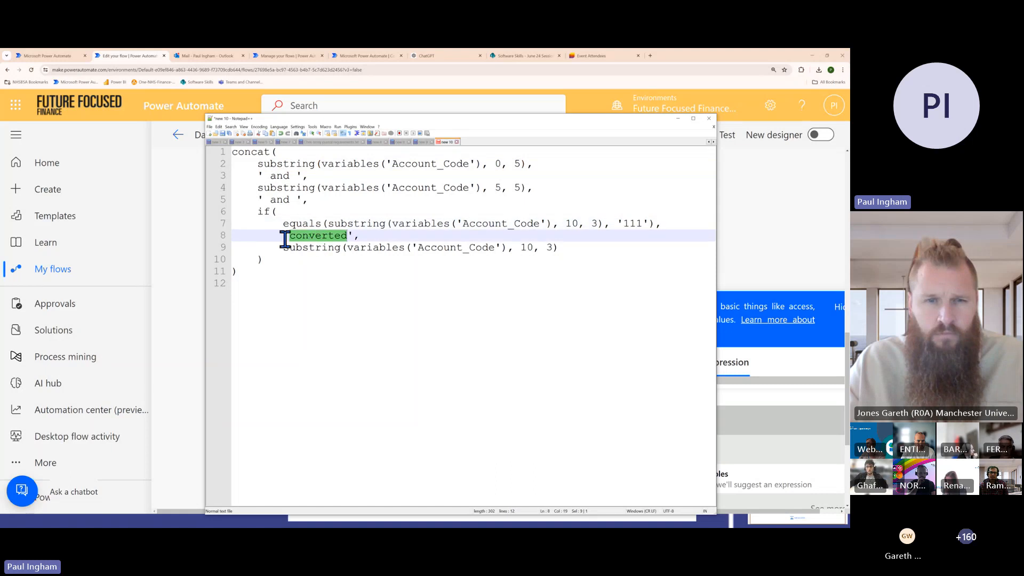
left_click(271, 260)
left_click(253, 273)
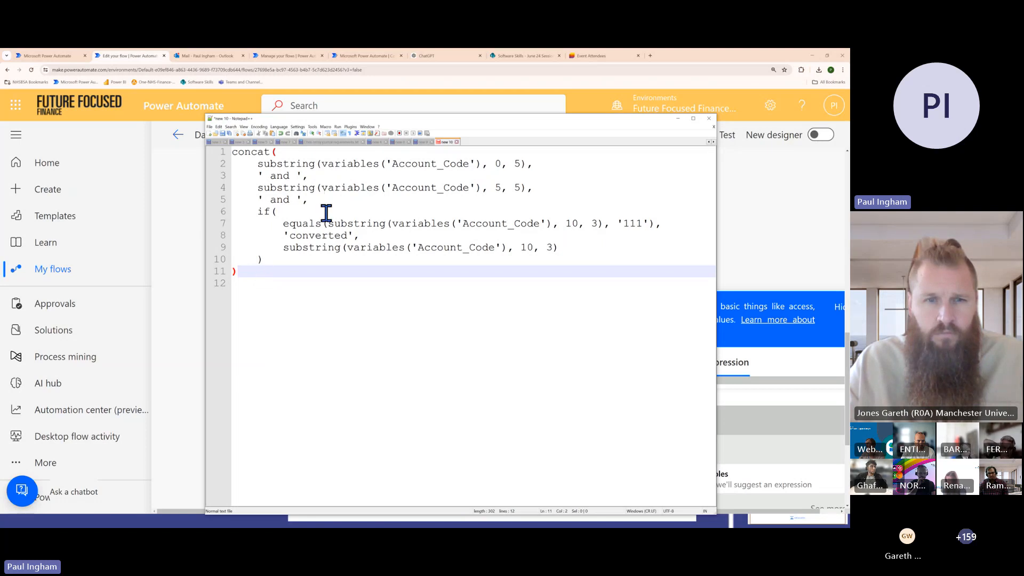
double_click(635, 223)
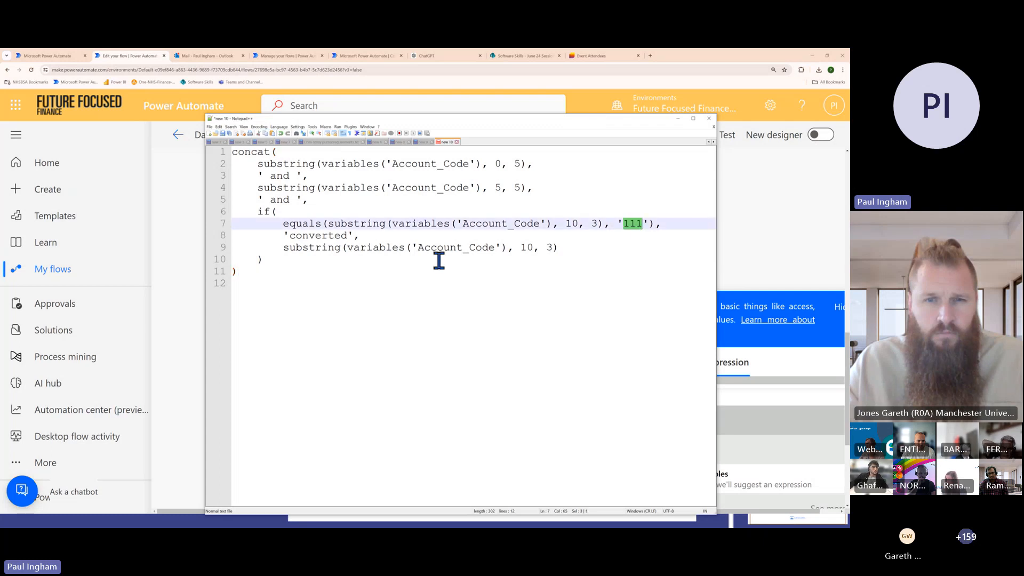
left_click(326, 235)
double_click(326, 235)
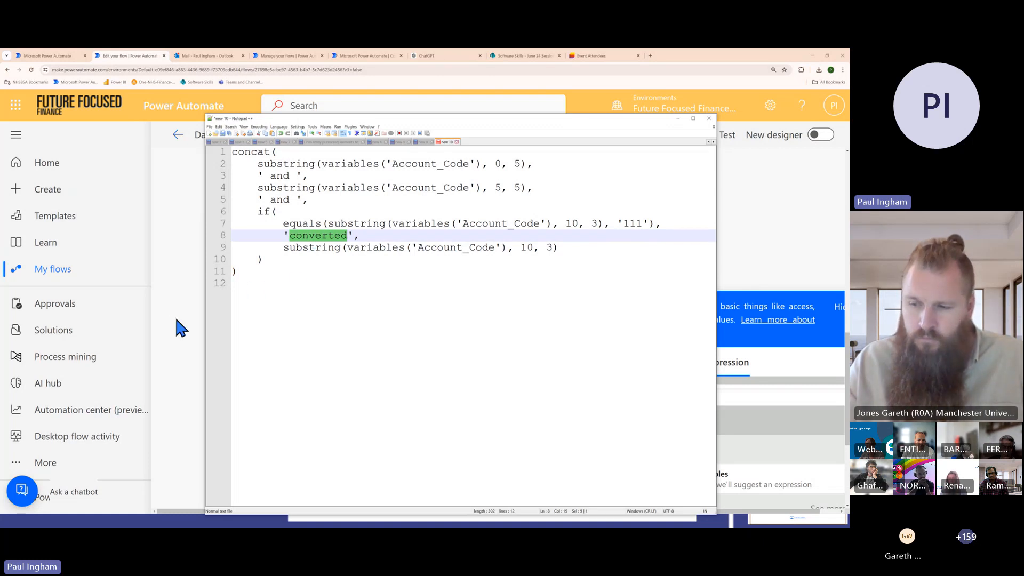
left_click(288, 223)
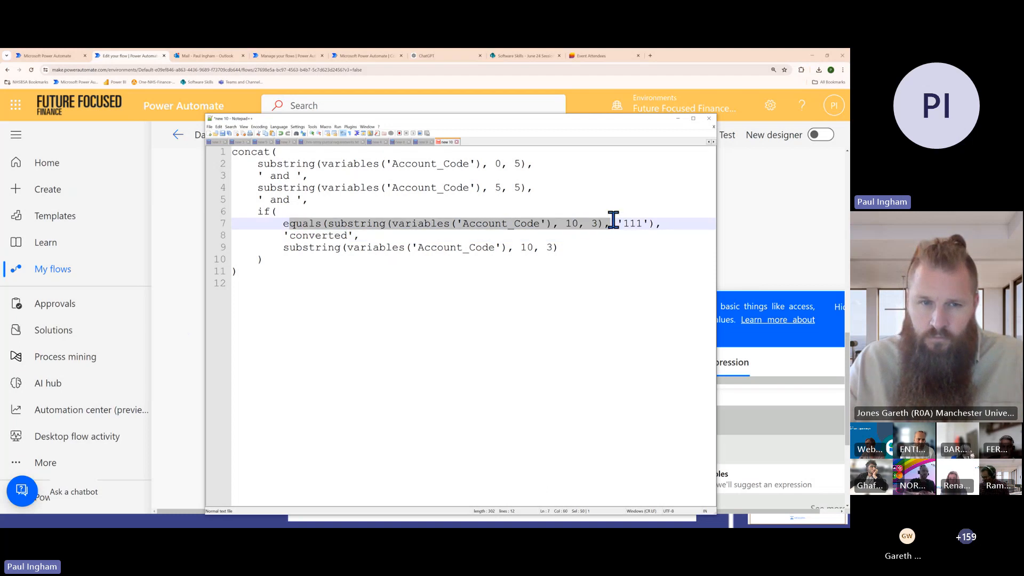
key("shift+Up")
double_click(633, 223)
double_click(339, 235)
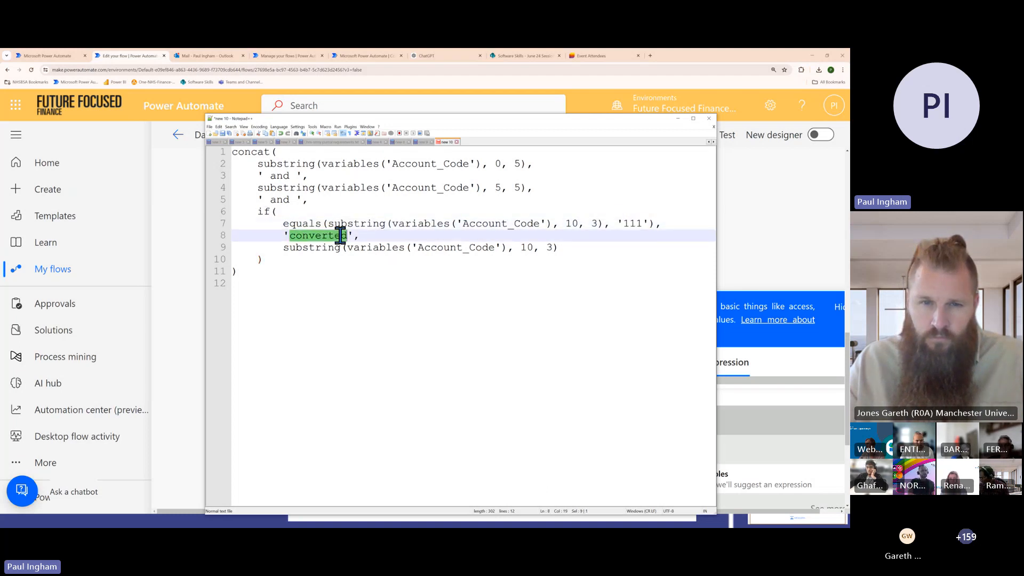
Switch to Power Automate and run a test of the Data Conversion Examples v2.3 flow
left_click(160, 301)
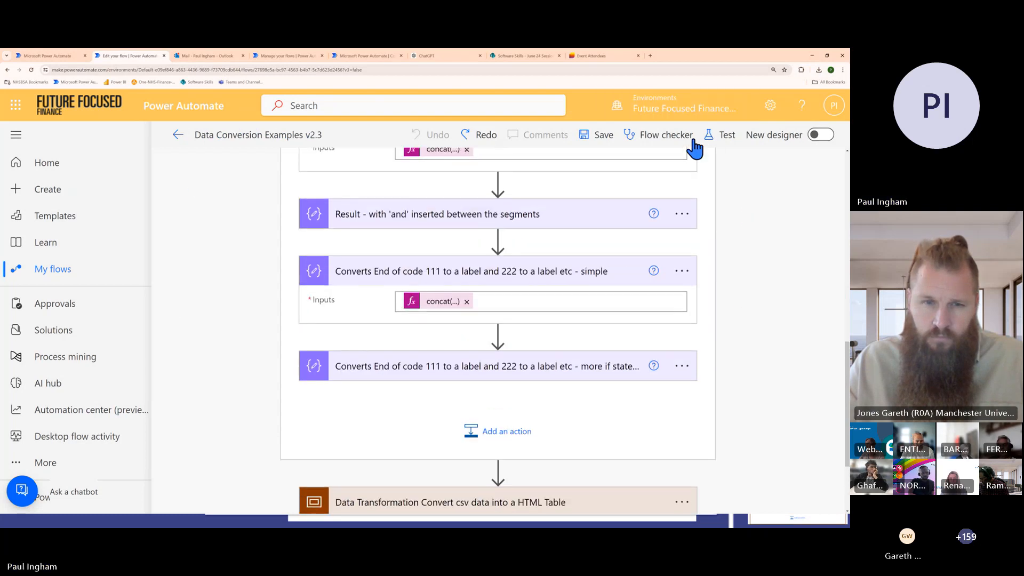
left_click(727, 135)
left_click(622, 487)
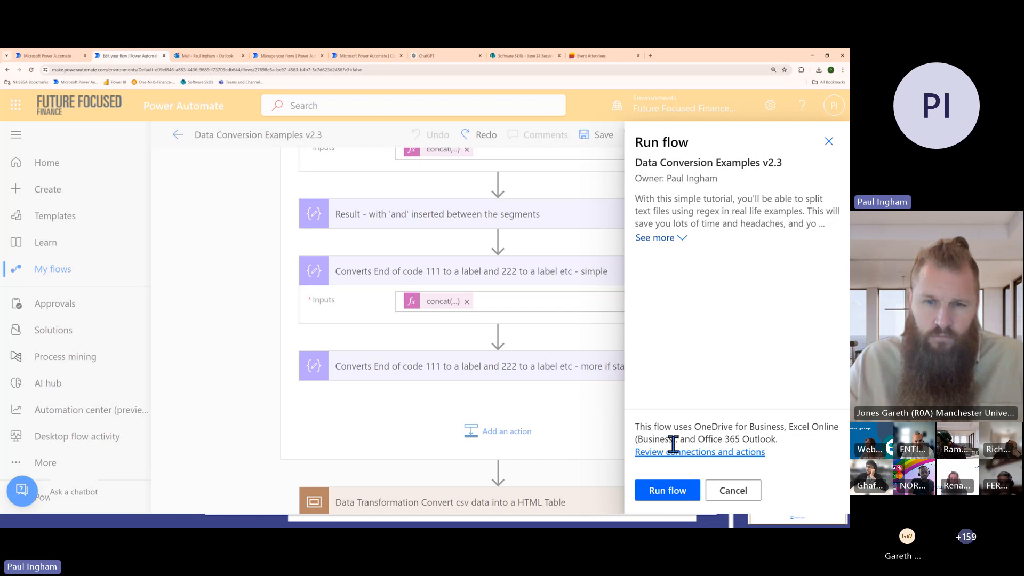
left_click(668, 490)
left_click(661, 490)
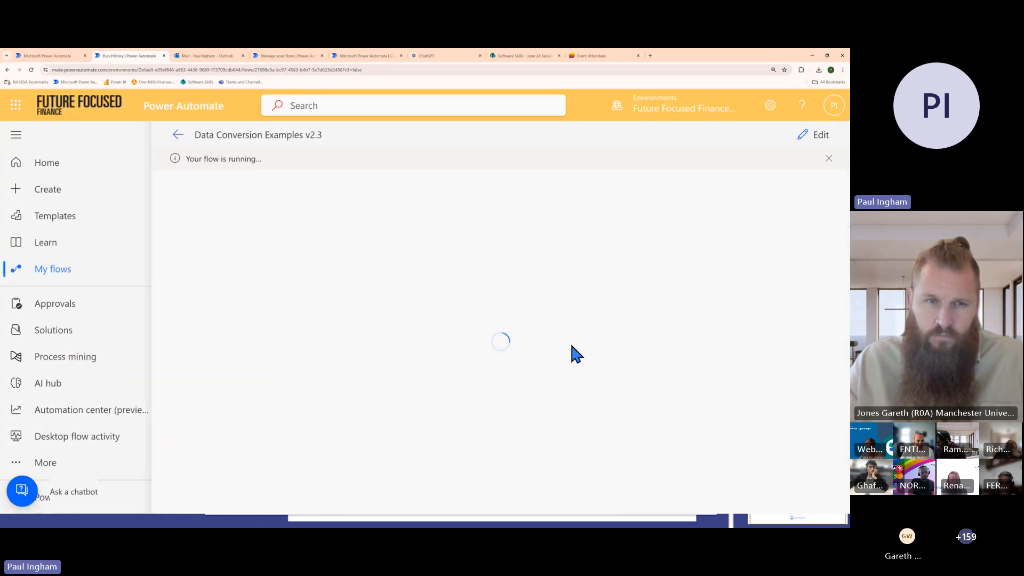
Expand the run's Split Account Codes Example scope and view the results of its 'more if statements' and 'simple' code conversion actions
scroll(582, 341, "down", 2)
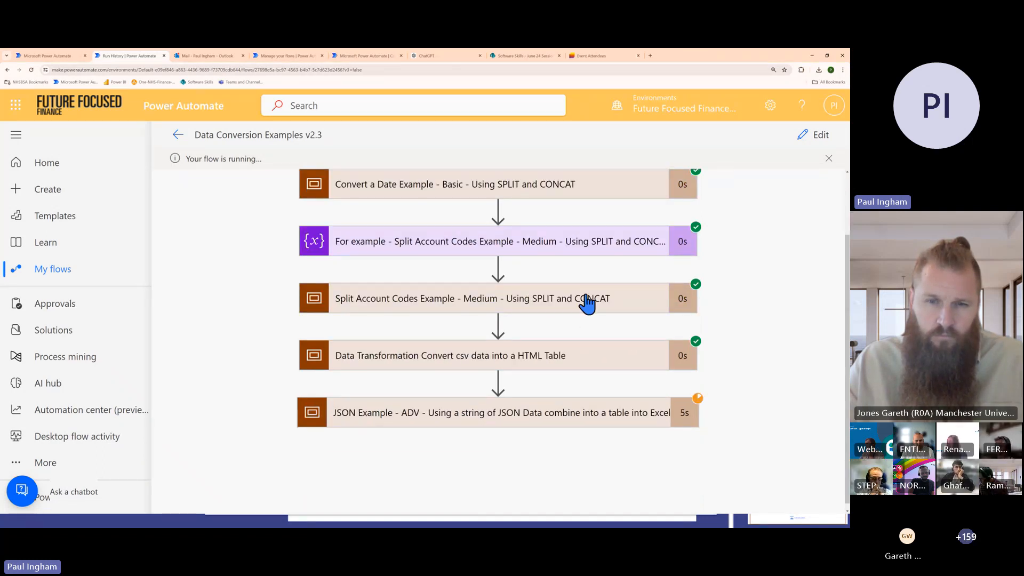
left_click(585, 300)
scroll(578, 323, "down", 3)
left_click(591, 383)
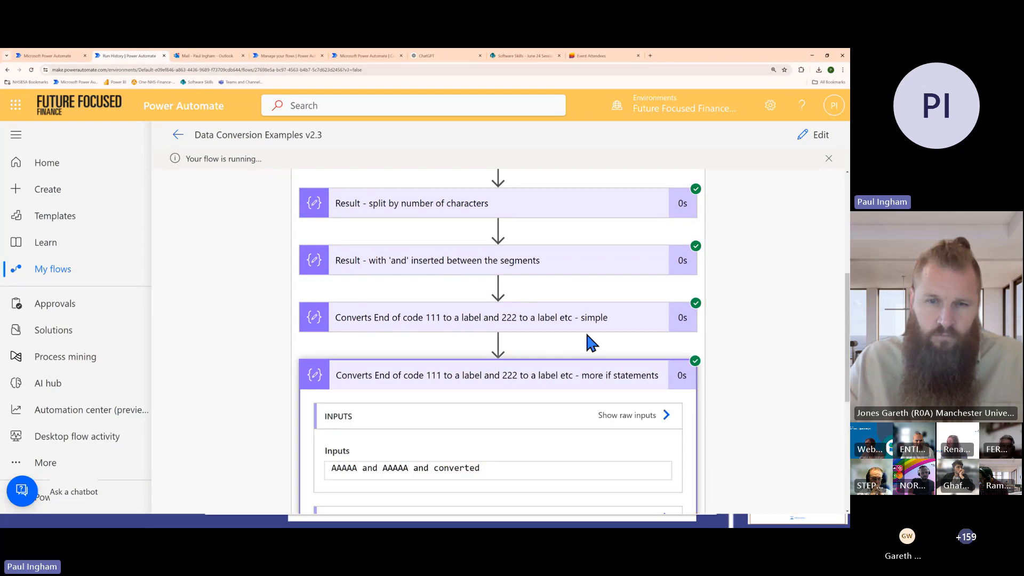
scroll(585, 331, "down", 3)
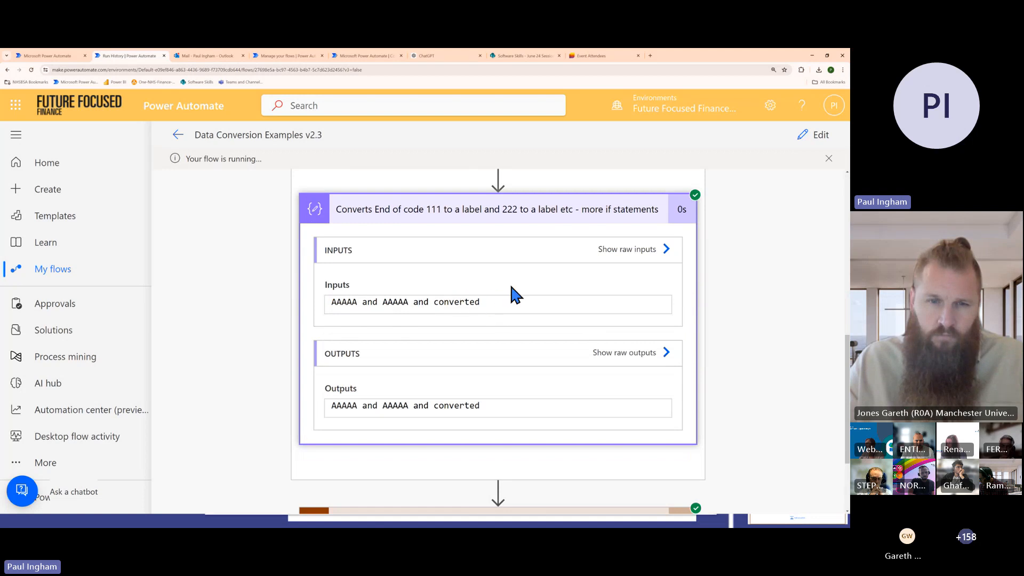
scroll(536, 230, "up", 2)
left_click(534, 256)
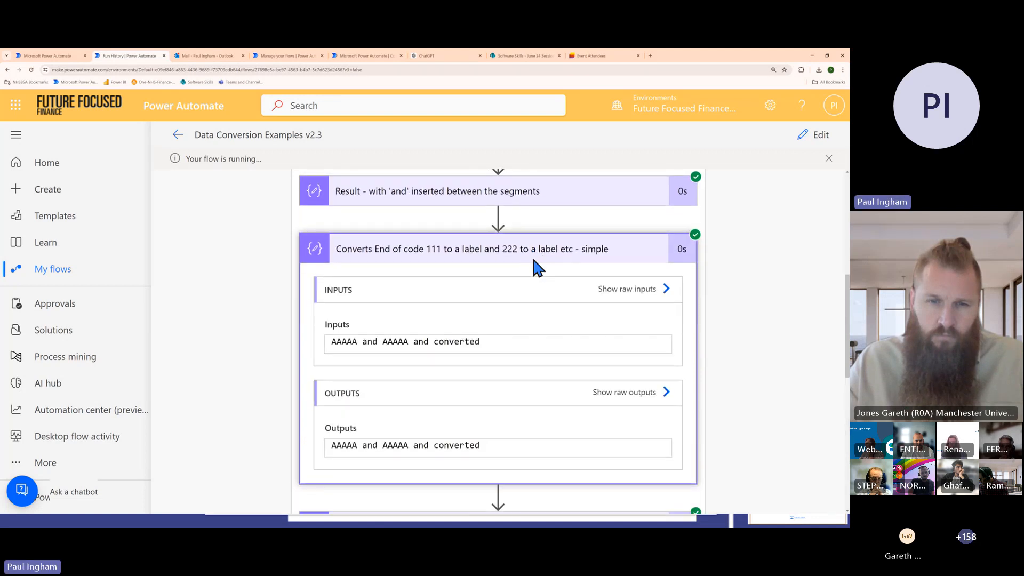
scroll(536, 275, "down", 1)
scroll(533, 256, "up", 3)
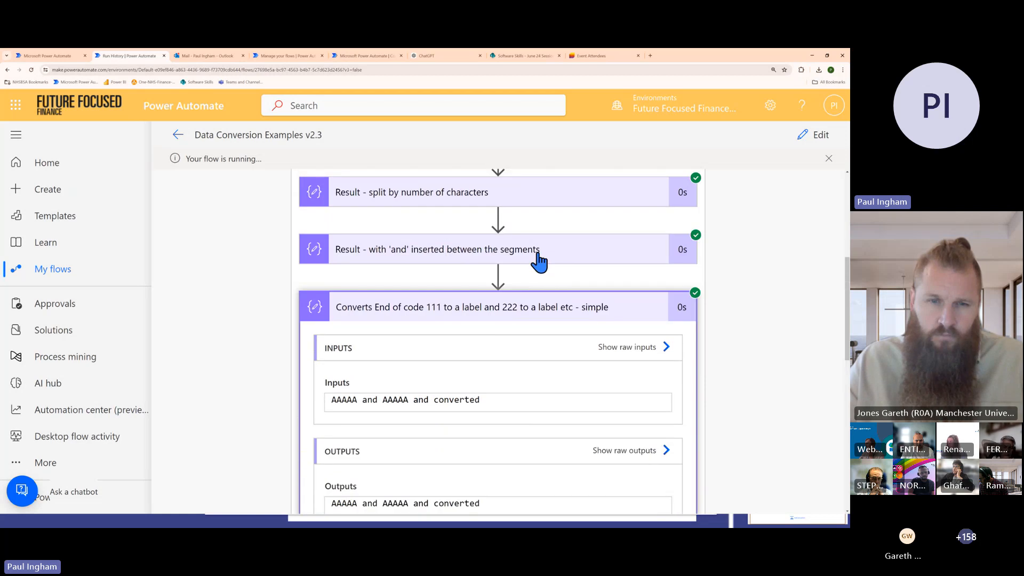
View the run results of 'Result - with 'and' inserted between the segments' and 'Result - split by number of characters'
left_click(512, 251)
scroll(534, 241, "up", 1)
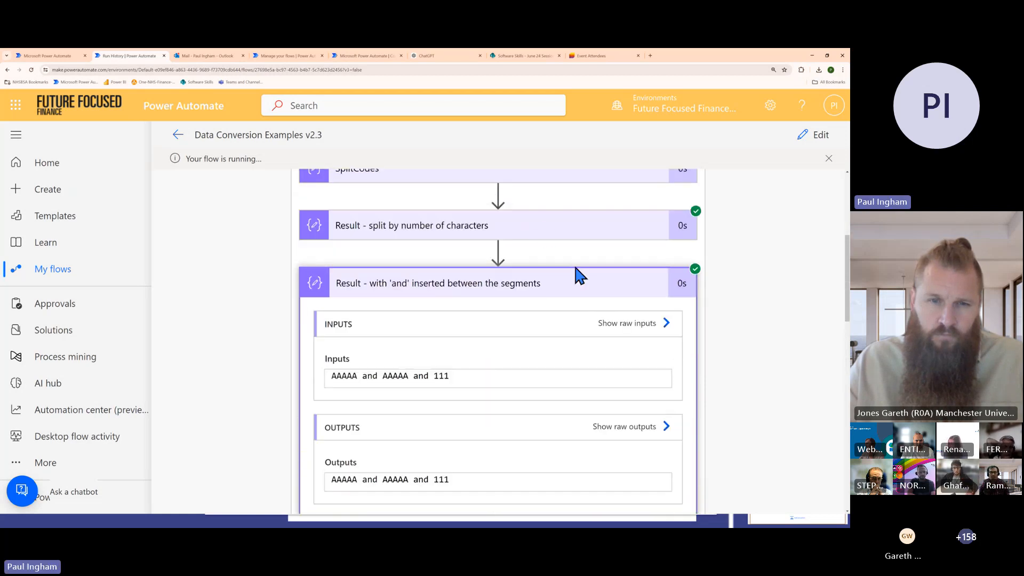
left_click(544, 231)
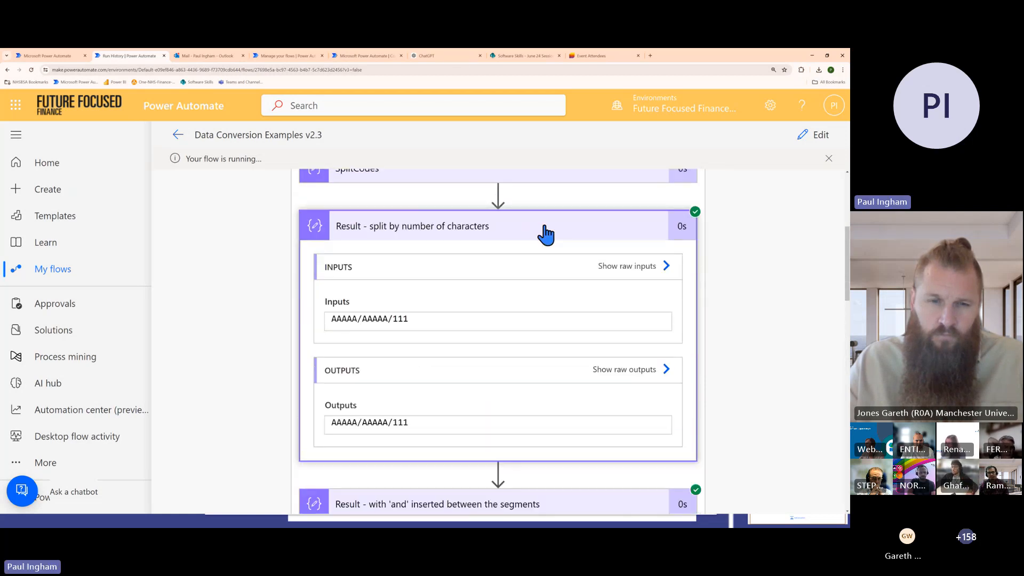
double_click(359, 318)
Switch to the slide show, review the SUBSTRING function slide, and return to the flow run in Power Automate
key("alt+Tab")
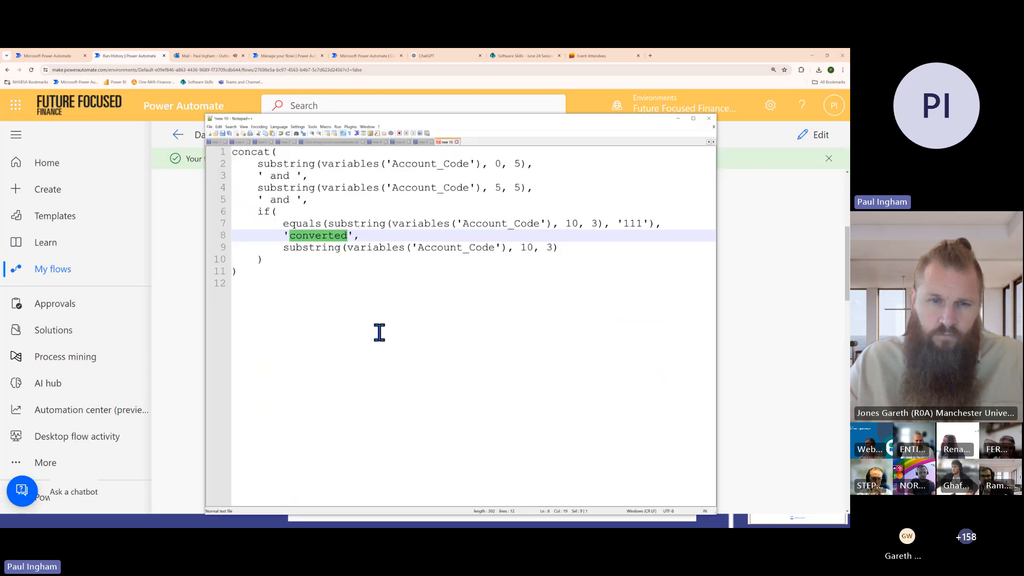
key("alt+Tab")
key("alt+Tab")
key("Tab")
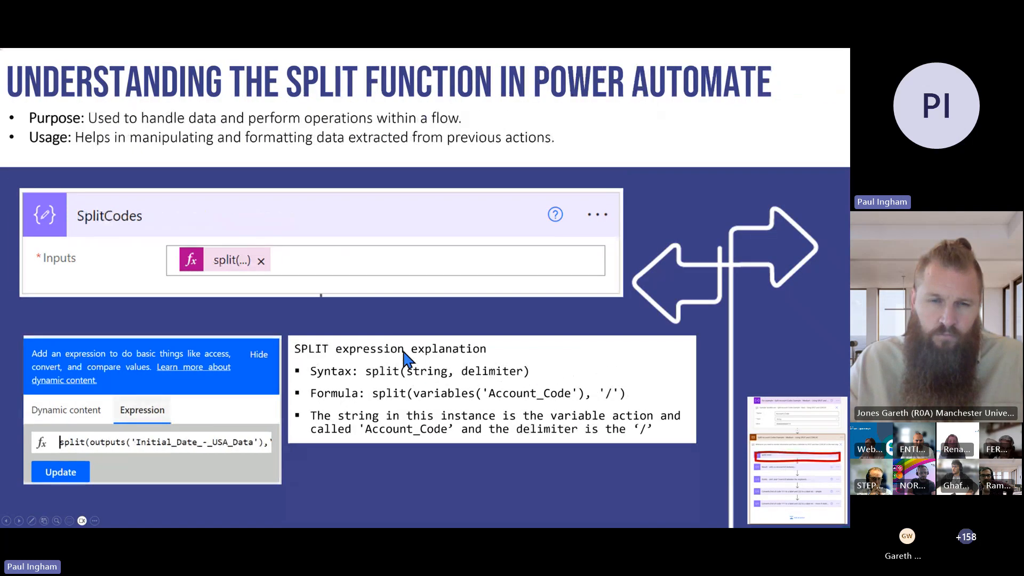
key("Right")
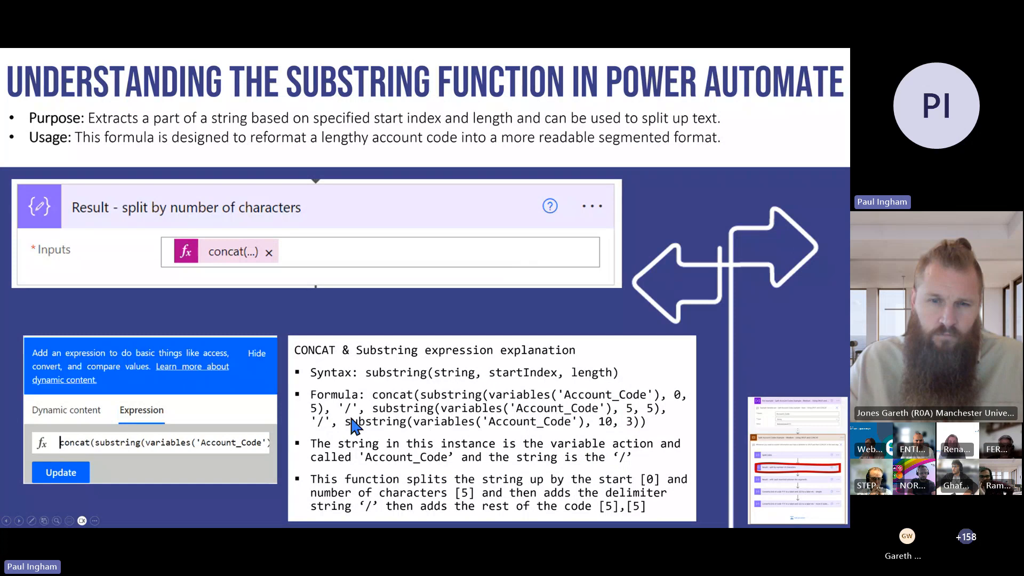
key("alt+Tab")
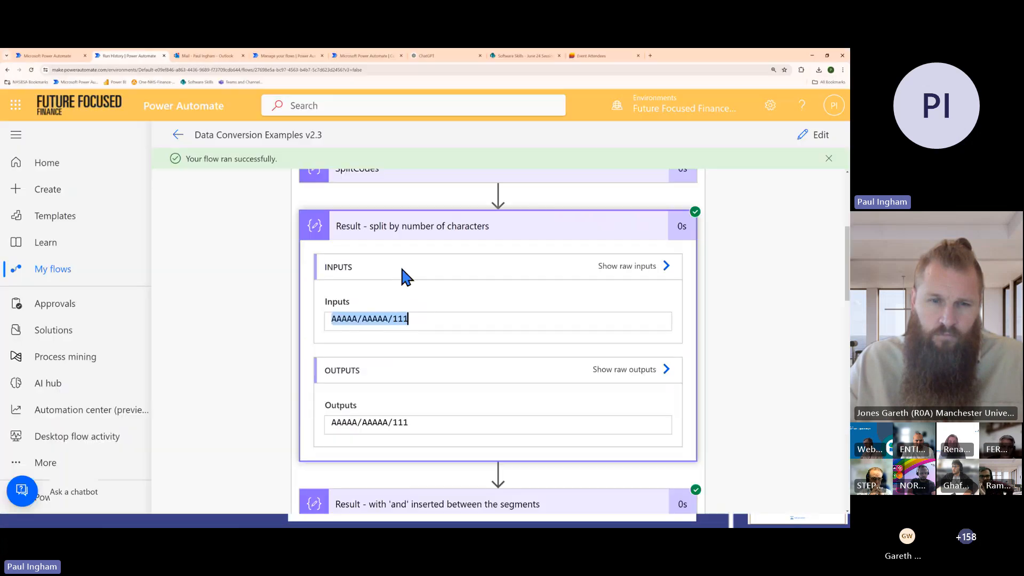
Review the account code results in the run and collapse both 'Converts End of code 111' actions
left_click(354, 320)
scroll(482, 384, "down", 1)
scroll(482, 408, "down", 8)
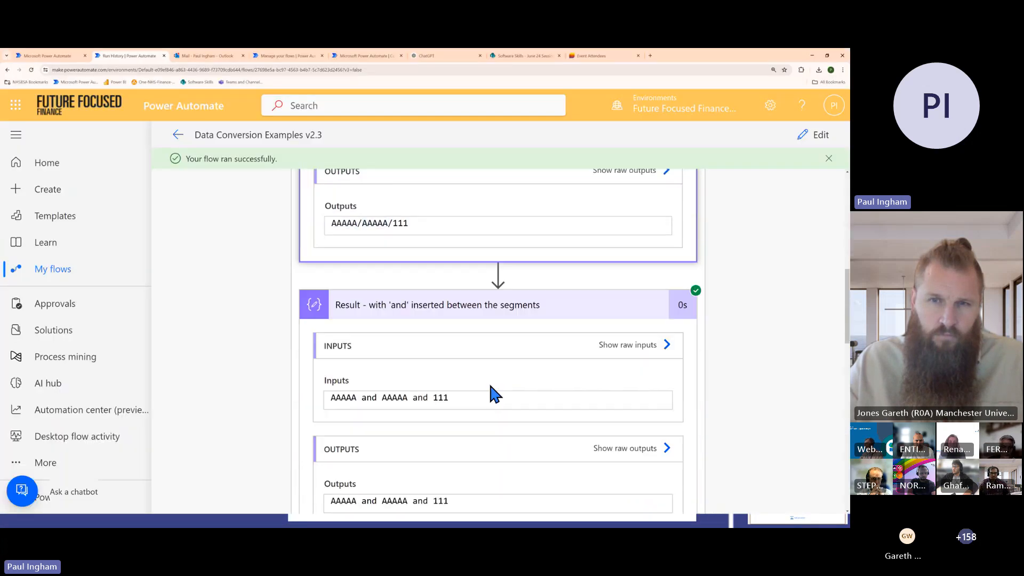
scroll(454, 434, "down", 1)
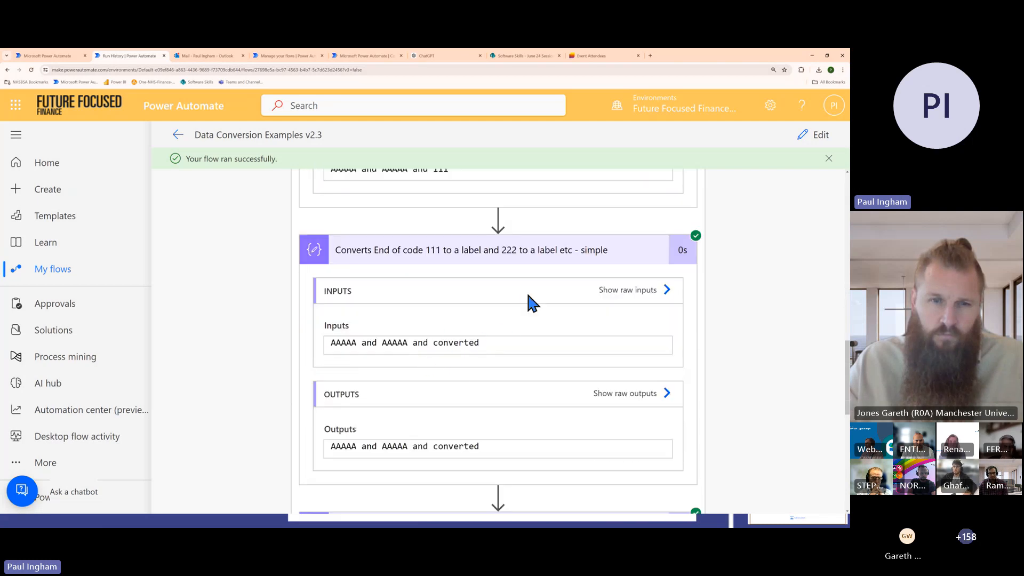
left_click(526, 257)
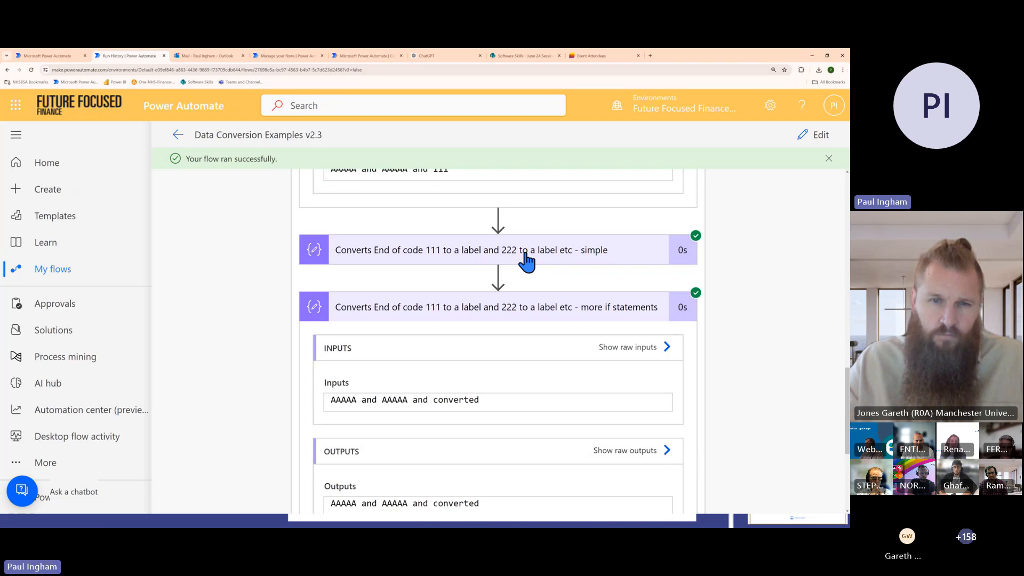
left_click(513, 316)
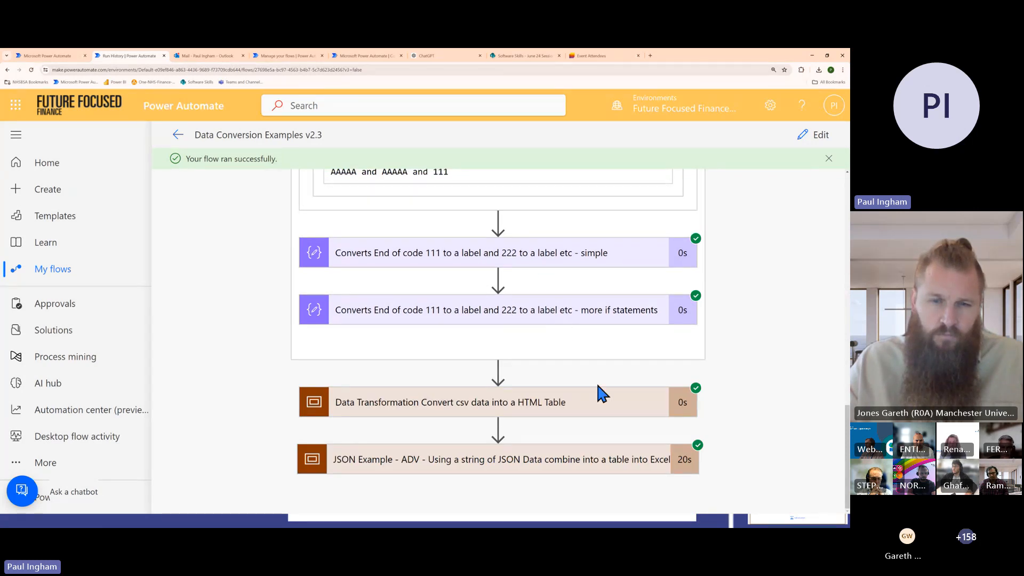
Expand the 'Data Transformation Convert csv data into a HTML Table' scope, view the newLine action's run details and collapse them
left_click(581, 412)
scroll(549, 336, "down", 2)
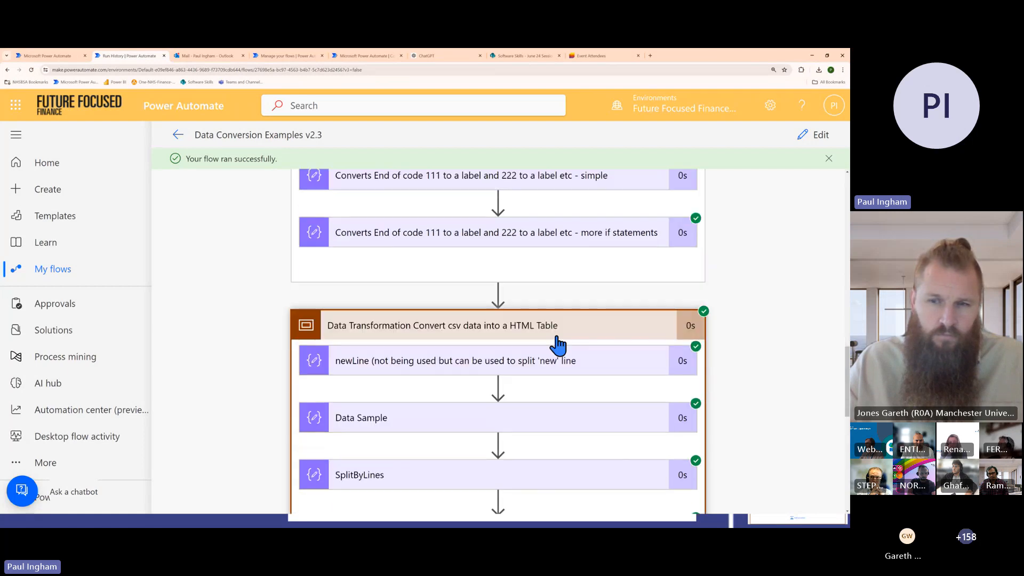
scroll(571, 345, "down", 2)
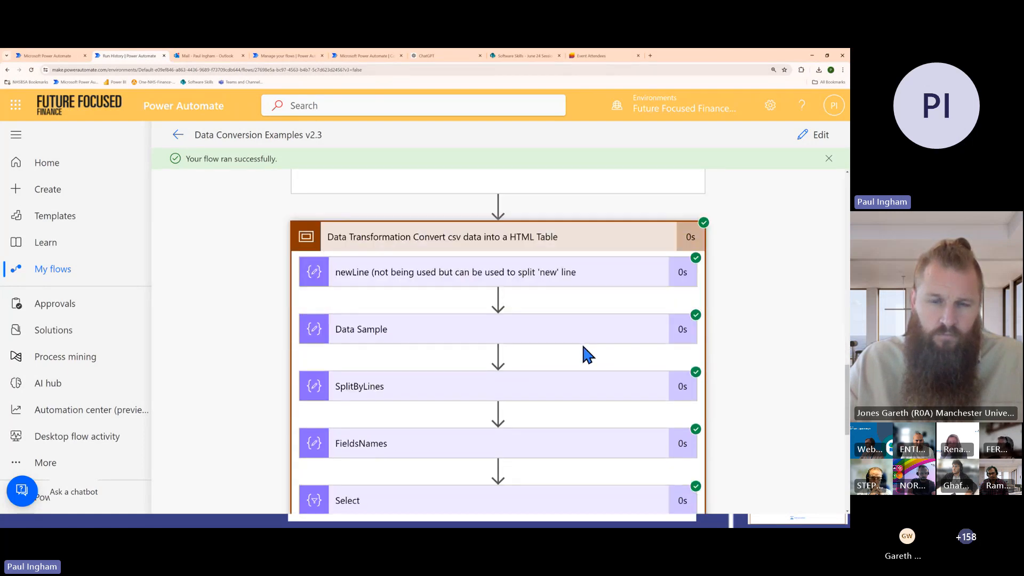
left_click(525, 279)
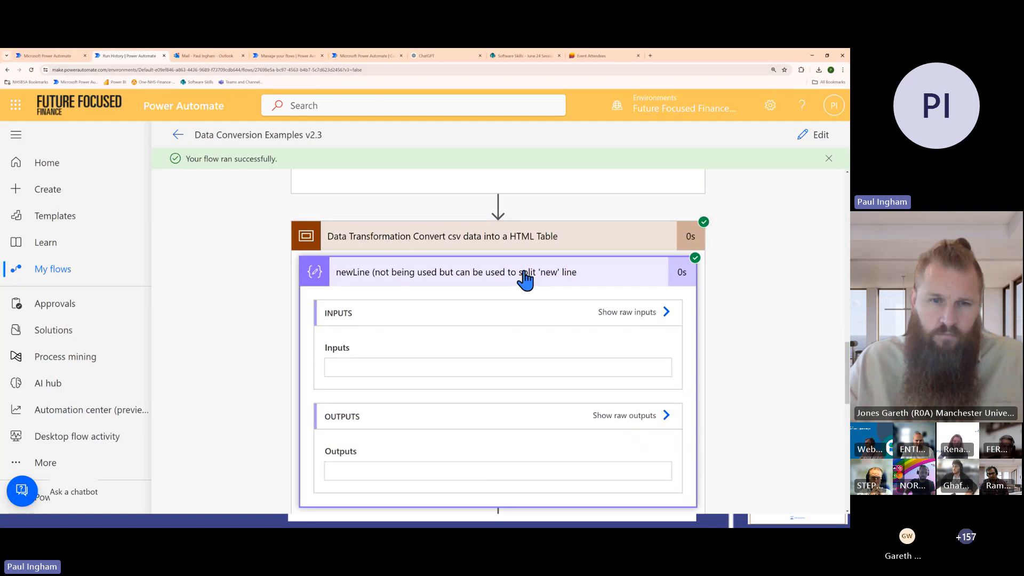
left_click(524, 273)
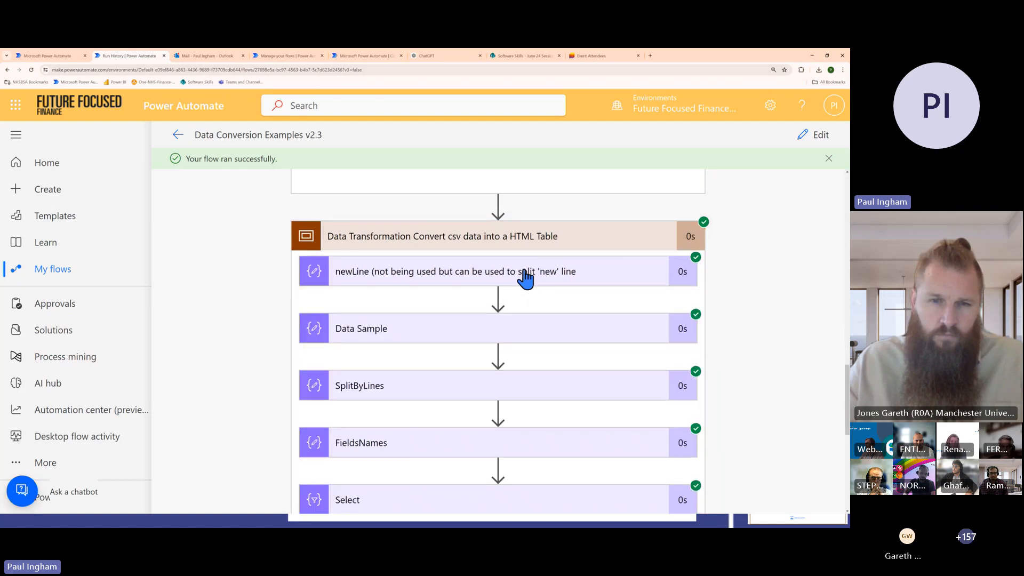
Expand the Data Sample action, inspect its full CSV input text and collapse it
left_click(525, 322)
scroll(530, 309, "down", 2)
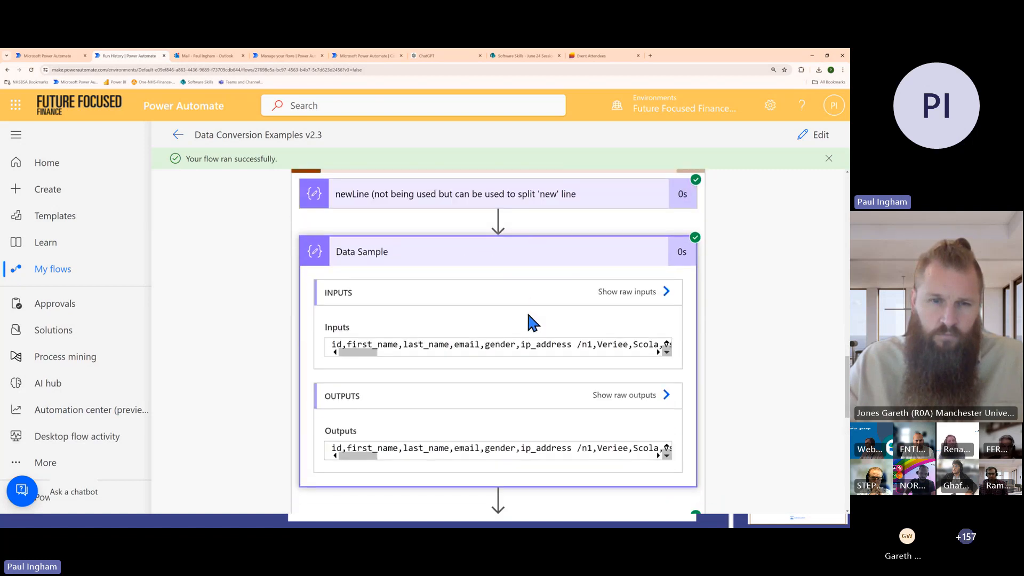
scroll(437, 344, "down", 5)
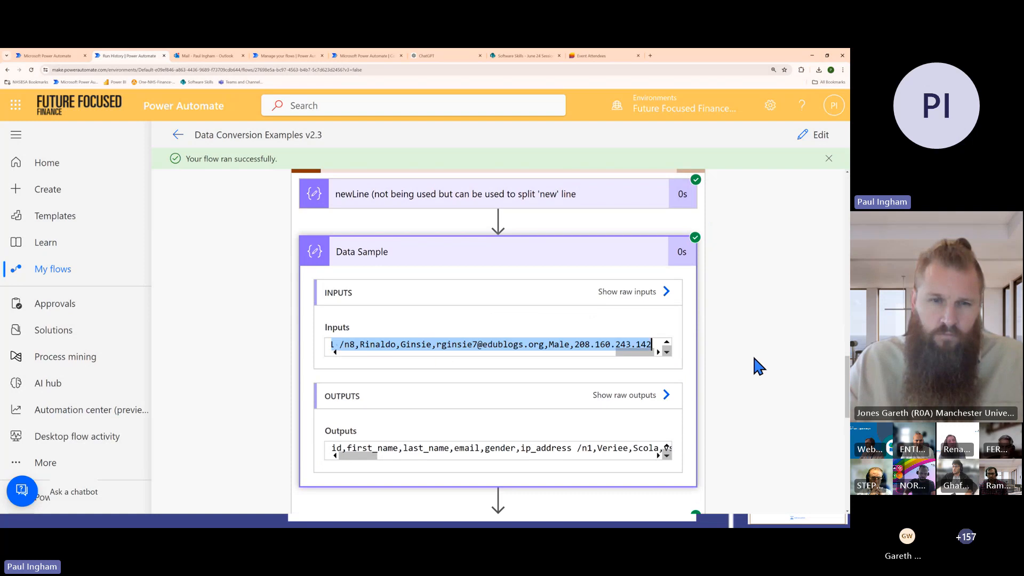
left_click(531, 265)
Expand the SplitByLines action and examine how its inputs and outputs separate the CSV records into lines
left_click(487, 315)
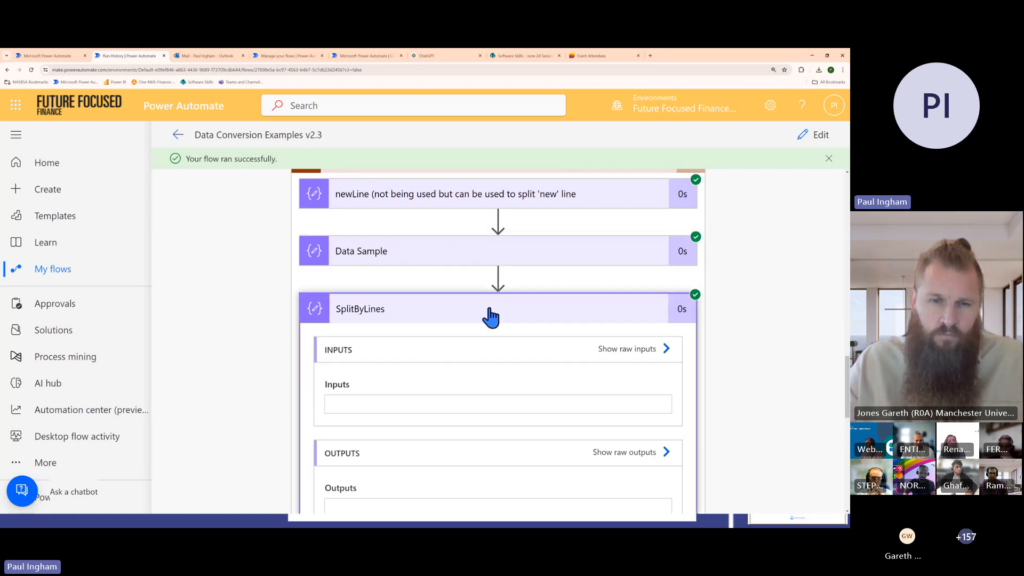
scroll(496, 326, "down", 2)
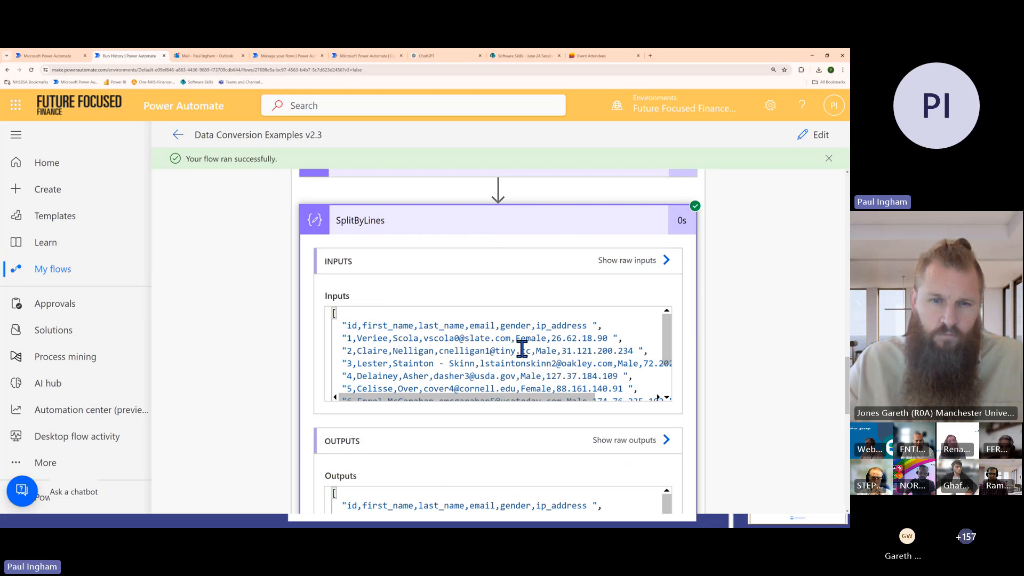
left_click_drag(619, 328, 624, 341)
scroll(504, 410, "down", 5)
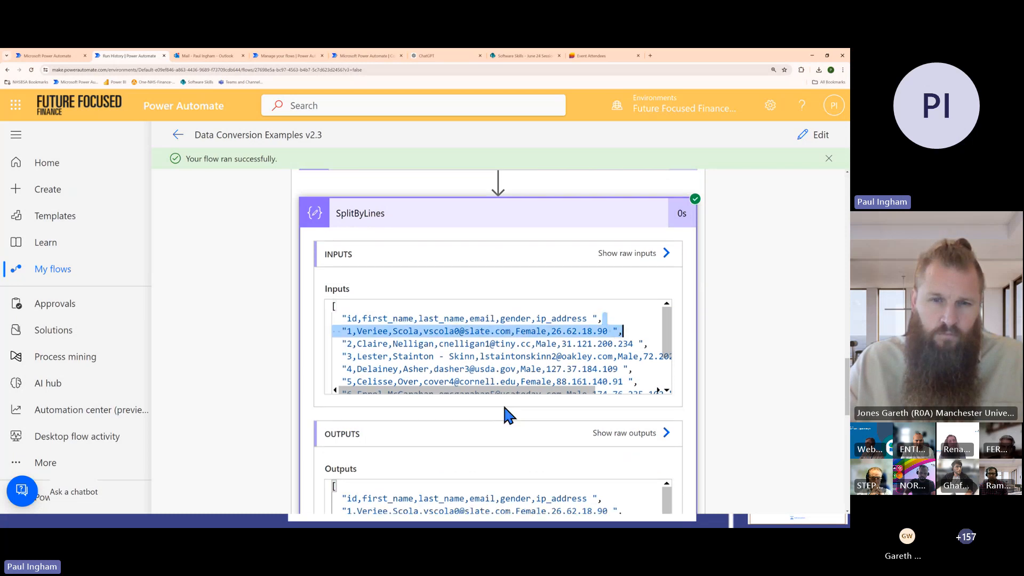
scroll(395, 407, "down", 2)
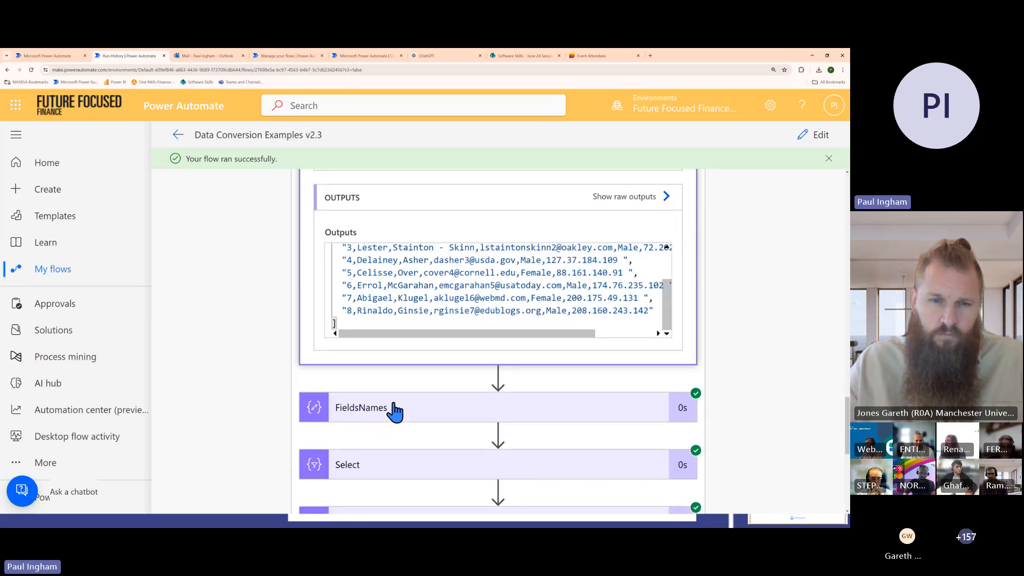
Expand the FieldsNames action and examine the list of column names in its inputs and outputs
left_click(394, 411)
scroll(462, 342, "down", 3)
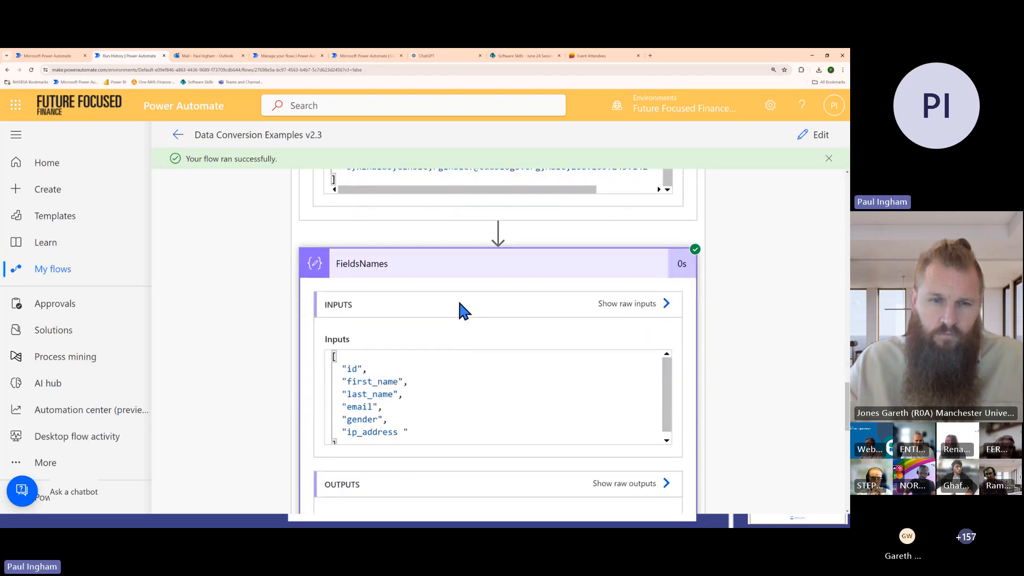
scroll(461, 305, "up", 1)
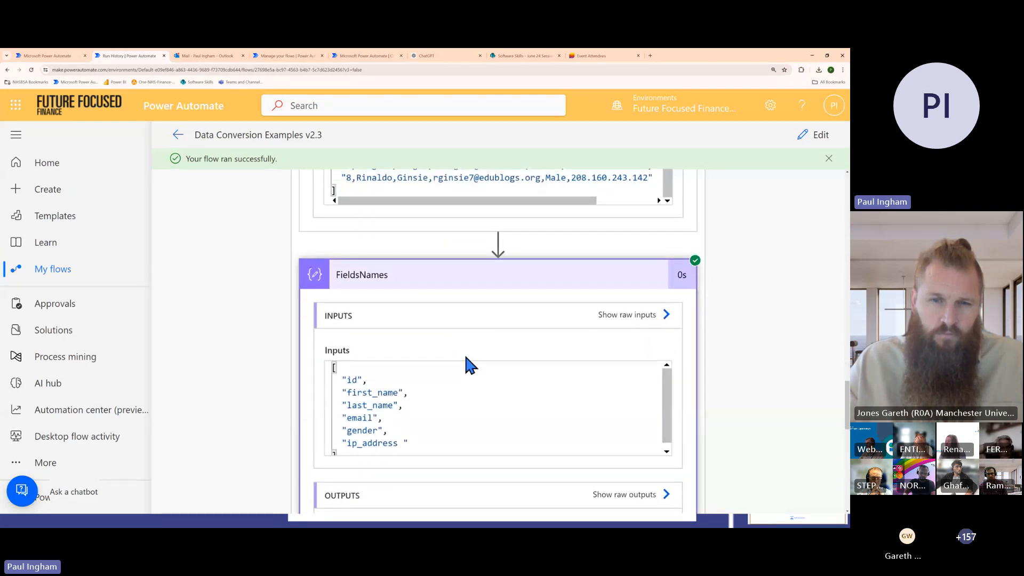
left_click_drag(349, 380, 413, 438)
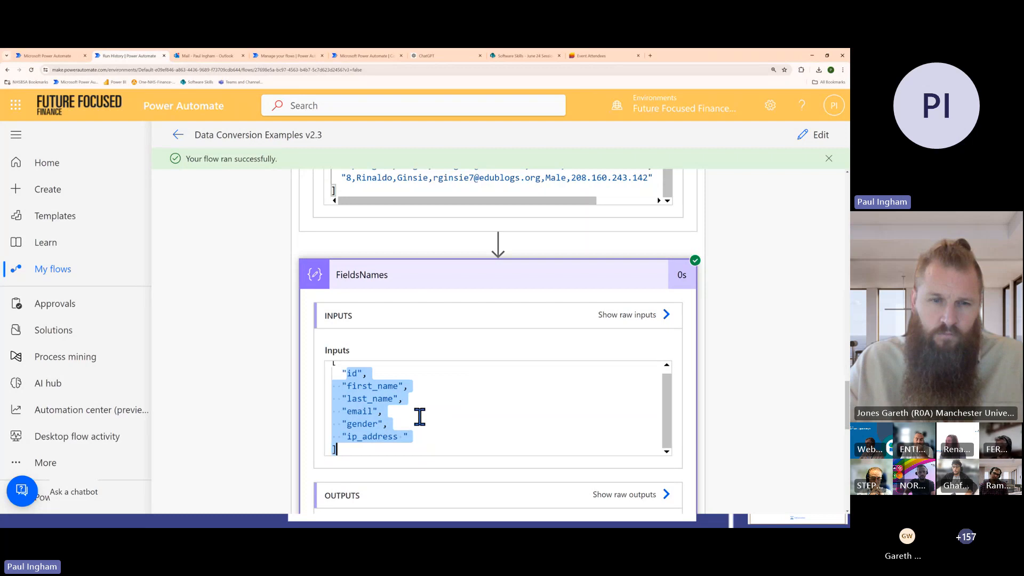
scroll(315, 408, "down", 1)
scroll(320, 405, "down", 10)
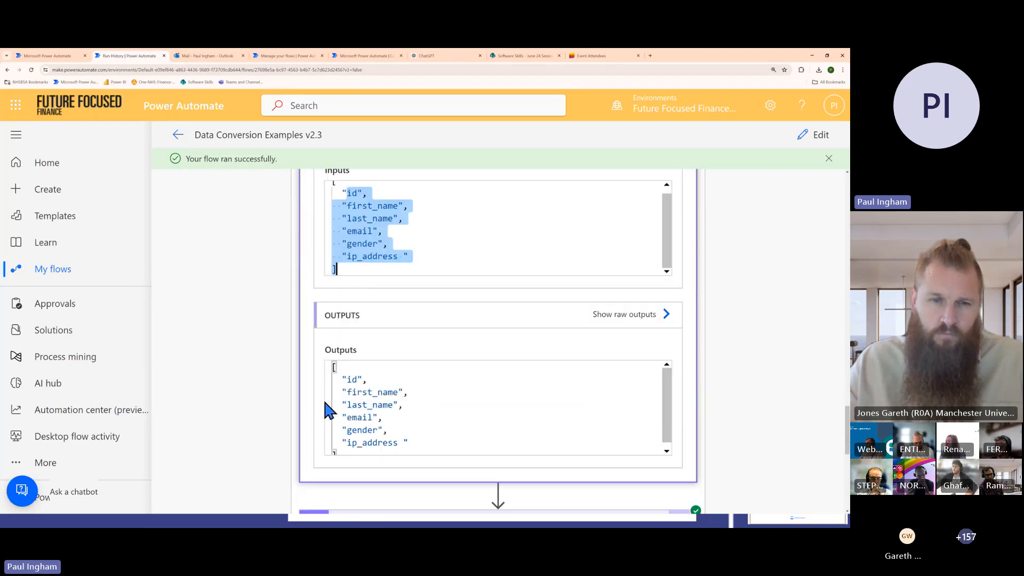
Expand the Select action and compare its CSV lines in From with the structured JSON records in the output Body
left_click(368, 333)
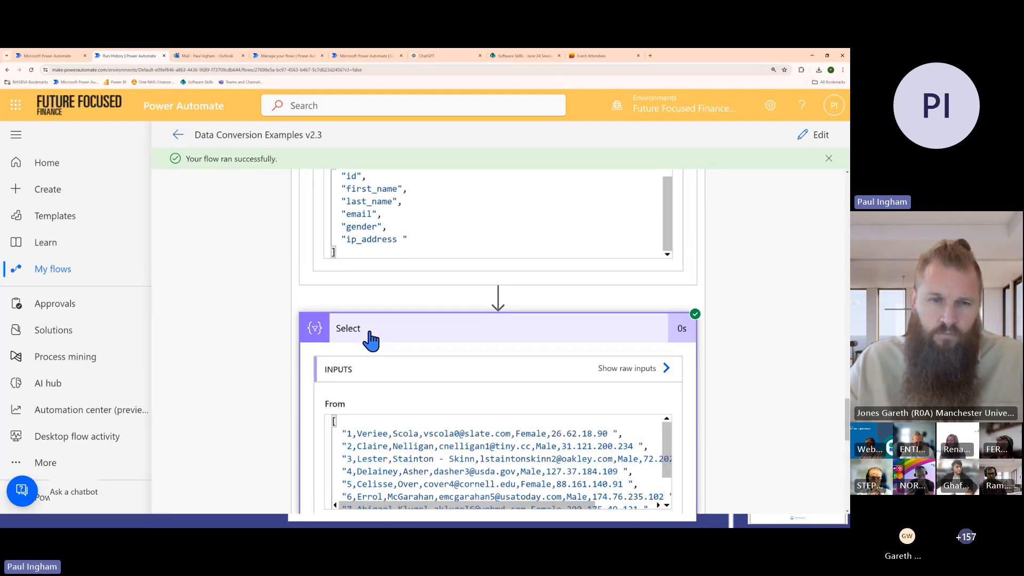
scroll(384, 344, "down", 2)
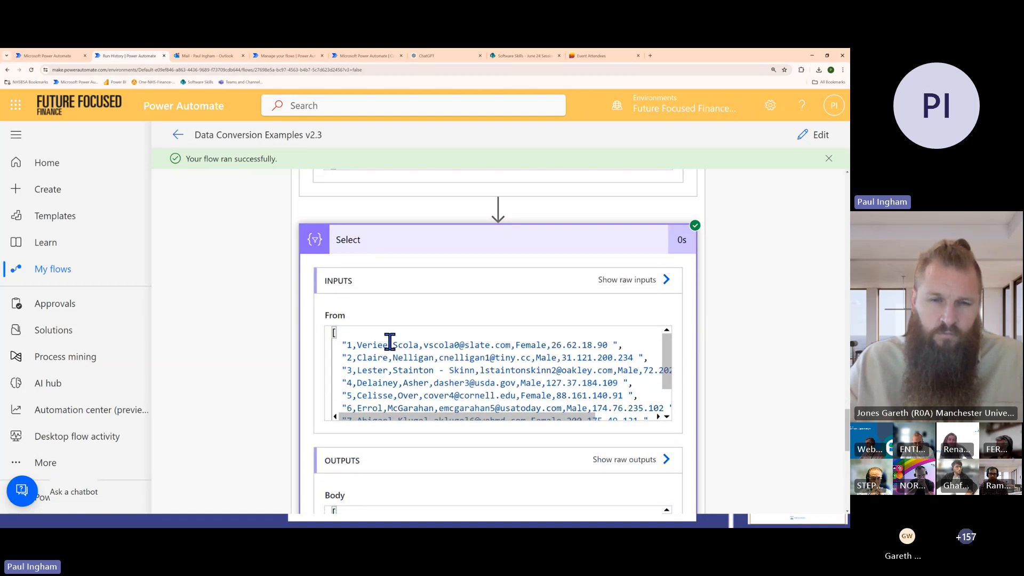
scroll(390, 342, "down", 2)
scroll(275, 363, "down", 4)
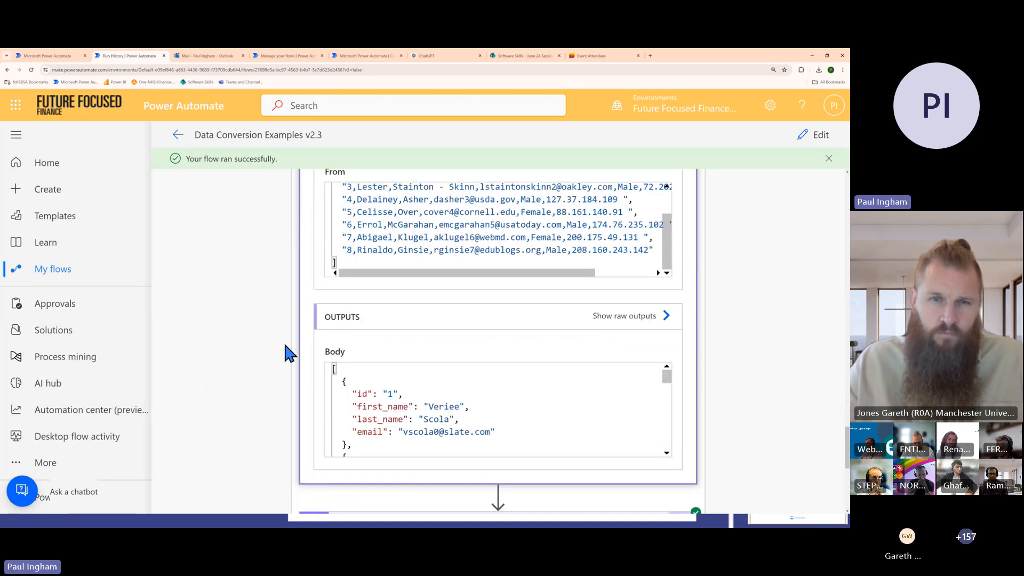
scroll(288, 352, "down", 1)
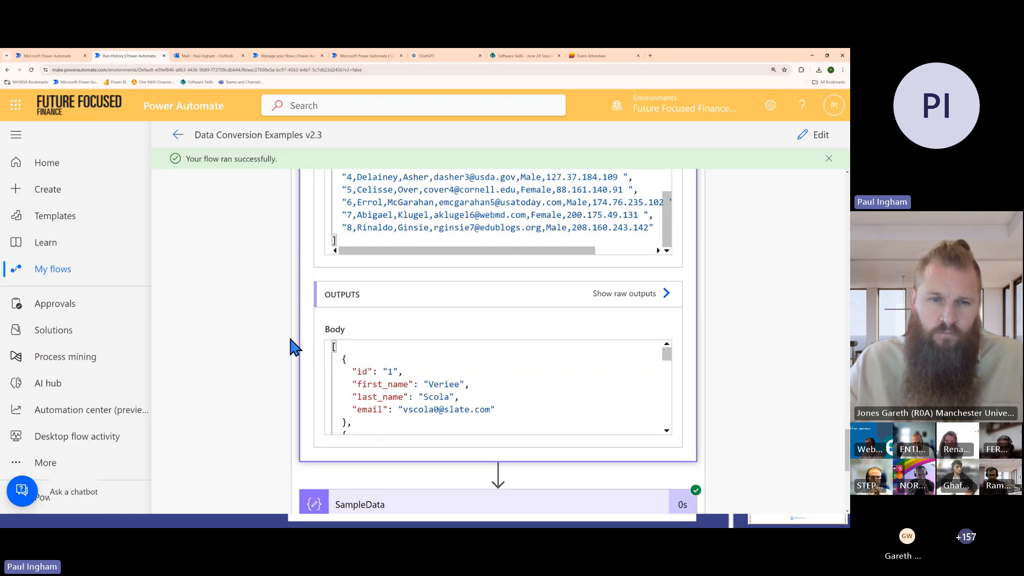
scroll(292, 341, "down", 2)
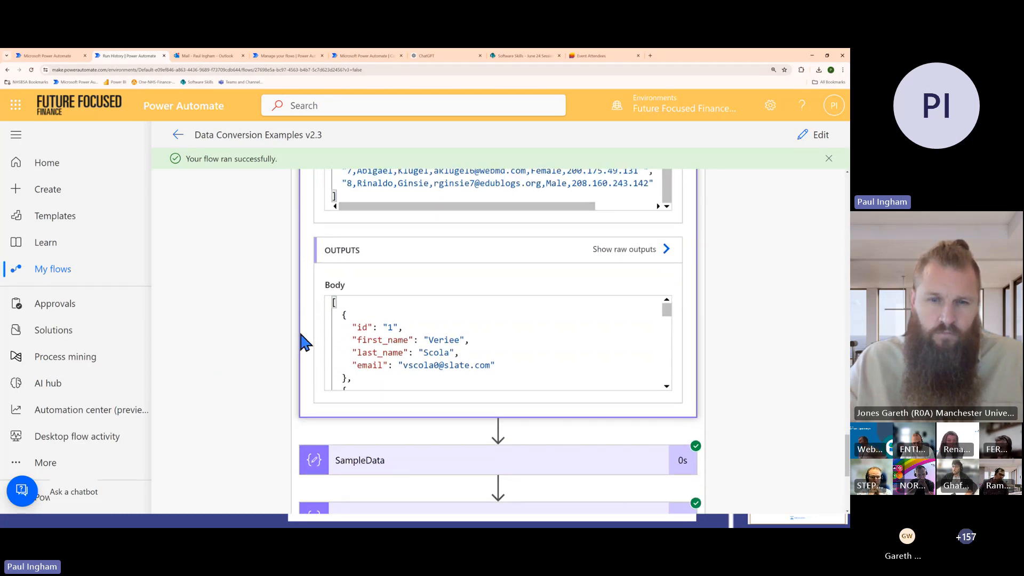
scroll(300, 342, "down", 2)
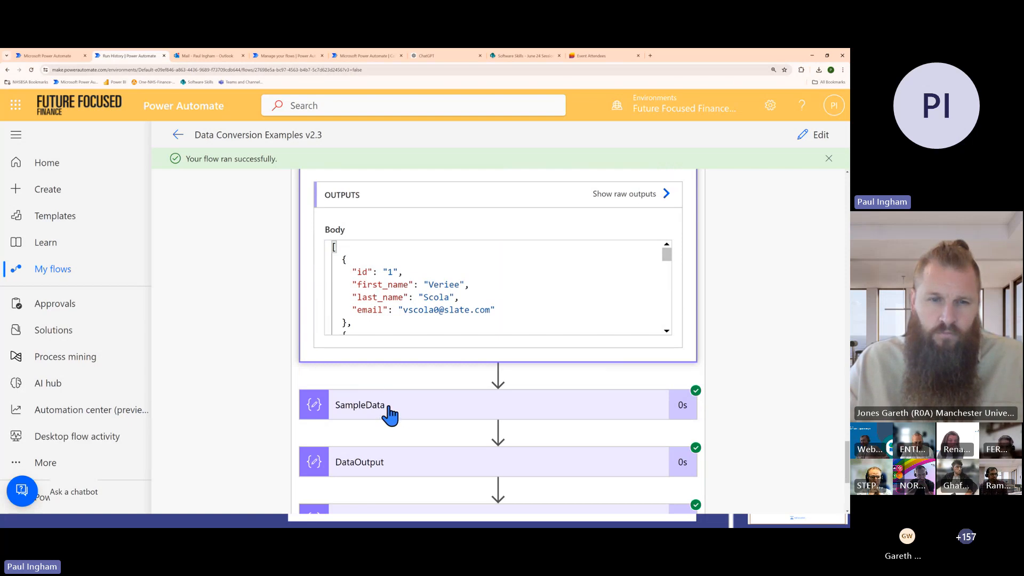
Expand the SampleData action to check its input records and collapse it, and briefly open and close DataOutput
left_click(432, 406)
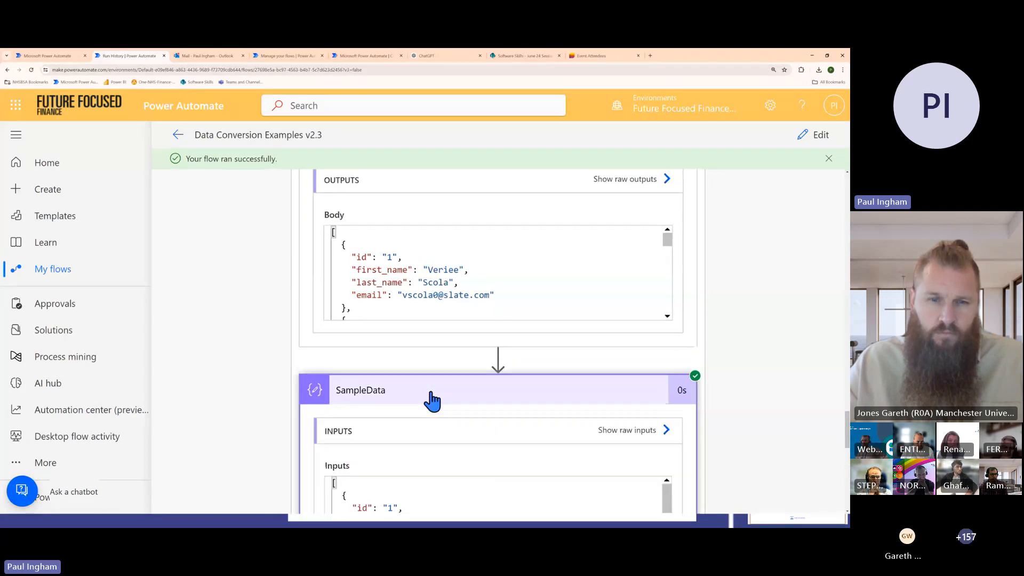
scroll(372, 327, "down", 3)
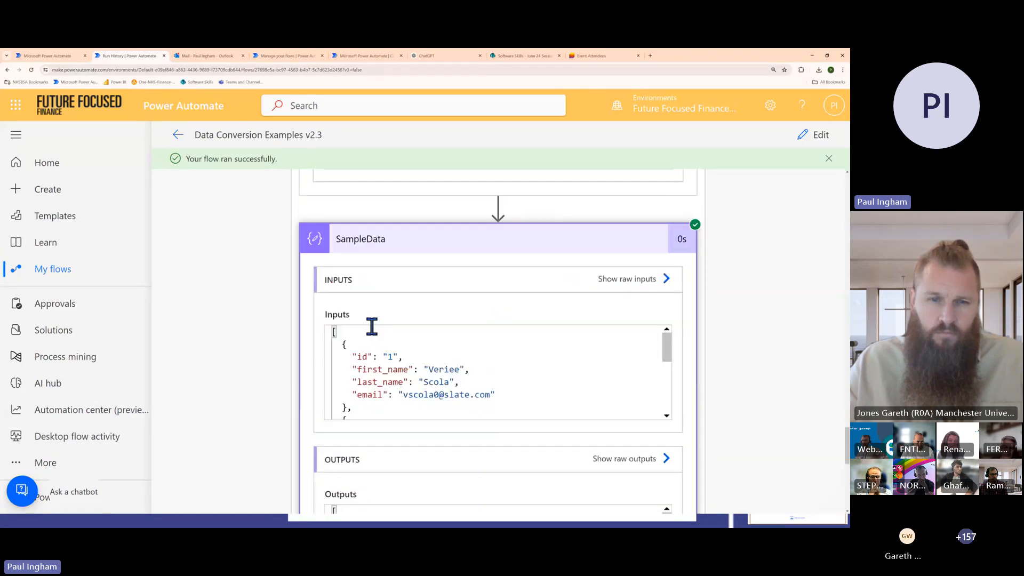
left_click(428, 246)
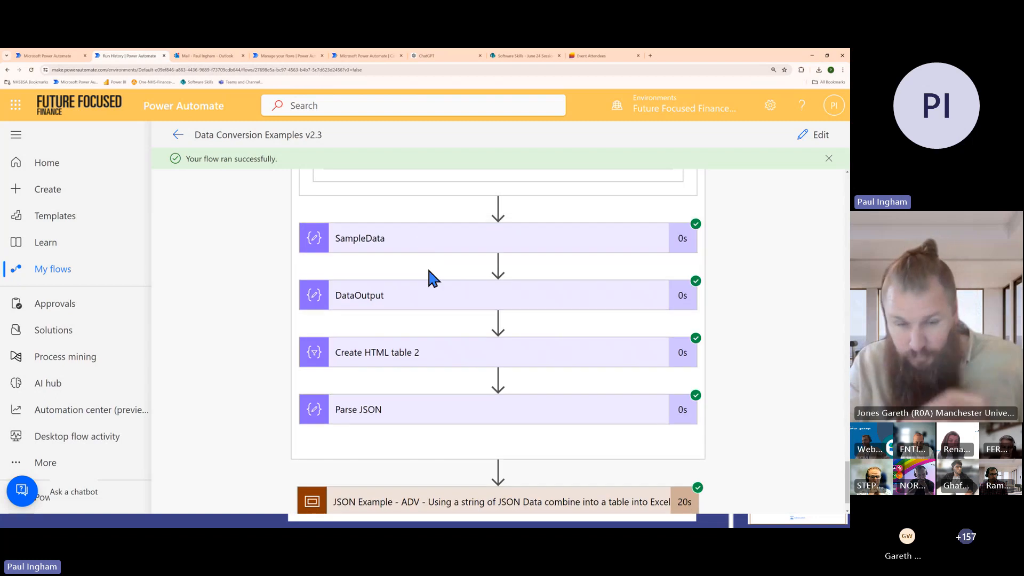
scroll(437, 299, "down", 1)
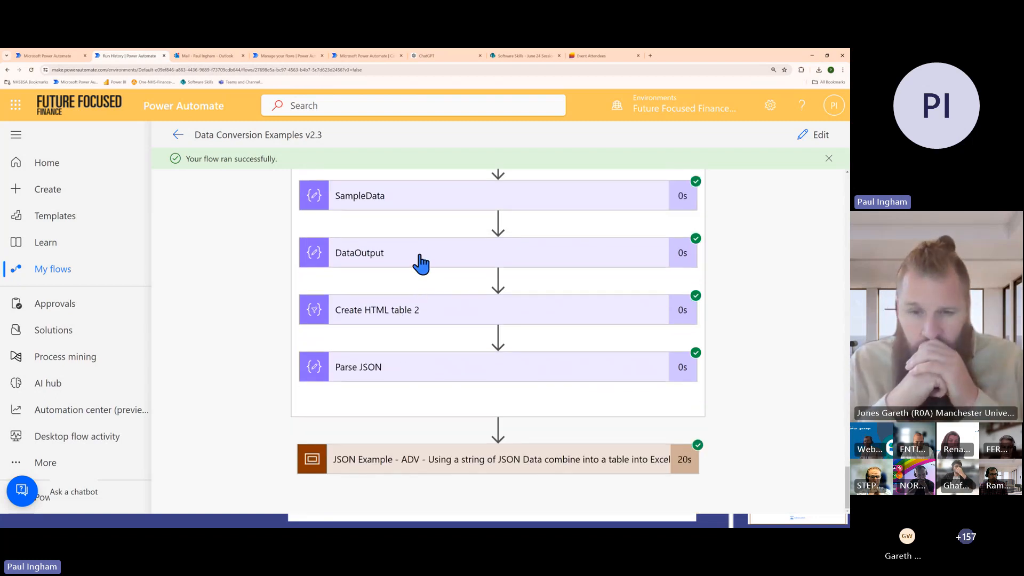
left_click(421, 262)
left_click(420, 262)
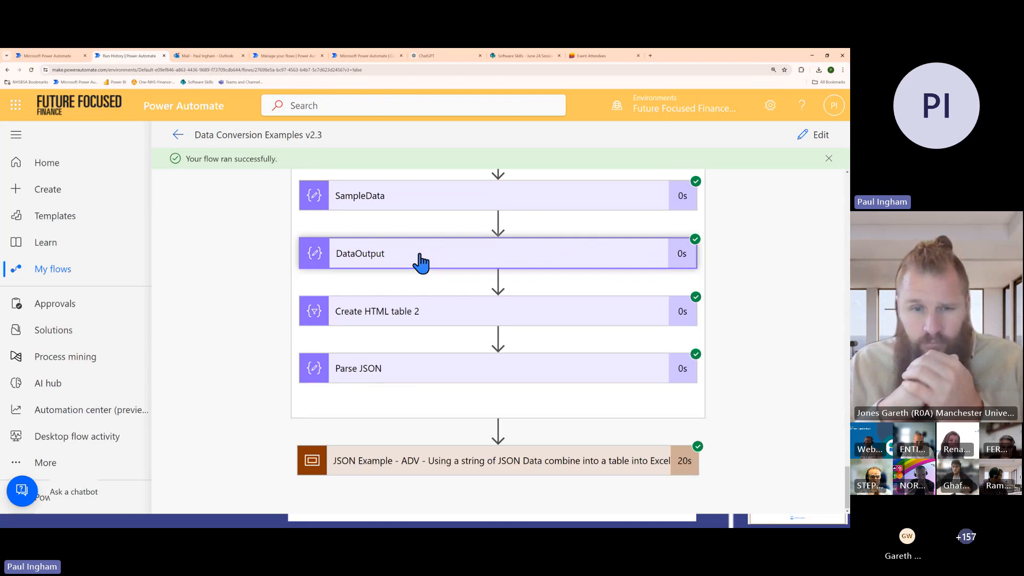
Expand the Create HTML table 2 action and examine its JSON input and the HTML table in its output
left_click(433, 311)
scroll(430, 302, "down", 2)
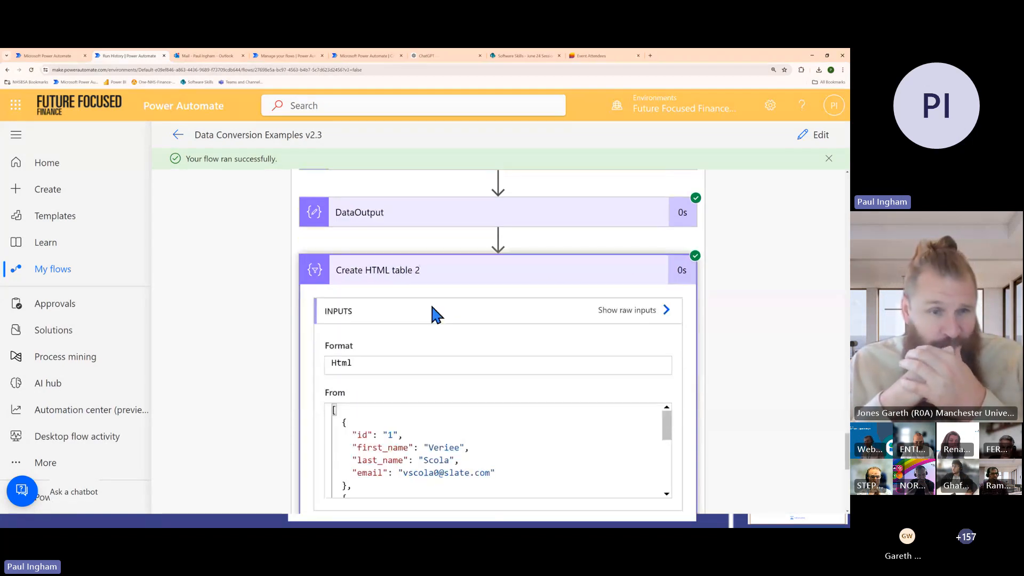
scroll(459, 291, "down", 2)
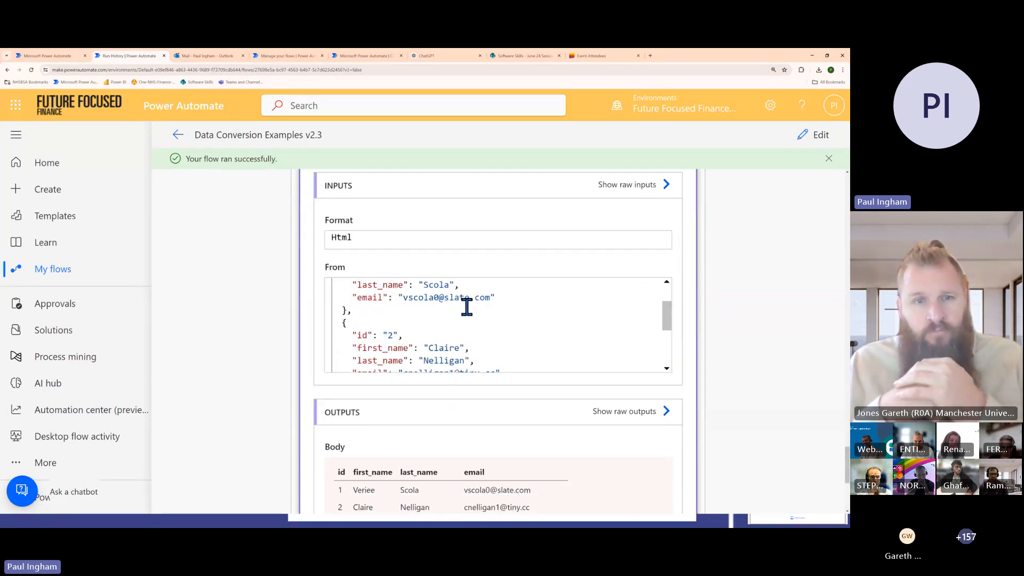
scroll(464, 304, "down", 3)
scroll(587, 437, "down", 2)
scroll(432, 421, "down", 3)
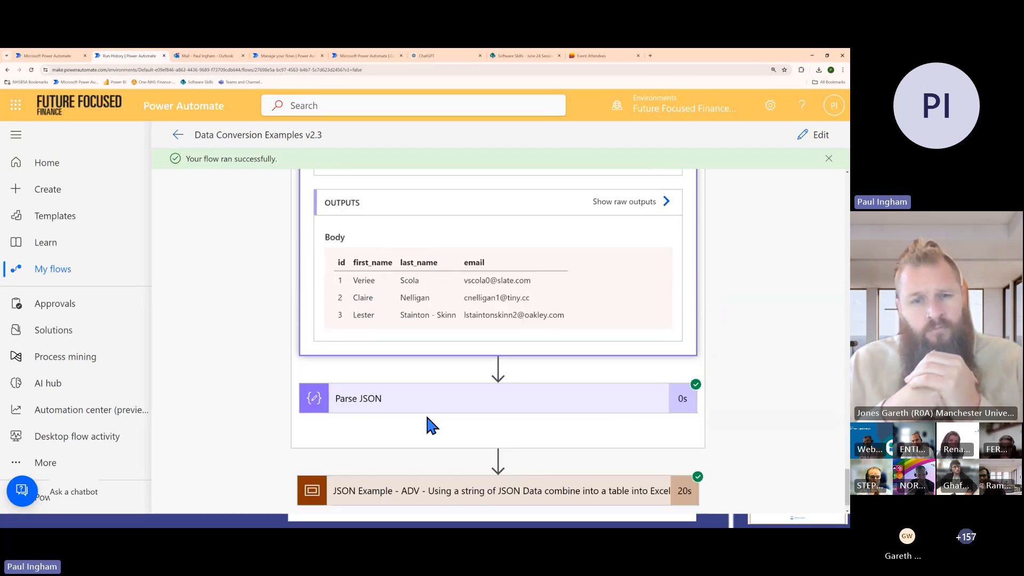
Expand the Parse JSON action and examine its Content, Schema and output Body
left_click(412, 368)
scroll(440, 355, "down", 3)
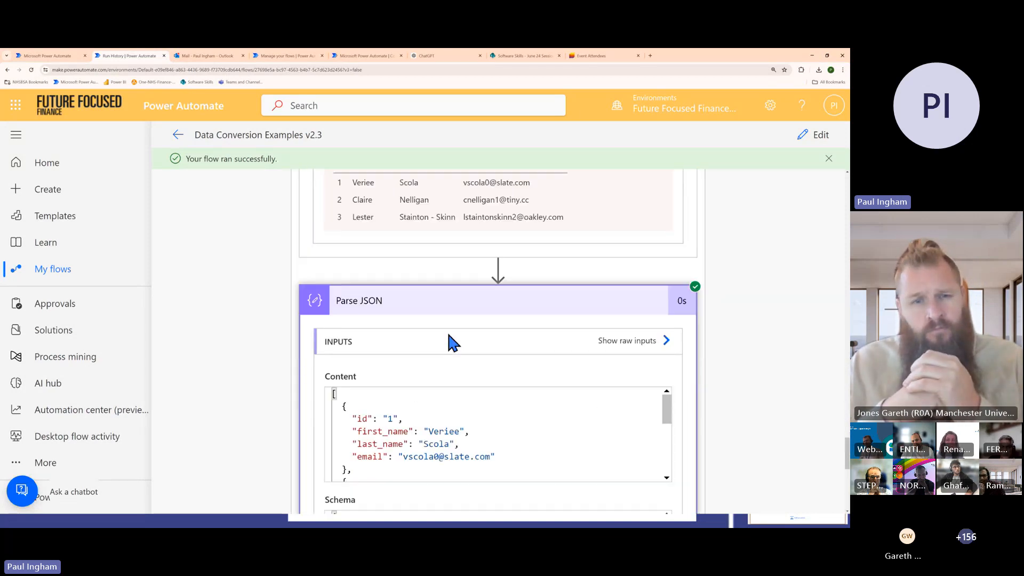
scroll(495, 421, "down", 2)
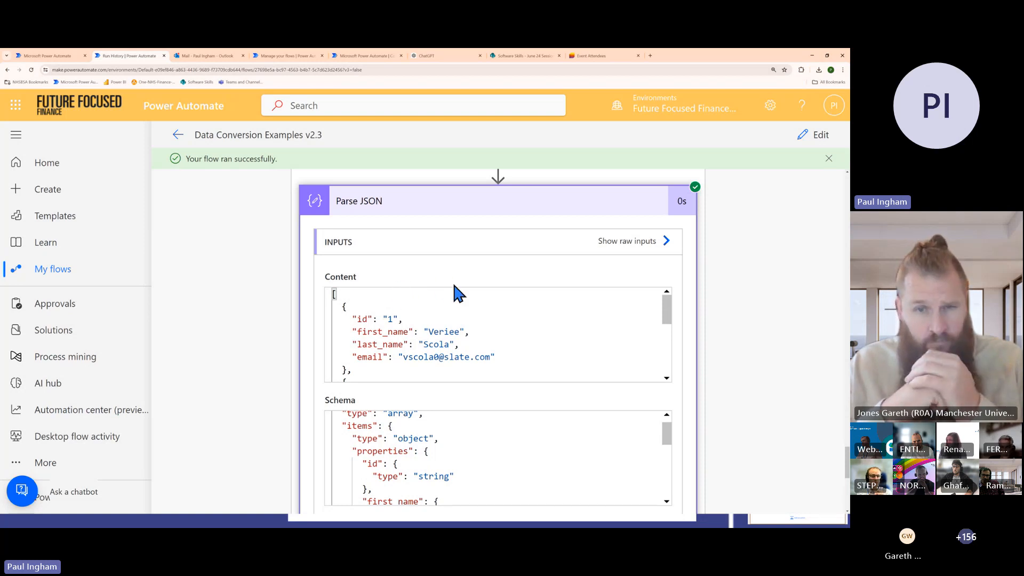
scroll(457, 325, "down", 3)
scroll(211, 421, "down", 6)
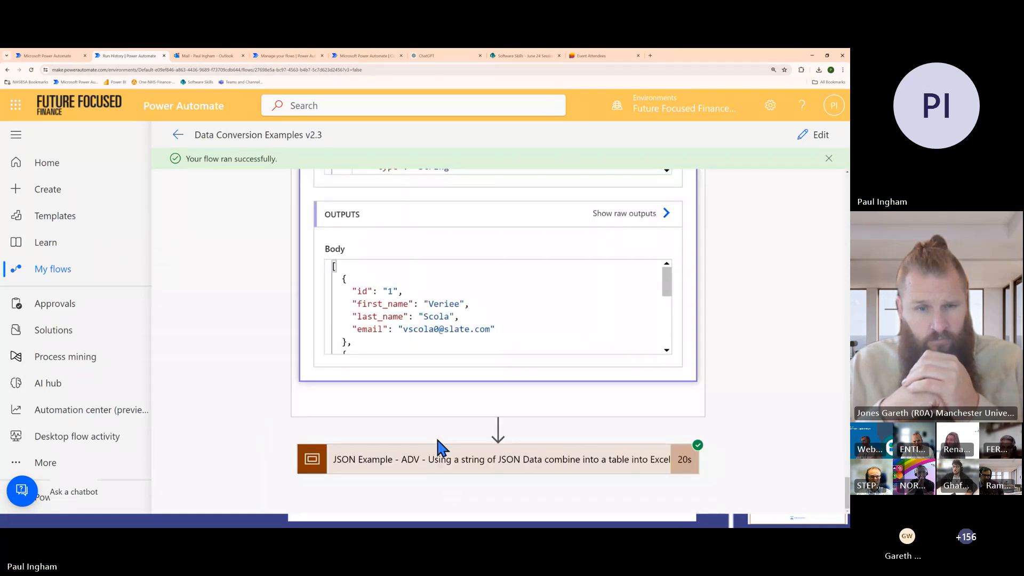
Expand the 'JSON Example - ADV' scope and look through its actions from Sample JSON to Send an email (V2)
left_click(440, 453)
scroll(443, 373, "down", 3)
scroll(453, 293, "down", 2)
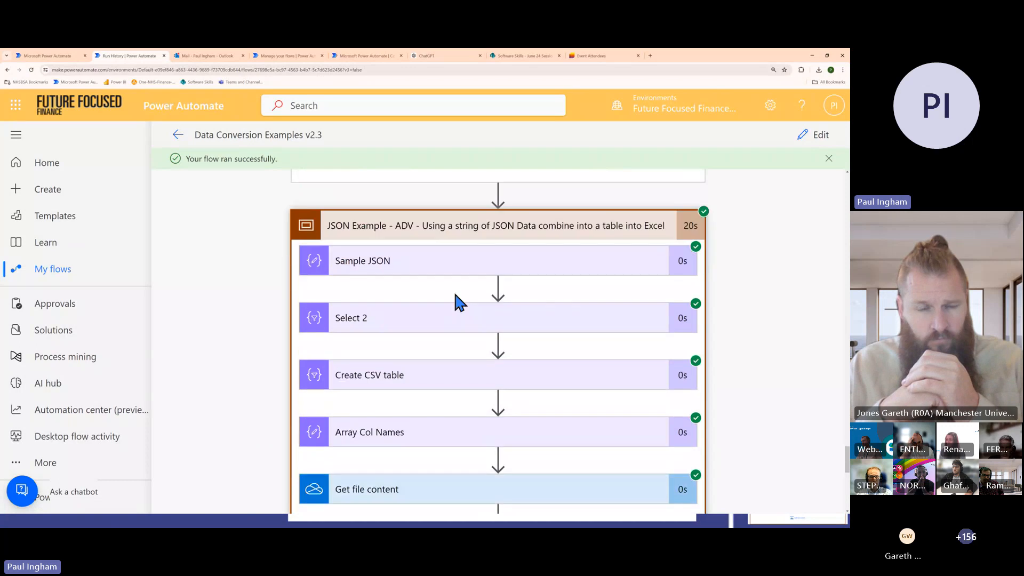
scroll(475, 282, "down", 1)
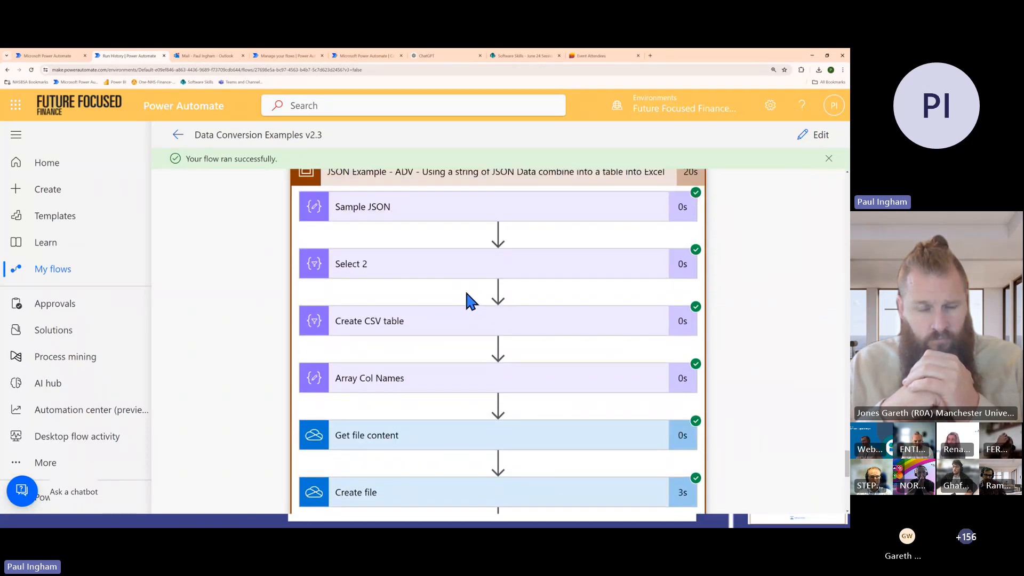
scroll(465, 289, "down", 1)
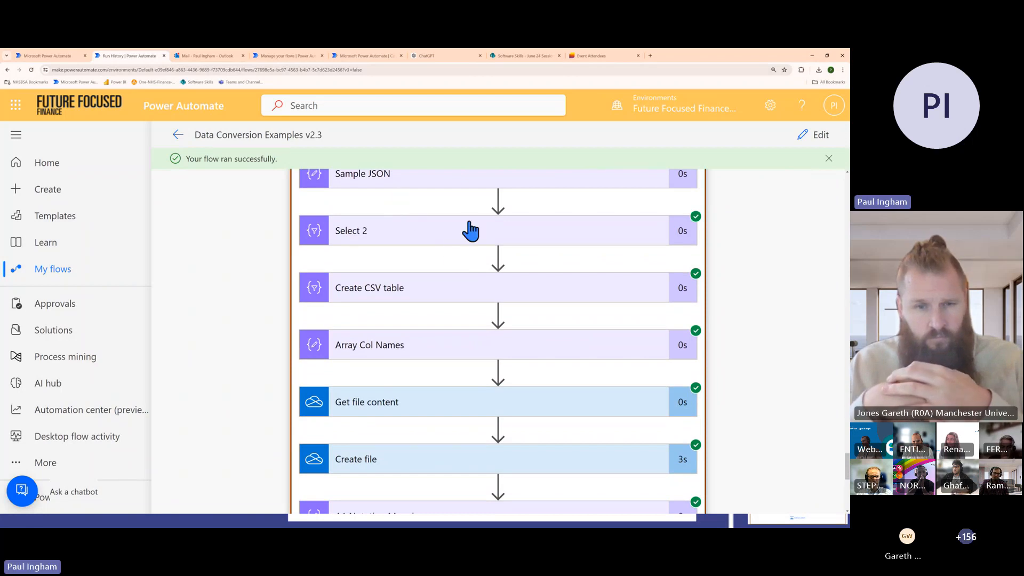
scroll(470, 235, "down", 1)
scroll(480, 338, "down", 2)
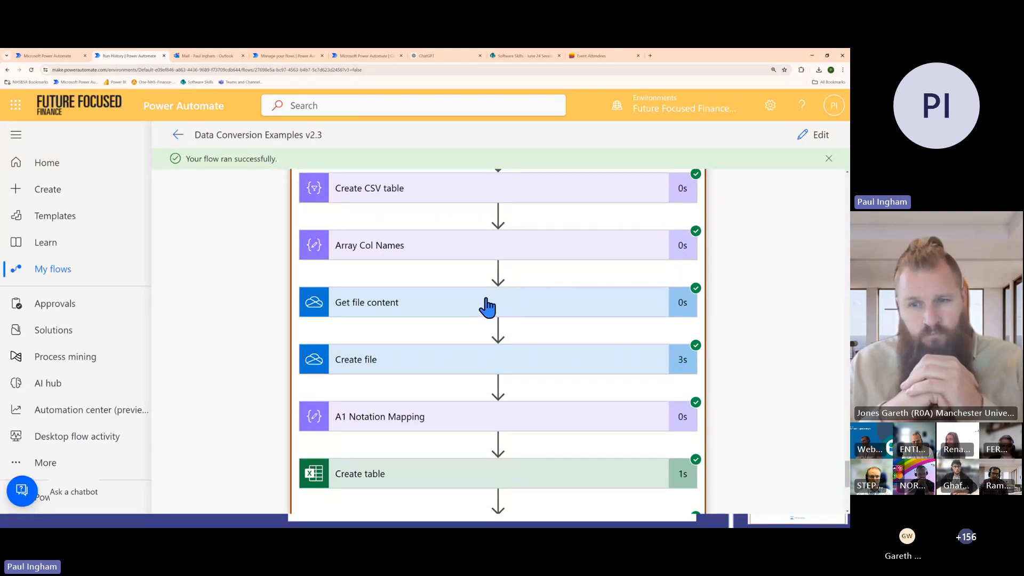
scroll(485, 307, "down", 1)
scroll(487, 326, "down", 4)
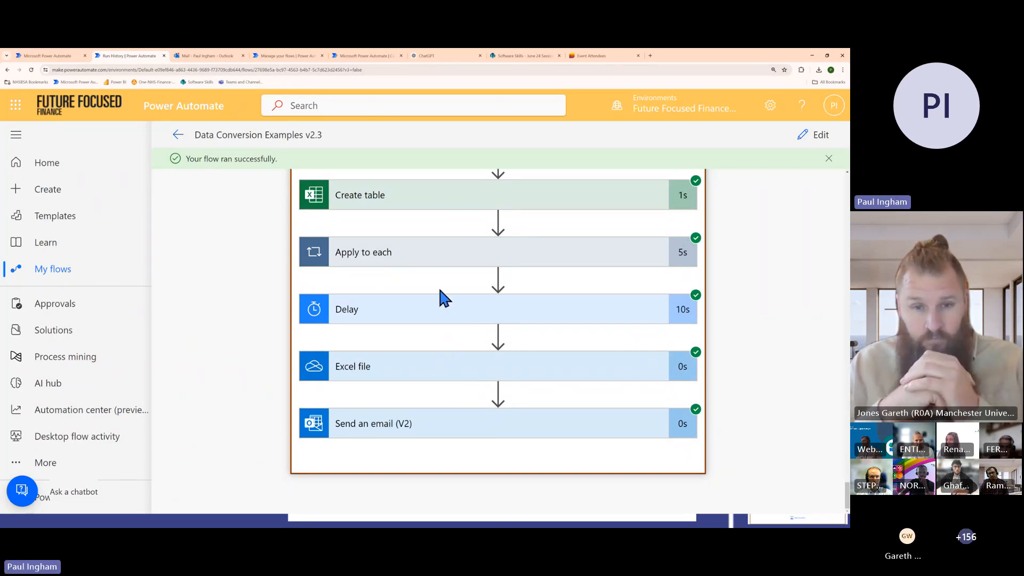
Switch to the PowerPoint slide show and display the 'Data Functions / Expressions Used in Examples' slide
key("alt+Tab")
key("alt+Tab")
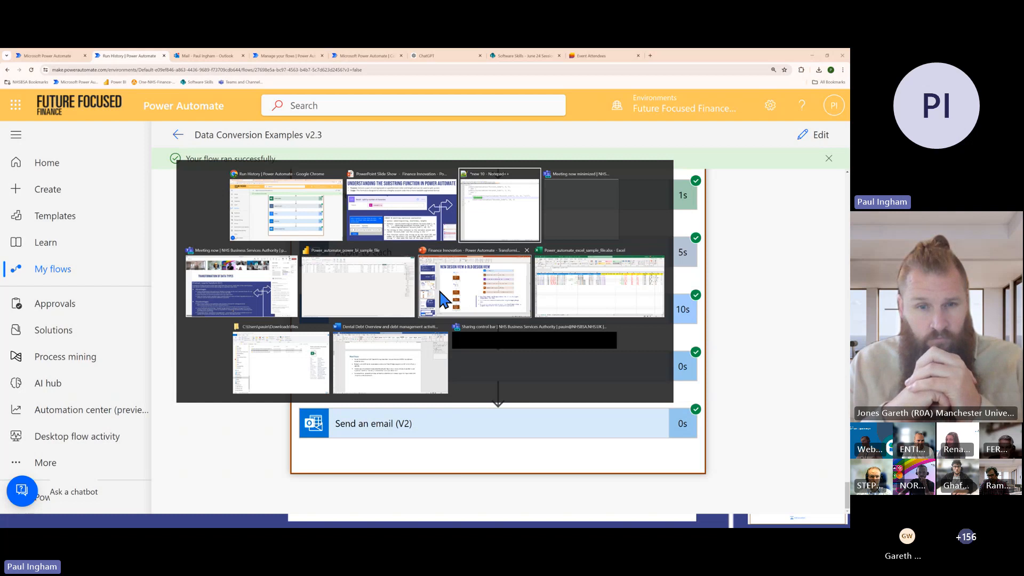
key("alt+shift+Tab")
key("Right")
key("Right")
key("Right")
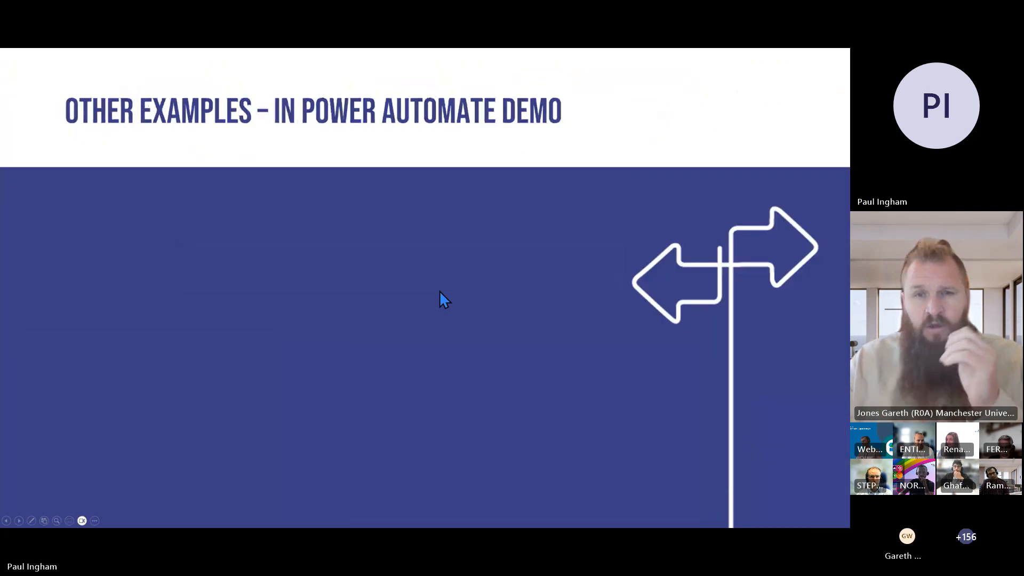
key("Left")
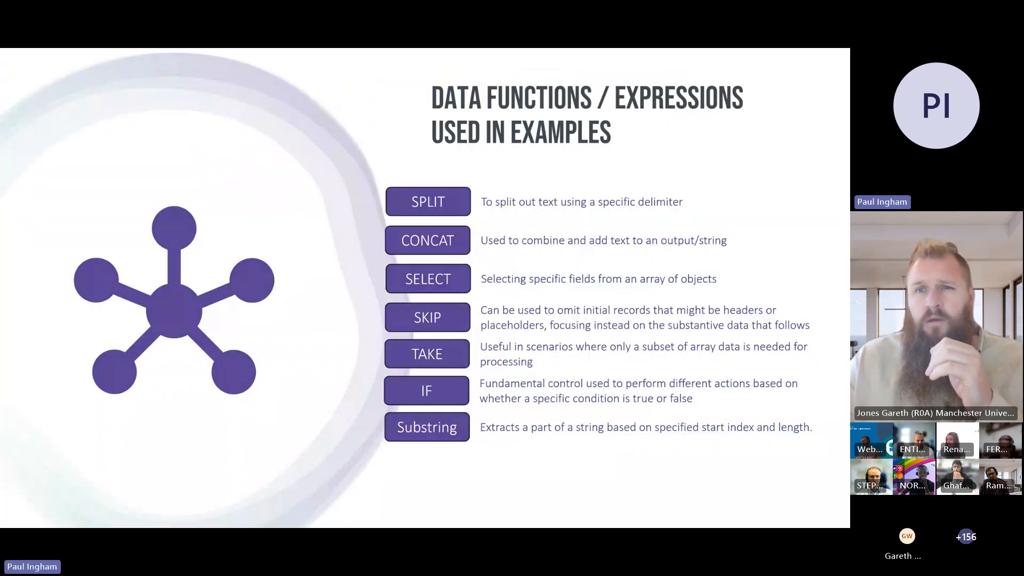
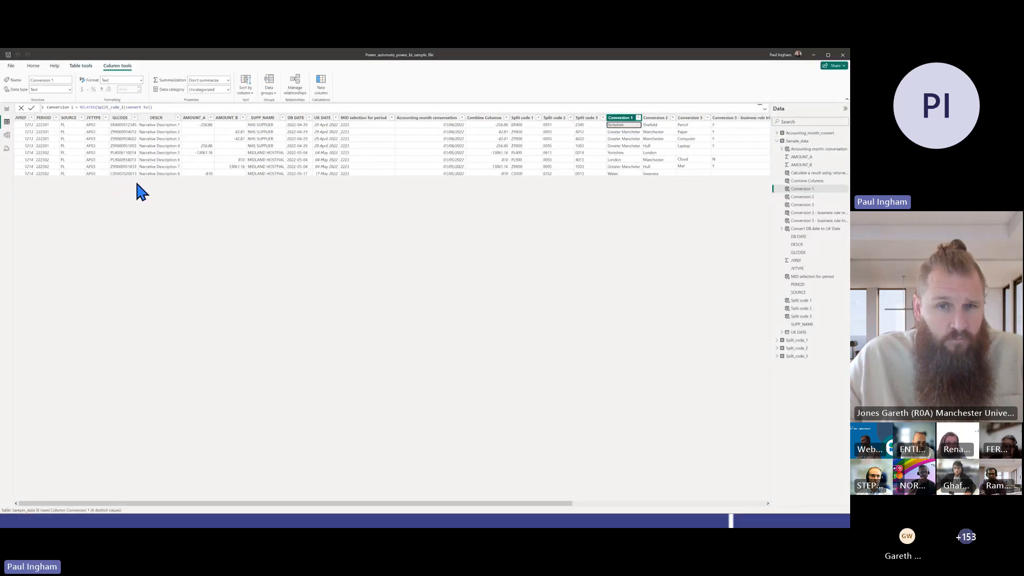
Glance at the Excel sample sheet, return to Power BI and view the Combine Columns and Accounting month conversation formulas
key("alt+Tab")
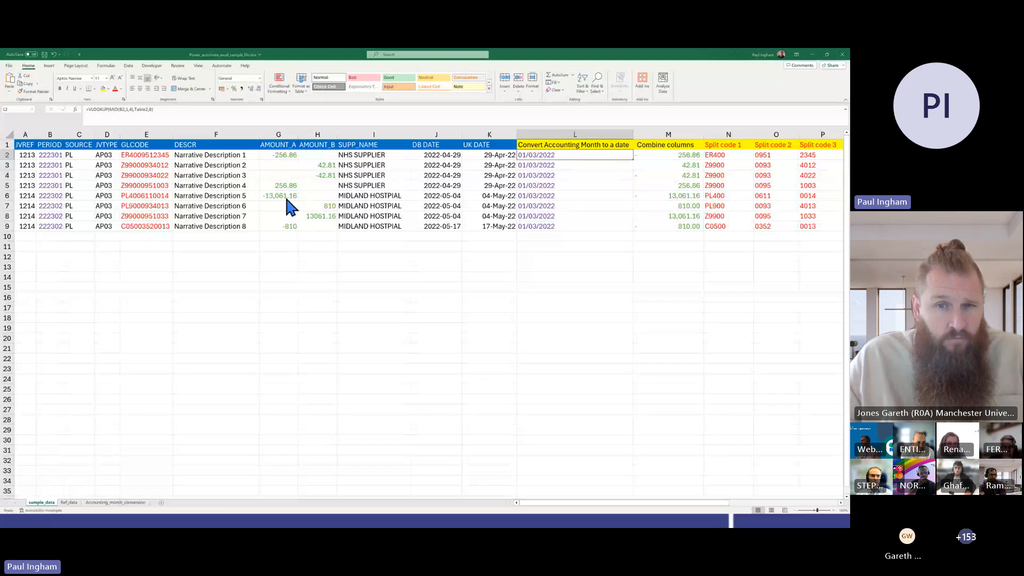
key("alt+Tab")
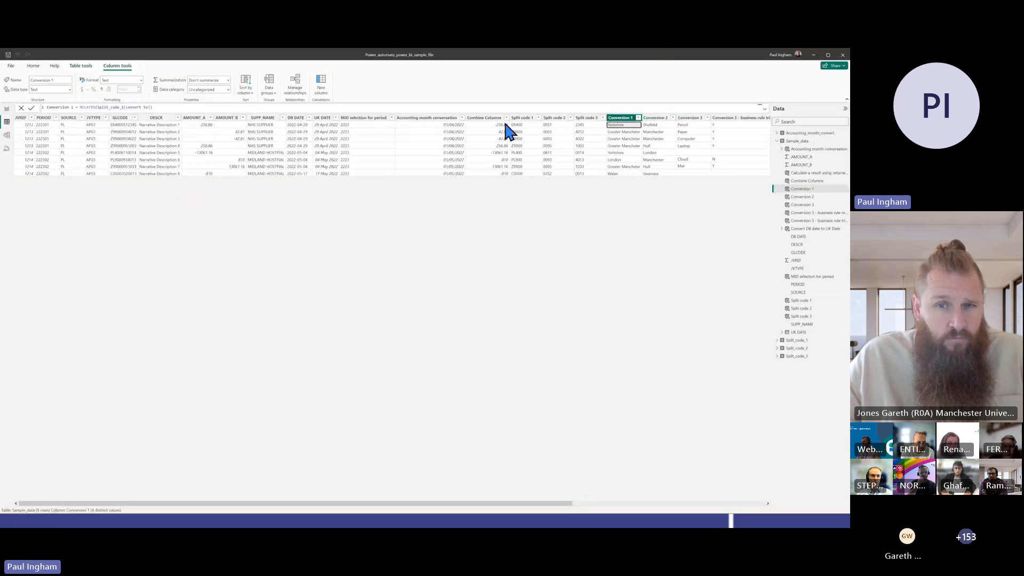
left_click(483, 126)
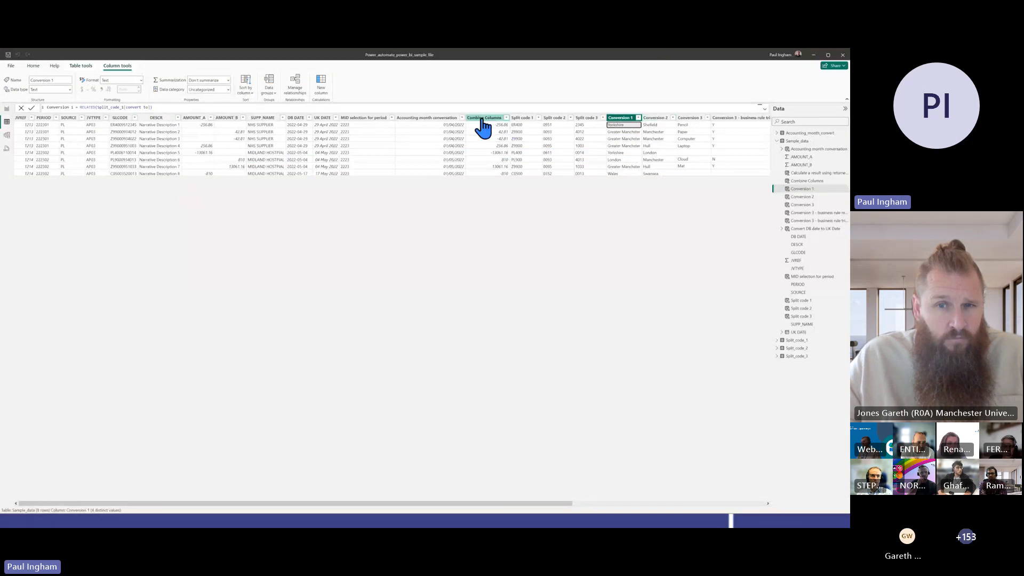
left_click(428, 119)
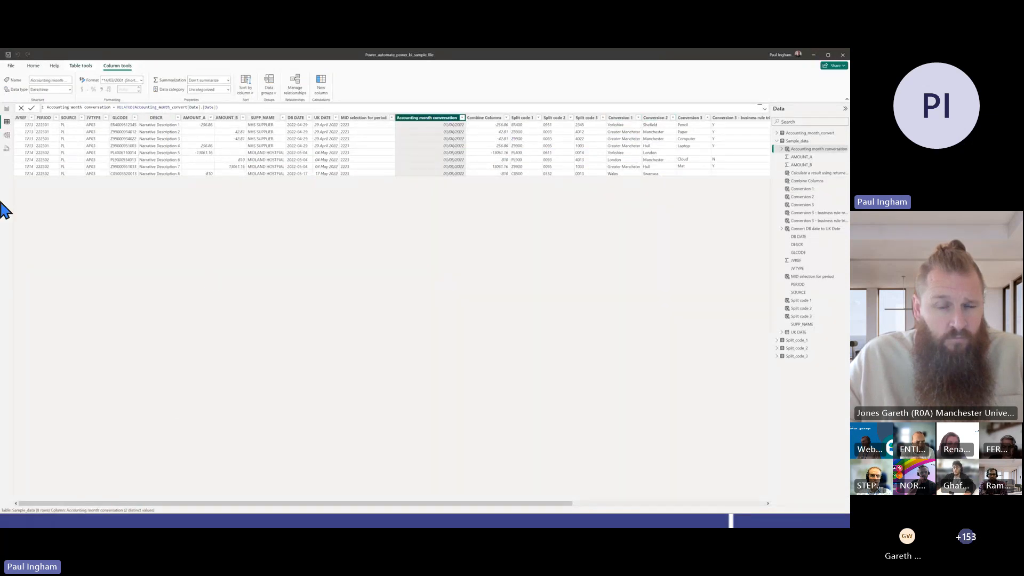
Open the Accounting_month_convert table's data and look through its period and date rows
left_click(809, 135)
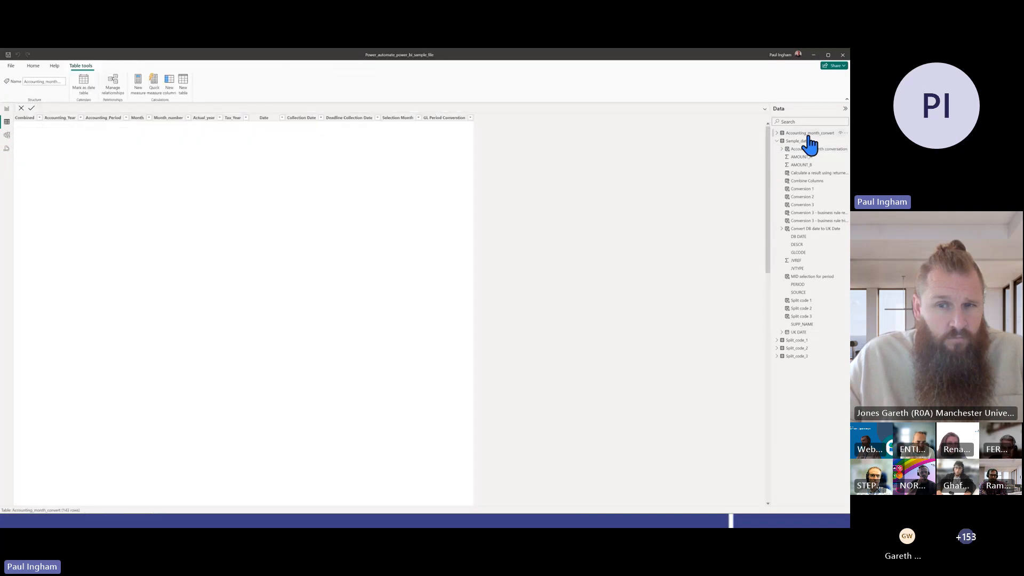
scroll(267, 308, "down", 5)
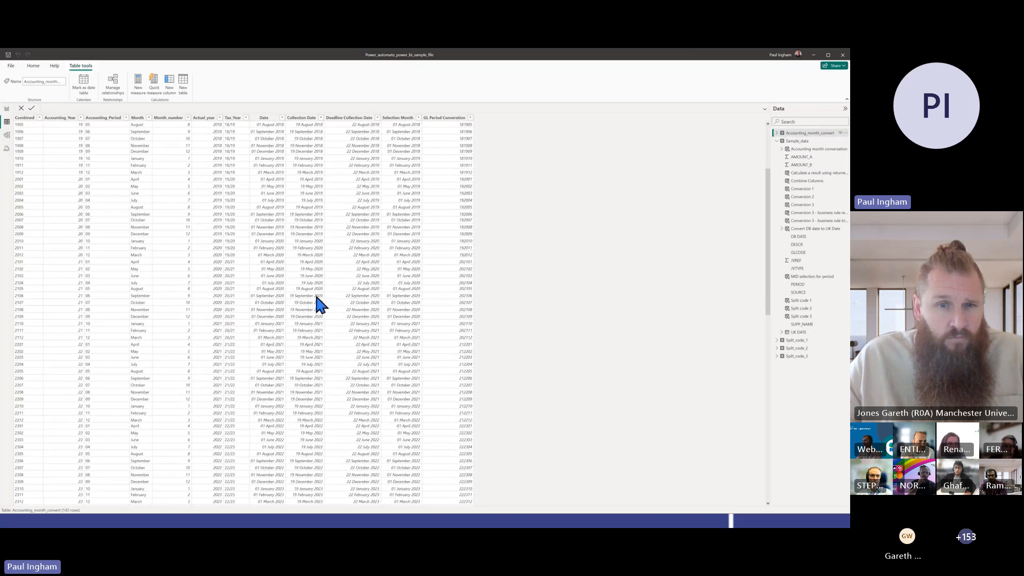
scroll(453, 396, "up", 4)
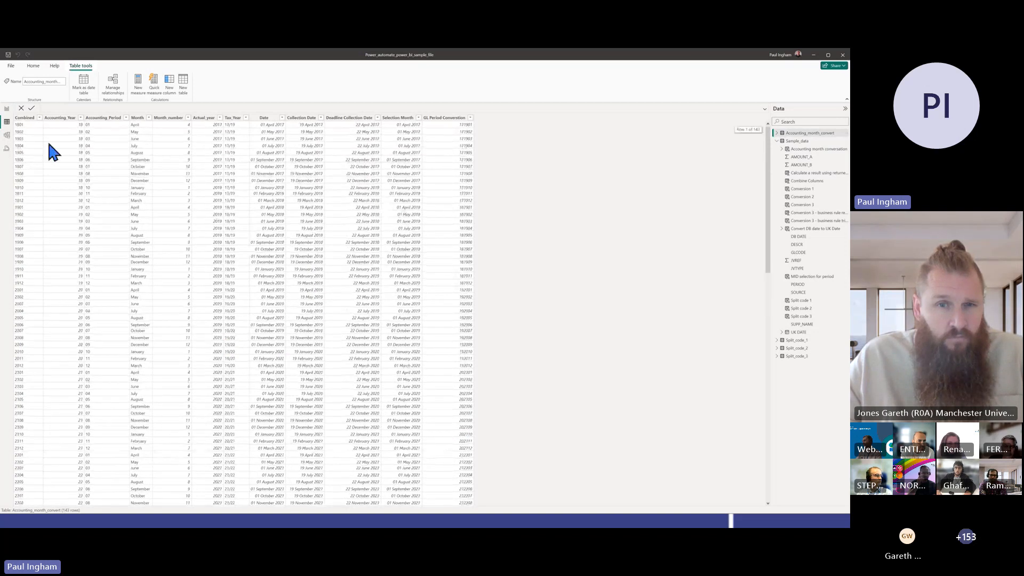
left_click(7, 111)
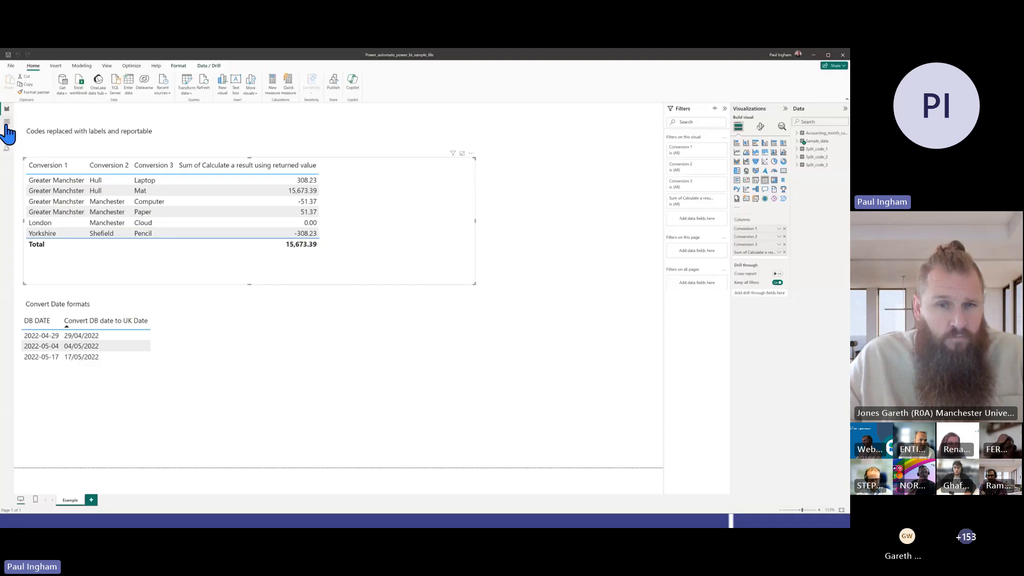
left_click(7, 123)
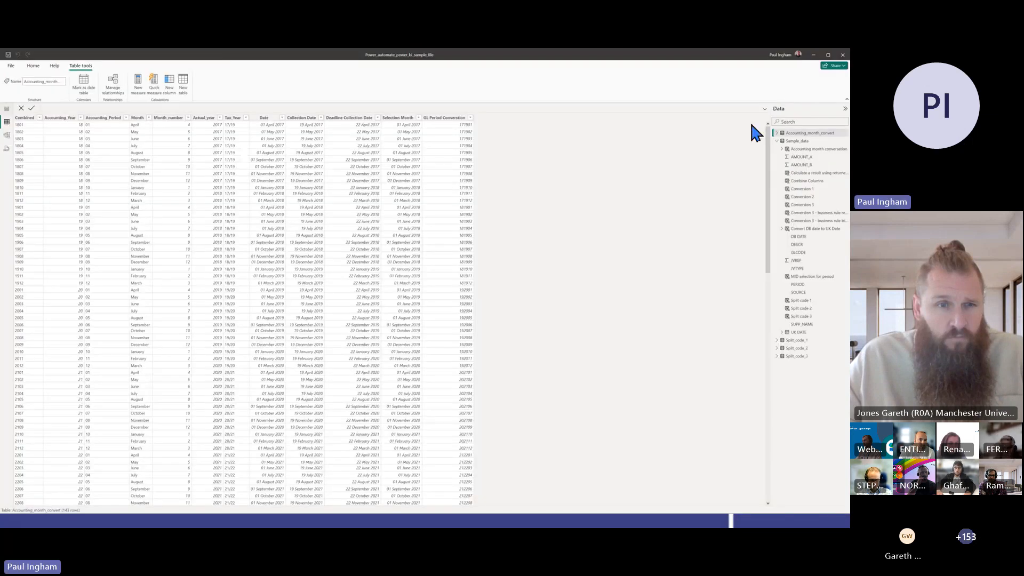
In Sample_data, examine the formulas of the MID selection for period and Accounting month conversation columns
left_click(797, 141)
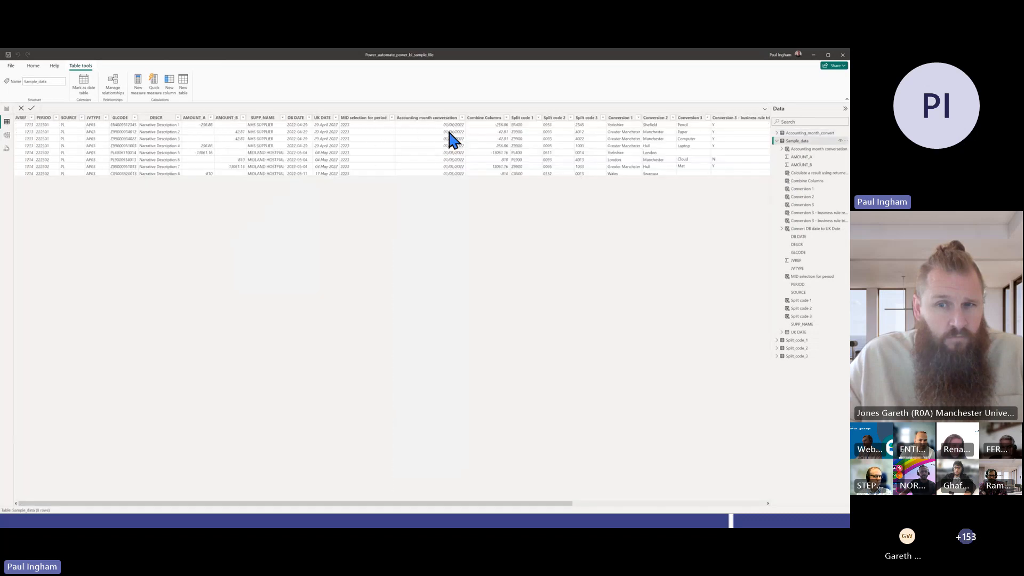
left_click(417, 118)
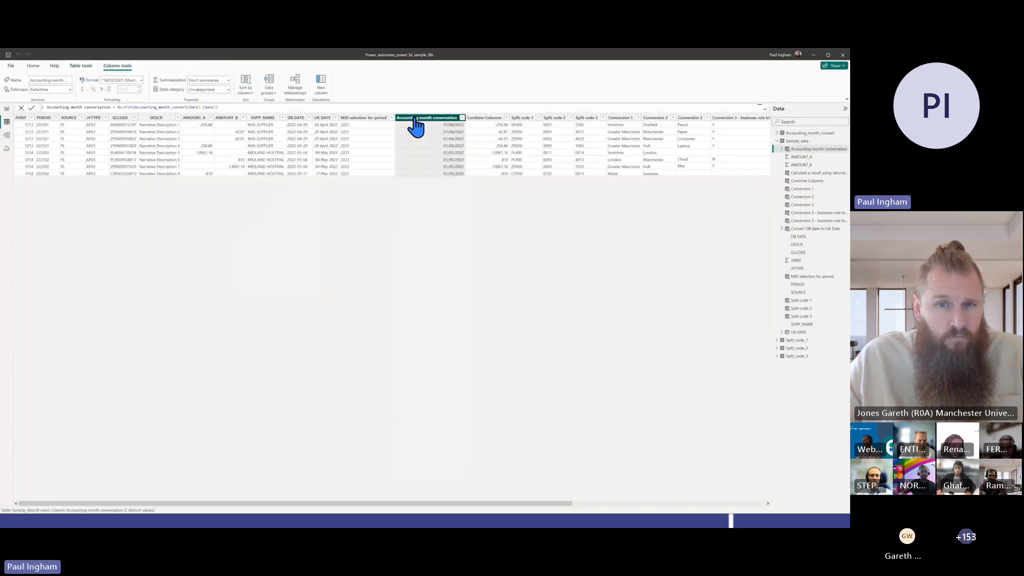
left_click(364, 119)
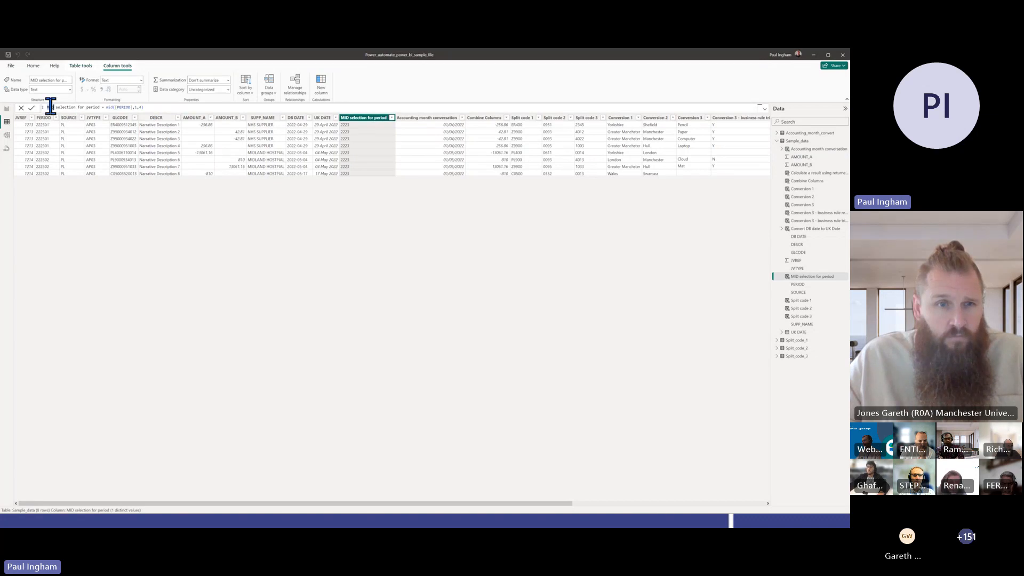
left_click_drag(50, 107, 277, 114)
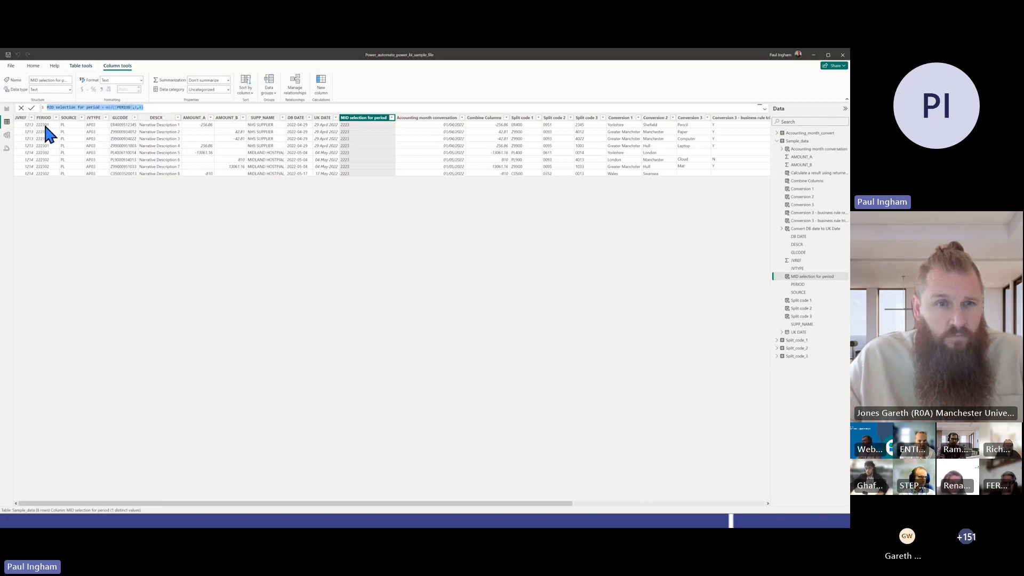
left_click(437, 130)
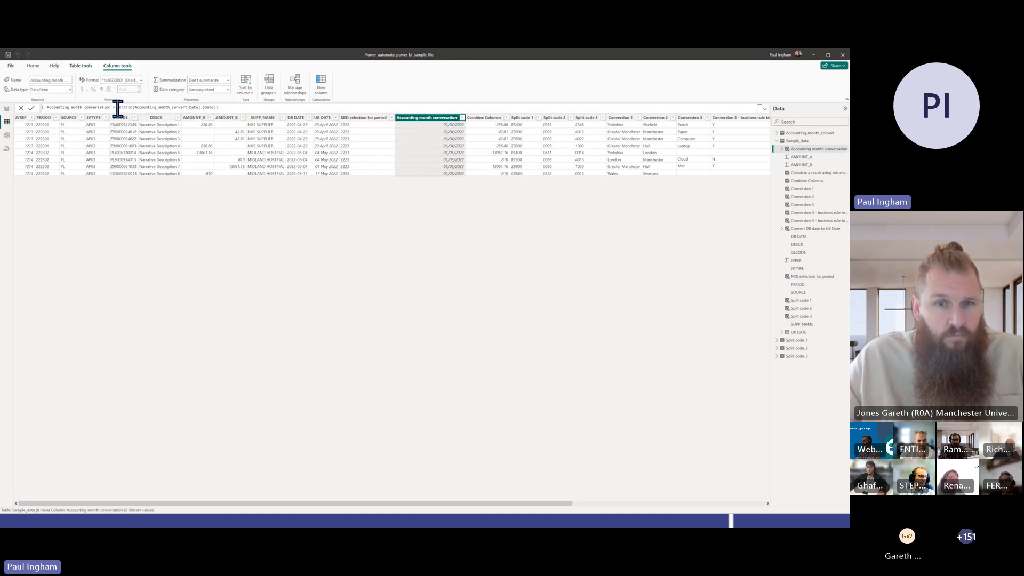
left_click_drag(116, 107, 276, 105)
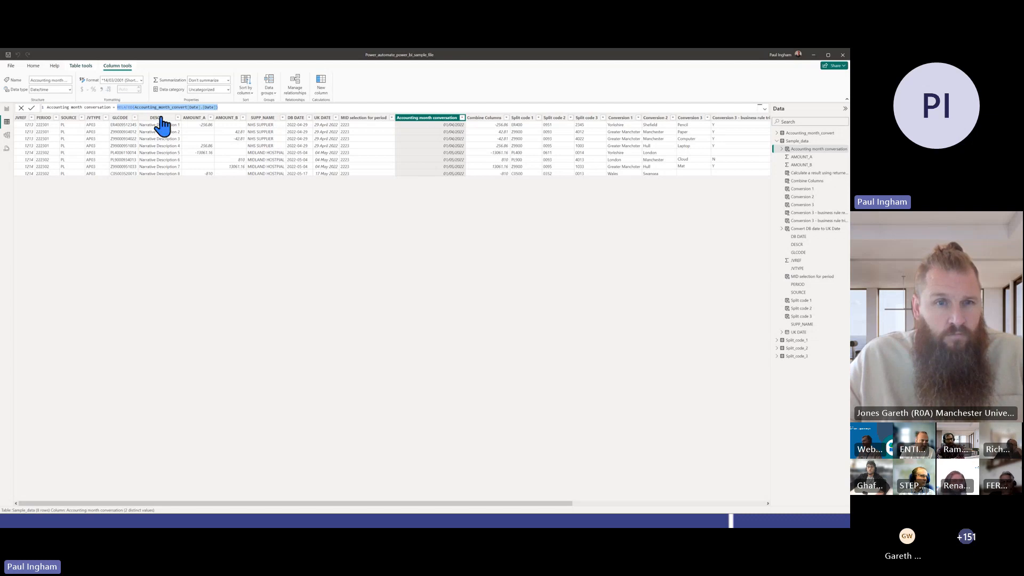
In the model diagram, move the Split_code_1 table above Split_code_2 and the Split_code_3 table below Split_code_2, and select Sample_data
left_click(7, 135)
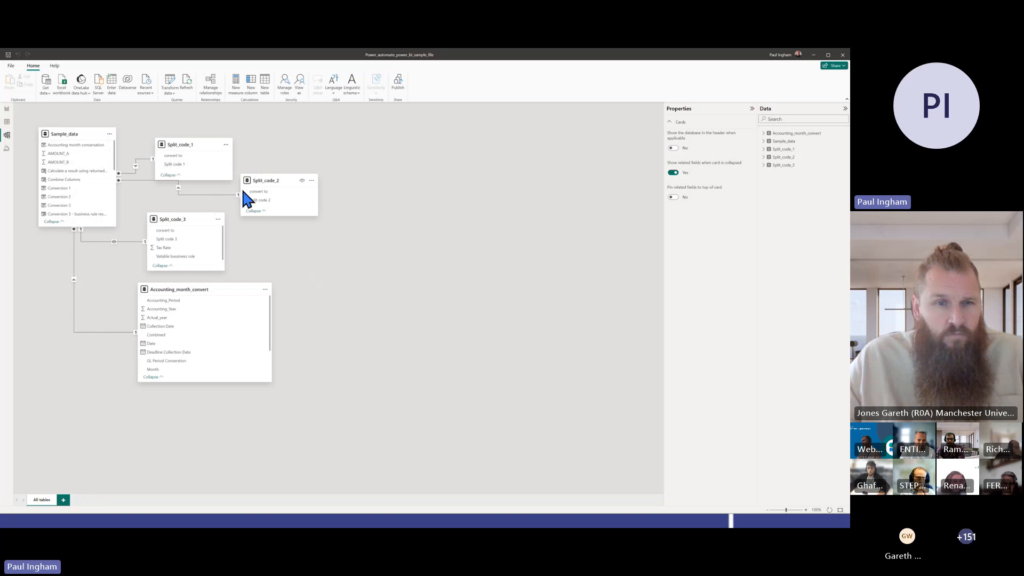
left_click_drag(184, 143, 218, 133)
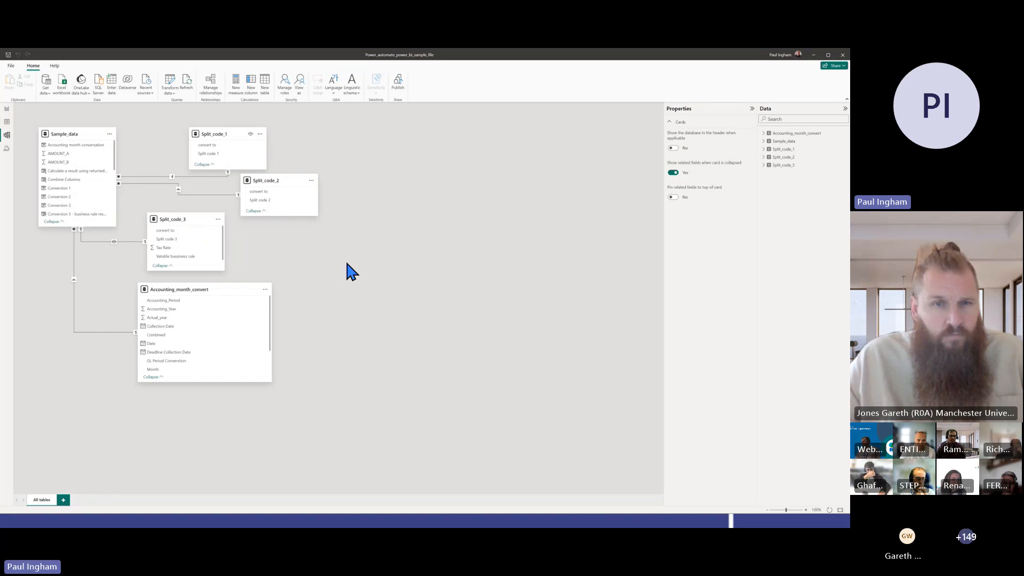
left_click_drag(187, 218, 368, 245)
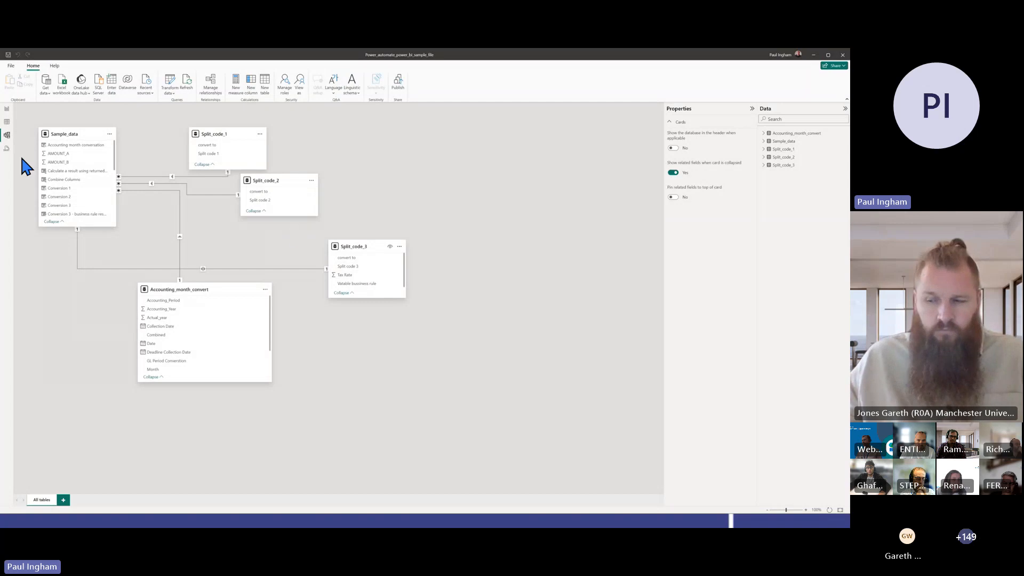
left_click(68, 133)
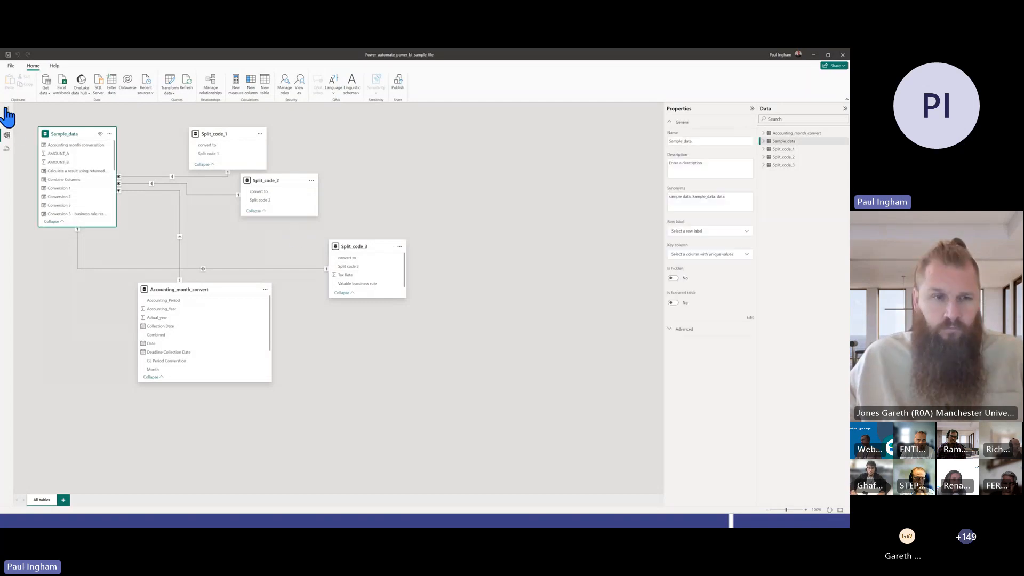
Return to the Sample_data table and highlight the IF expression of the Combine Columns column
left_click(7, 113)
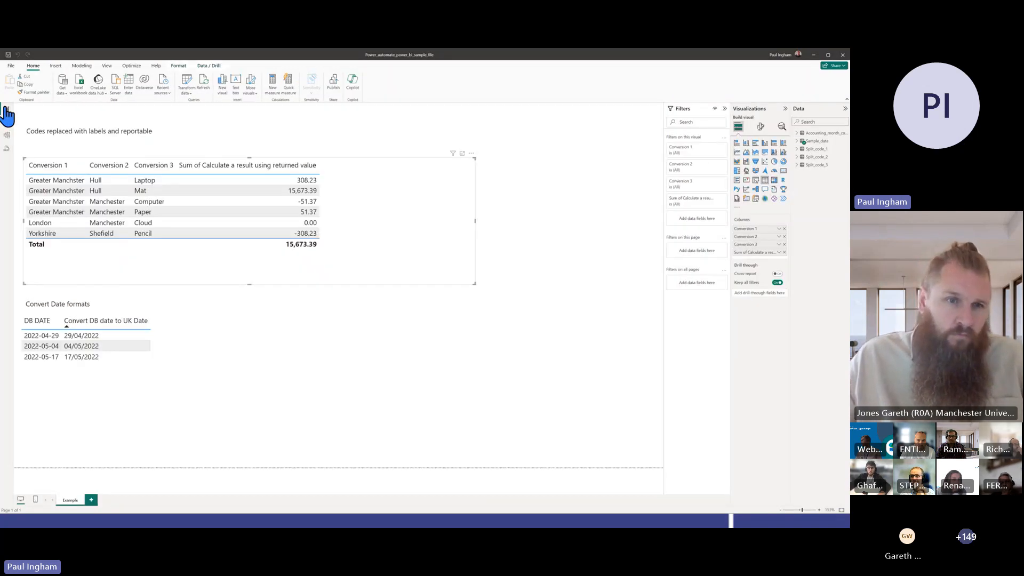
left_click(7, 122)
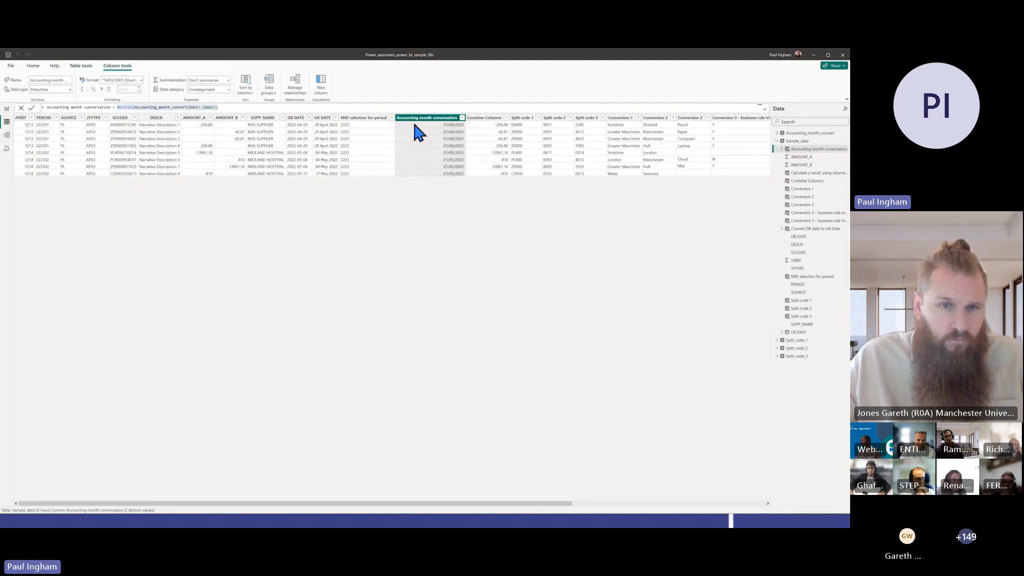
left_click(352, 118)
left_click(485, 120)
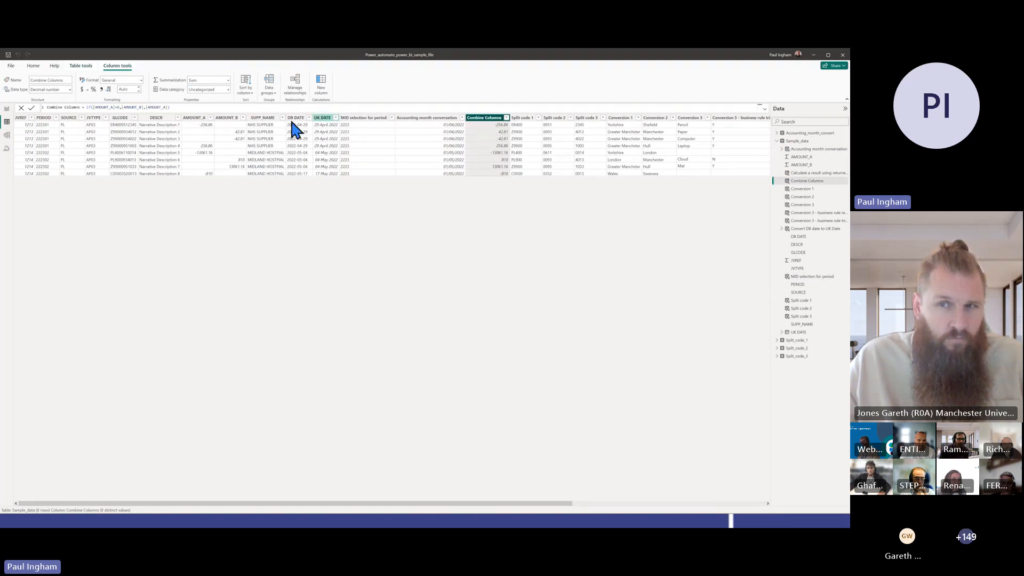
left_click(88, 107)
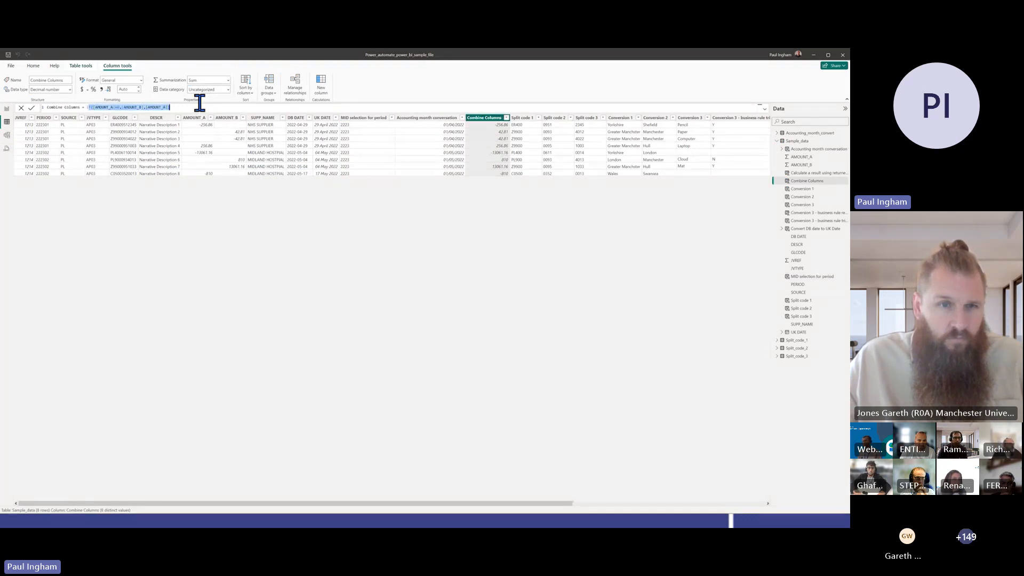
Switch to Excel to compare the Combine columns formula in cell M2, and return to Power BI
key("alt+Tab")
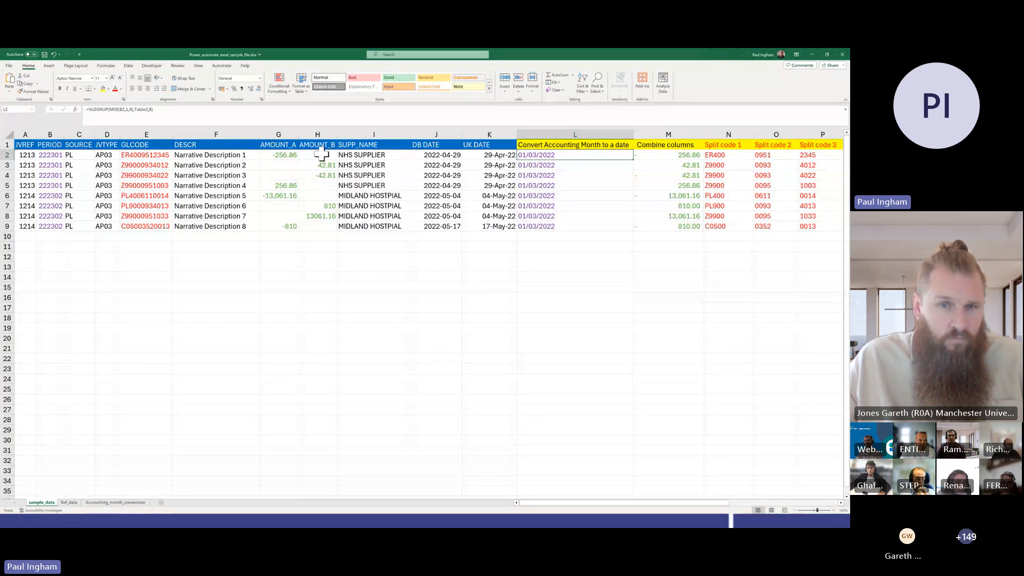
left_click(686, 155)
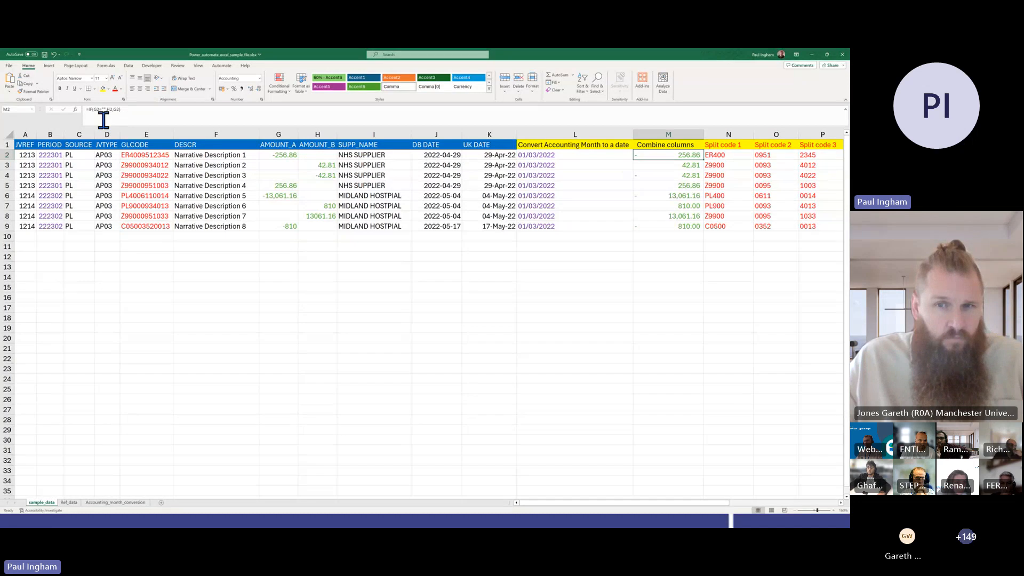
key("alt+Tab")
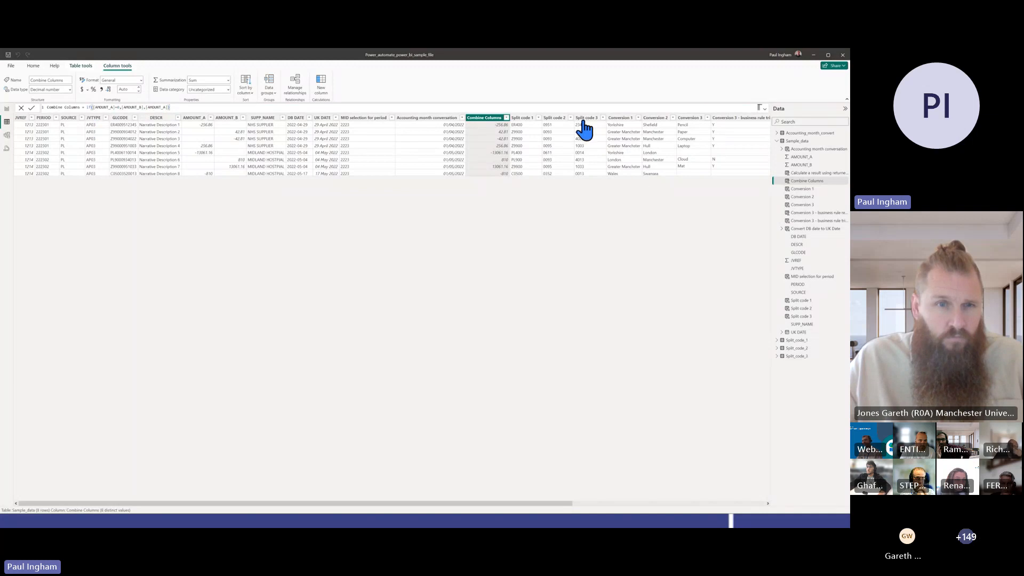
Examine the MID formula of the Split code 1 column and the RELATED formula of the Conversion 1 column
left_click(531, 119)
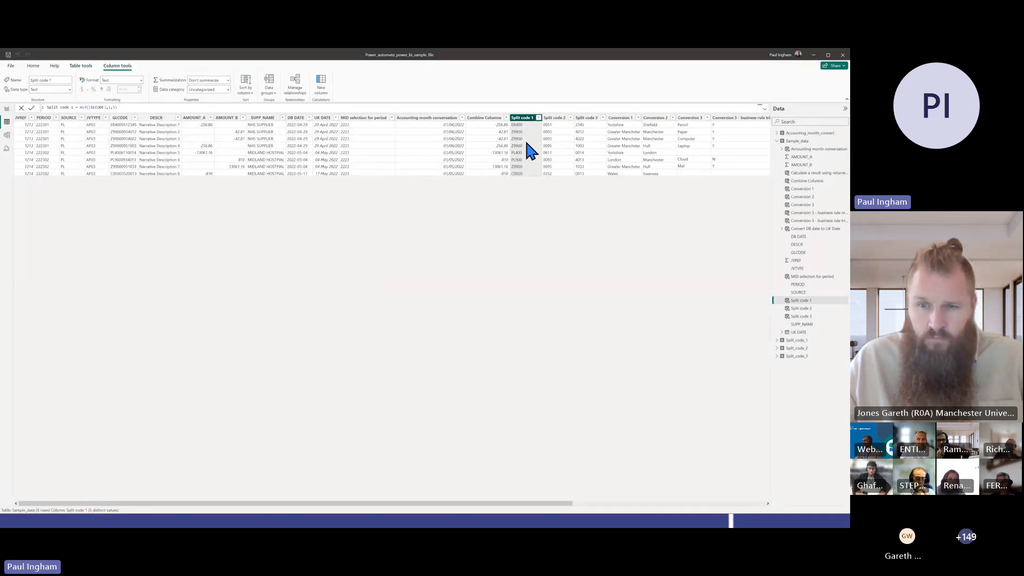
triple_click(157, 107)
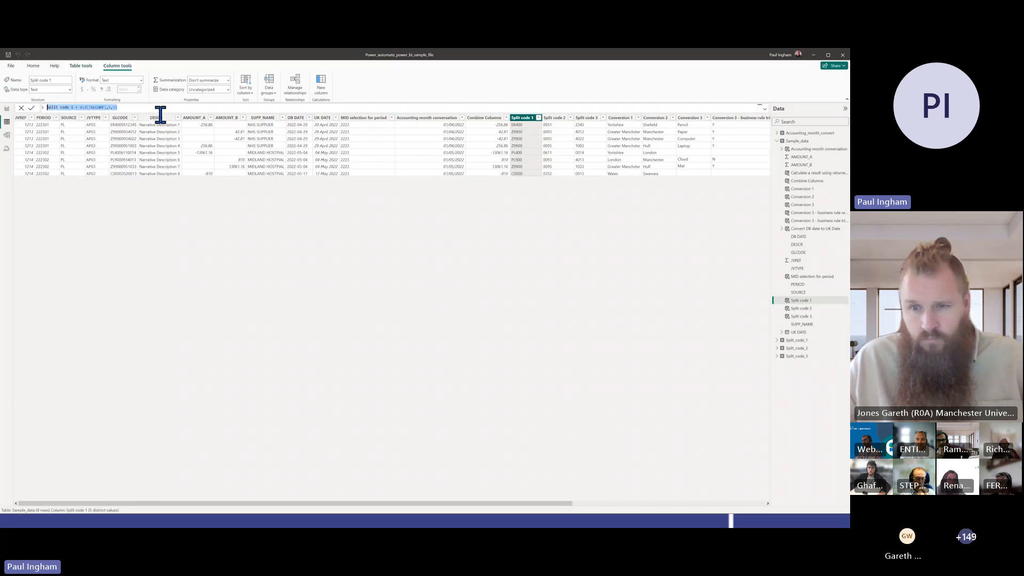
left_click(622, 116)
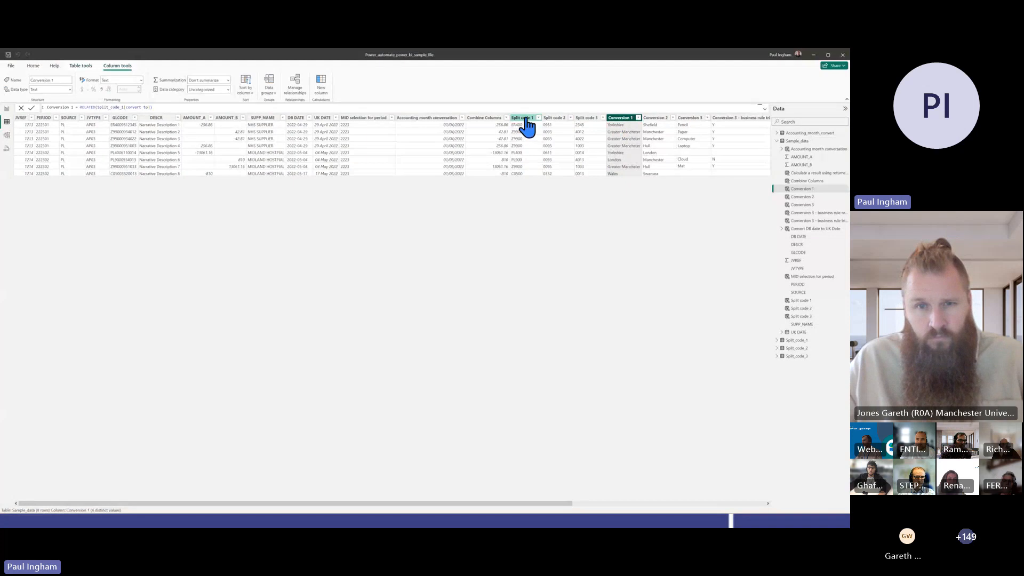
left_click(266, 107)
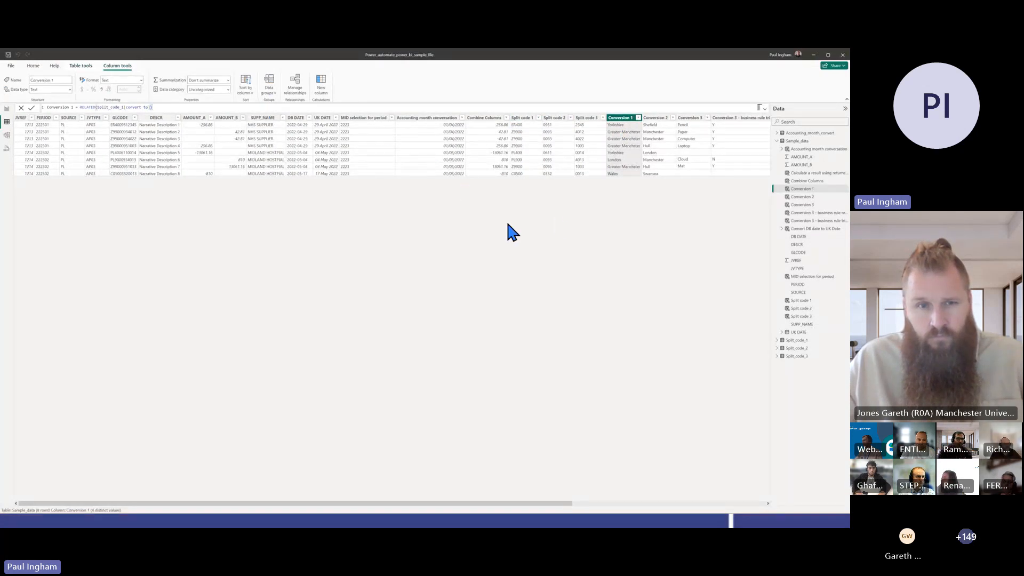
left_click_drag(192, 106, 3, 108)
left_click(205, 105)
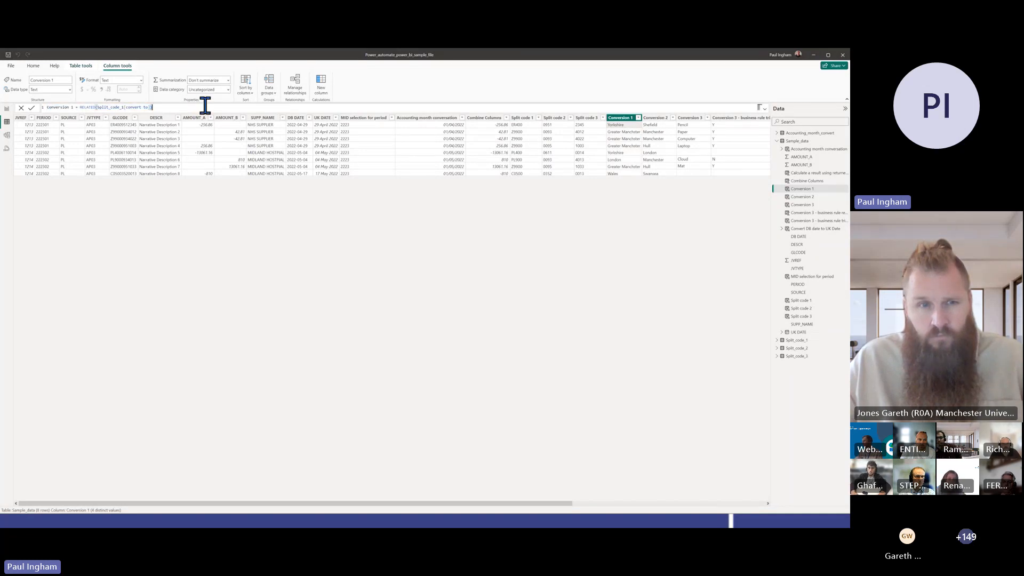
Review the Split code 1, Split code 2 and Split code 3 formulas, and highlight 'convert' in the Conversion 1 formula
left_click(529, 118)
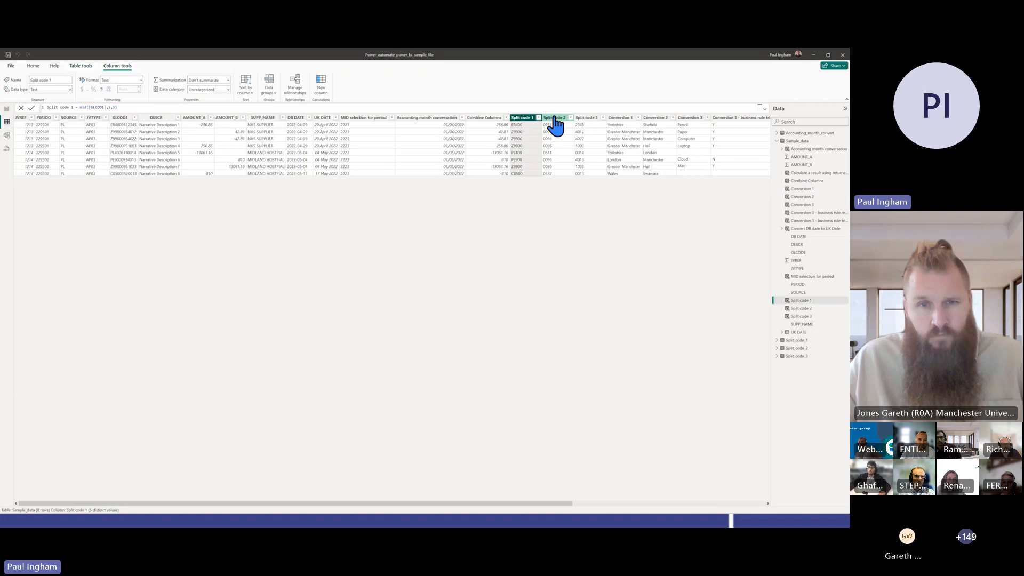
left_click(555, 117)
left_click(587, 117)
left_click(526, 117)
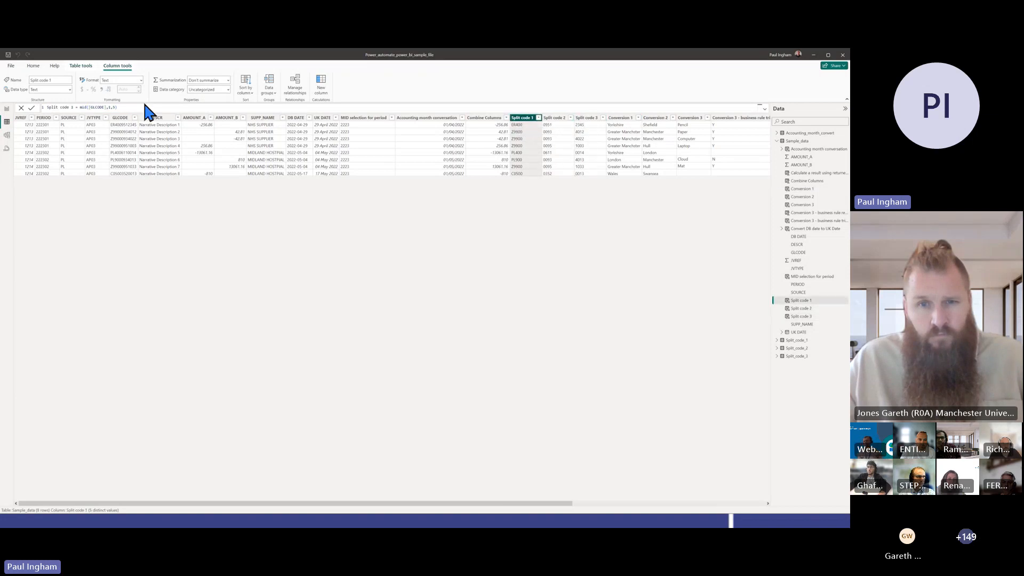
left_click(619, 117)
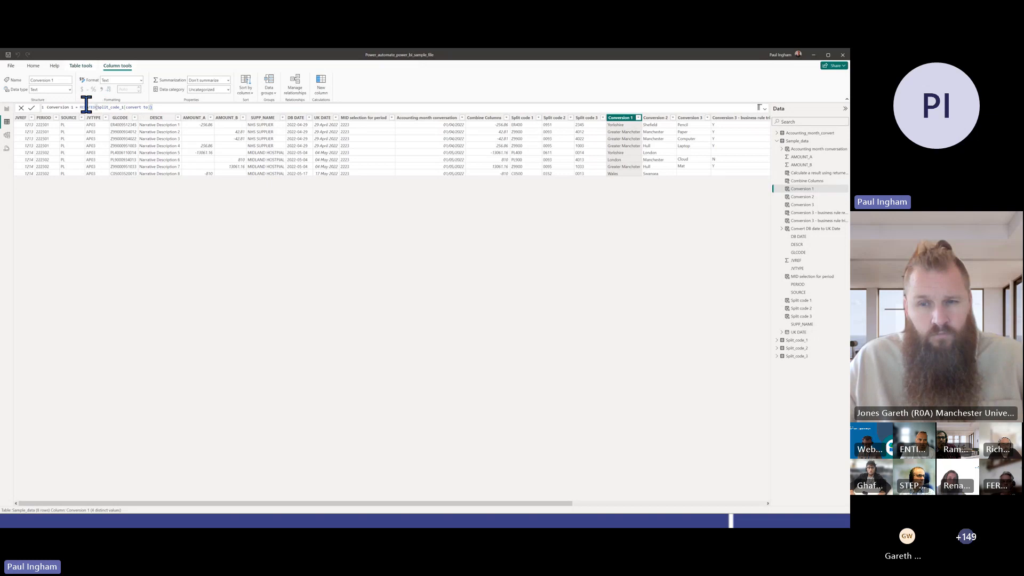
double_click(132, 106)
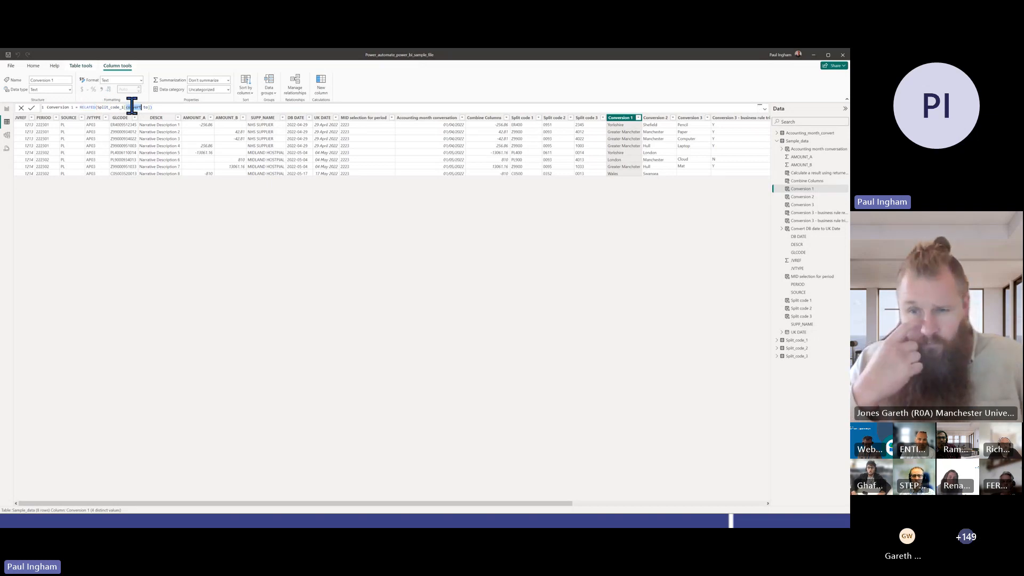
Review the RELATED formulas of the Conversion 1 and Conversion 2 columns against the Split code 1 formula
left_click_drag(132, 105, 169, 105)
left_click(164, 109)
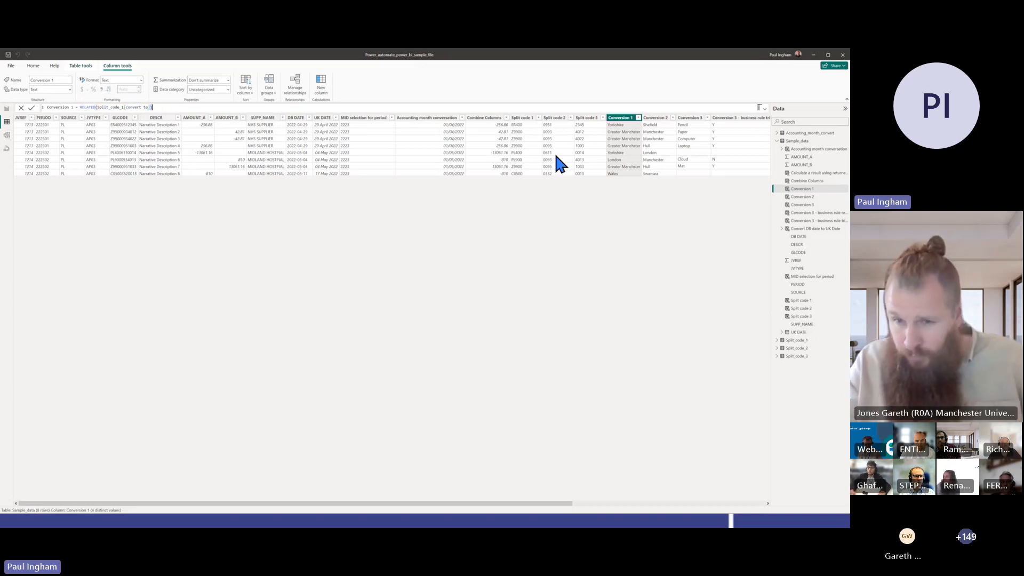
left_click(649, 119)
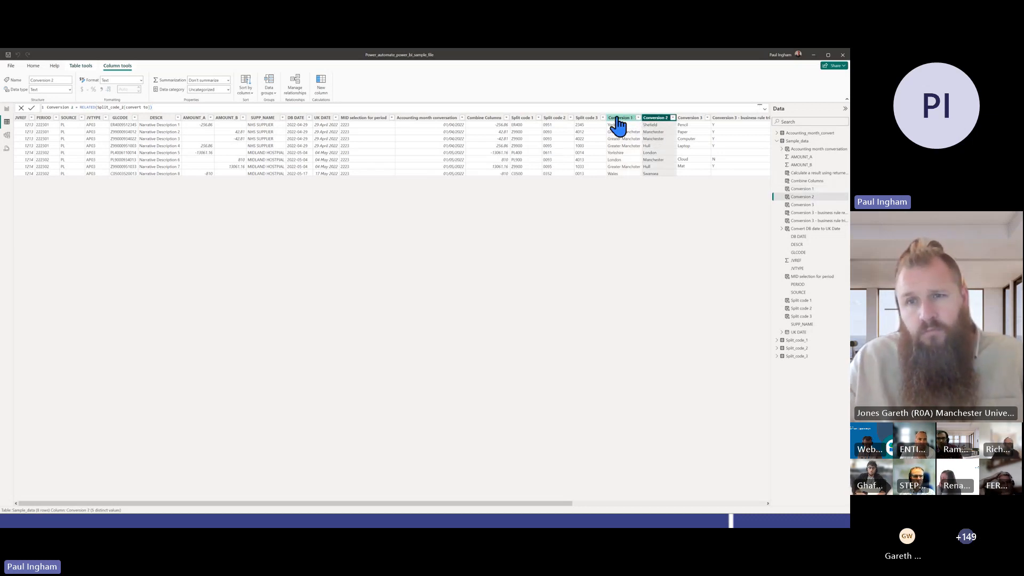
left_click(568, 109)
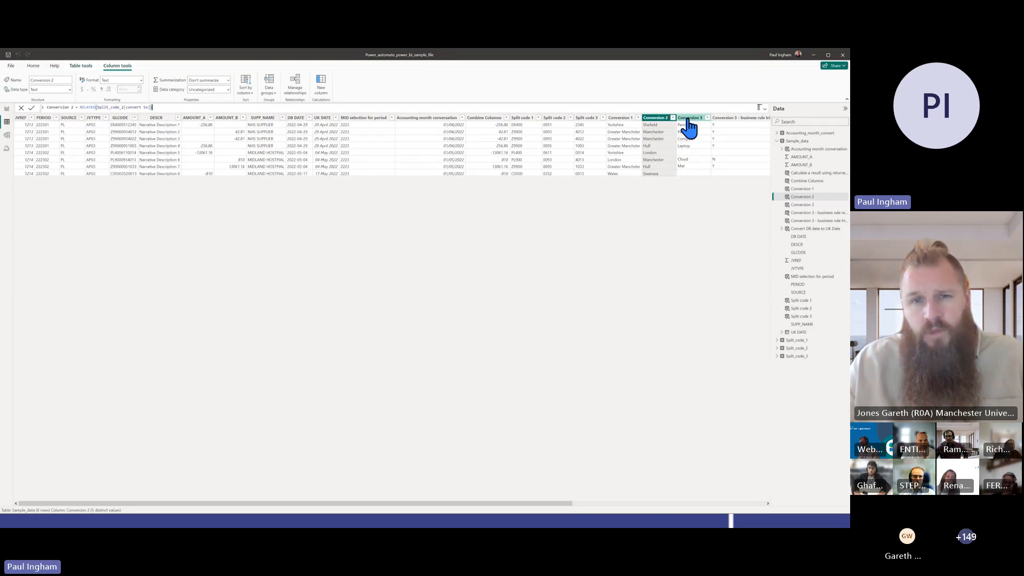
left_click(526, 119)
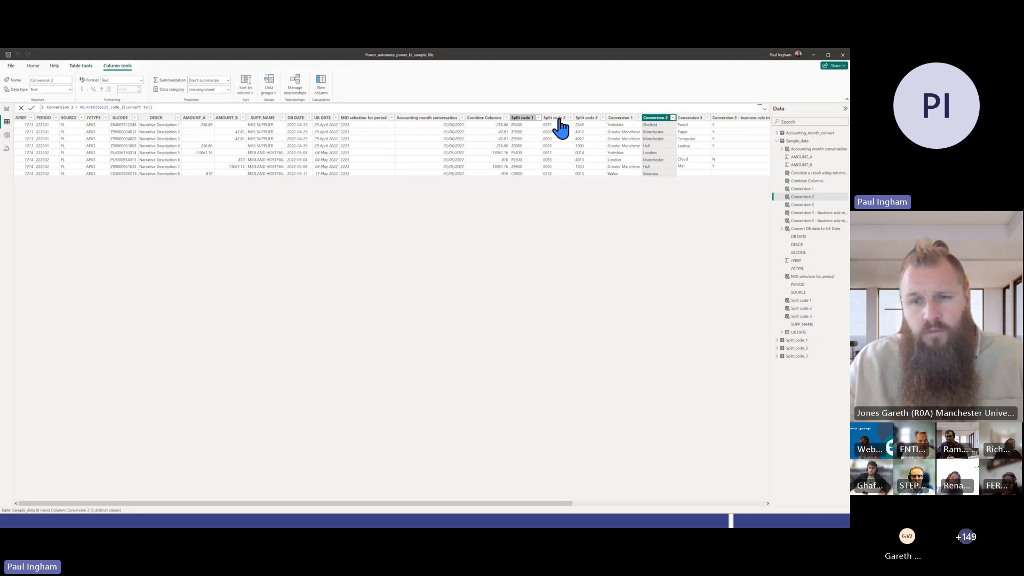
left_click(664, 118)
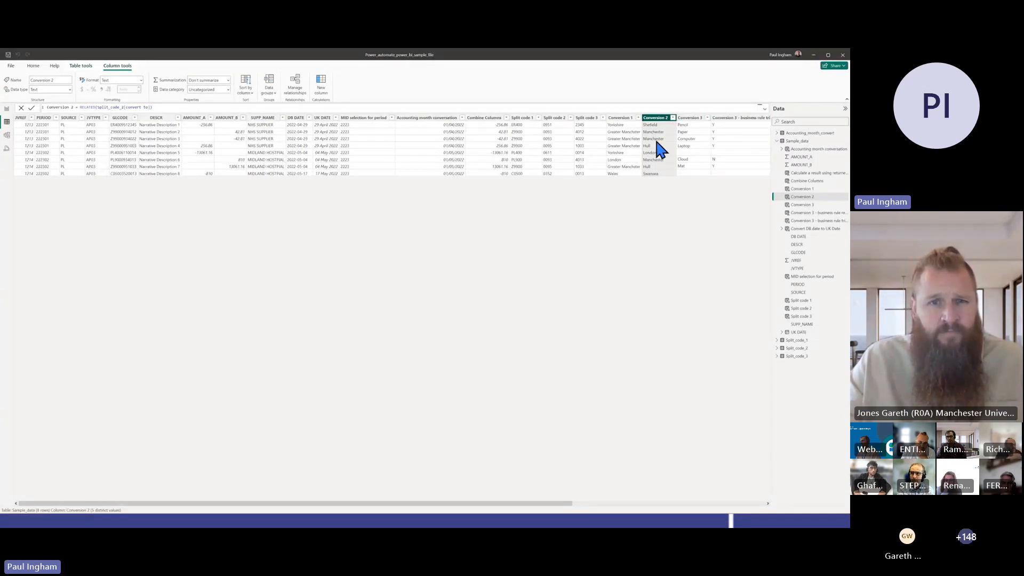
Examine the formula of the Conversion 3 - business rule trigger show column and locate its Split_code_3 source table in the data model
left_click(725, 119)
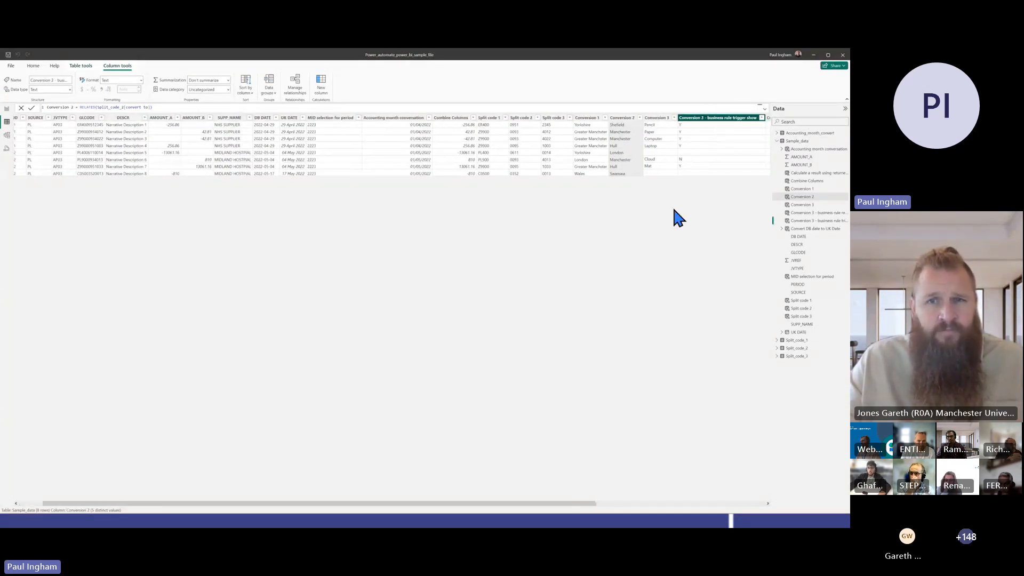
scroll(622, 247, "right", 3)
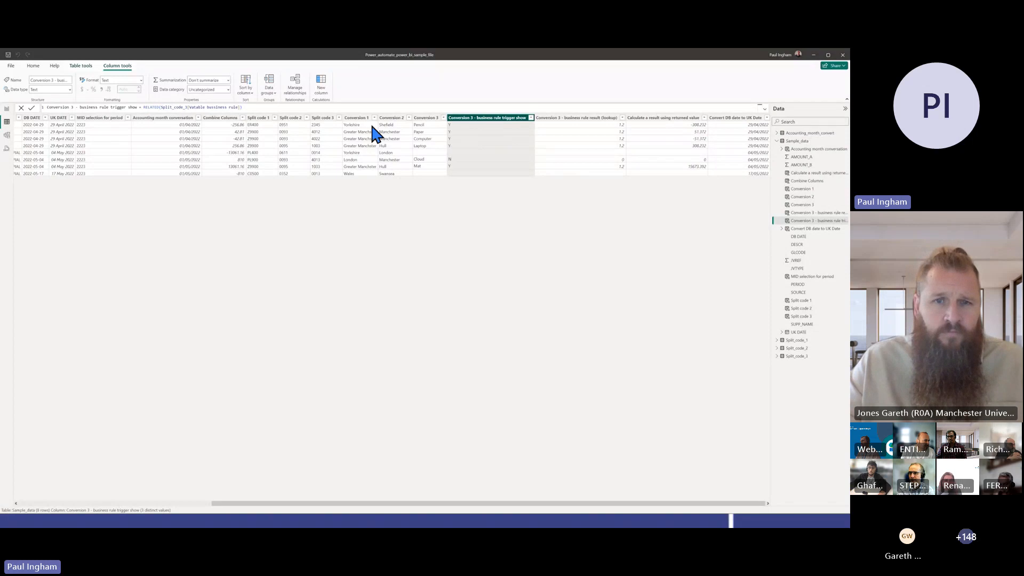
left_click(7, 135)
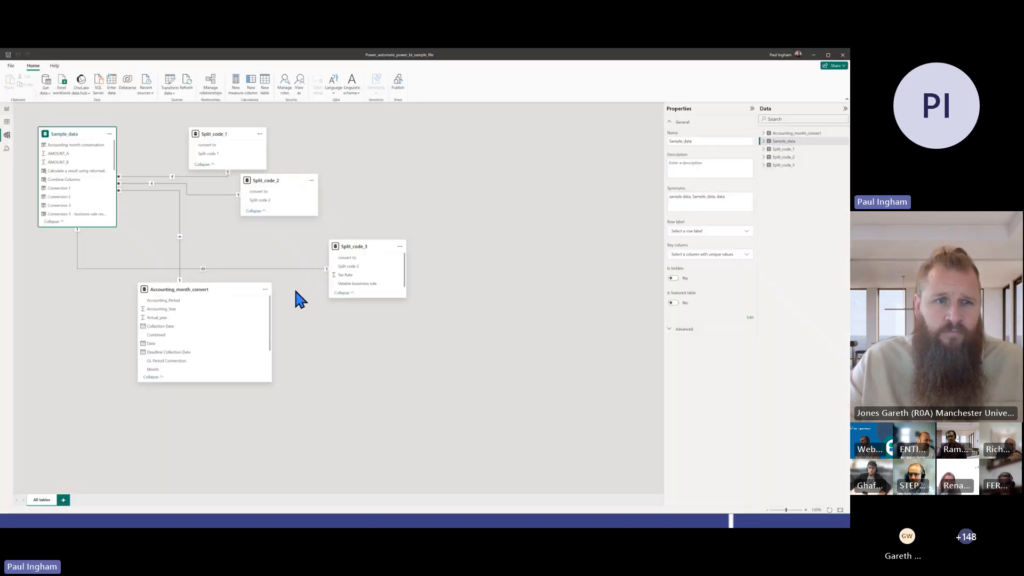
left_click(354, 246)
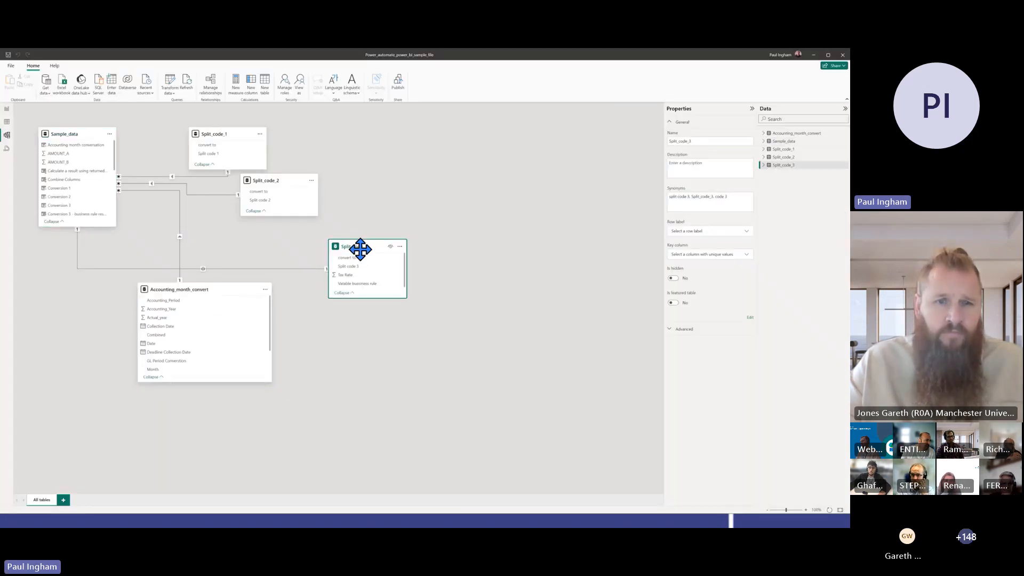
Show the Split_code_3 table's rows and inspect its business rule column and the first Split code 3 value
left_click(6, 122)
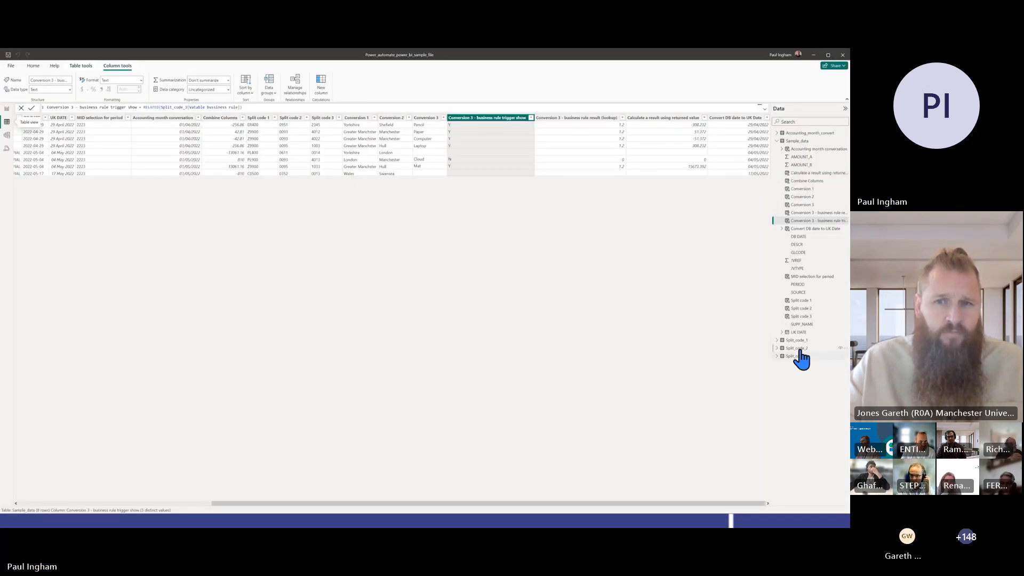
left_click(800, 357)
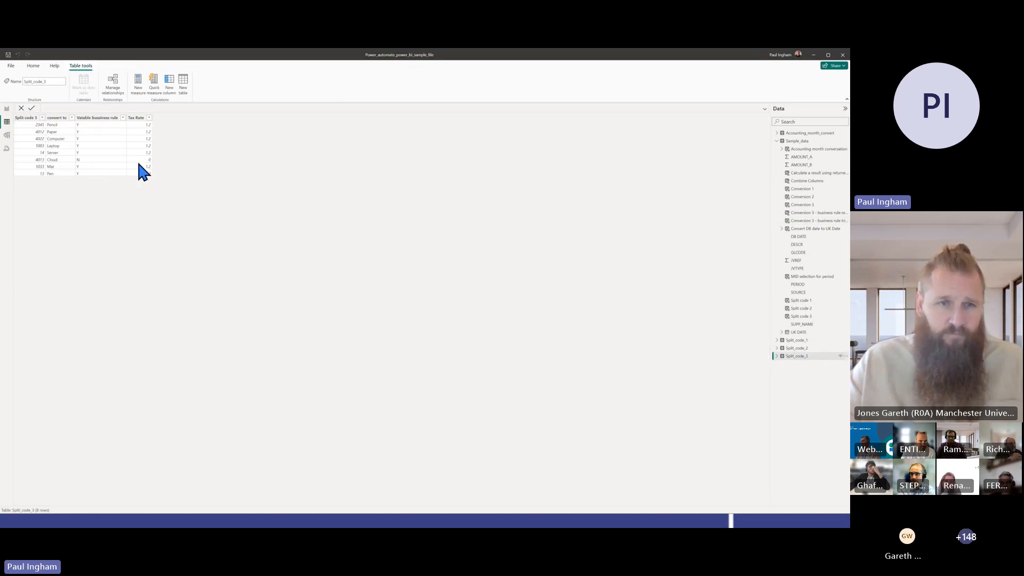
left_click(99, 118)
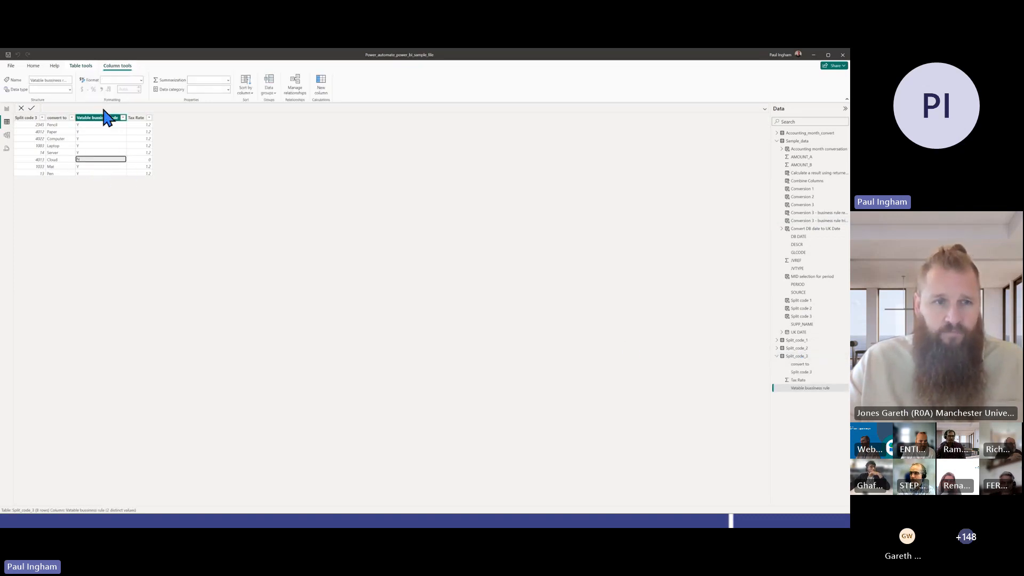
left_click(33, 126)
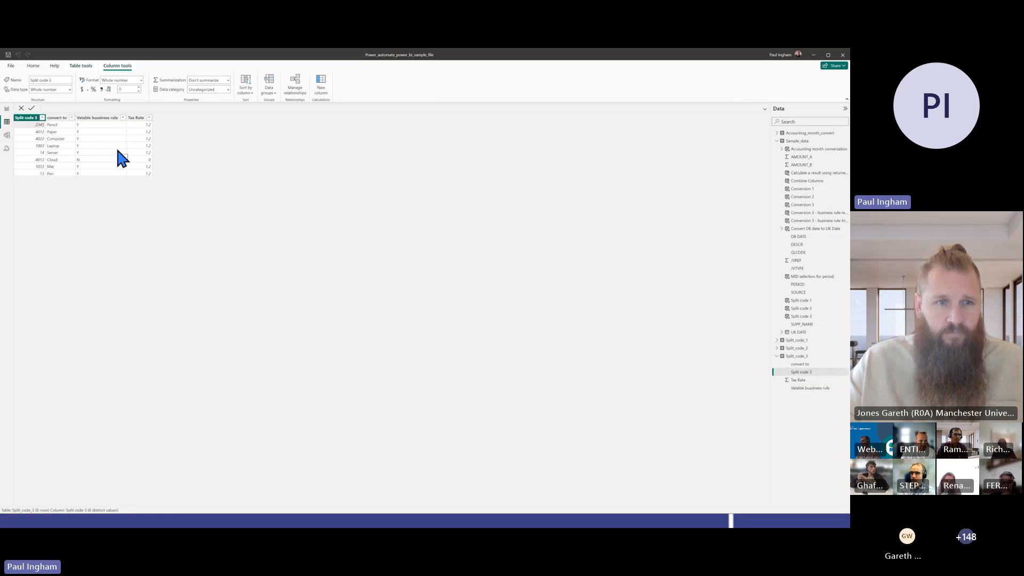
Trace the Computer row of Split_code_3 across its code, label, business rule and Tax Rate values, ending on the business rule
key("Down")
key("Down")
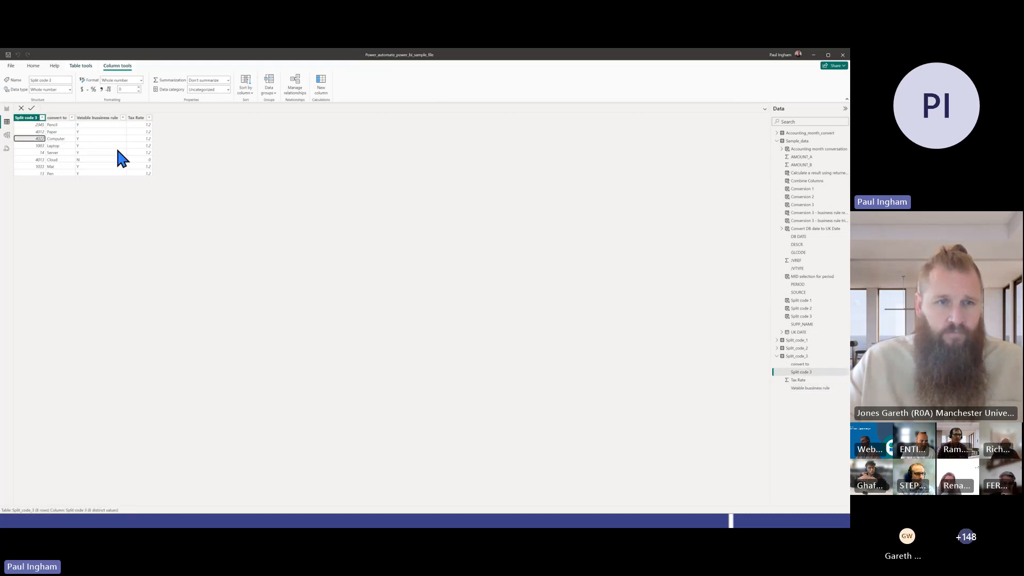
key("Right")
key("Left")
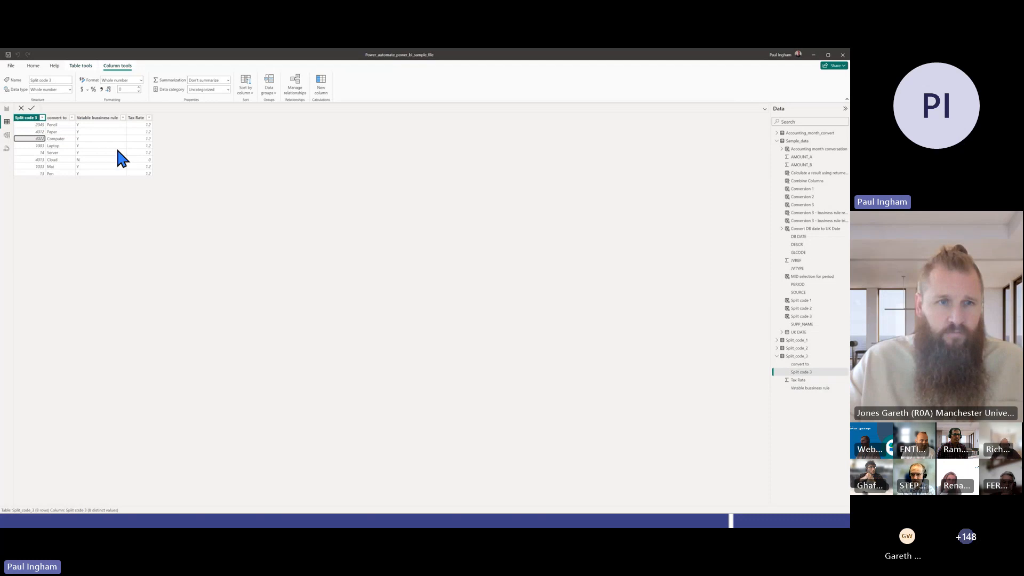
key("Right")
key("Right")
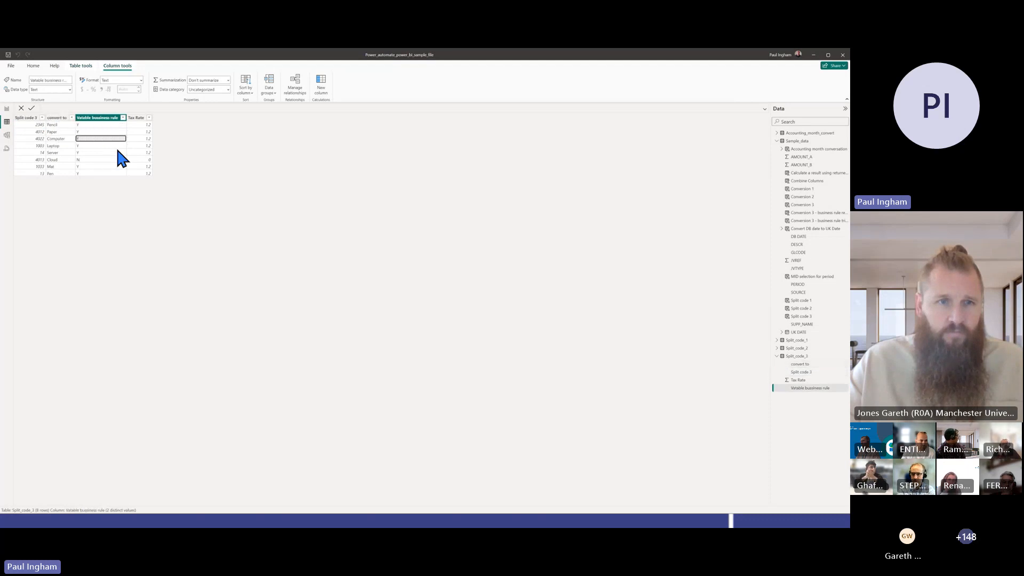
key("Right")
key("Left")
key("Left")
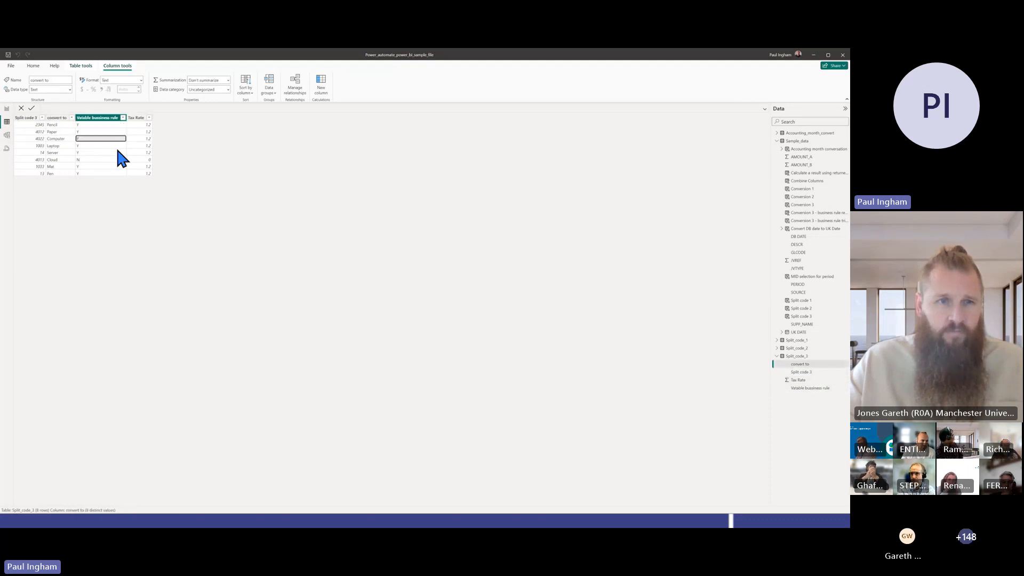
key("Right")
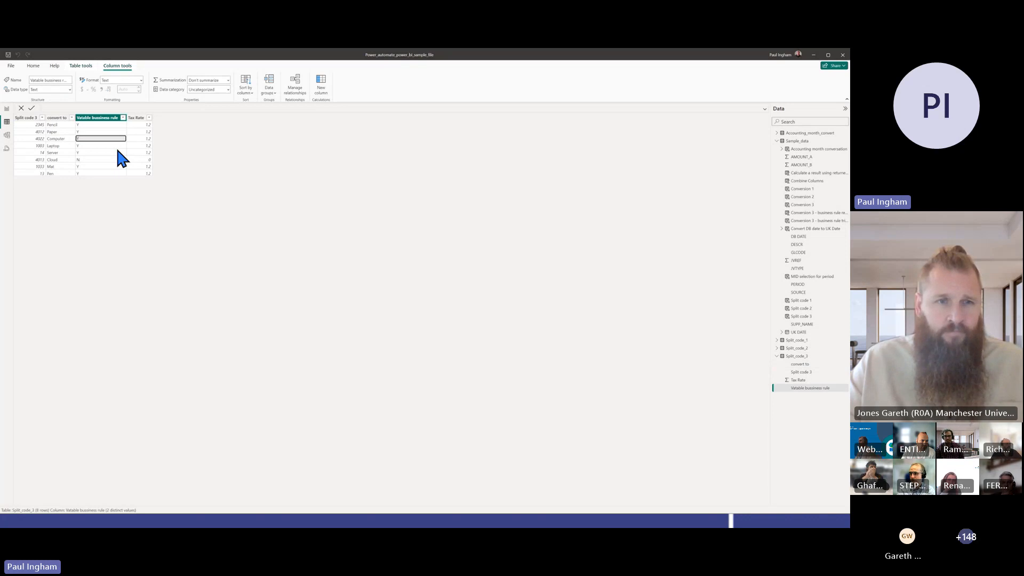
key("Left")
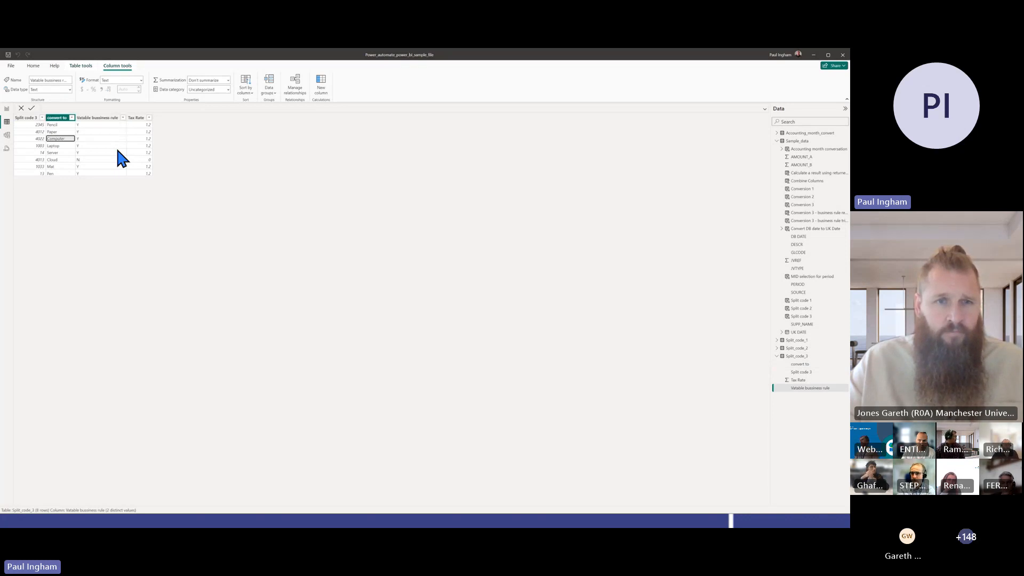
key("Left")
key("Left")
key("Right")
key("Right")
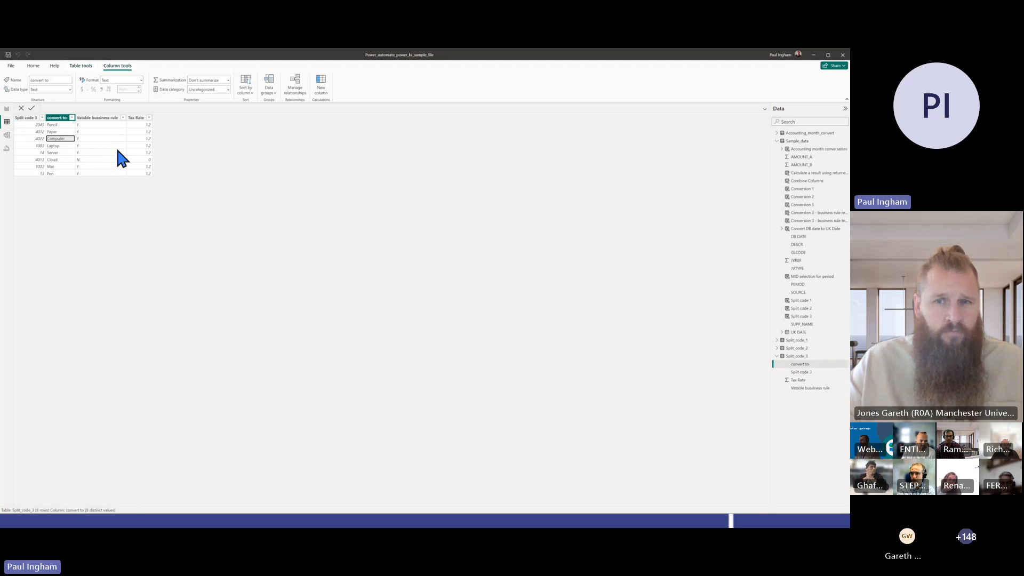
key("Right")
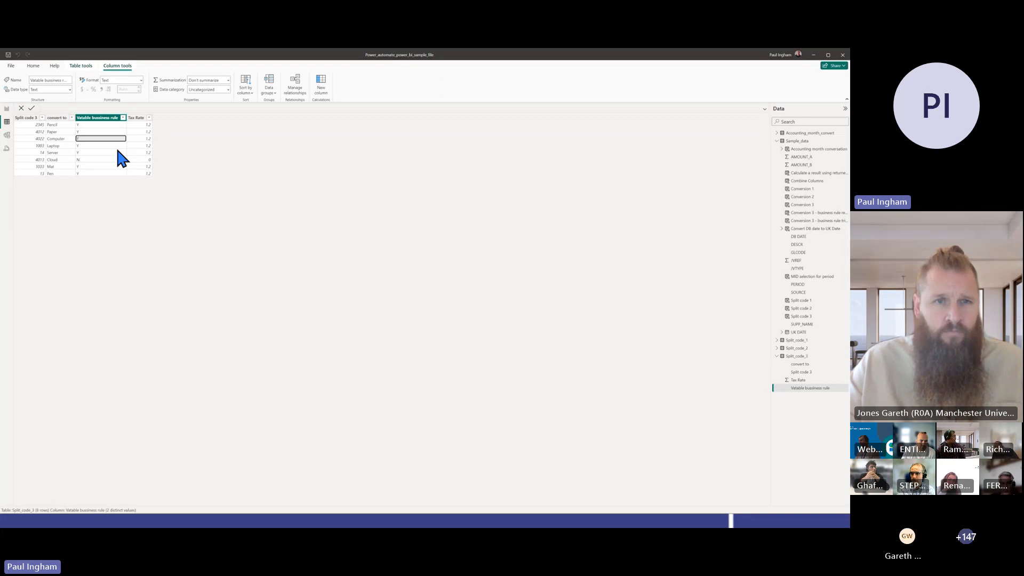
Compare the Y and N values down the business rule column of Split_code_3, ending on the Cloud row
key("Down")
key("Down")
key("Down")
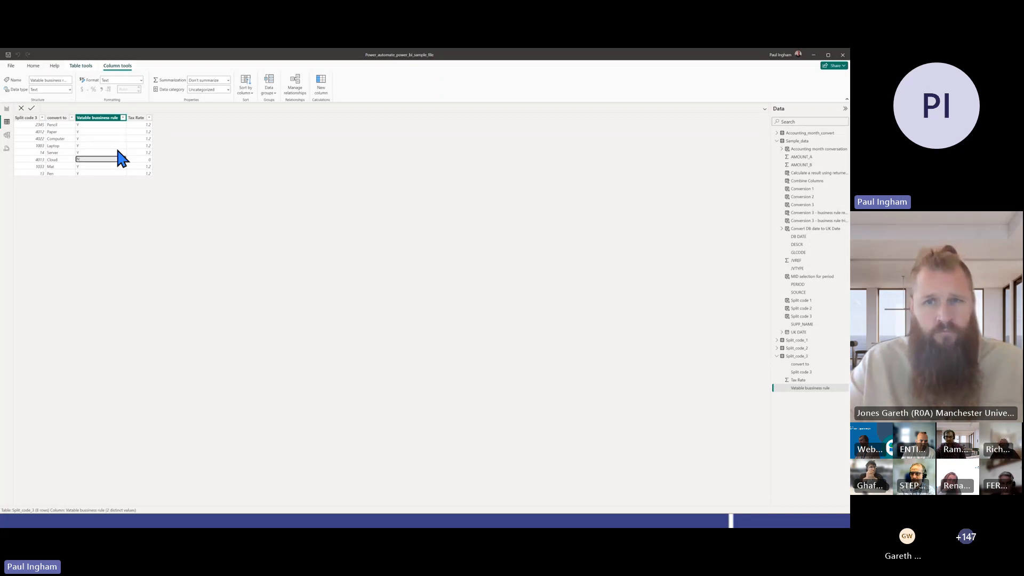
key("Up")
key("Up")
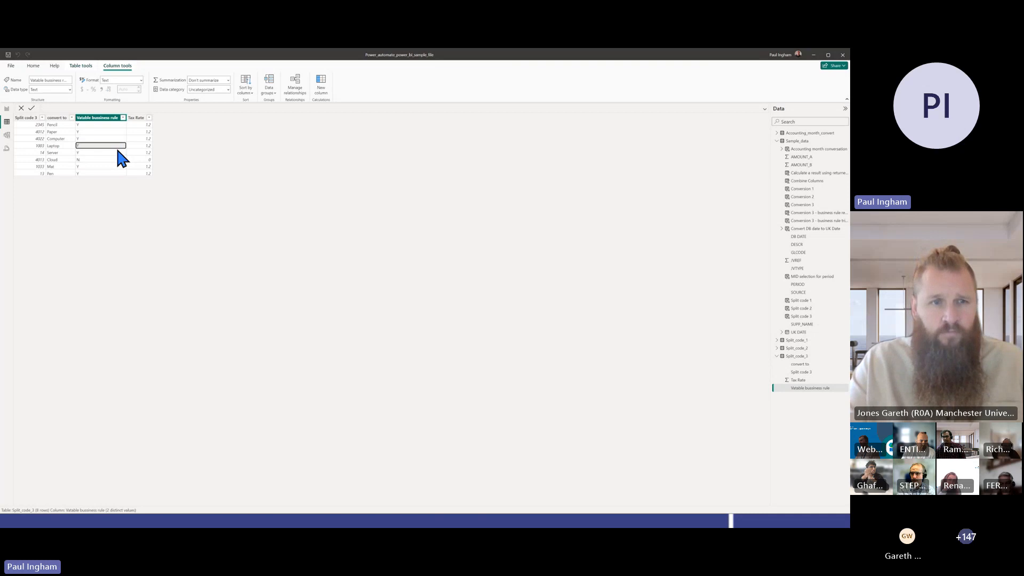
key("Down")
key("Up")
key("Up")
key("Up")
key("Up")
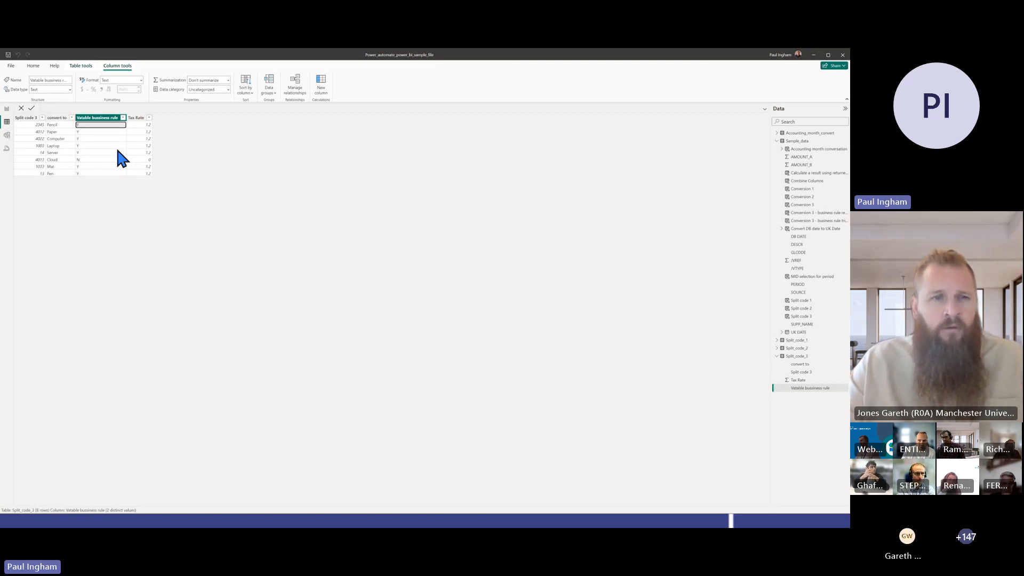
key("Down")
key("Down")
key("Down")
key("Down")
key("Down")
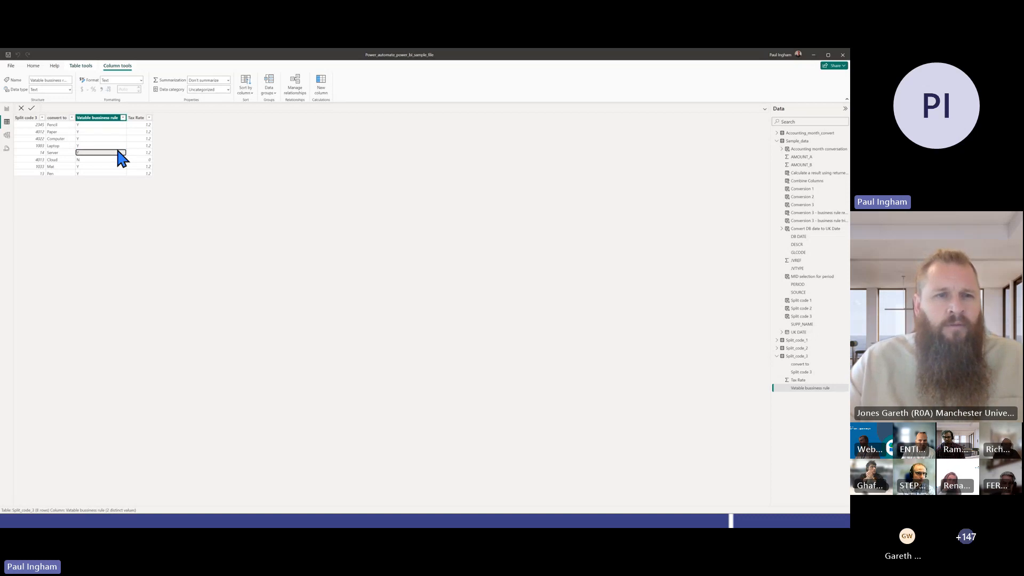
key("Down")
key("Down")
key("Up")
key("Up")
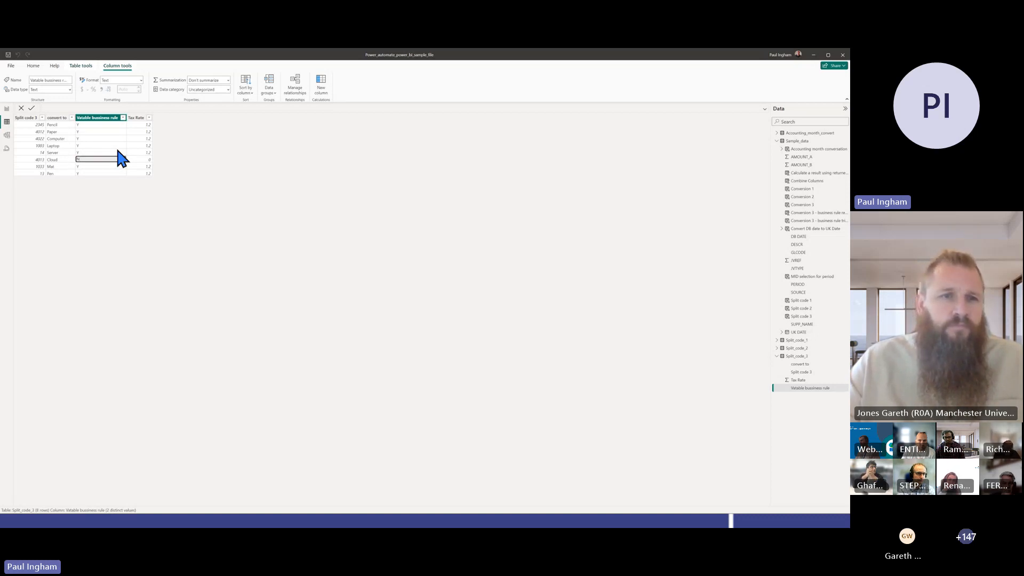
Compare the Cloud row's business rule with its Tax Rate, and check the Server row's Tax Rate
key("Right")
key("Left")
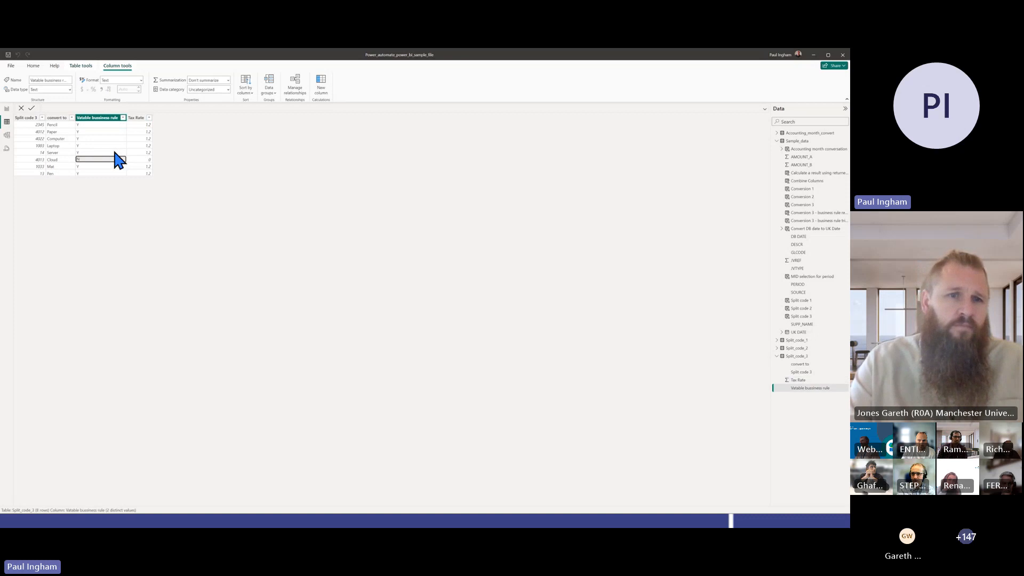
key("Right")
key("Up")
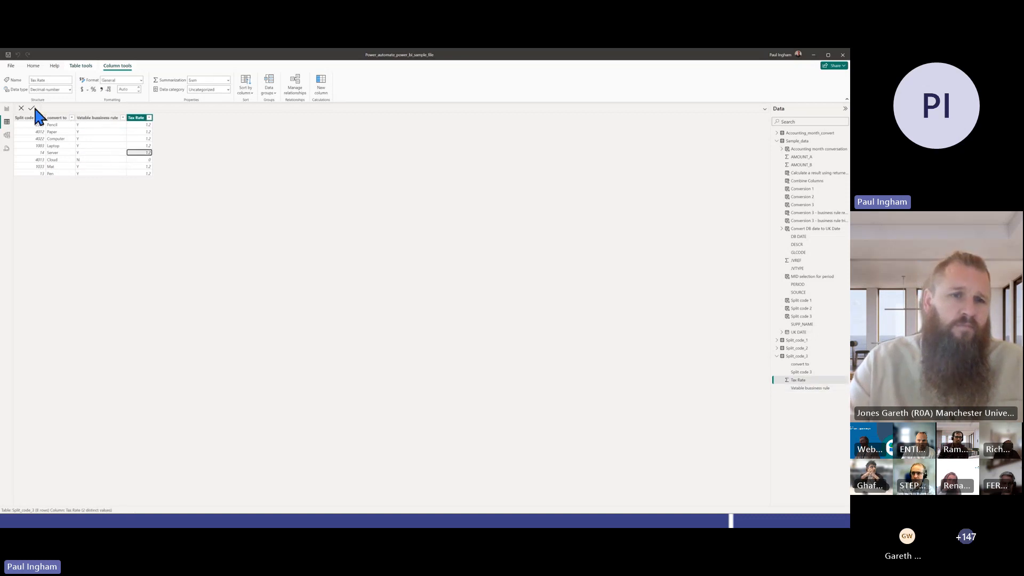
Return to the Sample_data table and compare the formulas of the Conversion 3 business rule trigger show and business rule result (lookup) columns
left_click(5, 110)
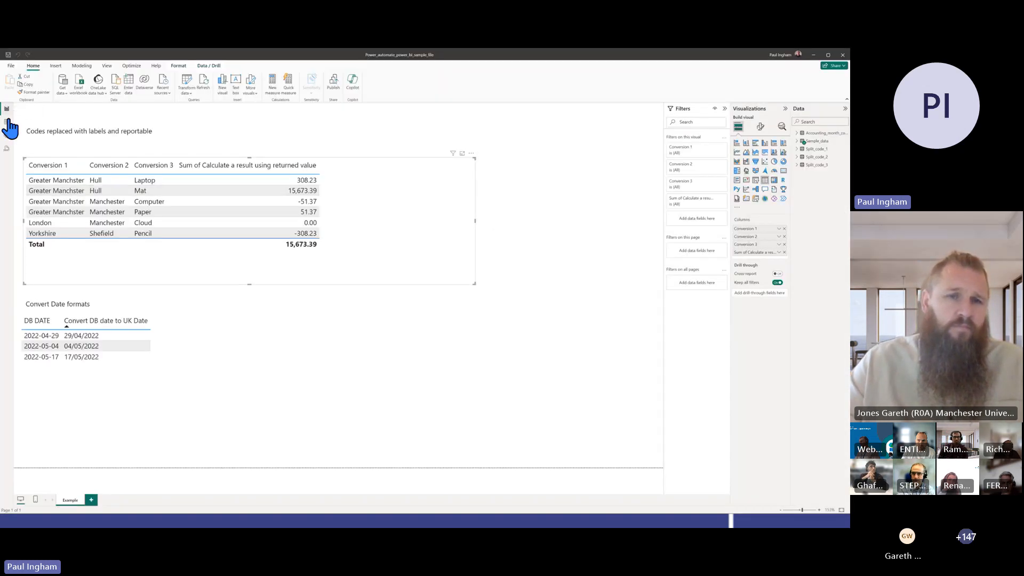
left_click(7, 122)
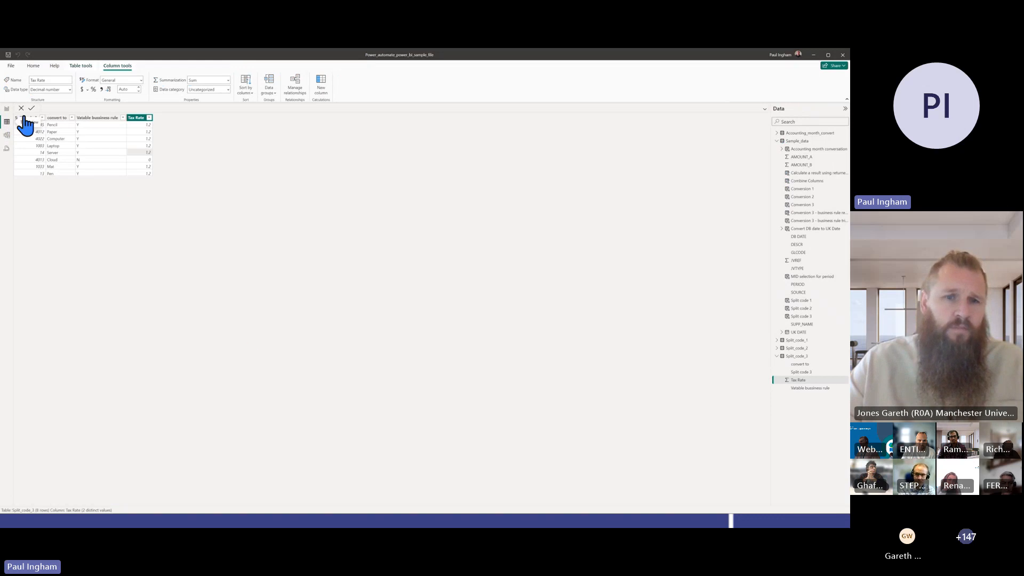
left_click(799, 142)
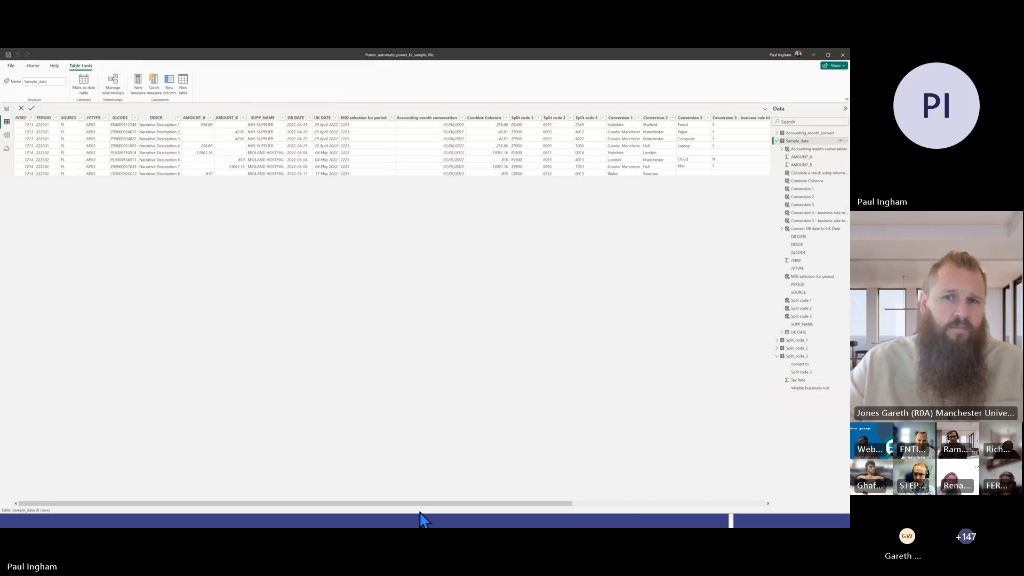
left_click_drag(434, 503, 702, 503)
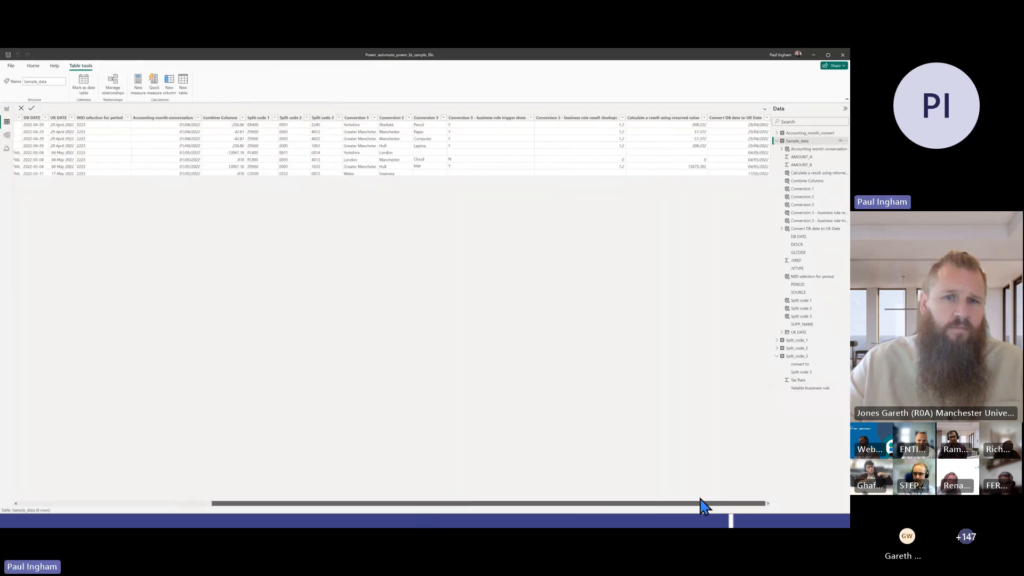
left_click(503, 117)
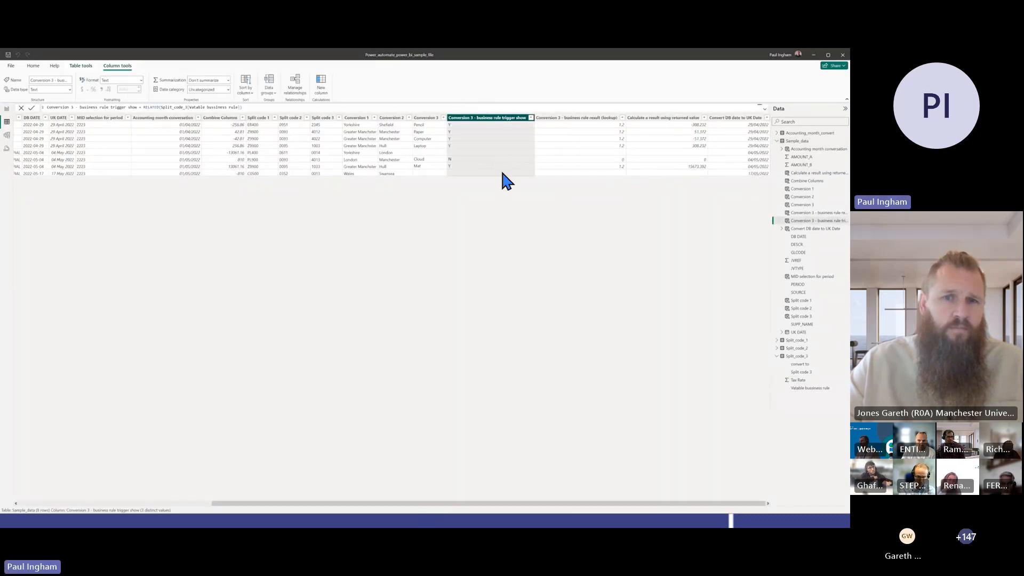
left_click(581, 119)
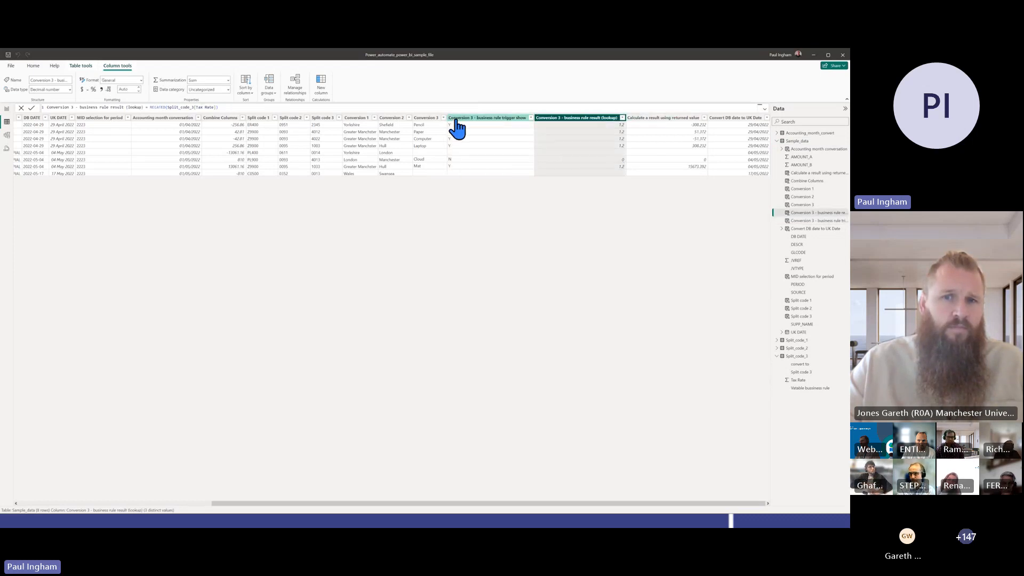
left_click(493, 118)
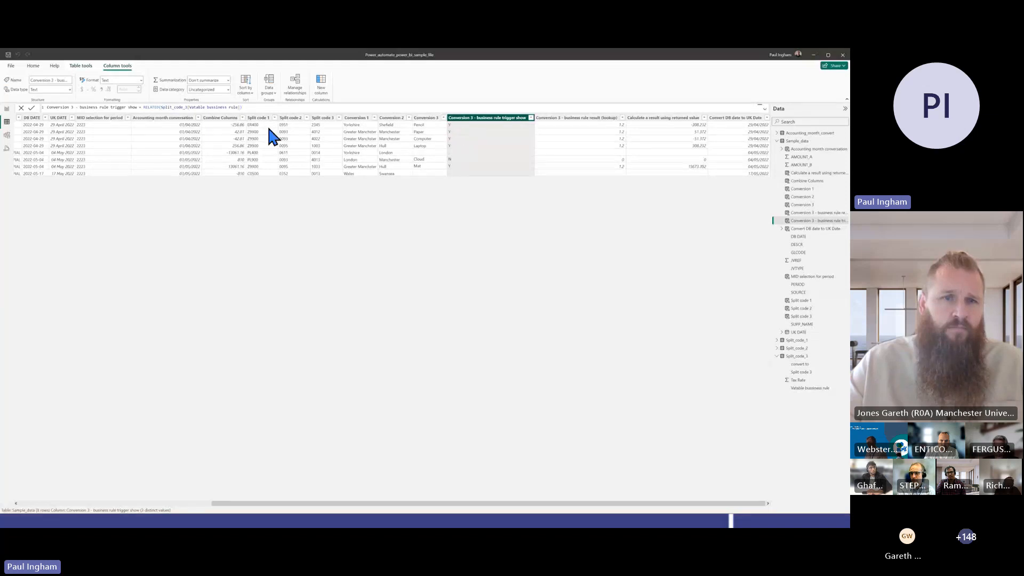
Highlight the business rule column reference in the trigger show formula, and compare it with the lookup and Calculate a result using returned value formulas
left_click(218, 107)
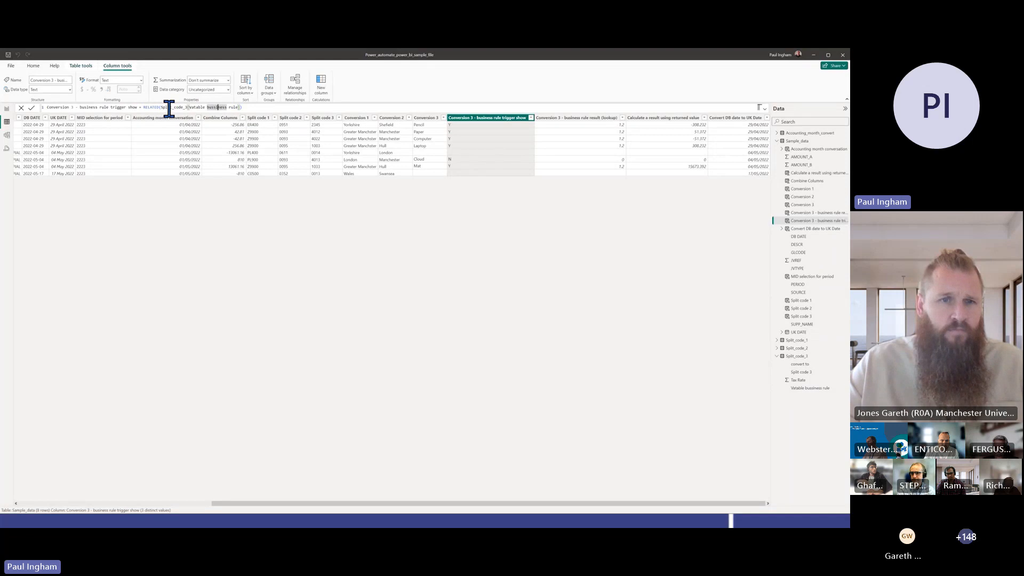
left_click_drag(190, 107, 238, 108)
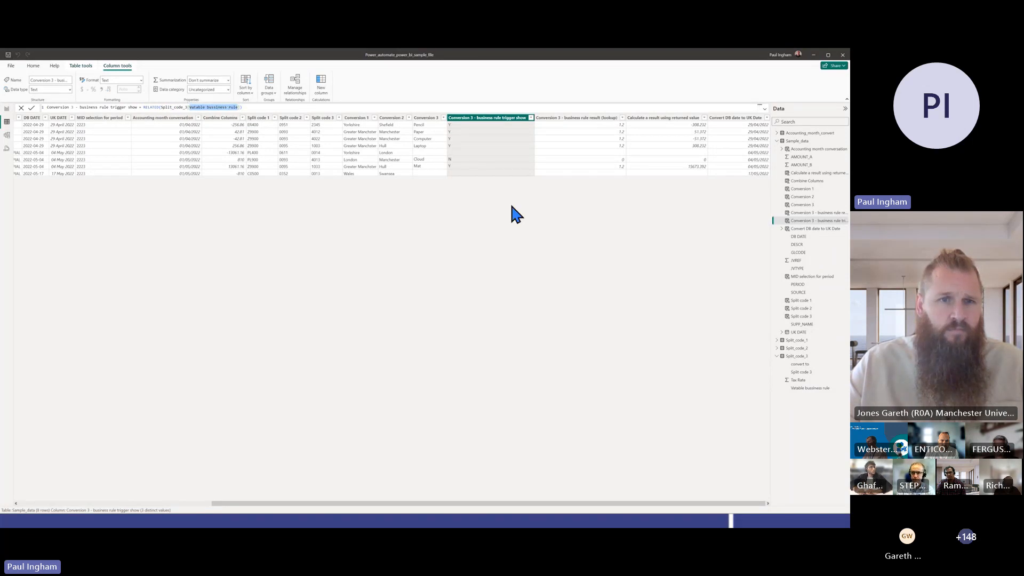
left_click(586, 118)
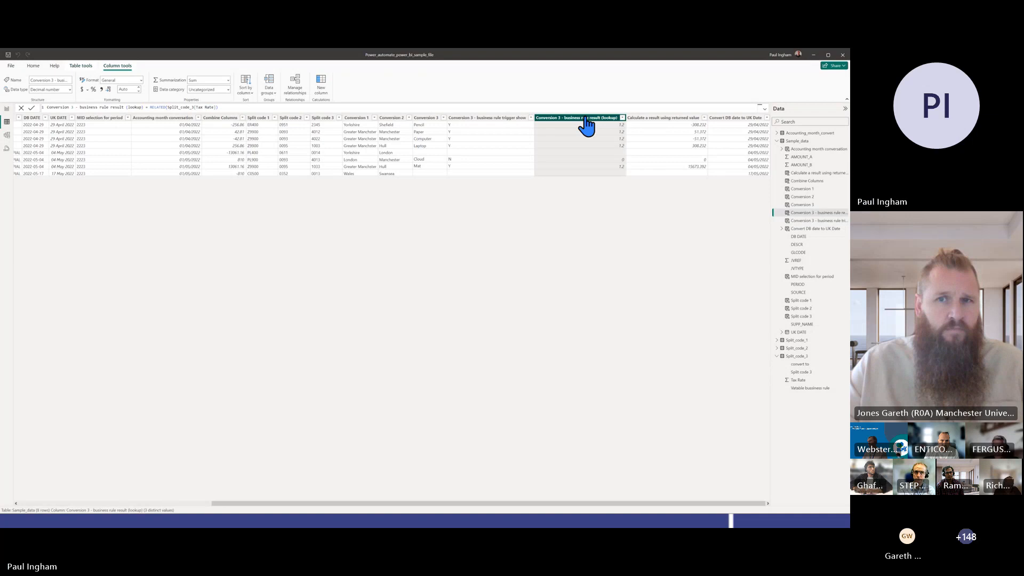
left_click(659, 119)
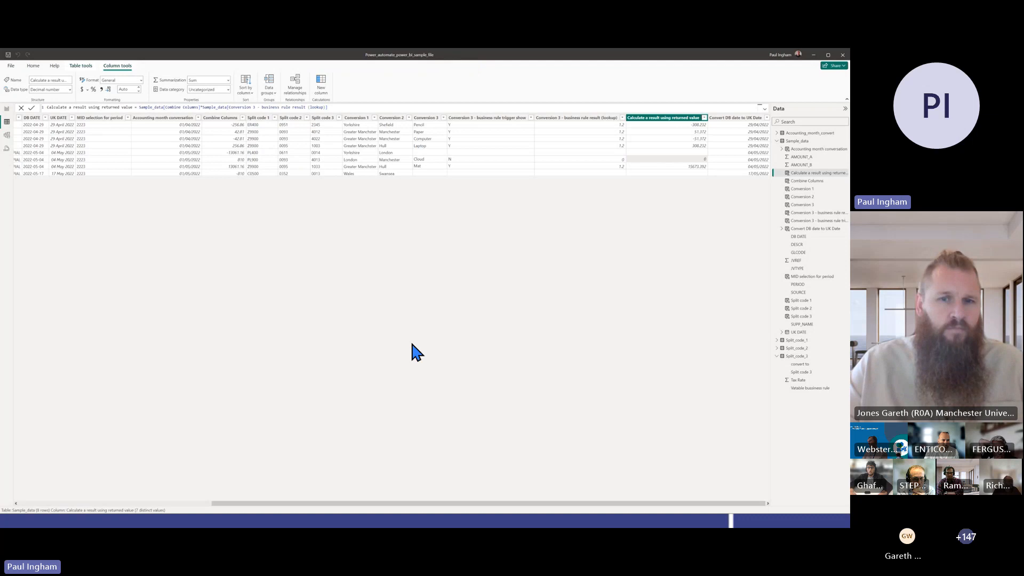
Switch to the PowerPoint slide show and review the Power BI Transforming Data Examples (ELT) slides
key("alt+Tab")
Switch from the slide show to the Power_automate_excel_sample_file workbook in Excel
key("alt+Tab")
key("alt+Tab")
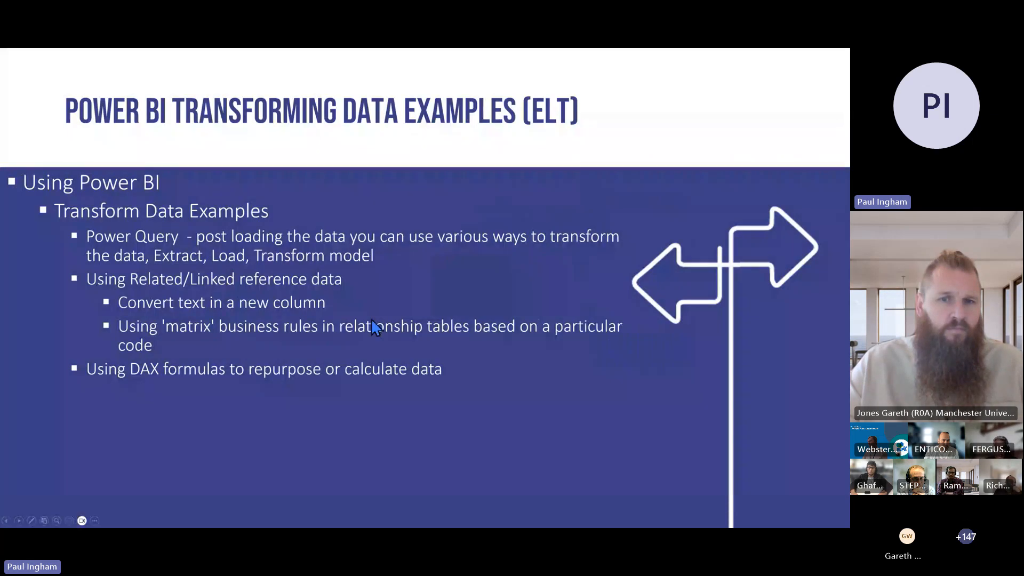
scroll(371, 321, "down", 2)
scroll(371, 324, "up", 1)
key("alt+Tab")
key("alt+Tab")
key("alt+Tab")
key("alt+Tab")
key("alt+Tab")
key("alt+Tab")
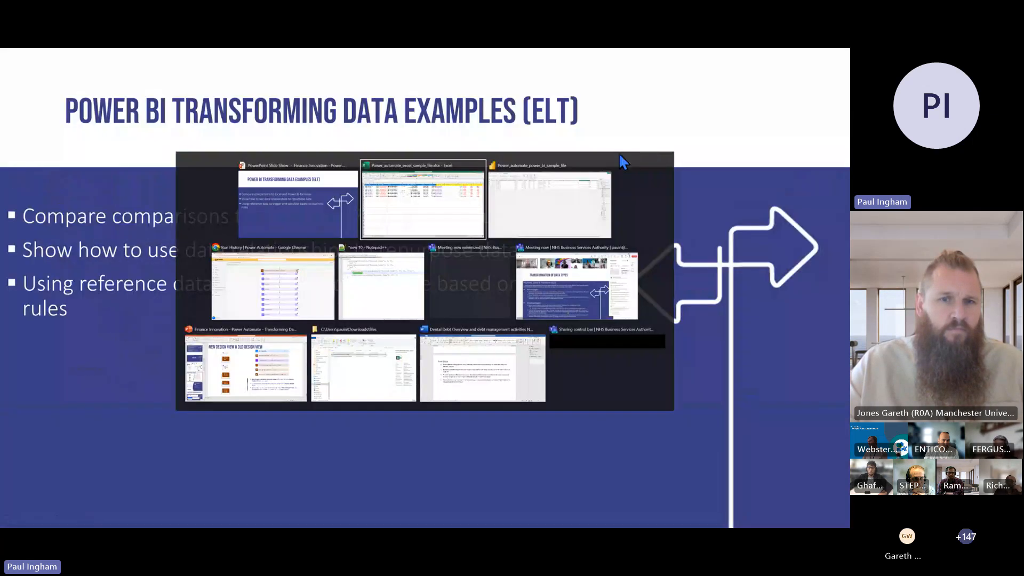